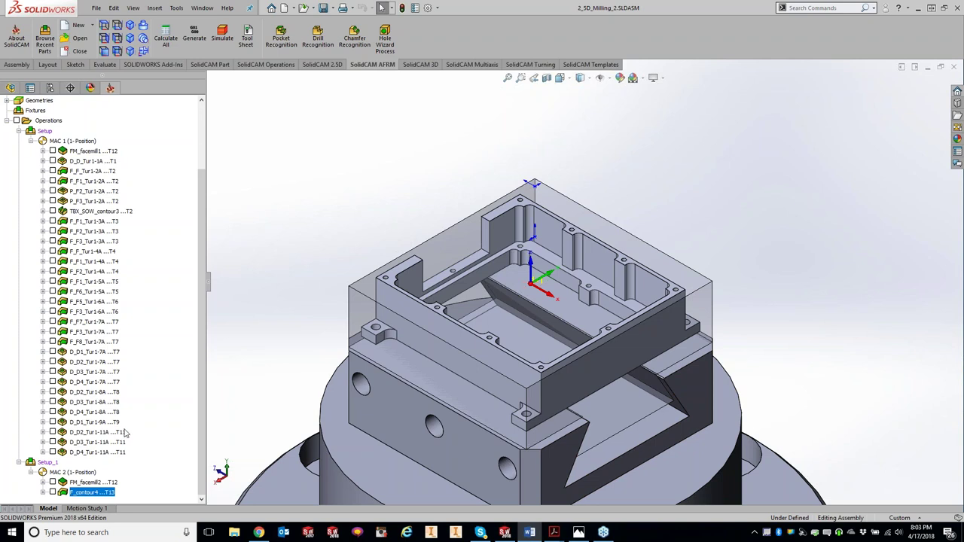
Step: Start a new Chamfer Recognition operation placed after D_4_Tur1-11A in the first setup
{"action": "left_click", "coordinate": [95, 452]}
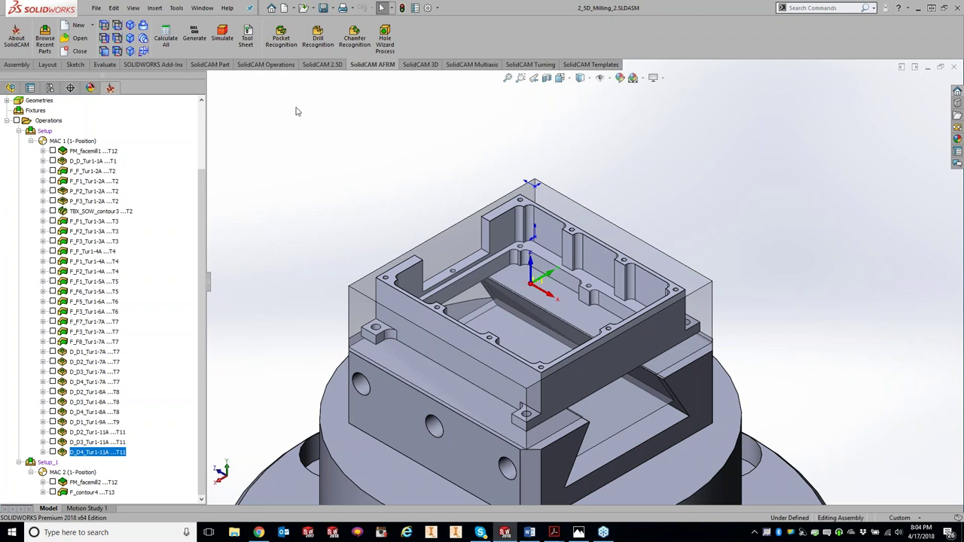
{"action": "left_click", "coordinate": [365, 47]}
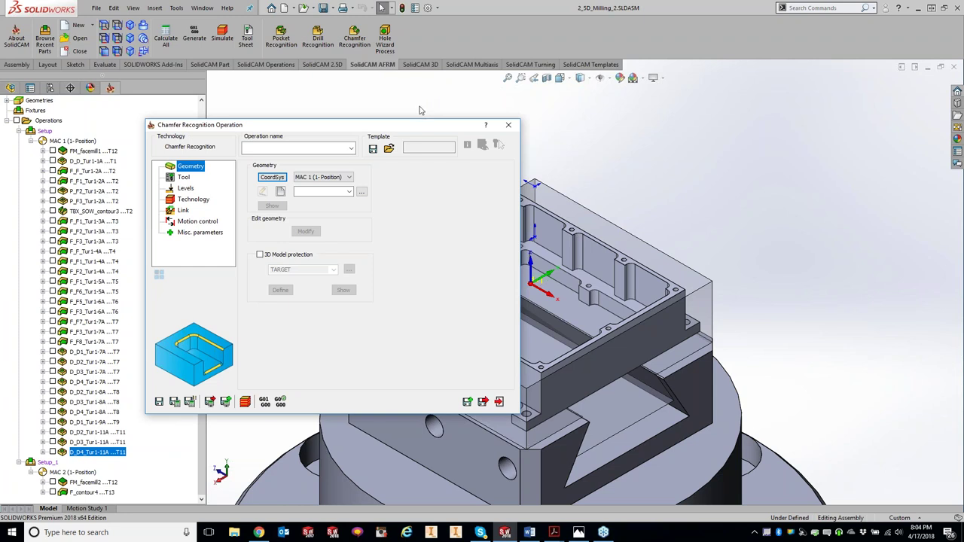
Step: Create new face geometry faces2 from Solid 1's faces between Z0.00 and Z-17.00
{"action": "left_click", "coordinate": [281, 191]}
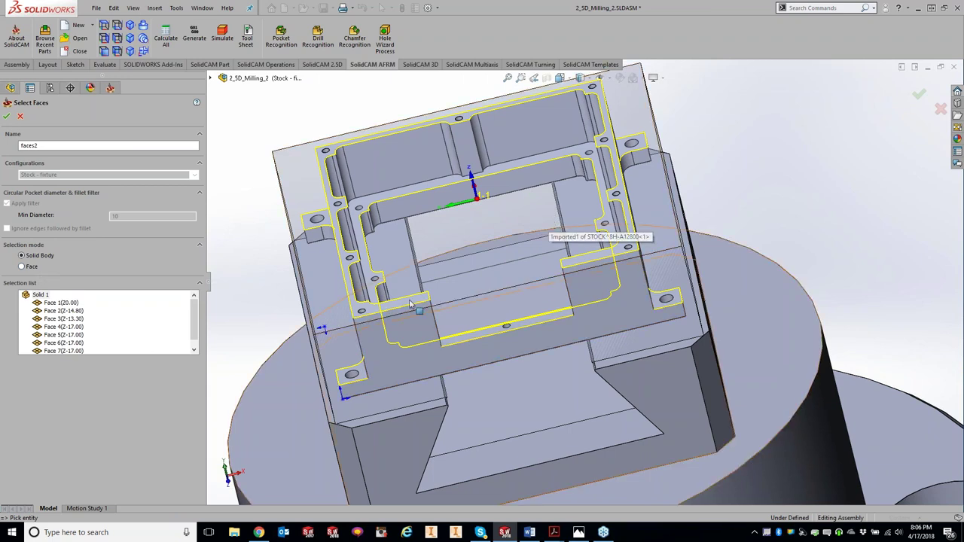
Step: Remove Face 4 from the faces2 selection and confirm the chosen faces
{"action": "left_click", "coordinate": [59, 328]}
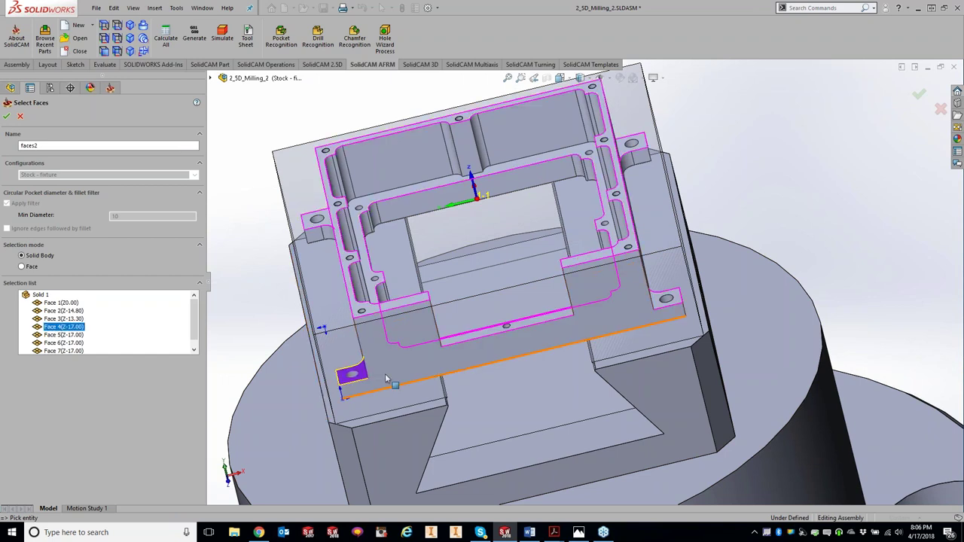
{"action": "right_click", "coordinate": [69, 332]}
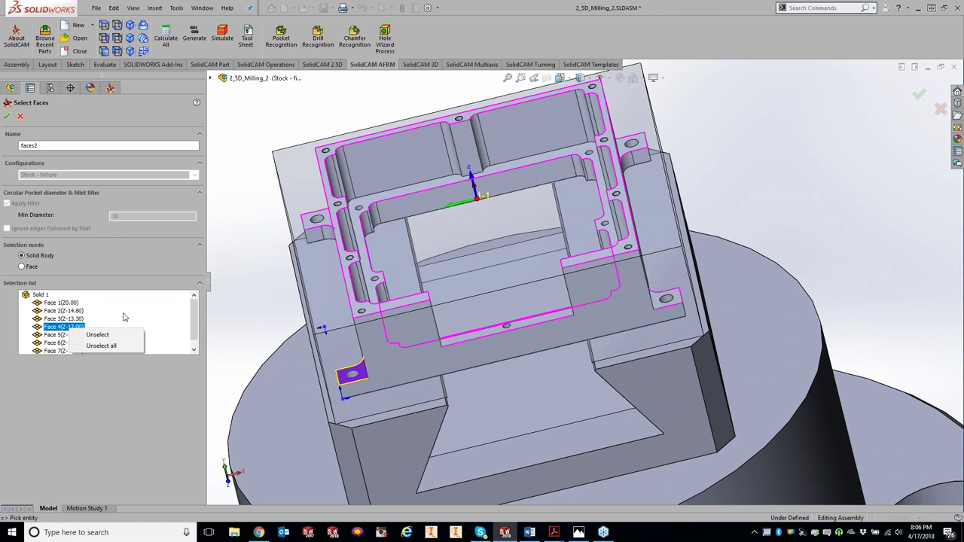
{"action": "left_click", "coordinate": [97, 334]}
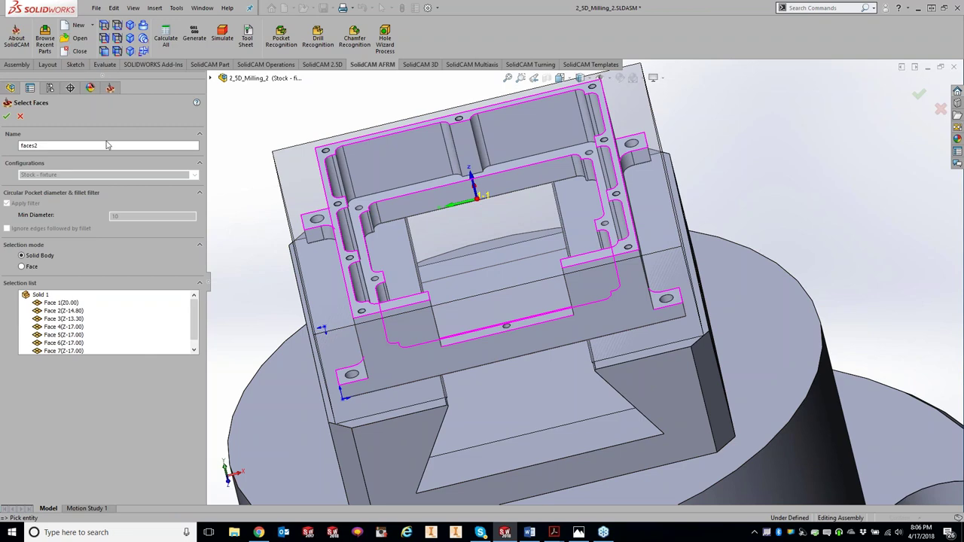
{"action": "left_click", "coordinate": [8, 117]}
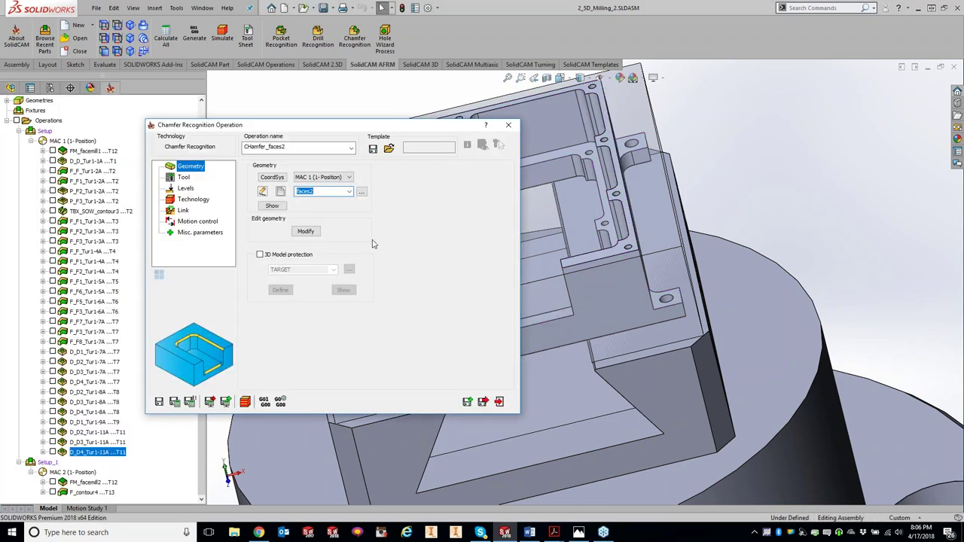
Step: Review the faces2 geometry and accept it for the CHamfer_faces2 operation
{"action": "left_click", "coordinate": [304, 231]}
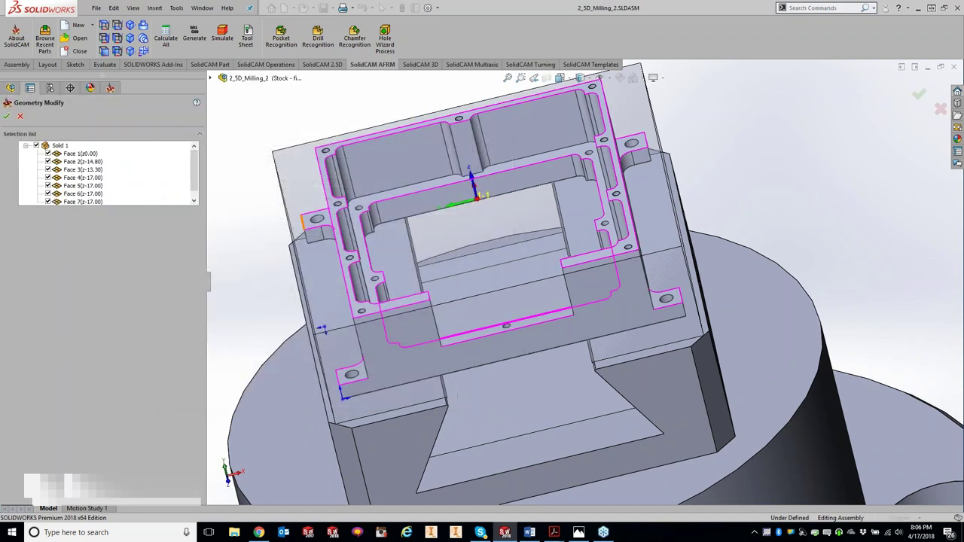
{"action": "scroll", "coordinate": [194, 185], "scroll_direction": "down", "scroll_amount": 1}
{"action": "scroll", "coordinate": [194, 185], "scroll_direction": "up", "scroll_amount": 1}
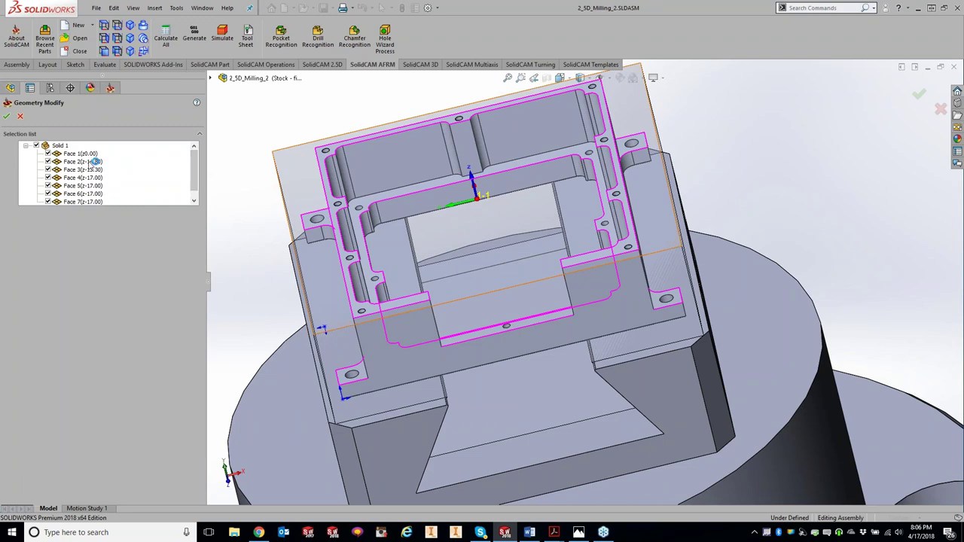
{"action": "left_click", "coordinate": [6, 116]}
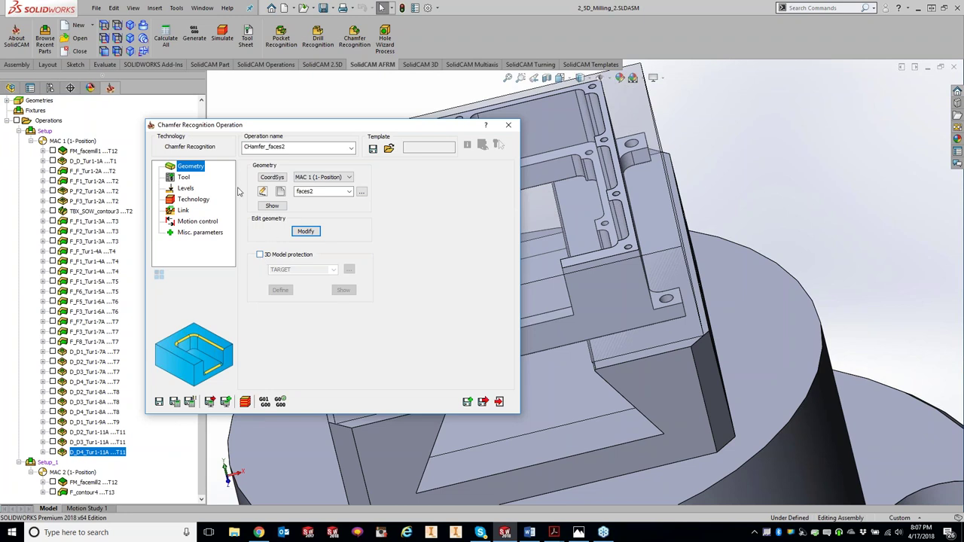
Step: Assign tool 10, the 6 mm 90° spot drill, to CHamfer_faces2
{"action": "left_click", "coordinate": [184, 177]}
{"action": "left_click", "coordinate": [313, 324]}
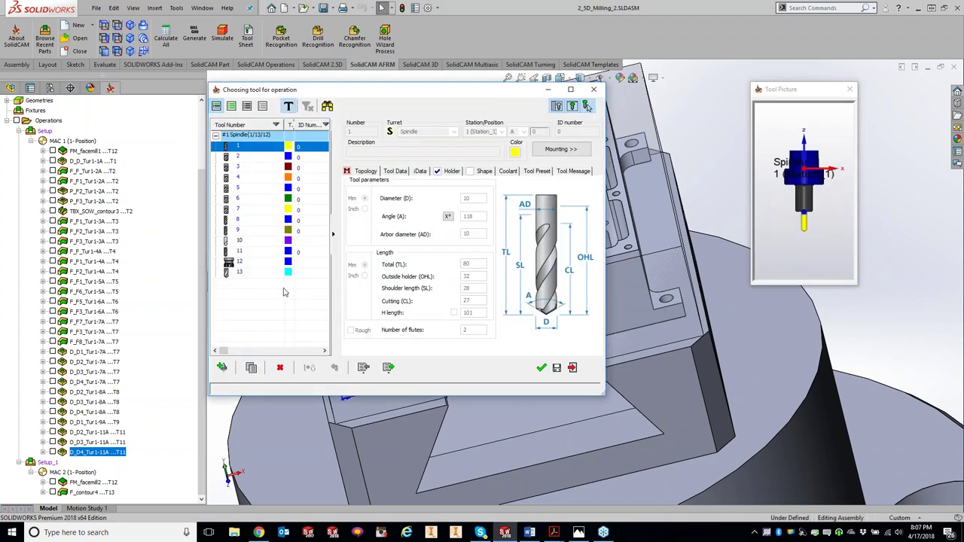
{"action": "left_click", "coordinate": [257, 274]}
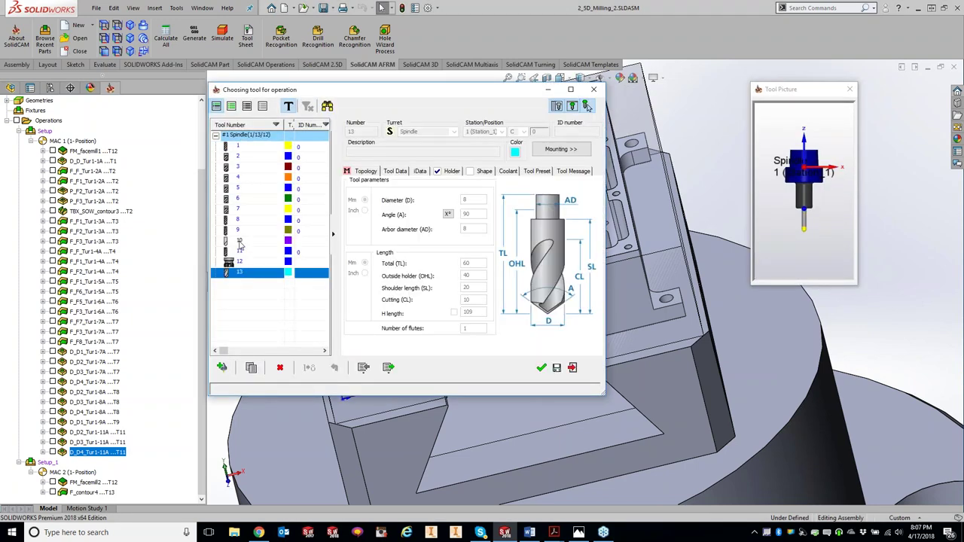
{"action": "left_click", "coordinate": [239, 242]}
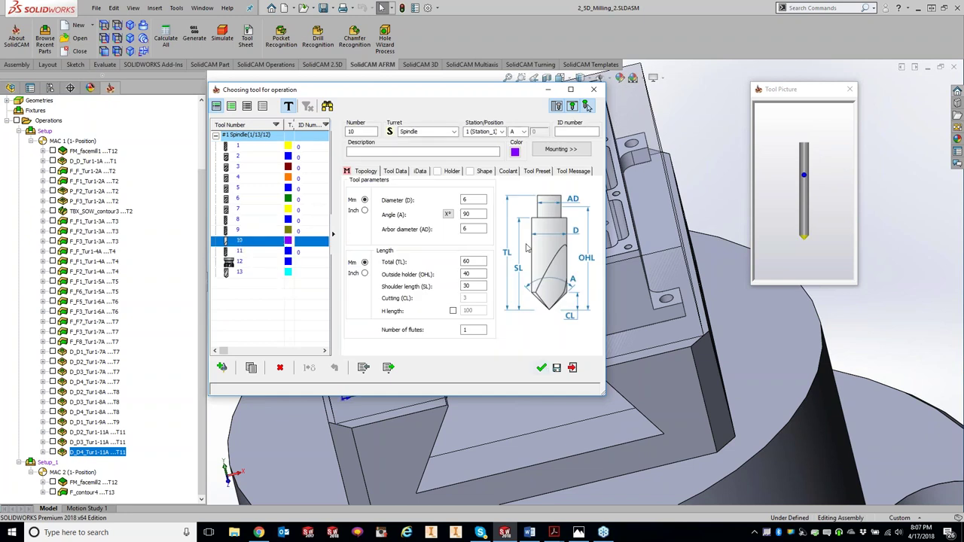
{"action": "left_click", "coordinate": [542, 368]}
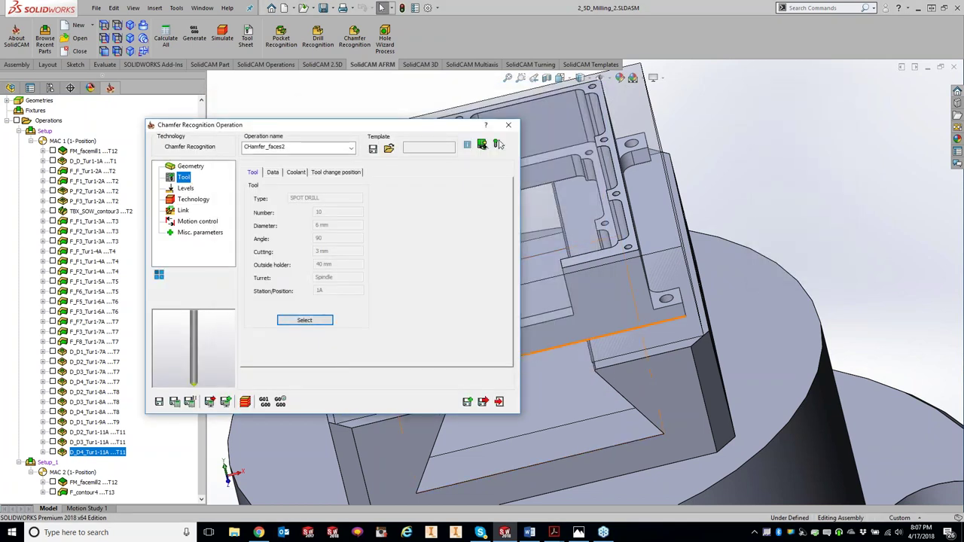
Step: Set the chamfer depth to .1 on the Levels page, keeping clearance level 50
{"action": "left_click", "coordinate": [186, 188]}
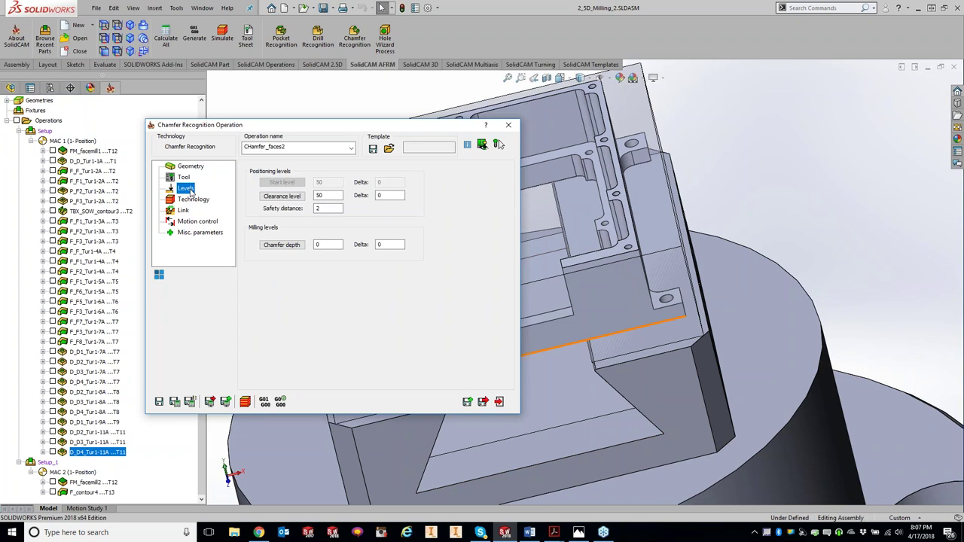
{"action": "left_click", "coordinate": [328, 245]}
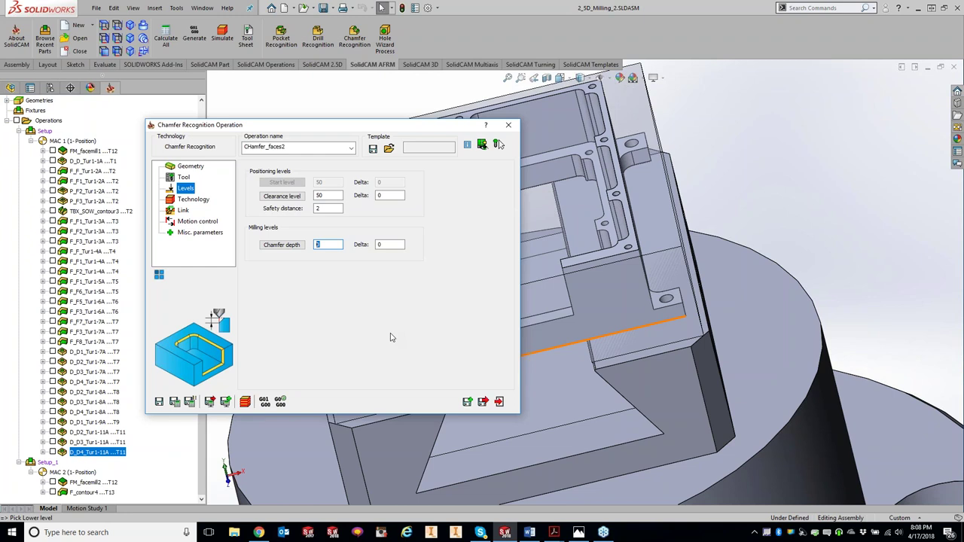
{"action": "type", "text": ".1"}
{"action": "left_click", "coordinate": [193, 201]}
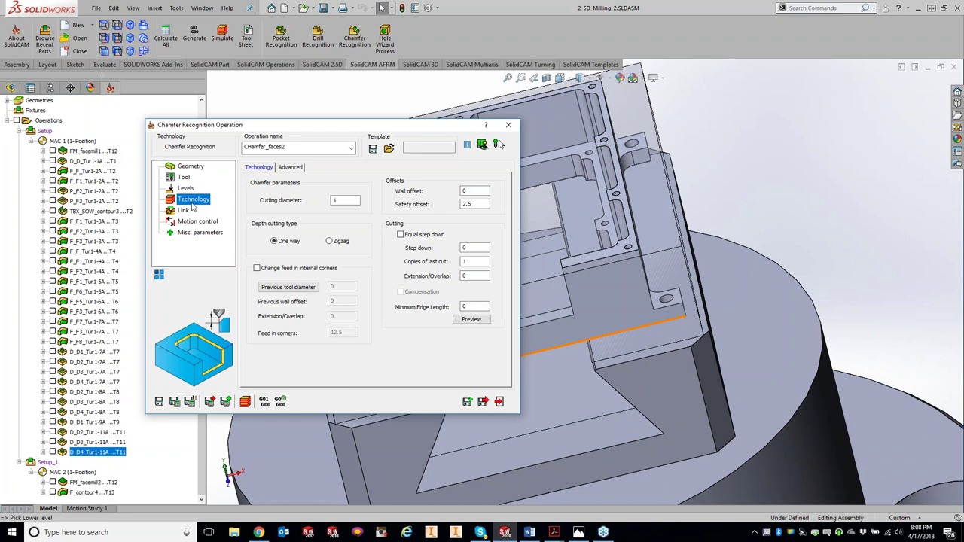
Step: Set cutting diameter 1 and enable changed feed in internal corners at 12.5
{"action": "left_click", "coordinate": [343, 200]}
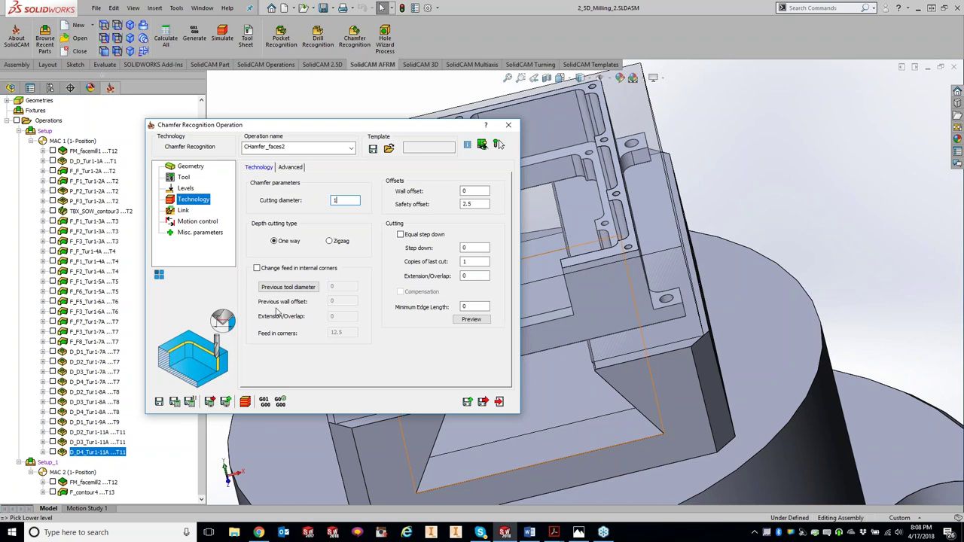
{"action": "left_click", "coordinate": [498, 147]}
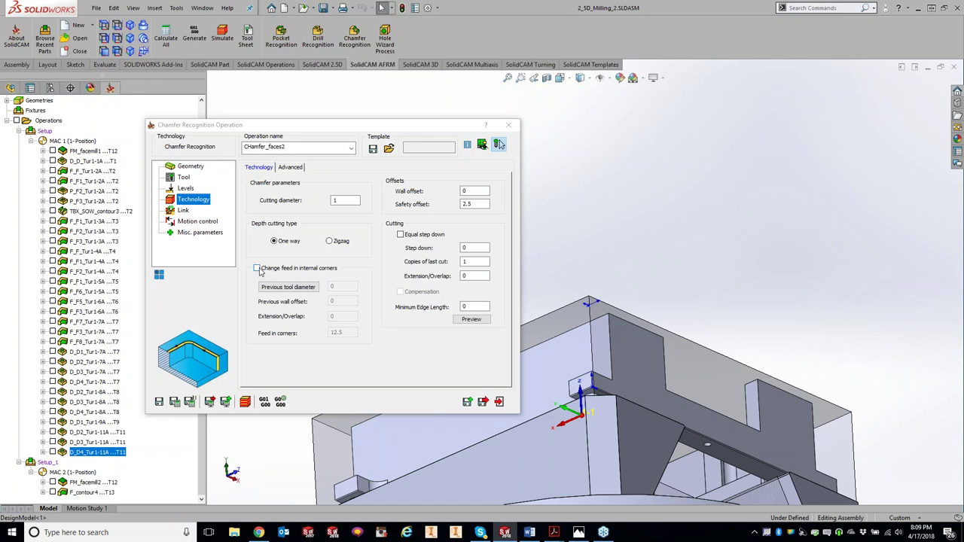
{"action": "left_click", "coordinate": [258, 268]}
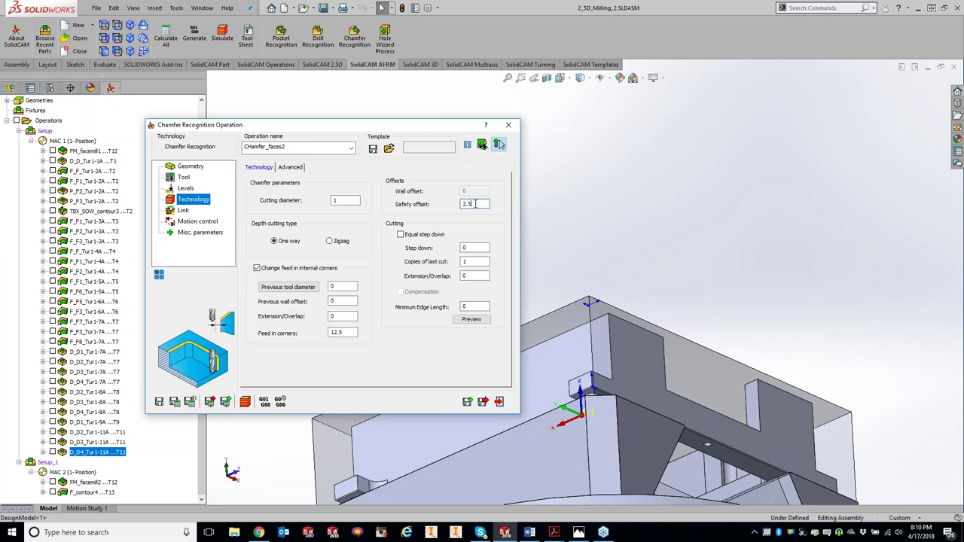
Step: Display the cutting tool on the model and set the safety offset to 2.5
{"action": "left_click", "coordinate": [500, 145]}
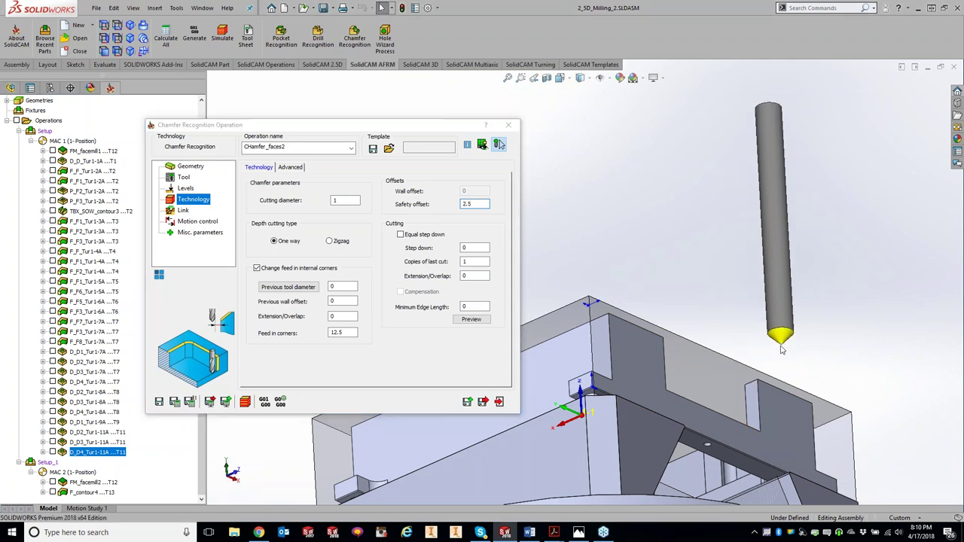
{"action": "scroll", "coordinate": [750, 378], "scroll_direction": "down", "scroll_amount": 5}
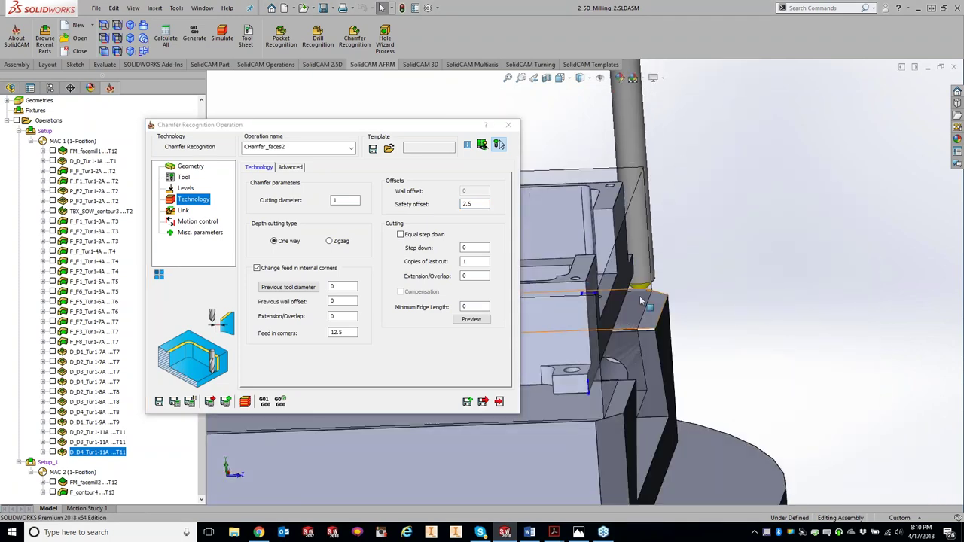
{"action": "scroll", "coordinate": [602, 302], "scroll_direction": "up", "scroll_amount": 3}
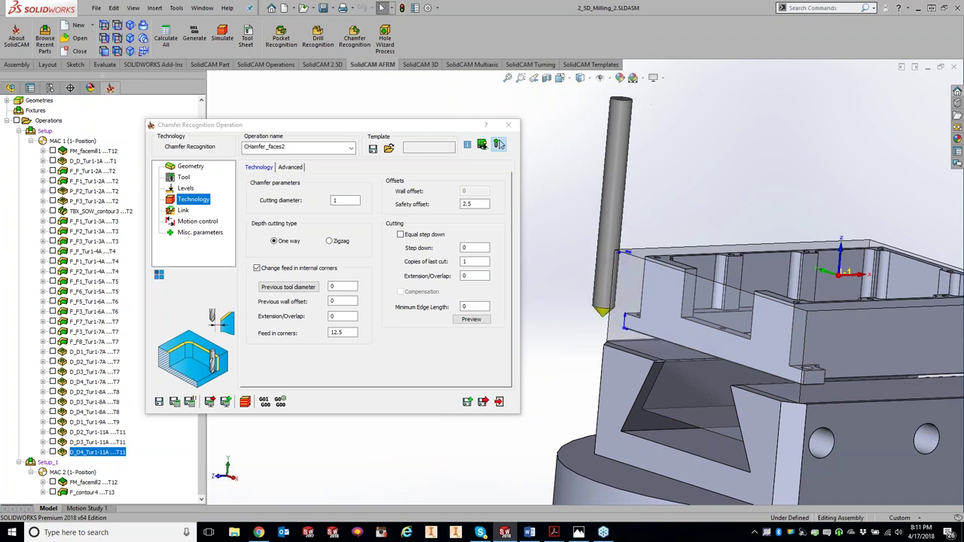
{"action": "double_click", "coordinate": [466, 204]}
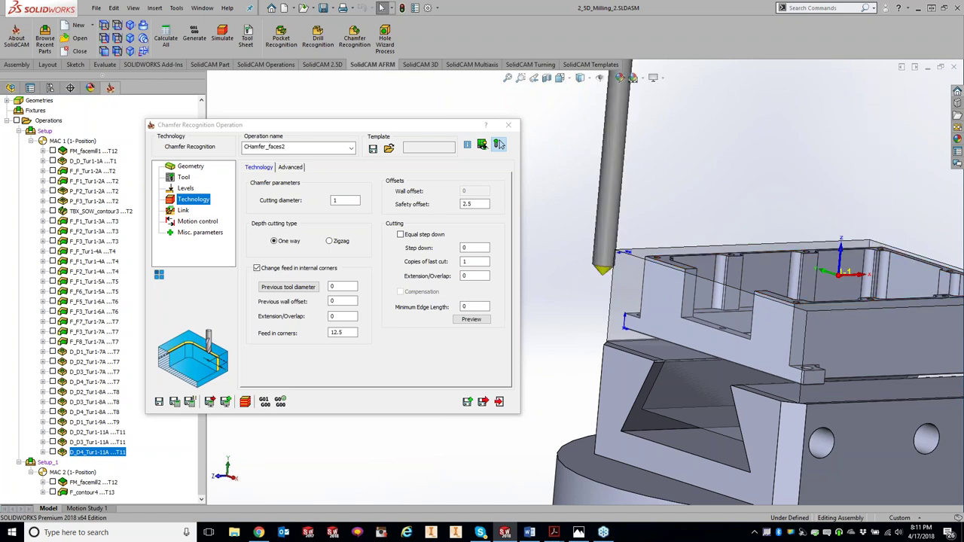
Step: Show the Link settings: feed ramping with arc lead-in/lead-out at 60% radius, 90°
{"action": "left_click", "coordinate": [183, 211]}
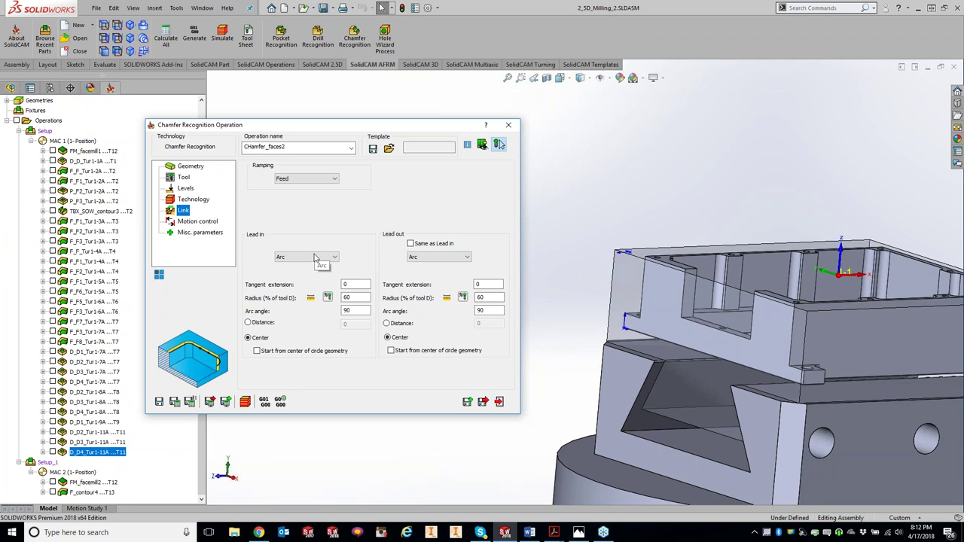
Step: Save and calculate CHamfer_faces2, check its toolpath in isometric view, and launch simulation
{"action": "left_click", "coordinate": [173, 401]}
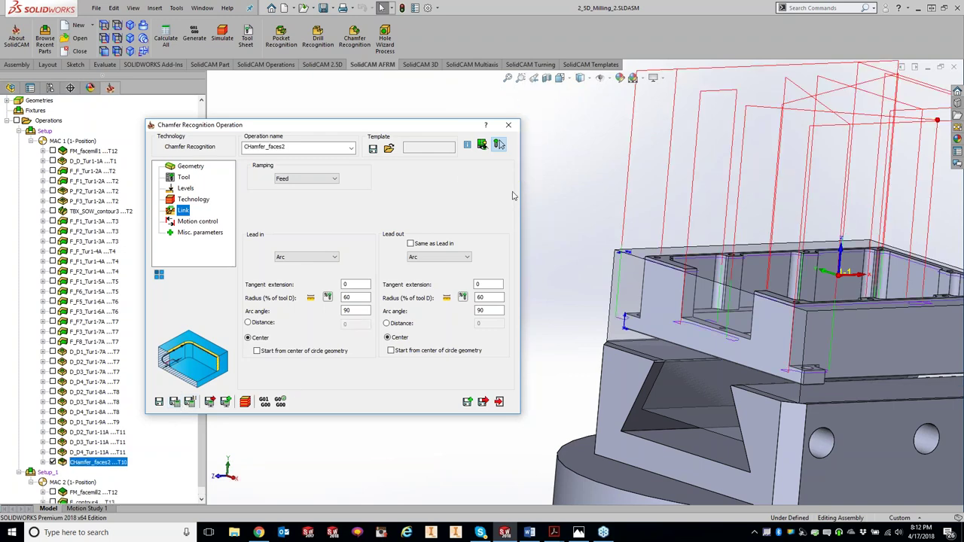
{"action": "left_click", "coordinate": [595, 190]}
{"action": "key", "text": "ctrl+7"}
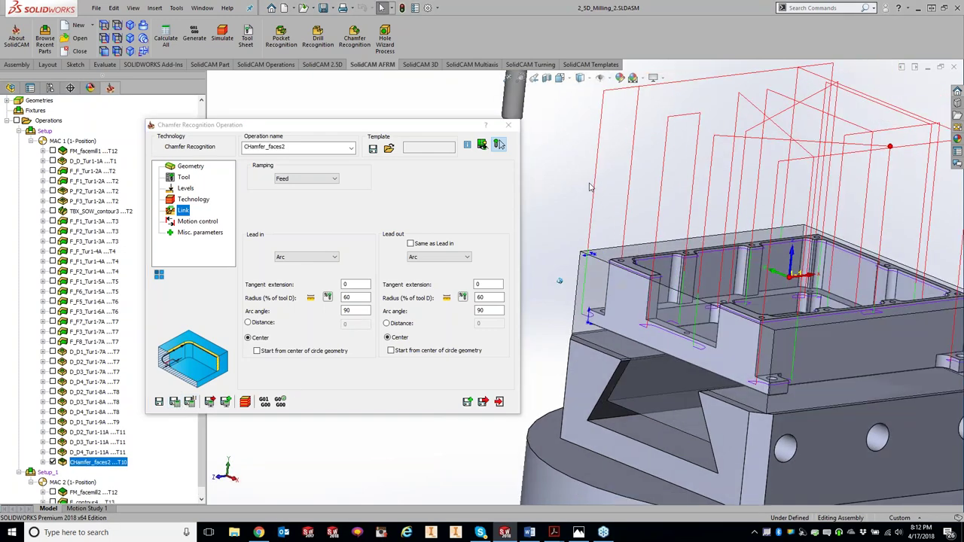
{"action": "middle_click_drag", "start_coordinate": [591, 187], "coordinate": [719, 316]}
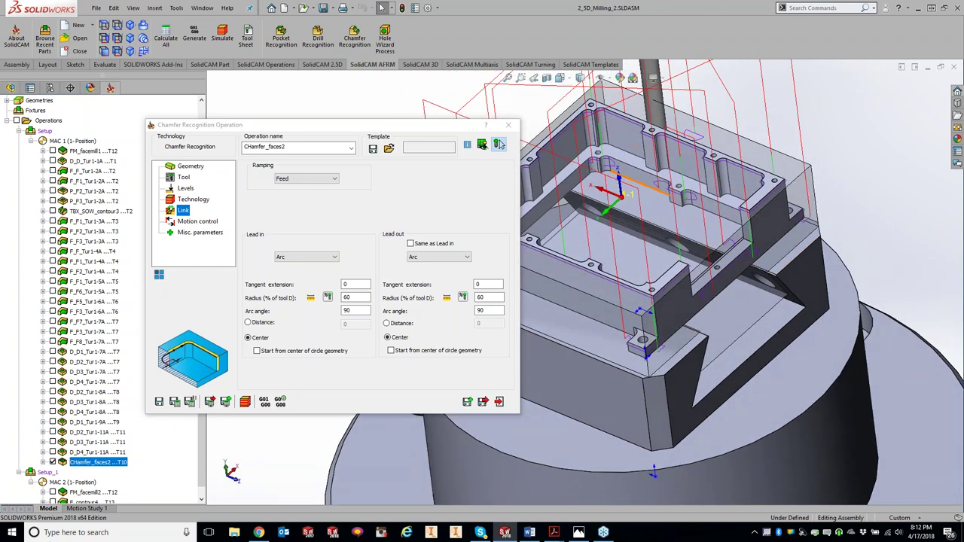
{"action": "left_click", "coordinate": [226, 399]}
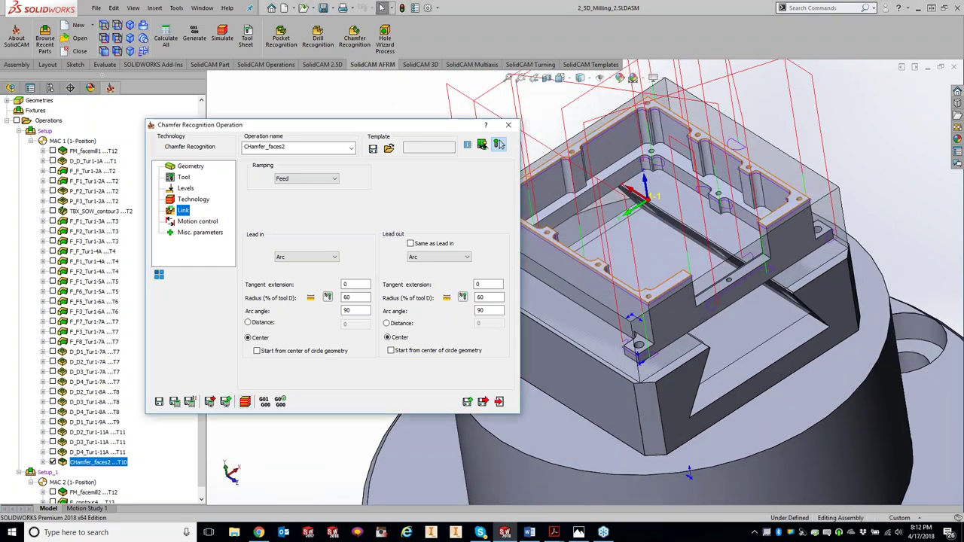
Step: Play the SolidVerify simulation and orbit the part to inspect the chamfered edges
{"action": "left_click", "coordinate": [125, 326]}
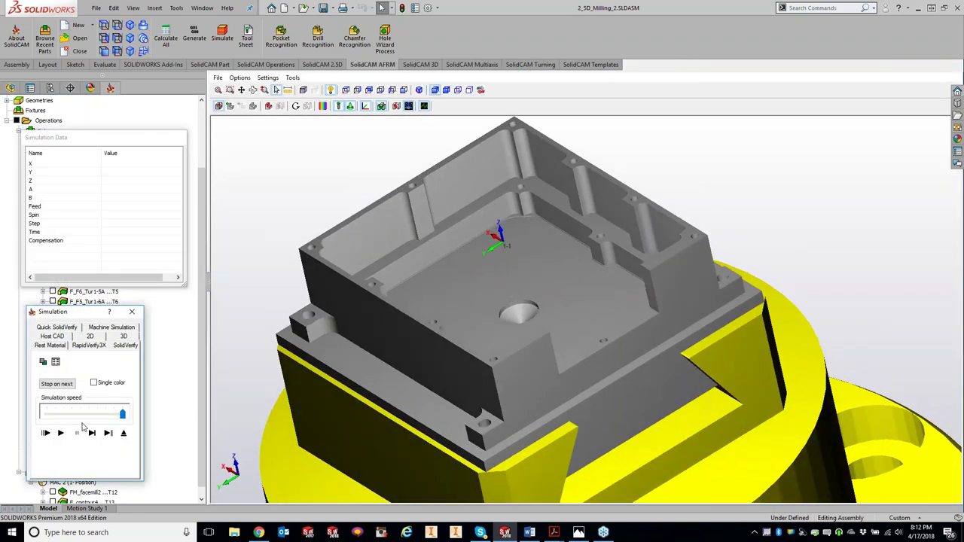
{"action": "left_click", "coordinate": [60, 433]}
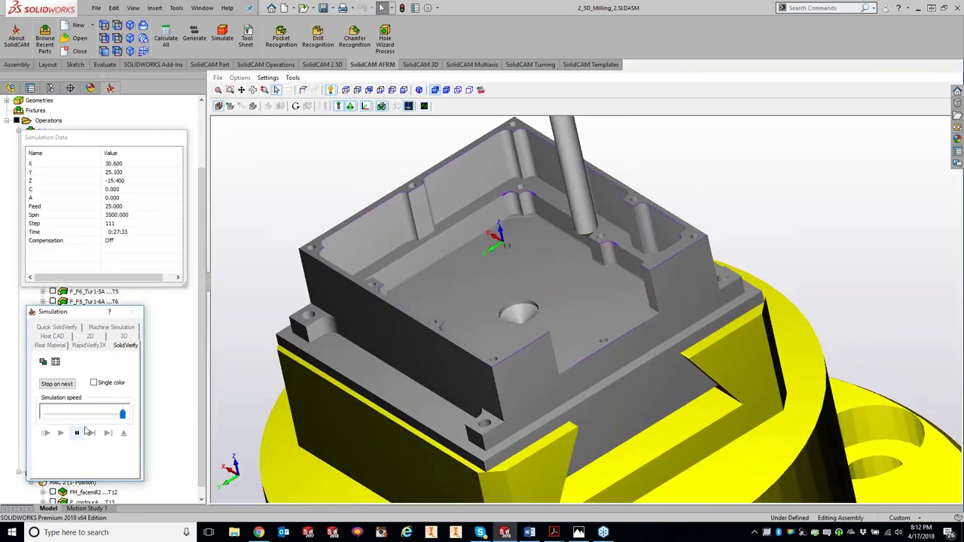
{"action": "middle_click_drag", "start_coordinate": [397, 193], "coordinate": [689, 226]}
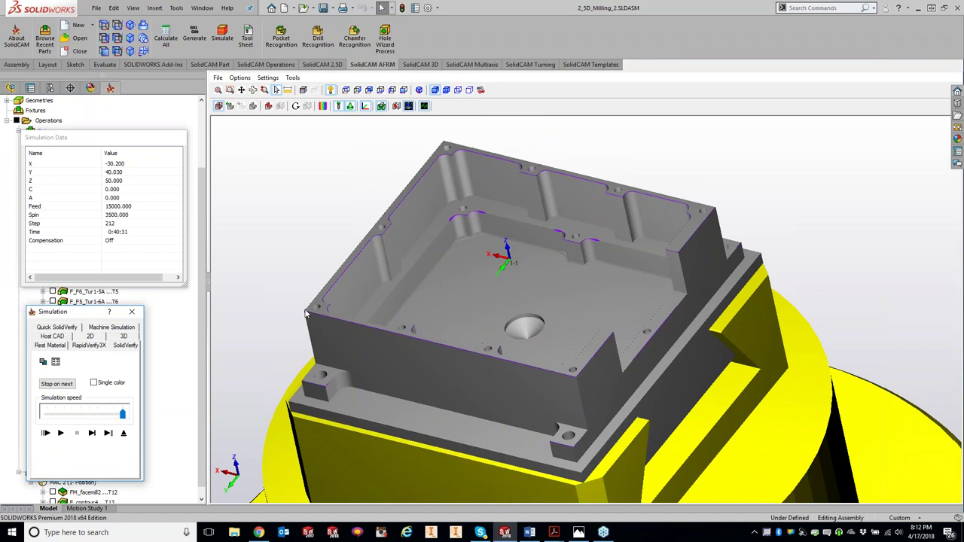
{"action": "middle_click_drag", "start_coordinate": [707, 233], "coordinate": [551, 324]}
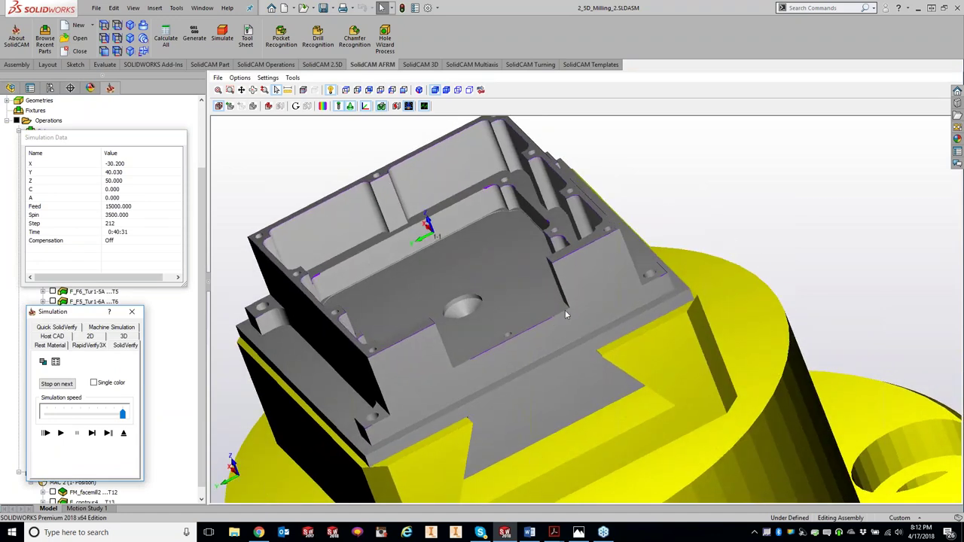
{"action": "middle_click_drag", "start_coordinate": [564, 307], "coordinate": [458, 384]}
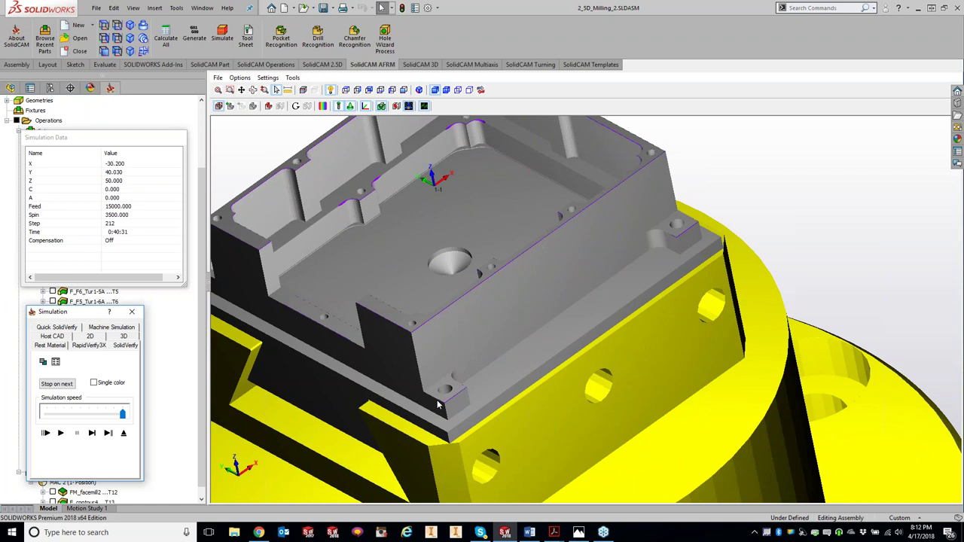
{"action": "middle_click_drag", "start_coordinate": [437, 405], "coordinate": [568, 206]}
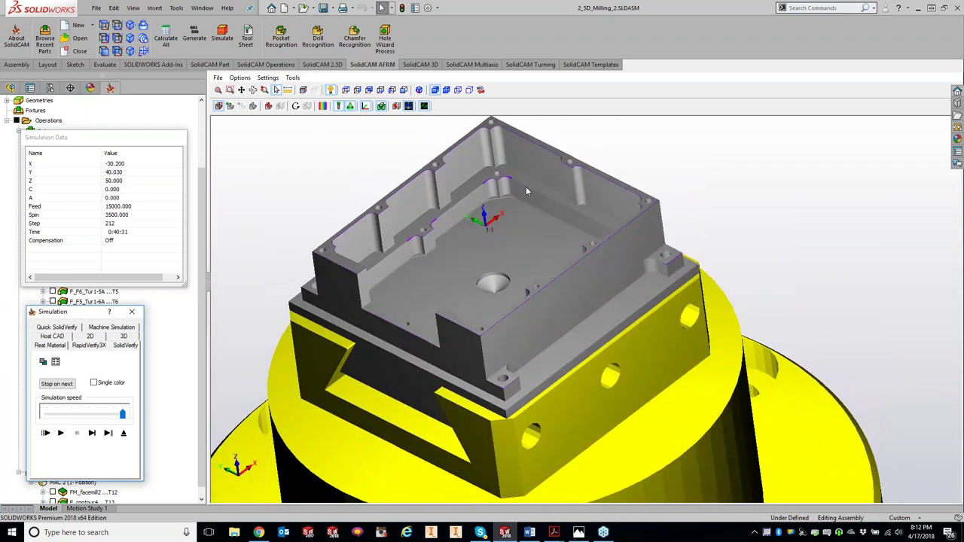
{"action": "scroll", "coordinate": [537, 163], "scroll_direction": "up", "scroll_amount": 5}
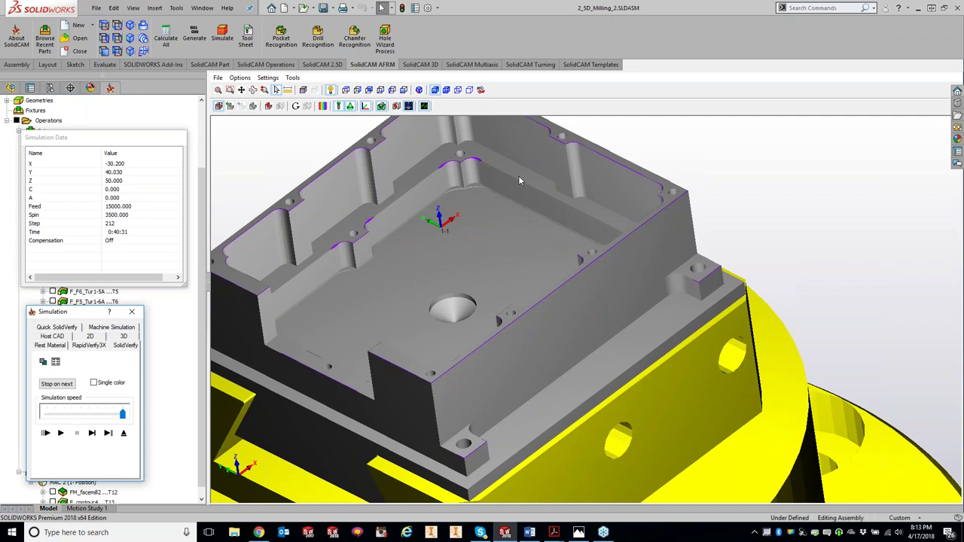
{"action": "scroll", "coordinate": [518, 176], "scroll_direction": "down", "scroll_amount": 5}
Step: Change the cutting diameter to 4 and recalculate the CHamfer_faces2 toolpath
{"action": "left_click", "coordinate": [132, 311]}
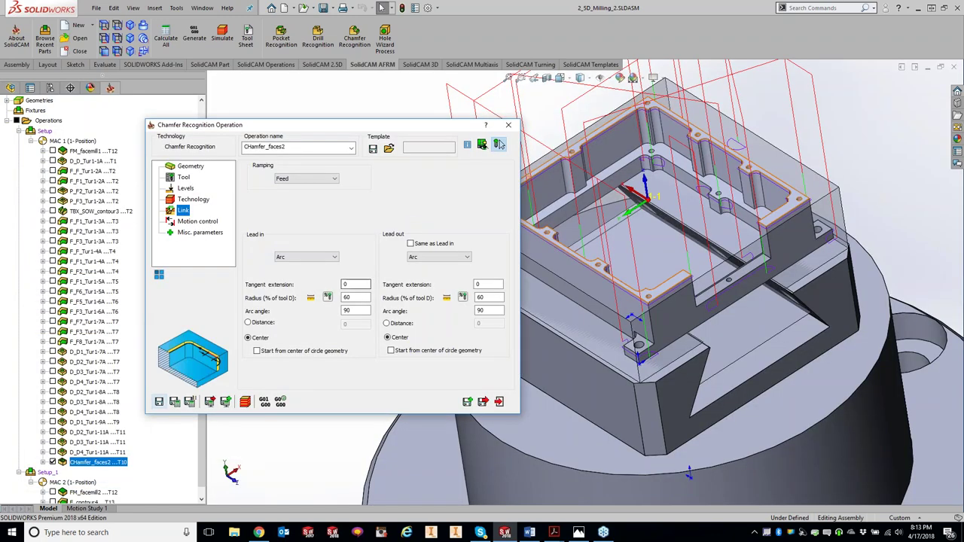
{"action": "left_click", "coordinate": [194, 199]}
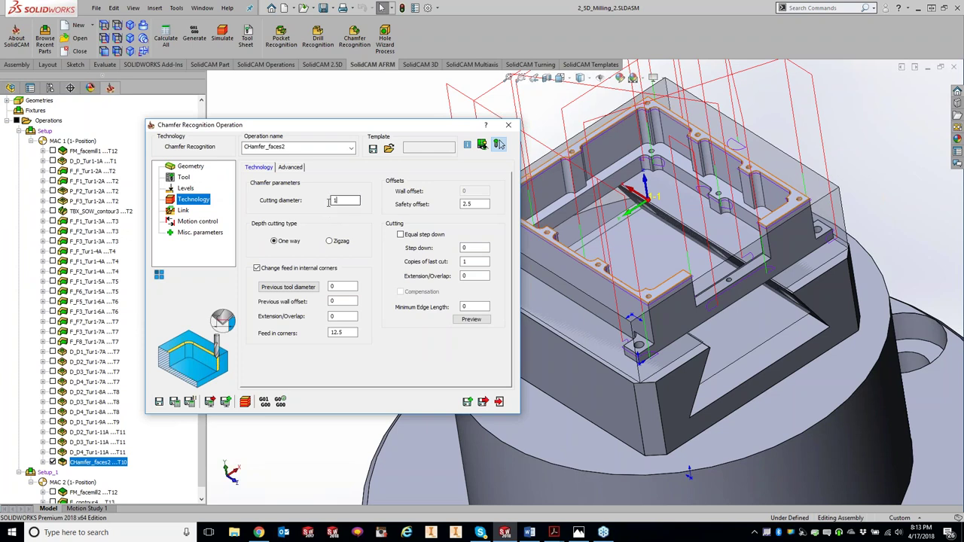
{"action": "type", "text": "4"}
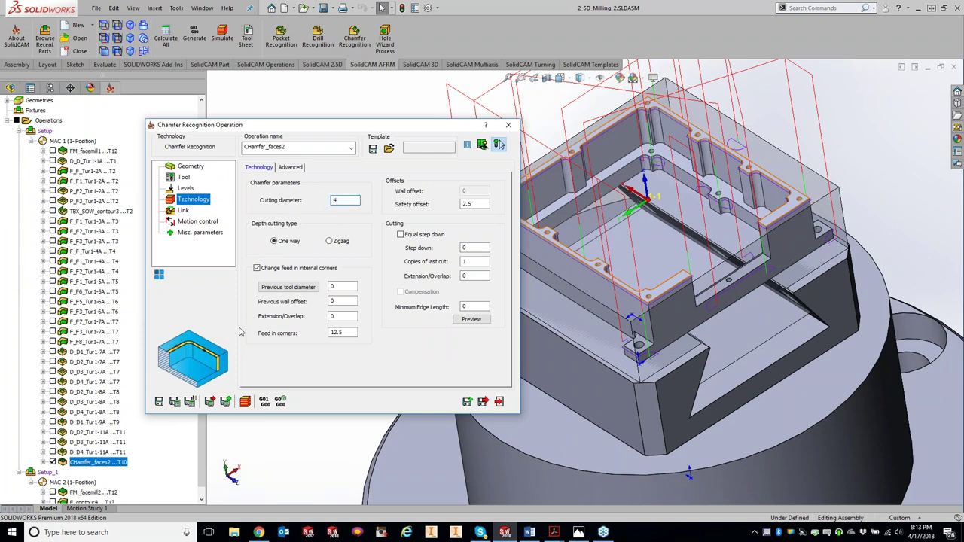
{"action": "left_click", "coordinate": [475, 203]}
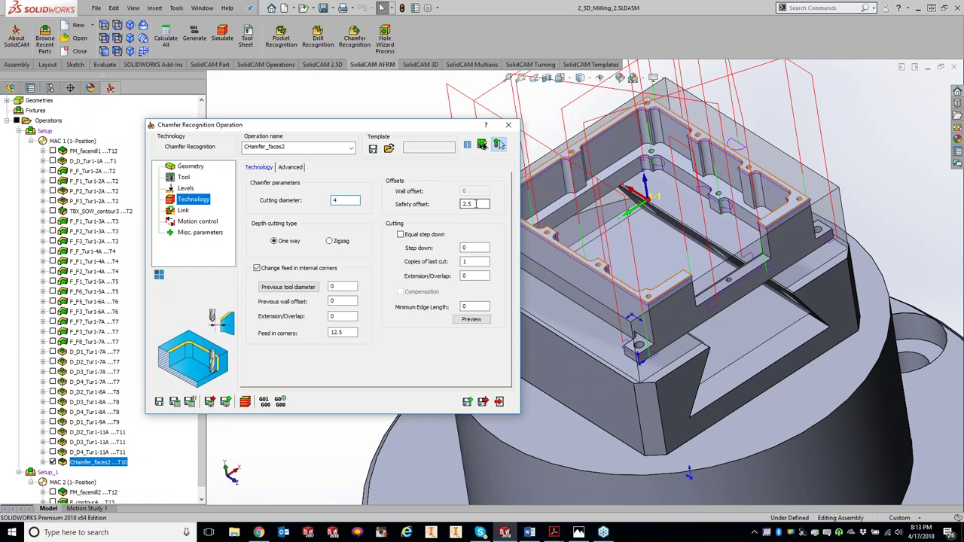
{"action": "left_click", "coordinate": [174, 402]}
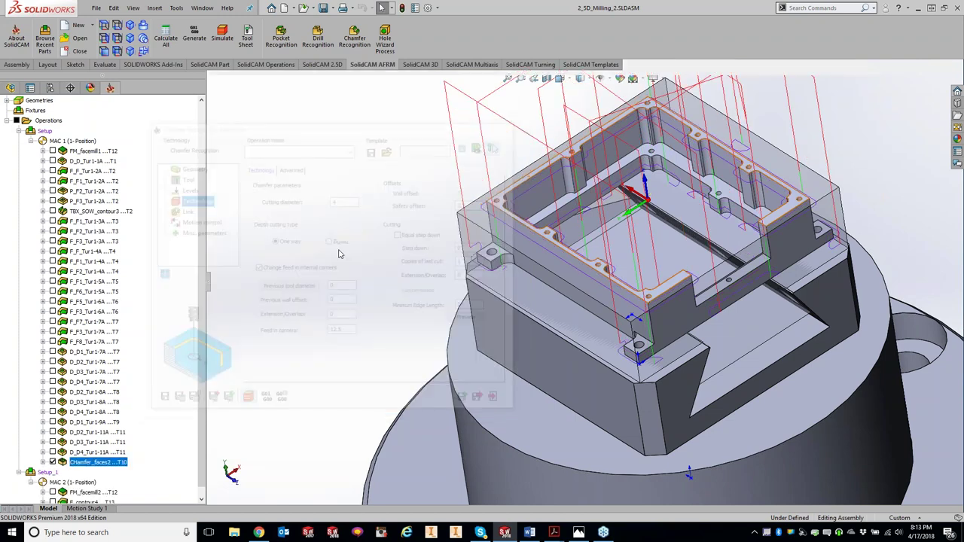
Step: Run SolidVerify on the diameter-4 chamfer, then zoom and orbit to inspect the chamfered pocket edges
{"action": "left_click", "coordinate": [213, 395]}
{"action": "left_click", "coordinate": [63, 432]}
{"action": "scroll", "coordinate": [536, 239], "scroll_direction": "up", "scroll_amount": 2}
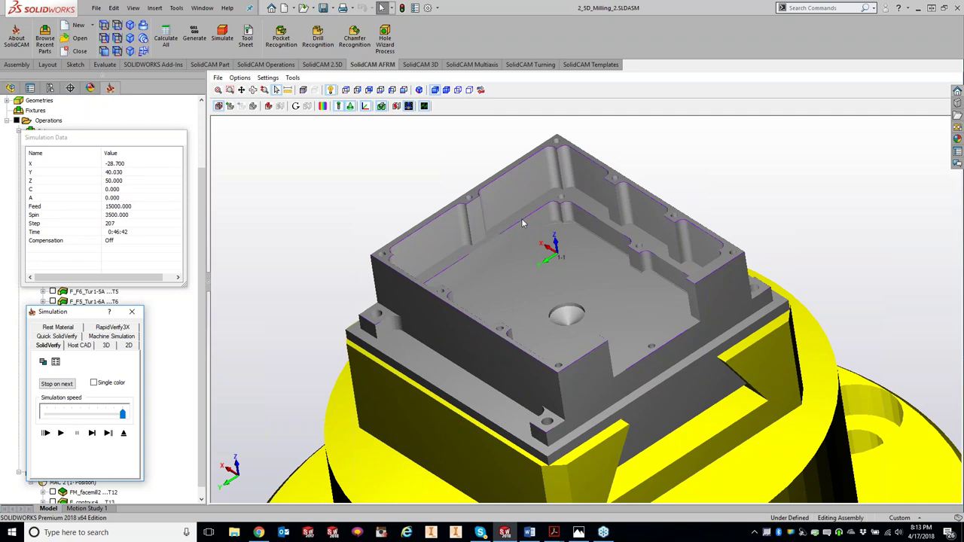
{"action": "middle_click_drag", "start_coordinate": [467, 256], "coordinate": [670, 241]}
{"action": "scroll", "coordinate": [503, 236], "scroll_direction": "up", "scroll_amount": 3}
{"action": "scroll", "coordinate": [503, 235], "scroll_direction": "up", "scroll_amount": 3}
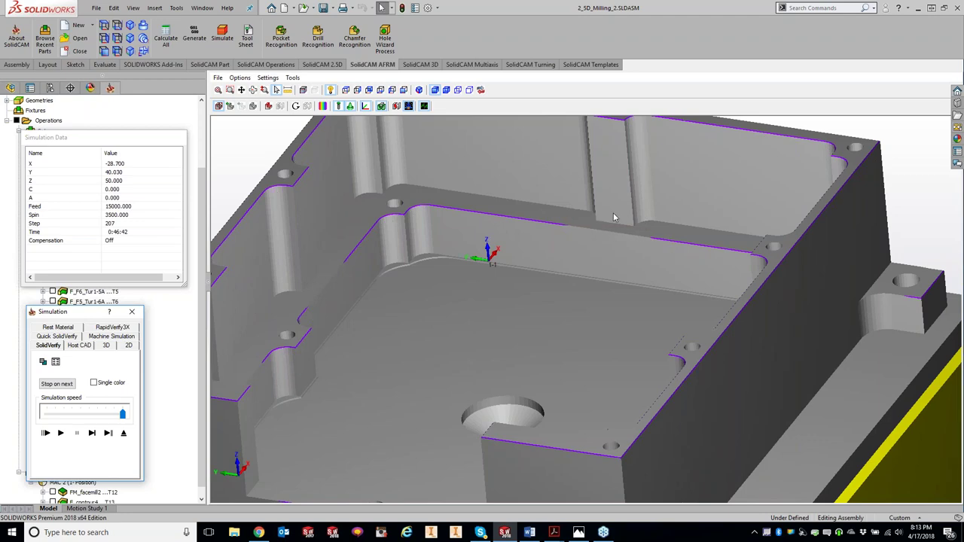
{"action": "middle_click_drag", "start_coordinate": [613, 212], "coordinate": [476, 408]}
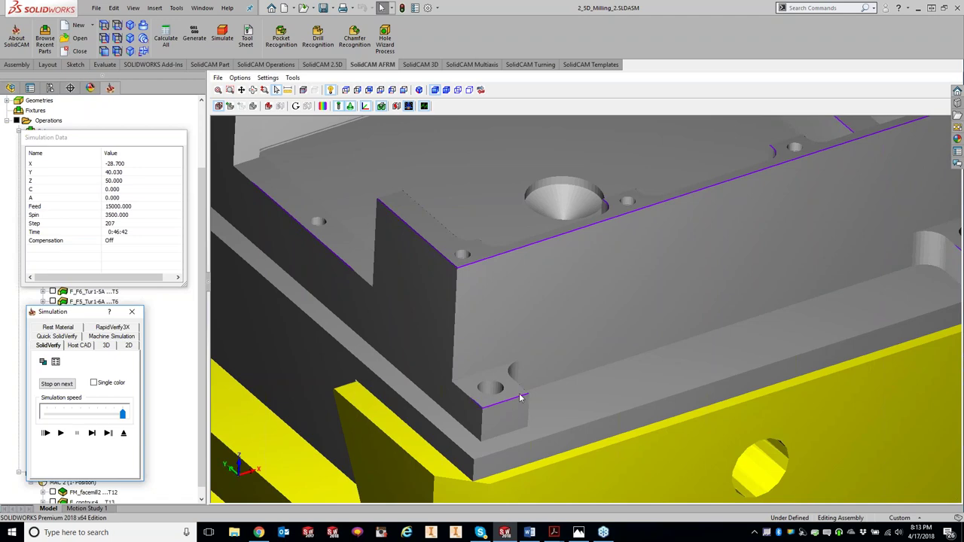
Step: Close the simulation, change the safety offset to 0.5, and recalculate
{"action": "left_click", "coordinate": [132, 311]}
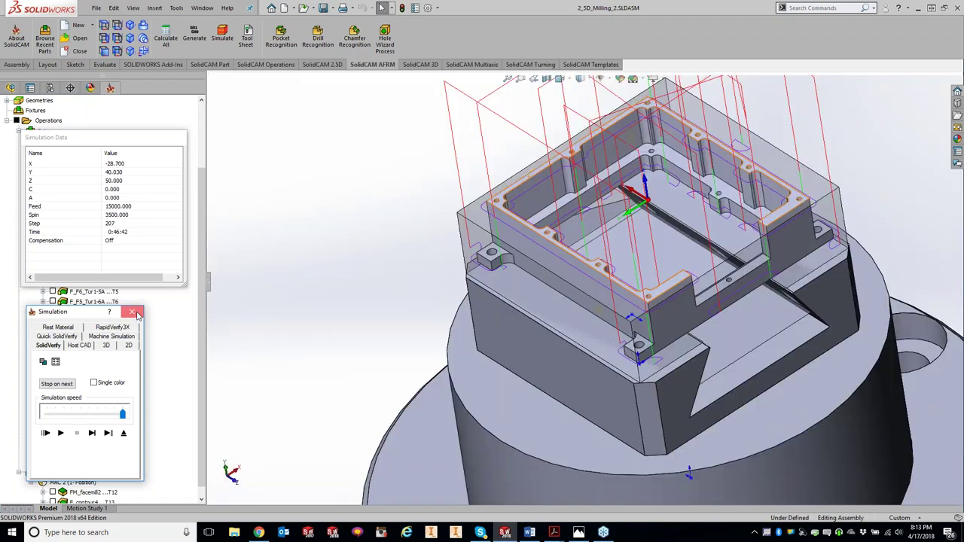
{"action": "double_click", "coordinate": [474, 204]}
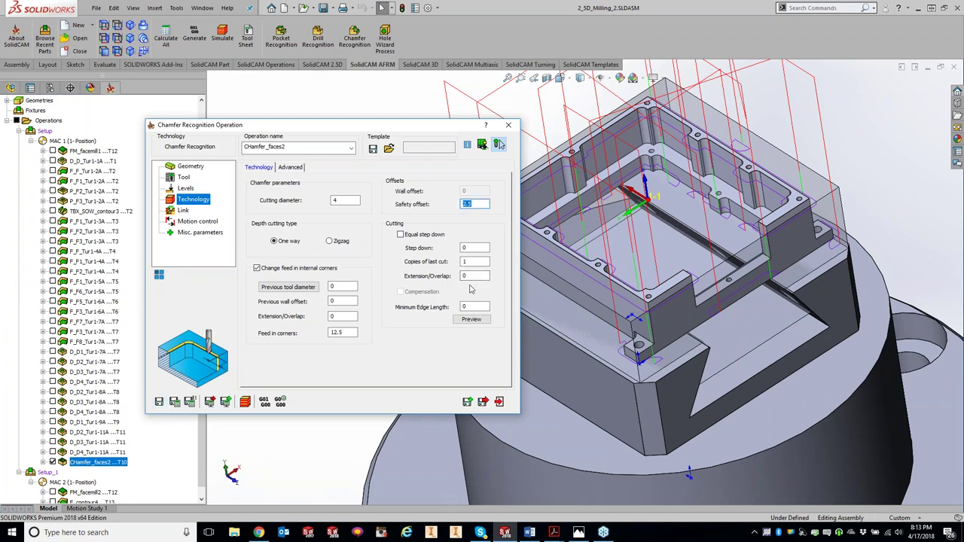
{"action": "type", "text": ".5"}
{"action": "left_click", "coordinate": [174, 402]}
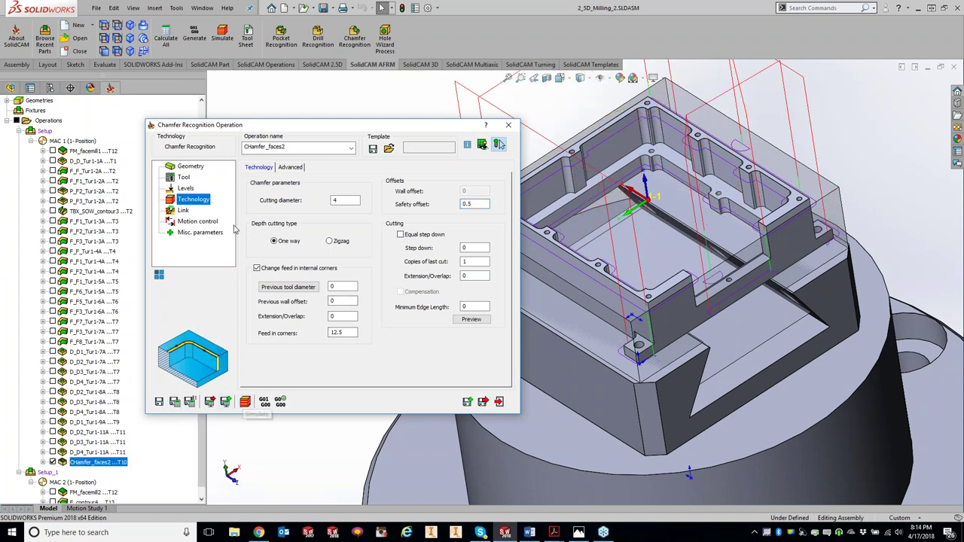
Step: Set lead in to None with lead out the same, then save and recalculate
{"action": "left_click", "coordinate": [183, 210]}
{"action": "left_click", "coordinate": [305, 257]}
{"action": "left_click", "coordinate": [301, 266]}
{"action": "left_click", "coordinate": [410, 243]}
{"action": "left_click", "coordinate": [175, 402]}
Step: Simulate the 0.5-offset, no-lead chamfer in SolidVerify, orbit to inspect, and replay at minimum speed
{"action": "left_click", "coordinate": [245, 401]}
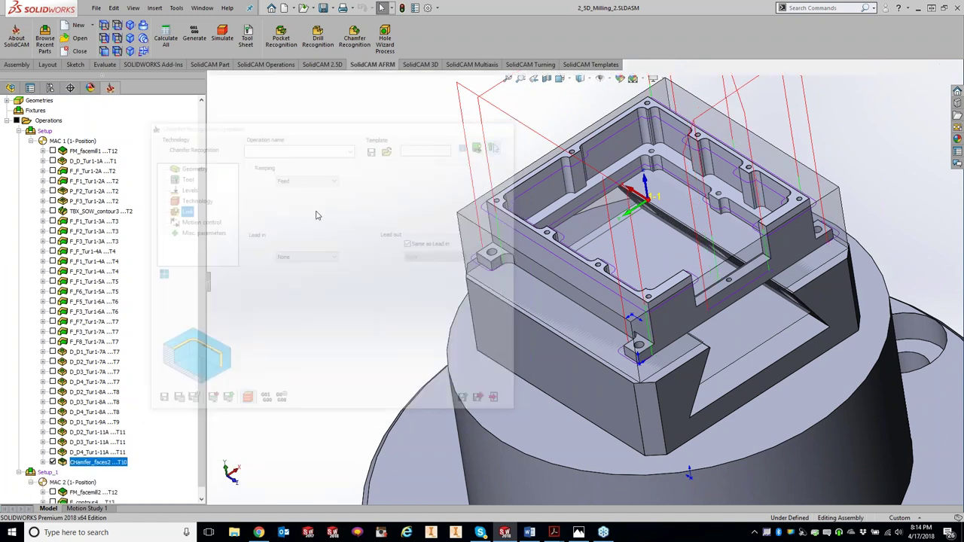
{"action": "left_click", "coordinate": [61, 432]}
{"action": "scroll", "coordinate": [691, 273], "scroll_direction": "up", "scroll_amount": 3}
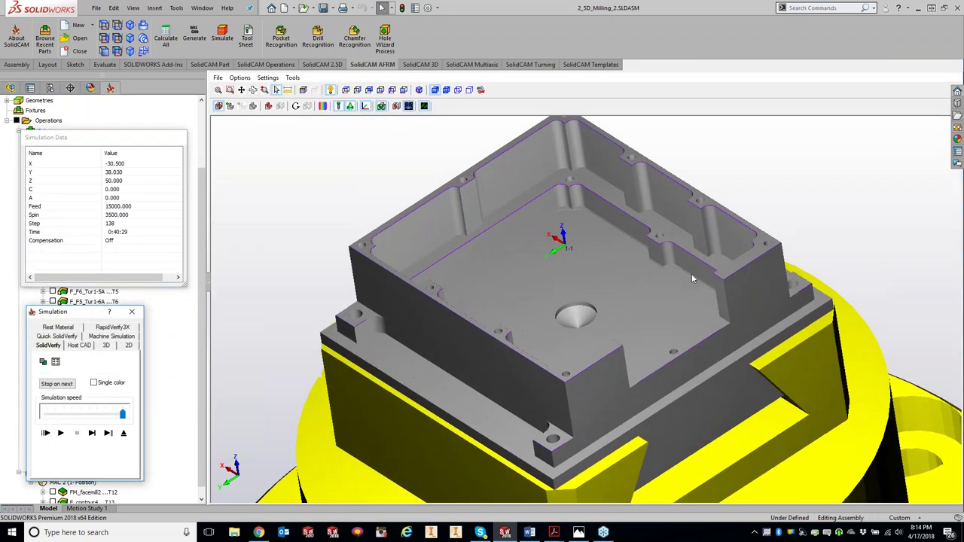
{"action": "middle_click_drag", "start_coordinate": [691, 273], "coordinate": [527, 194]}
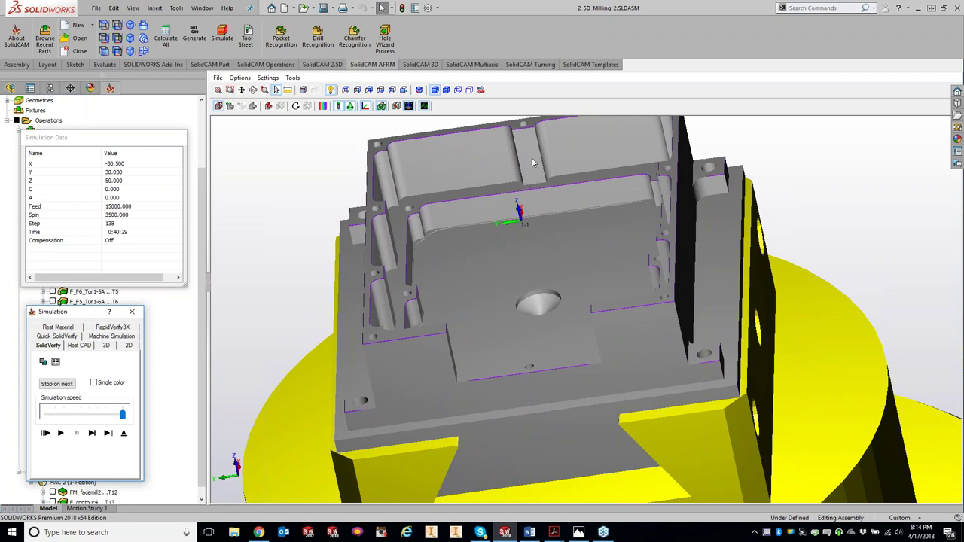
{"action": "middle_click_drag", "start_coordinate": [530, 148], "coordinate": [328, 324]}
{"action": "scroll", "coordinate": [344, 311], "scroll_direction": "up", "scroll_amount": 3}
{"action": "left_click_drag", "start_coordinate": [122, 413], "coordinate": [46, 414]}
{"action": "left_click", "coordinate": [60, 433]}
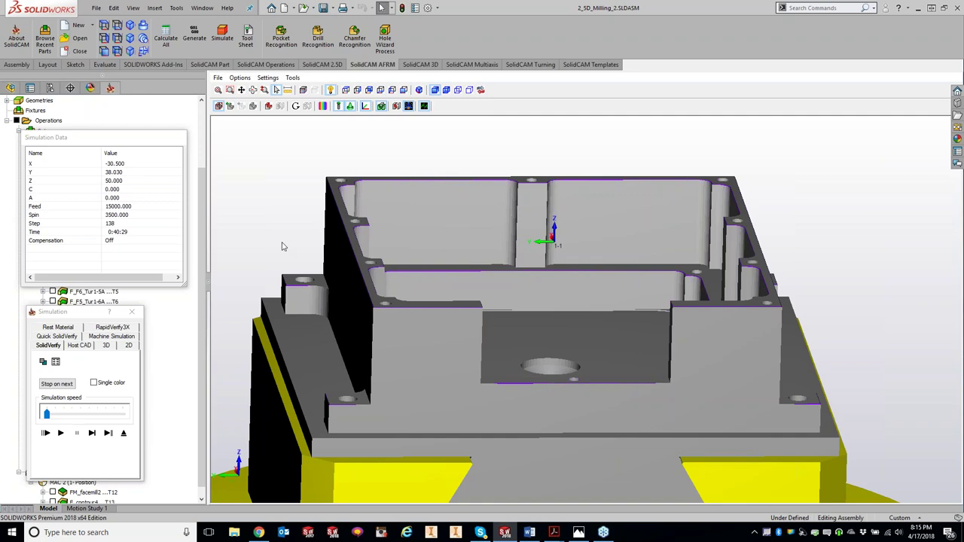
Step: Close the simulation, confirm the 0.5 safety offset on the Technology page, and close the operation dialog
{"action": "left_click", "coordinate": [133, 312]}
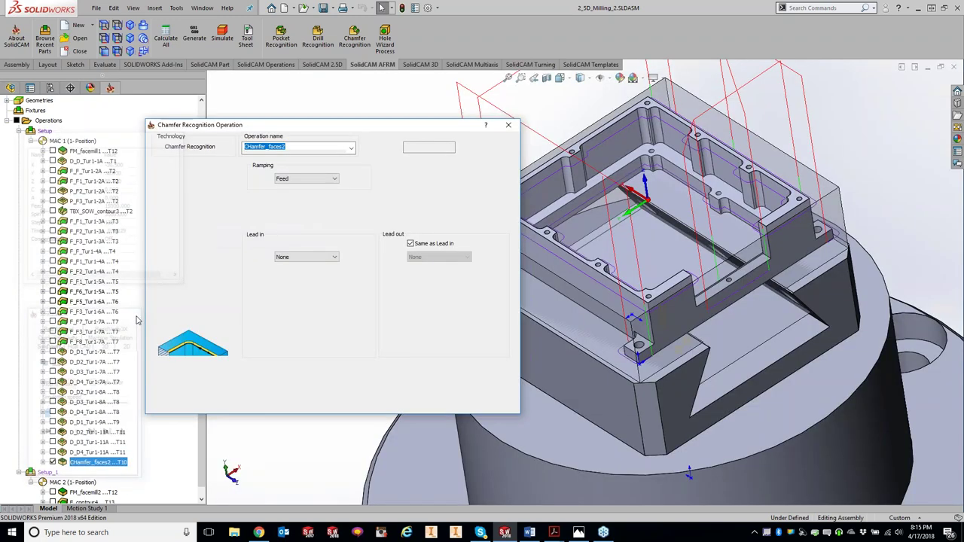
{"action": "left_click", "coordinate": [203, 200]}
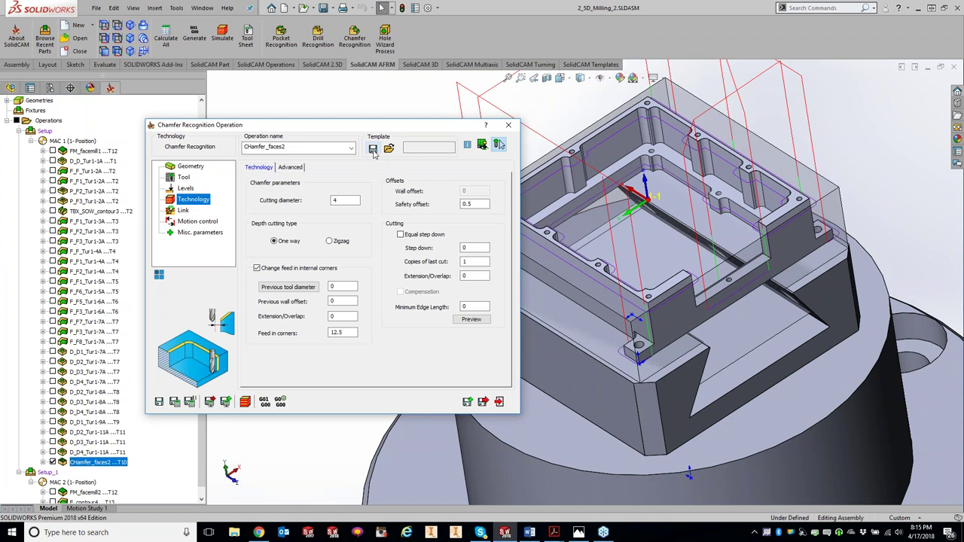
{"action": "left_click", "coordinate": [468, 204]}
{"action": "left_click", "coordinate": [509, 125]}
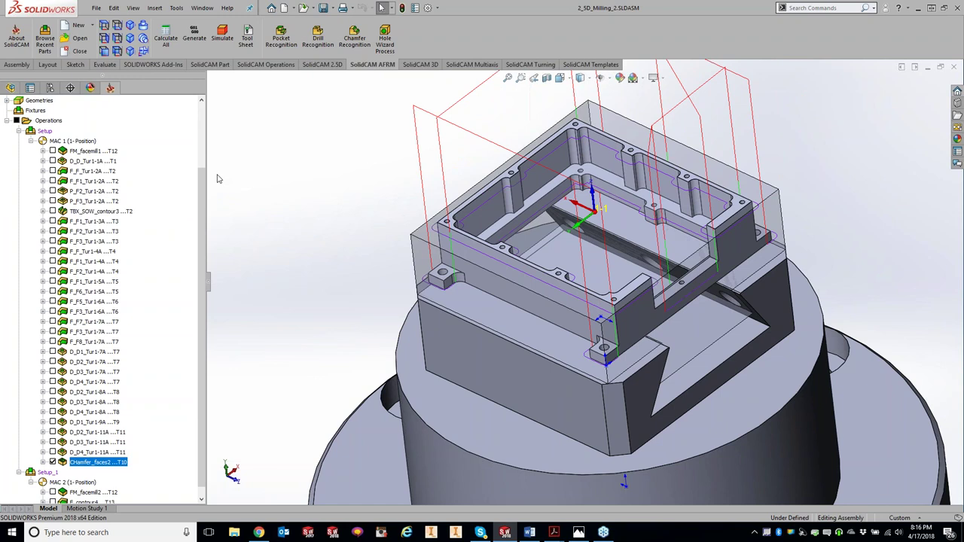
Step: Close the current CAM-Part
{"action": "left_click_drag", "start_coordinate": [204, 193], "coordinate": [211, 115]}
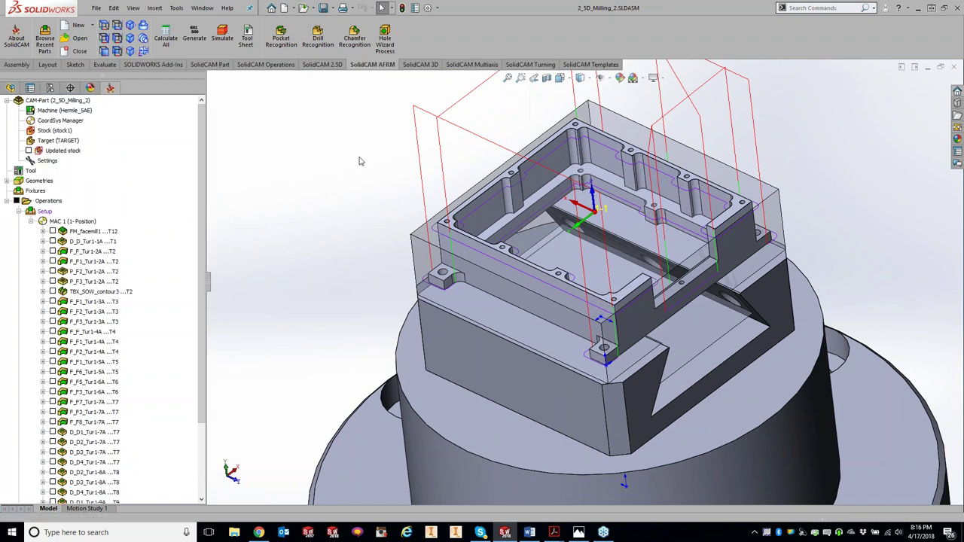
{"action": "right_click", "coordinate": [80, 102]}
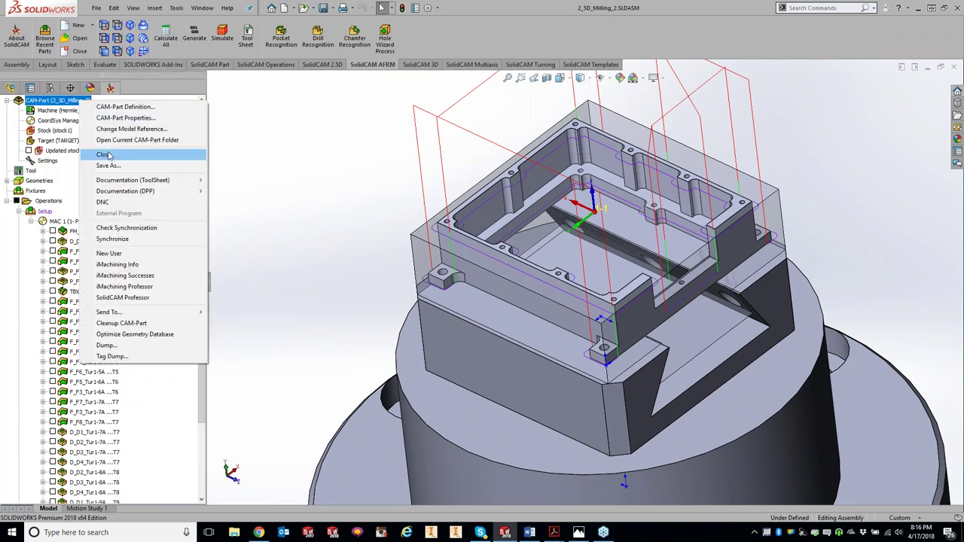
{"action": "left_click", "coordinate": [133, 156]}
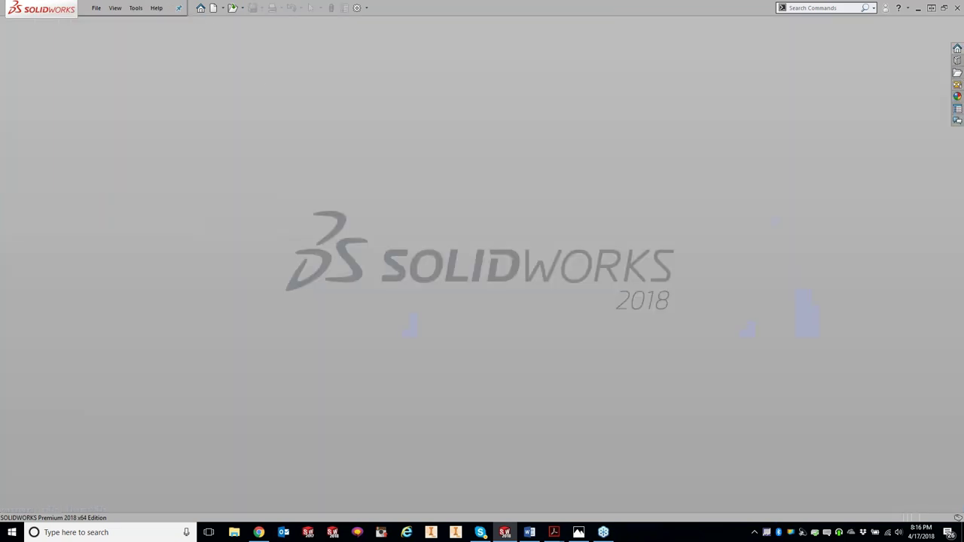
Step: Open the iMachining_2D_1 example CAM-Part from Getting_Started_Examples > SW
{"action": "left_click", "coordinate": [139, 11]}
{"action": "mouse_move", "coordinate": [153, 50]}
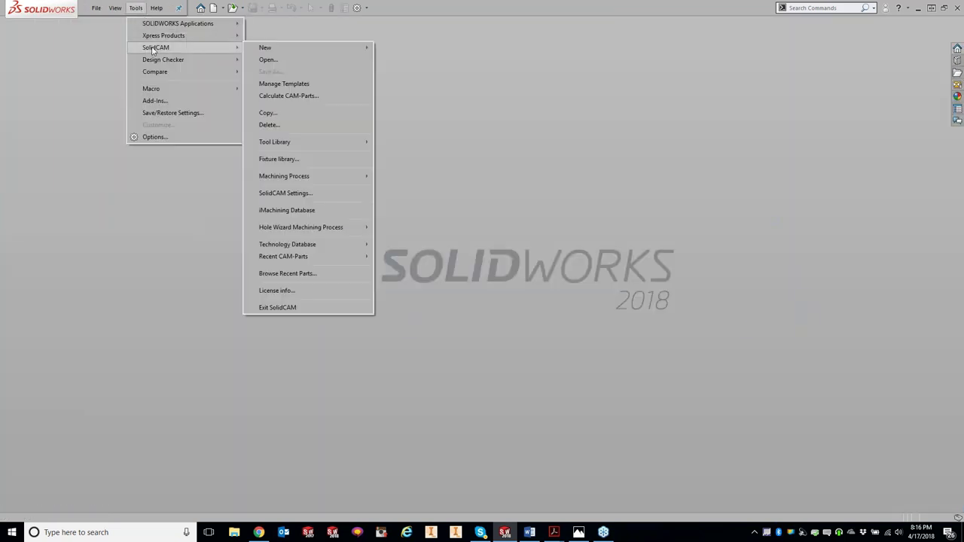
{"action": "left_click", "coordinate": [255, 60]}
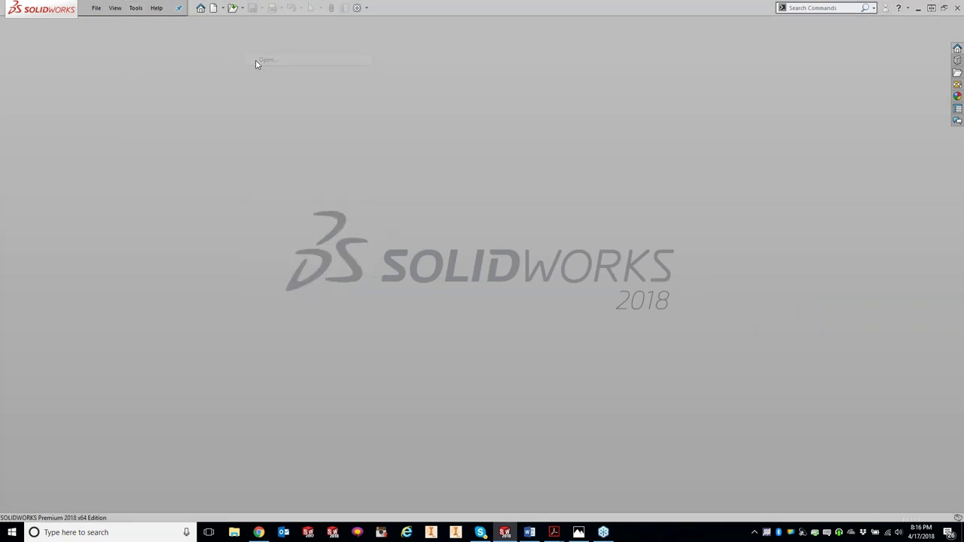
{"action": "double_click", "coordinate": [368, 210]}
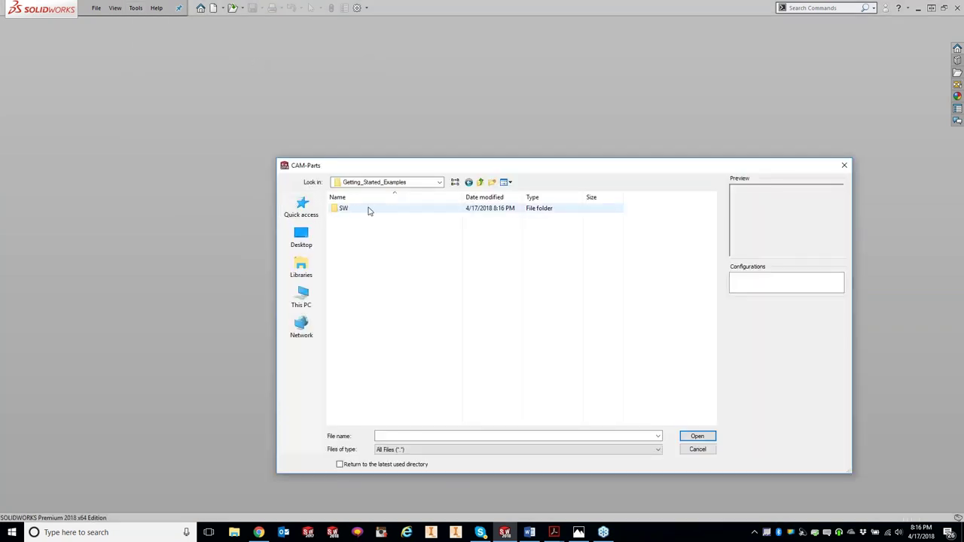
{"action": "double_click", "coordinate": [368, 209]}
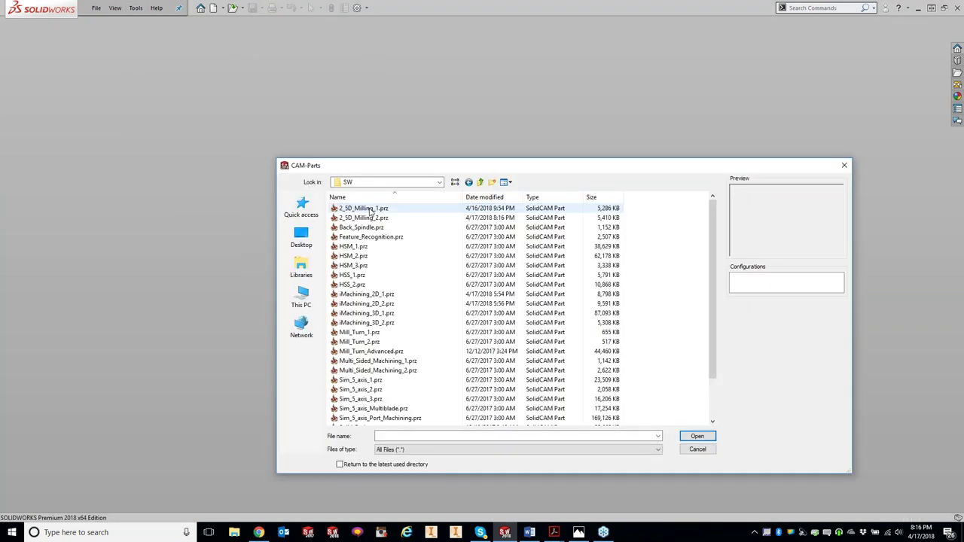
{"action": "double_click", "coordinate": [369, 304]}
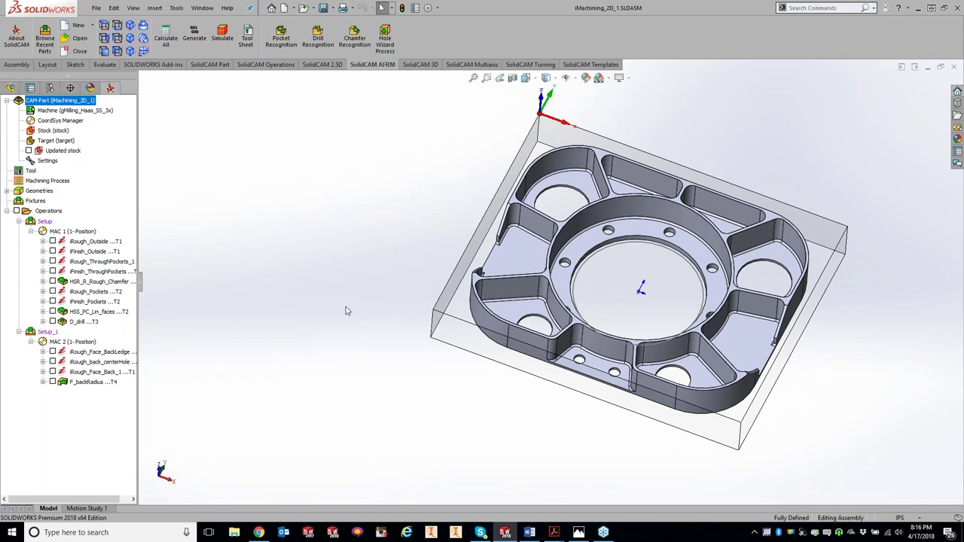
Step: Rotate the part, then select the D_drill operation in MAC 1 as the insertion point
{"action": "middle_click_drag", "start_coordinate": [351, 318], "coordinate": [328, 291]}
{"action": "key", "text": "Right"}
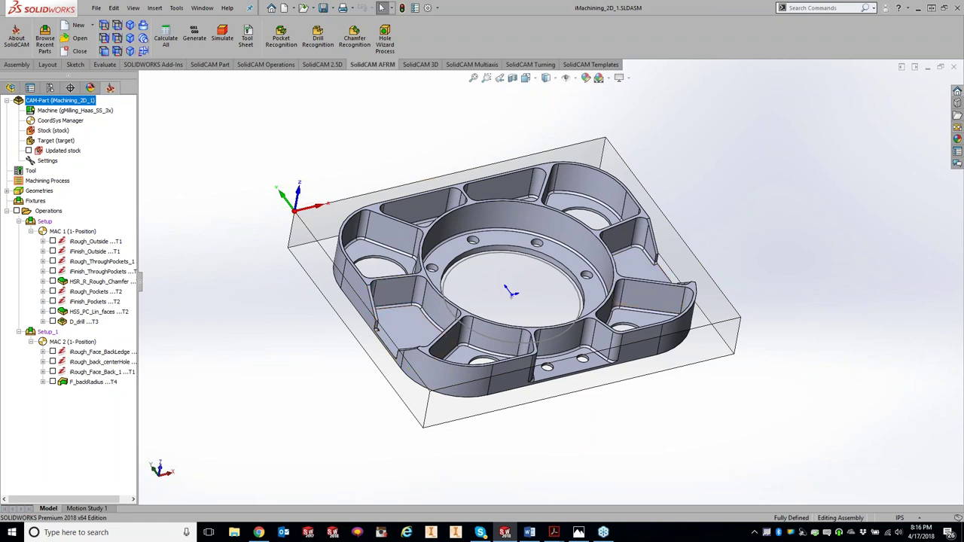
{"action": "left_click", "coordinate": [88, 322]}
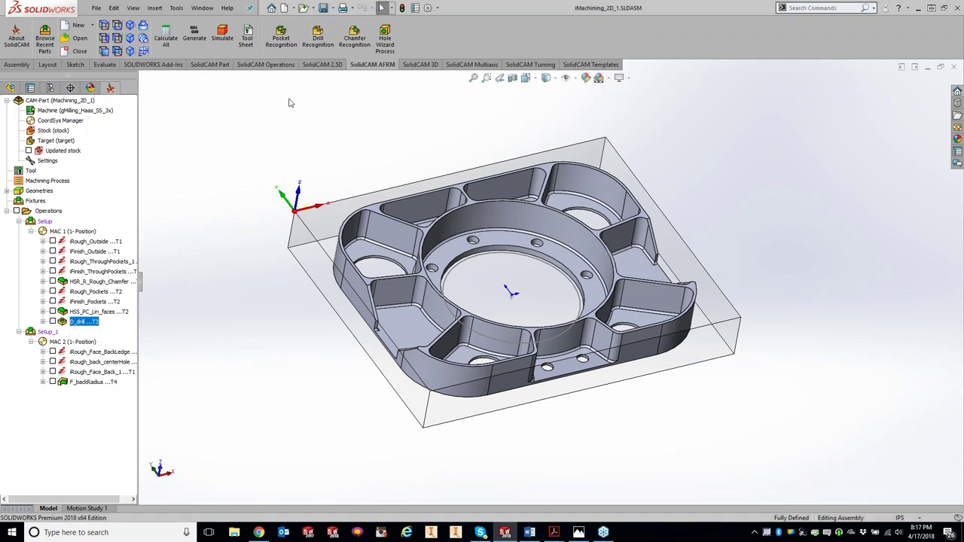
Step: Define new chamfer geometry faces2 from the Solid 1 body faces and confirm it
{"action": "left_click", "coordinate": [282, 194]}
{"action": "left_click", "coordinate": [500, 215]}
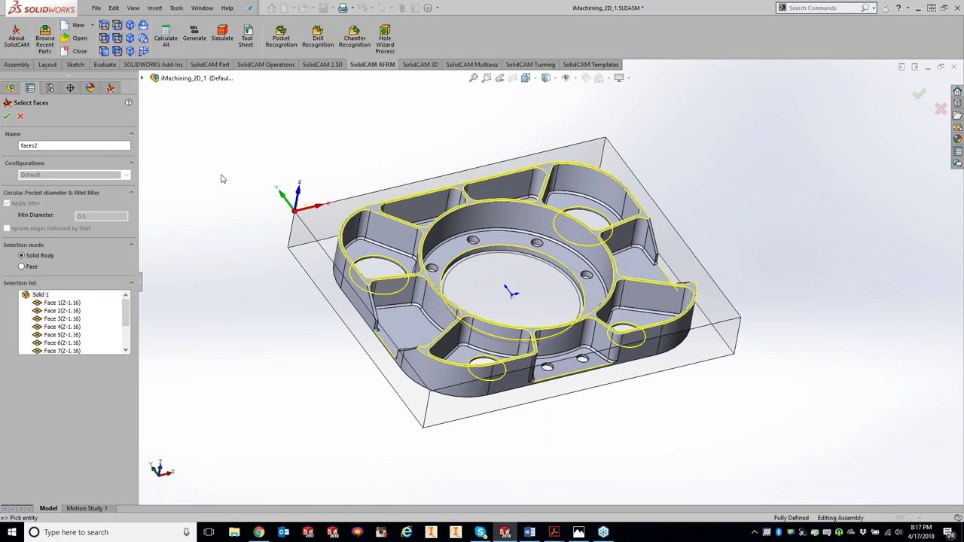
{"action": "left_click", "coordinate": [7, 116]}
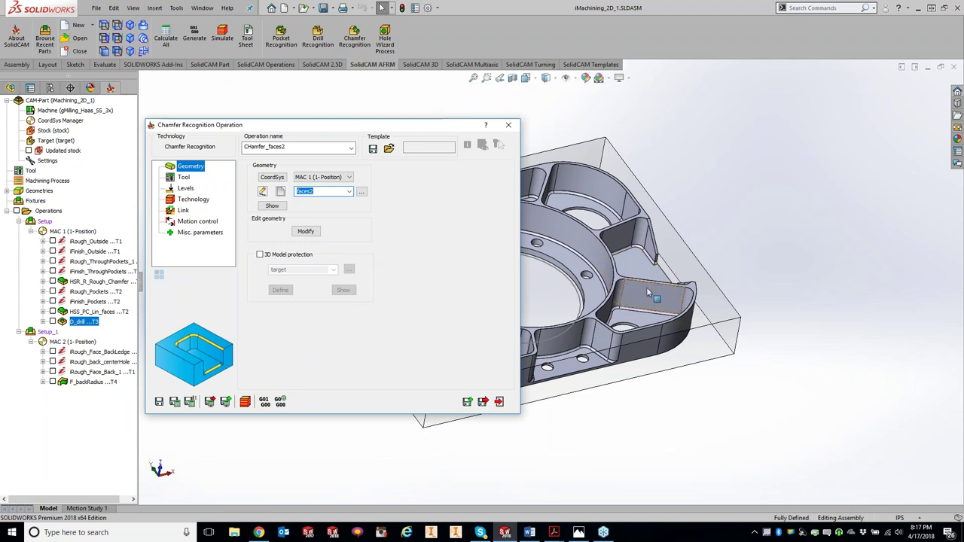
Step: Preview the faces2 chamfer edges on the part, close the preview, and go to Tool
{"action": "left_click", "coordinate": [271, 206]}
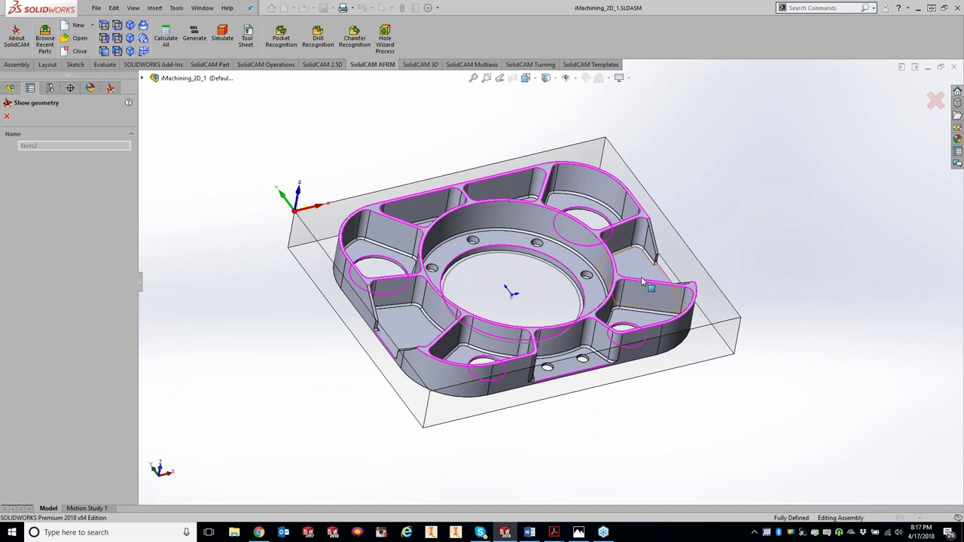
{"action": "left_click", "coordinate": [8, 116]}
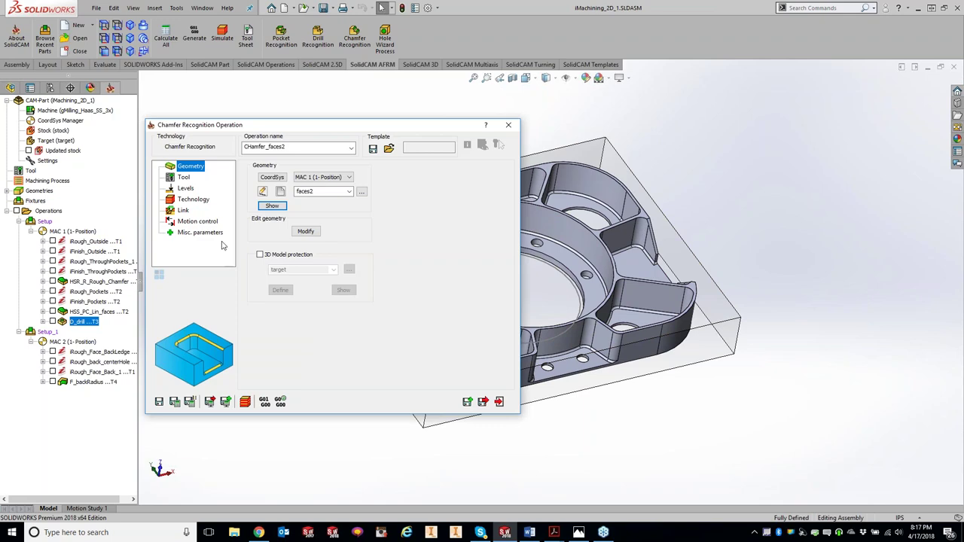
{"action": "left_click", "coordinate": [183, 178]}
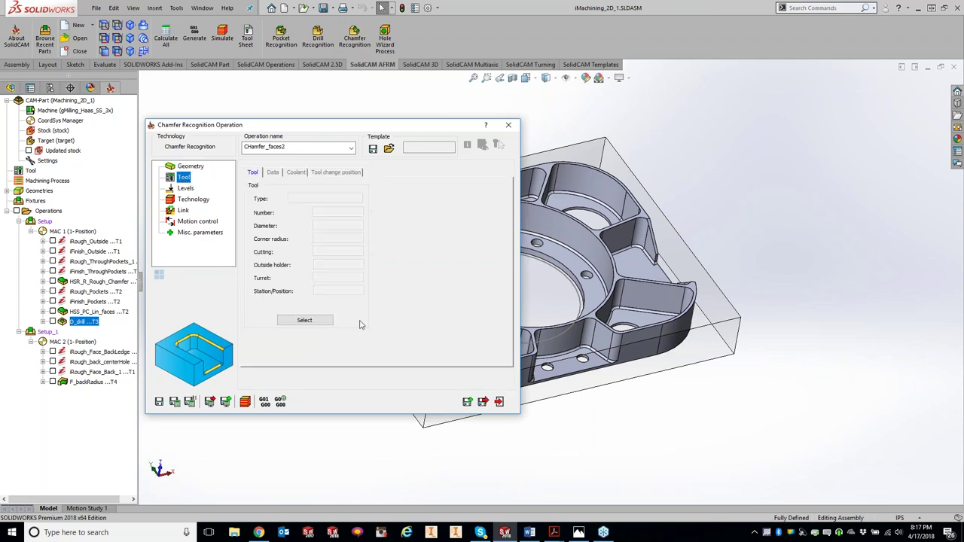
Step: Assign tool 5, the 6 mm 90° spot drill, to CHamfer_faces2
{"action": "left_click", "coordinate": [305, 322]}
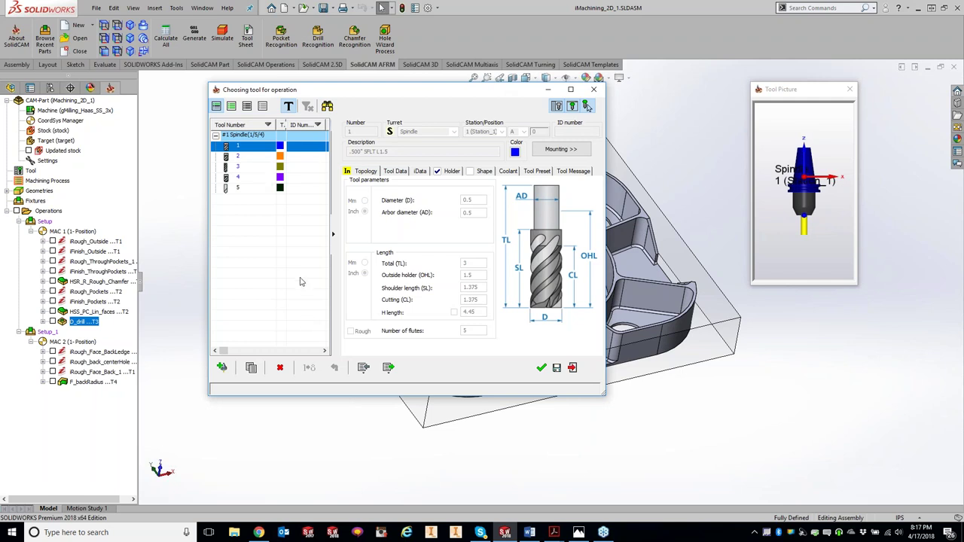
{"action": "left_click", "coordinate": [248, 189]}
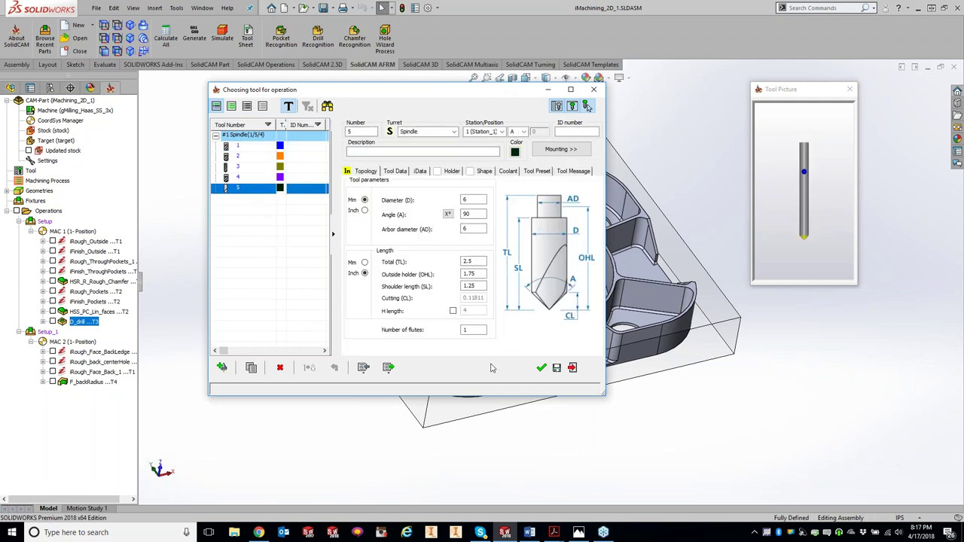
{"action": "left_click", "coordinate": [542, 368]}
{"action": "left_click", "coordinate": [189, 189]}
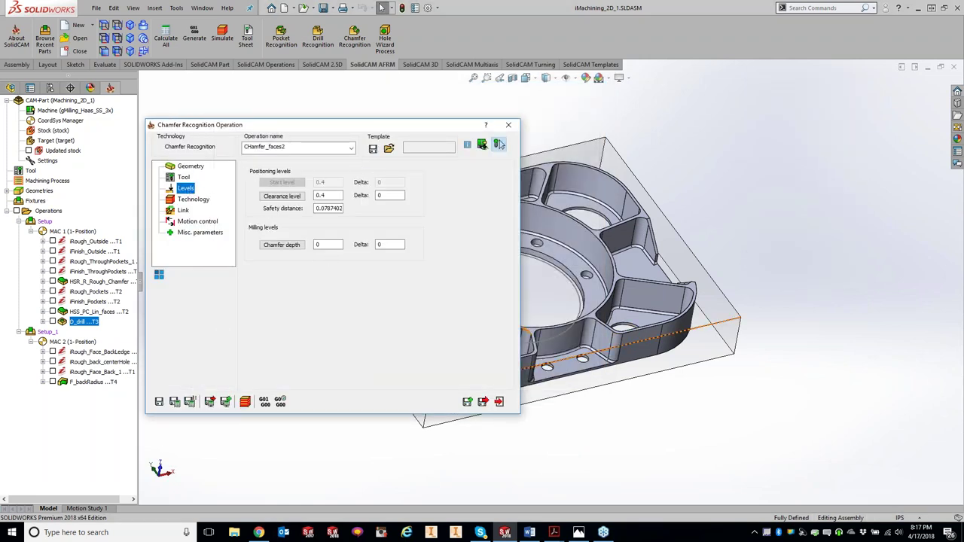
Step: Set the chamfer depth to .01, then show the Technology parameters
{"action": "left_click", "coordinate": [318, 244]}
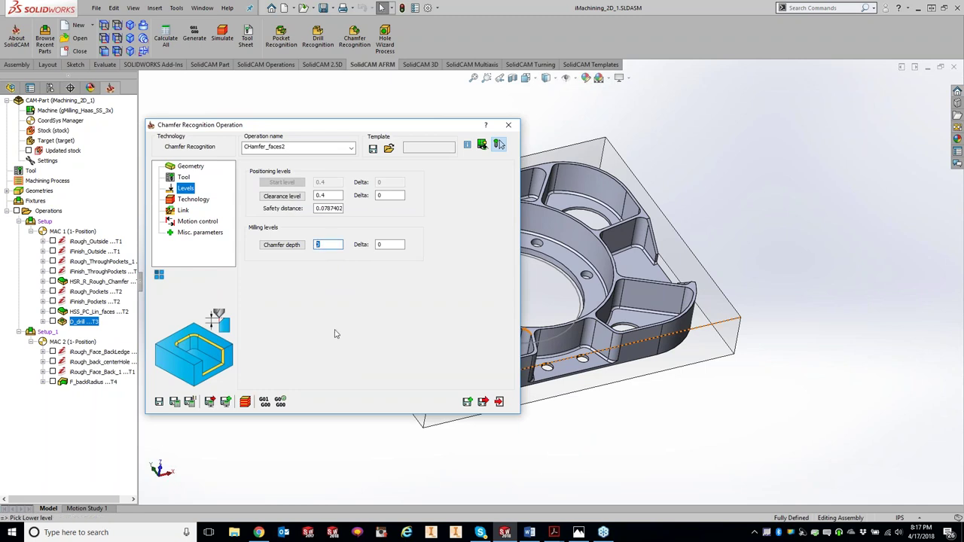
{"action": "type", "text": ".01"}
{"action": "left_click", "coordinate": [192, 201]}
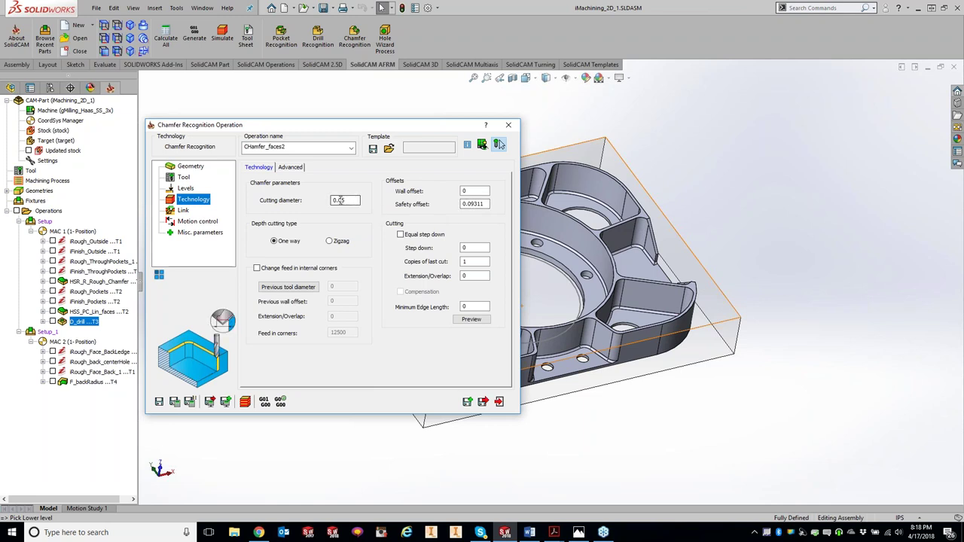
Step: Set the chamfer cutting diameter to 0.3 and calculate, dismissing the feed out-of-range error
{"action": "double_click", "coordinate": [340, 200]}
{"action": "type", "text": "0.3"}
{"action": "left_click", "coordinate": [172, 401]}
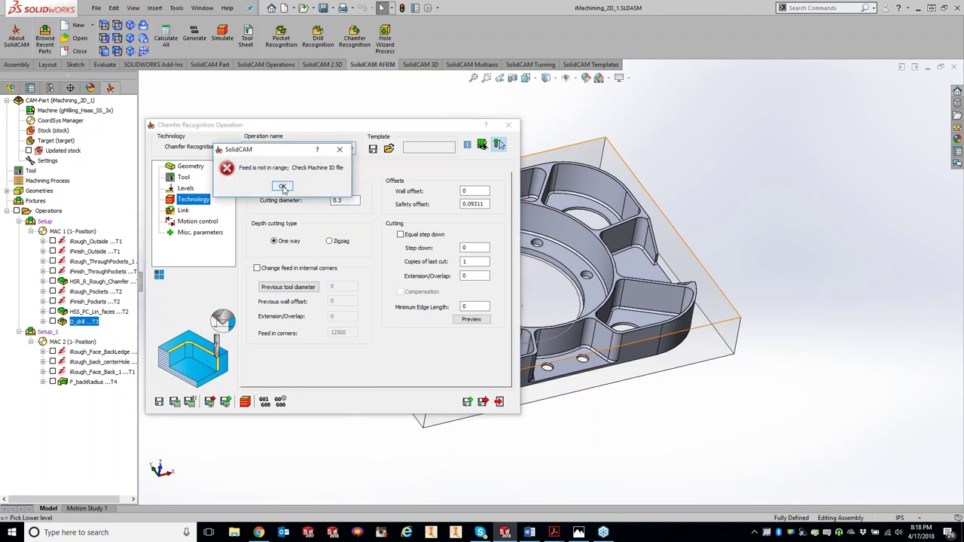
{"action": "left_click", "coordinate": [283, 188]}
{"action": "left_click", "coordinate": [308, 188]}
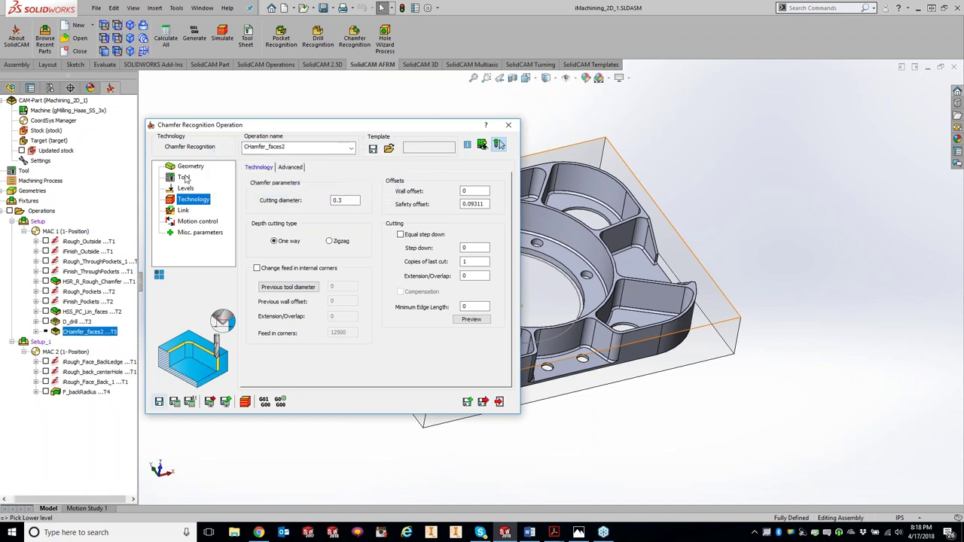
Step: Set Feed XY, Finish feed XY and Feed Z to 250, then recalculate the toolpath
{"action": "left_click", "coordinate": [184, 178]}
{"action": "left_click", "coordinate": [274, 173]}
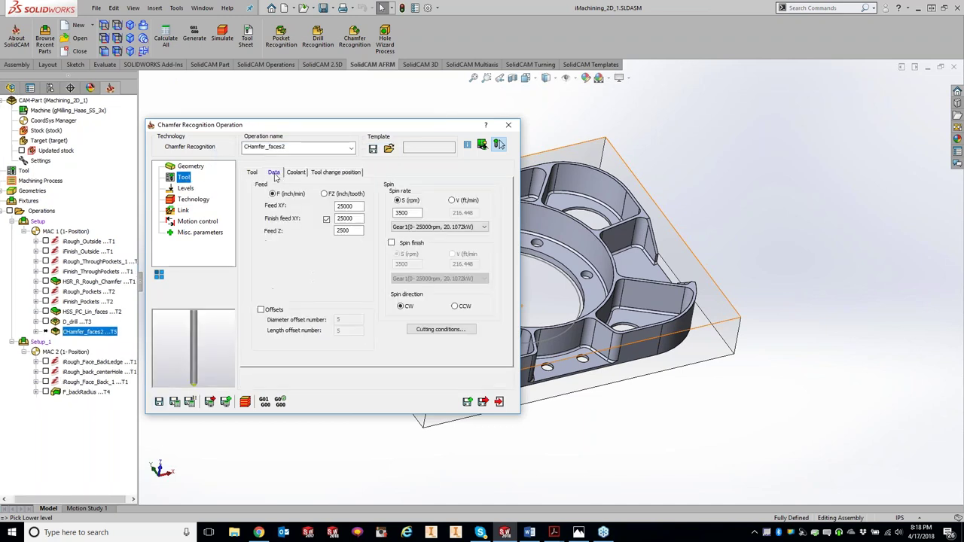
{"action": "double_click", "coordinate": [355, 206]}
{"action": "type", "text": "25"}
{"action": "key", "text": "Tab"}
{"action": "type", "text": "250"}
{"action": "key", "text": "Tab"}
{"action": "type", "text": "250"}
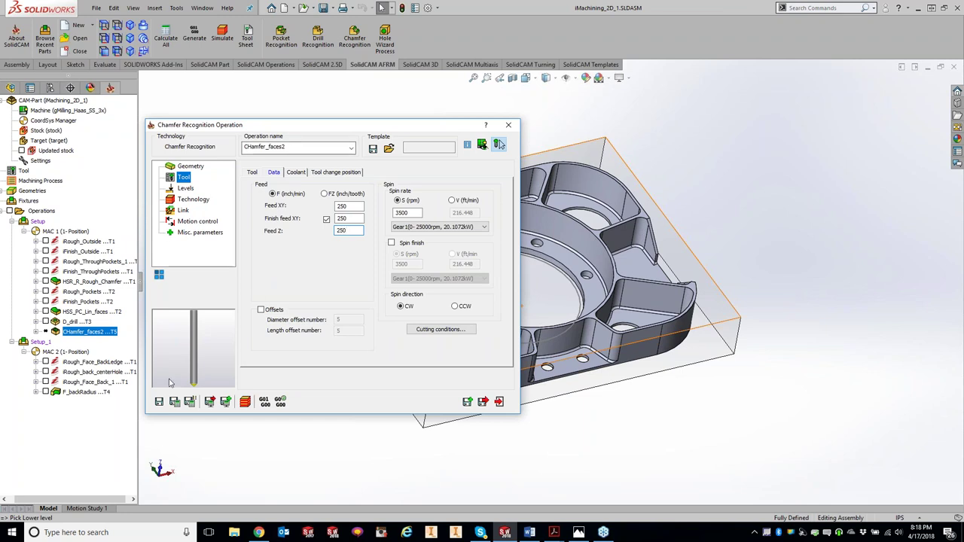
{"action": "left_click", "coordinate": [174, 402]}
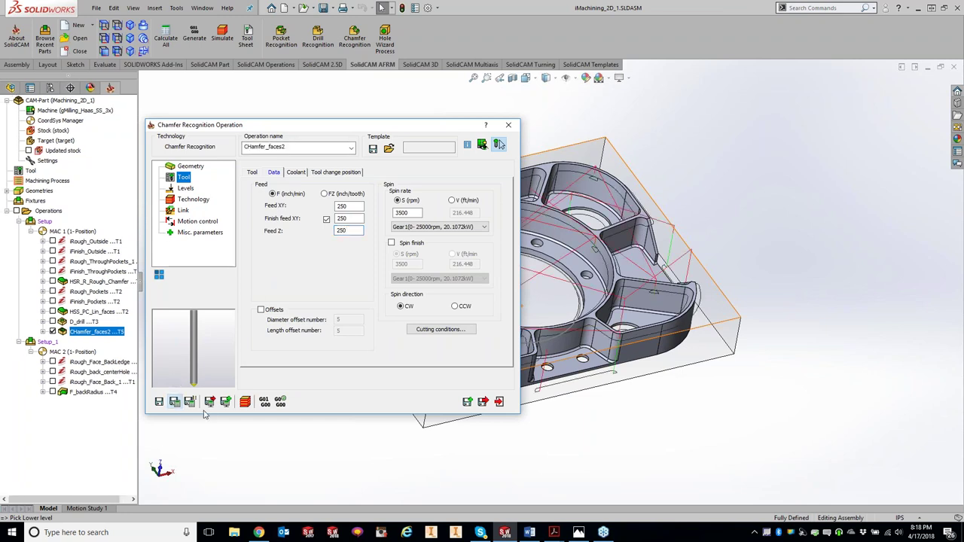
Step: Launch the SolidVerify simulation and accept its General settings
{"action": "left_click", "coordinate": [499, 145]}
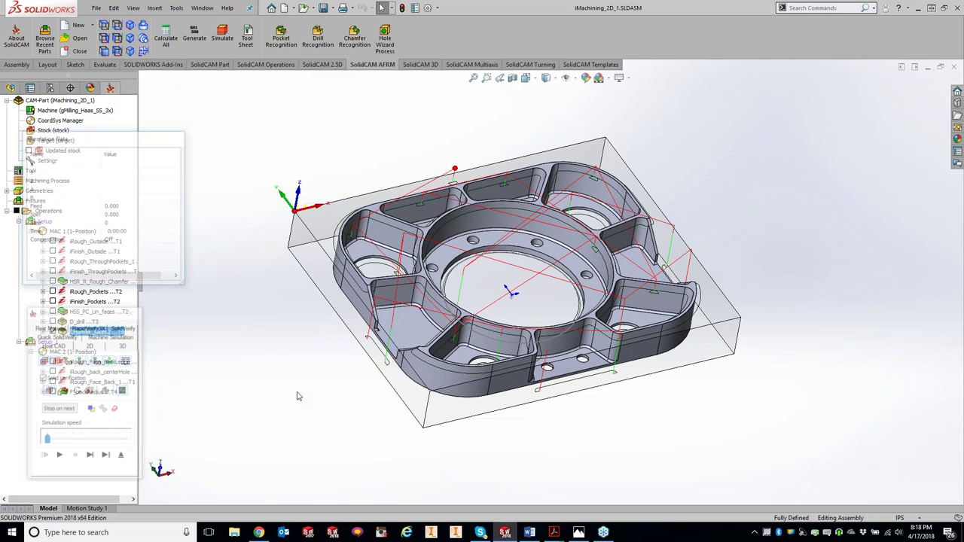
{"action": "left_click", "coordinate": [132, 327]}
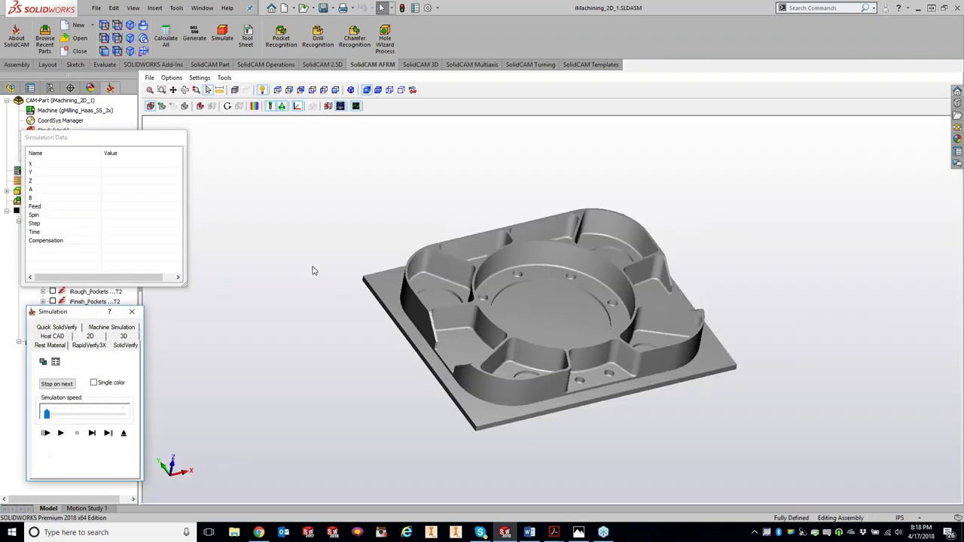
{"action": "left_click", "coordinate": [199, 78]}
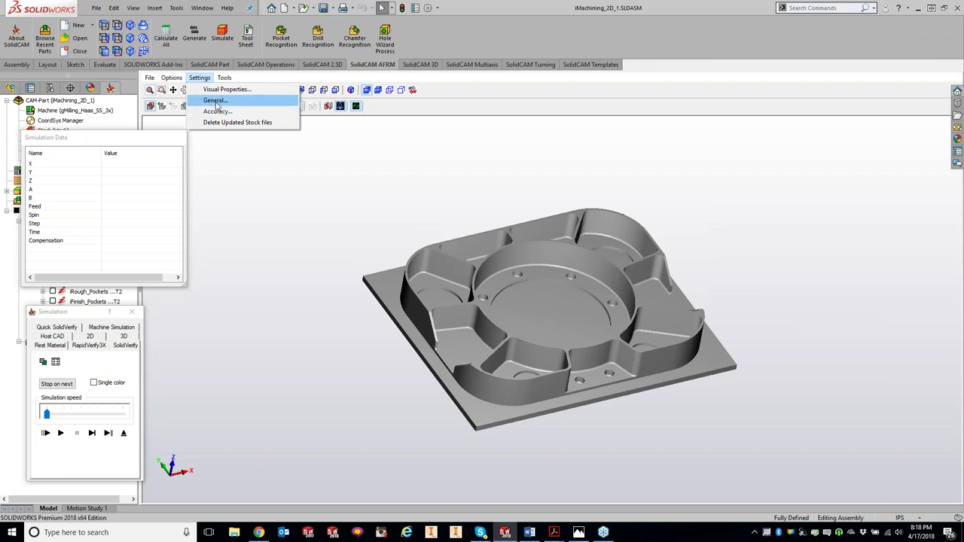
{"action": "left_click", "coordinate": [215, 101]}
{"action": "left_click", "coordinate": [577, 405]}
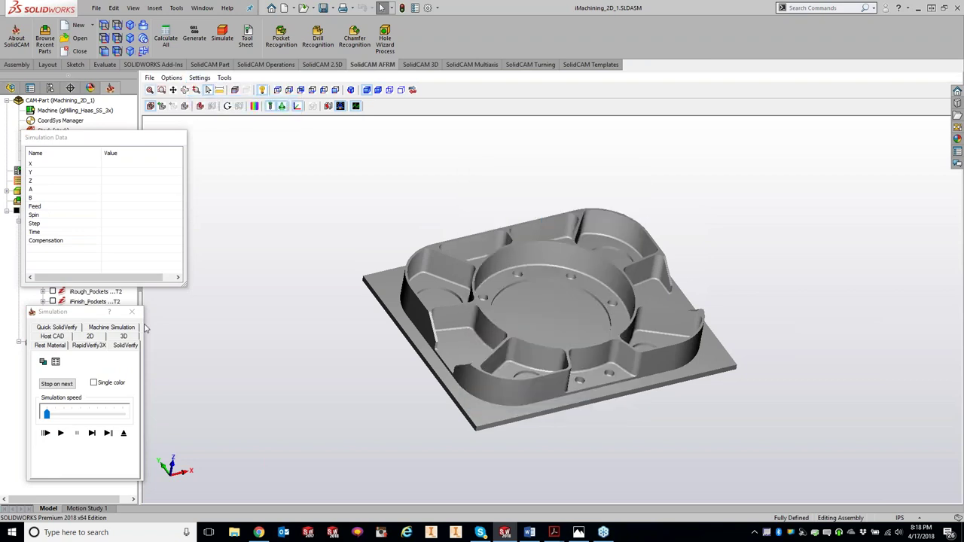
Step: Play the simulation past the clash warning, inspect the chamfered edges, then exit
{"action": "left_click", "coordinate": [61, 434]}
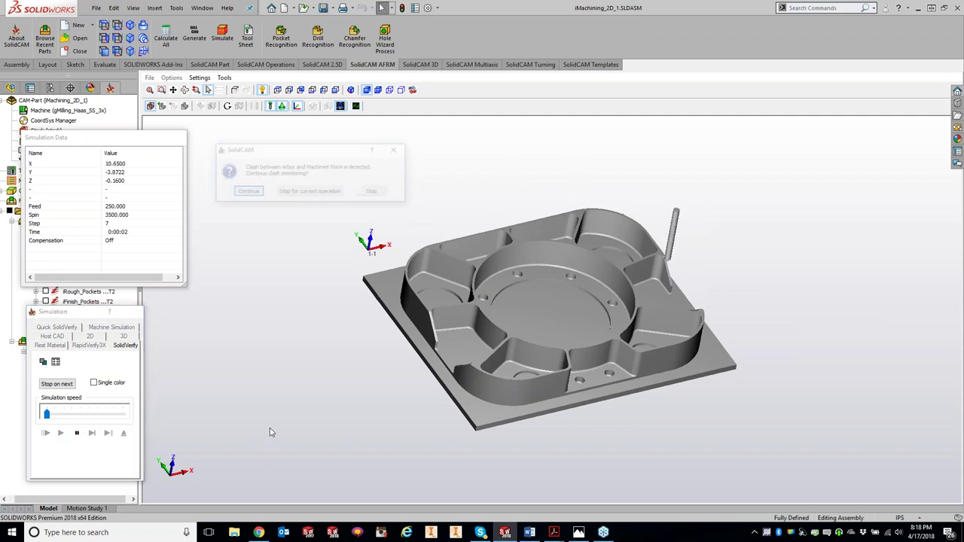
{"action": "left_click", "coordinate": [305, 193]}
{"action": "middle_click_drag", "start_coordinate": [399, 231], "coordinate": [501, 225]}
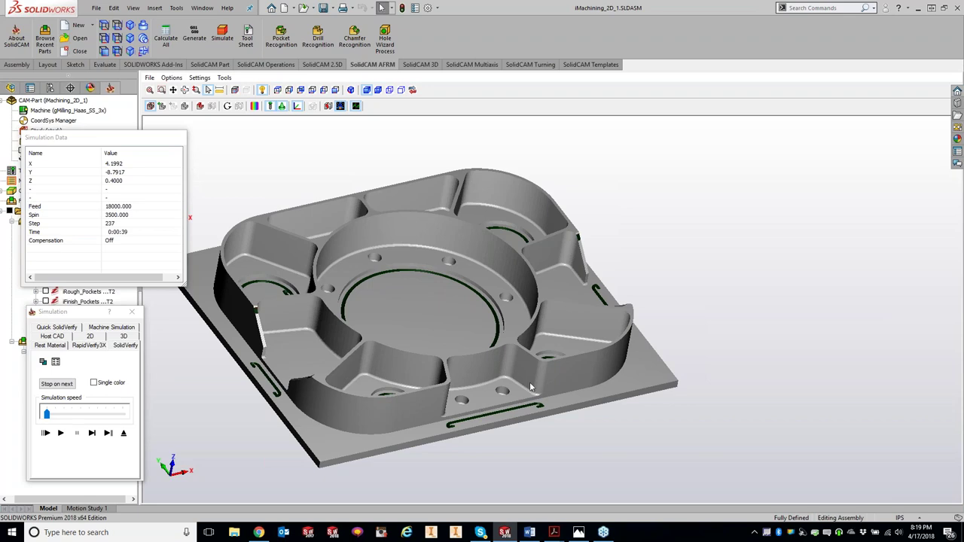
{"action": "middle_click_drag", "start_coordinate": [578, 243], "coordinate": [576, 275]}
{"action": "scroll", "coordinate": [580, 275], "scroll_direction": "down", "scroll_amount": 3}
{"action": "scroll", "coordinate": [494, 319], "scroll_direction": "down", "scroll_amount": 5}
{"action": "scroll", "coordinate": [444, 184], "scroll_direction": "up", "scroll_amount": 3}
{"action": "scroll", "coordinate": [576, 270], "scroll_direction": "up", "scroll_amount": 3}
{"action": "scroll", "coordinate": [551, 339], "scroll_direction": "down", "scroll_amount": 2}
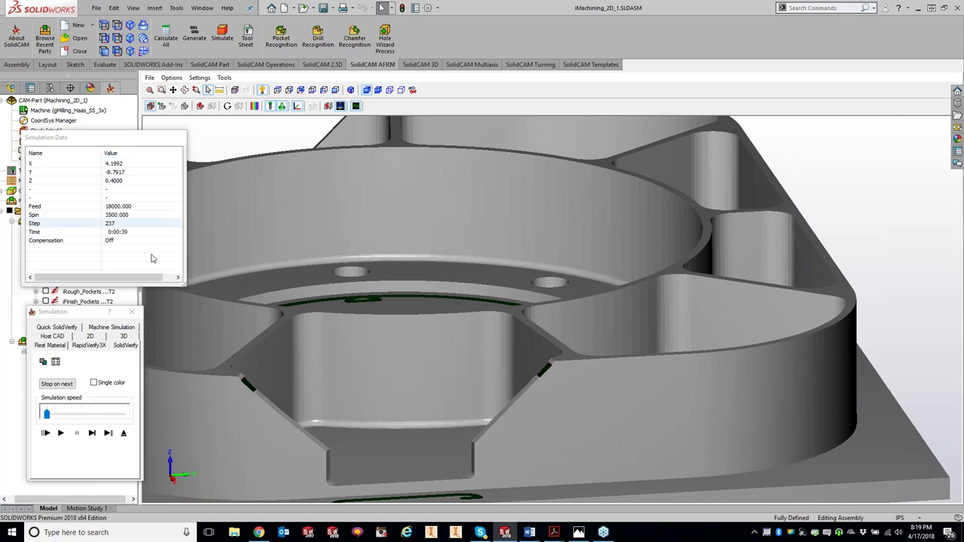
{"action": "left_click", "coordinate": [138, 313]}
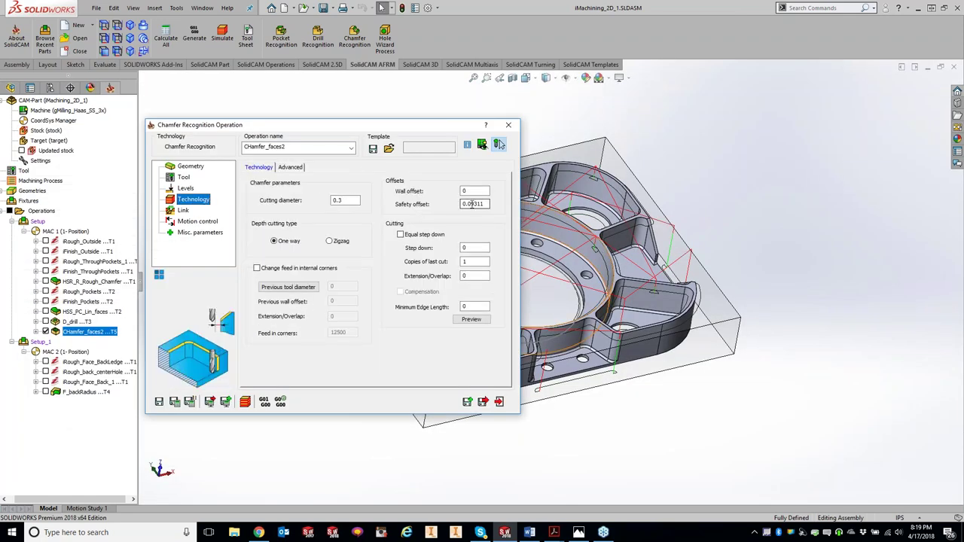
Step: Change the safety offset to 0.5 and recalculate the chamfer operation
{"action": "double_click", "coordinate": [470, 204]}
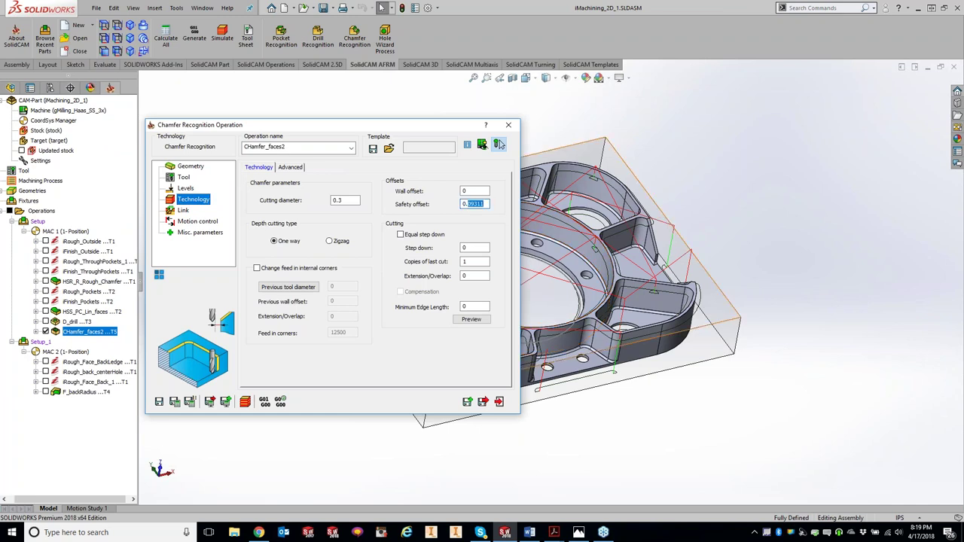
{"action": "type", "text": "5"}
{"action": "left_click", "coordinate": [175, 402]}
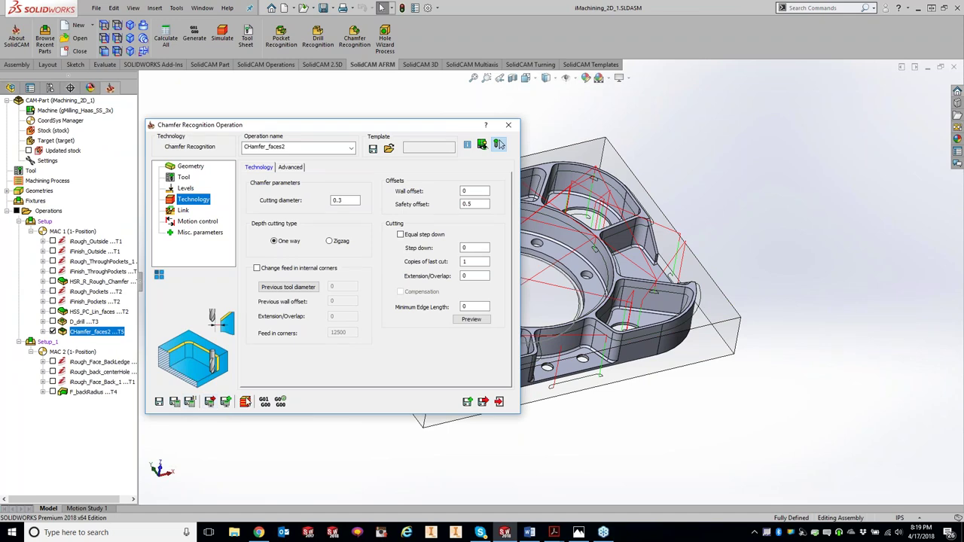
Step: Run SolidVerify at full speed past the arbor clash warning and inspect the chamfers
{"action": "left_click", "coordinate": [499, 145]}
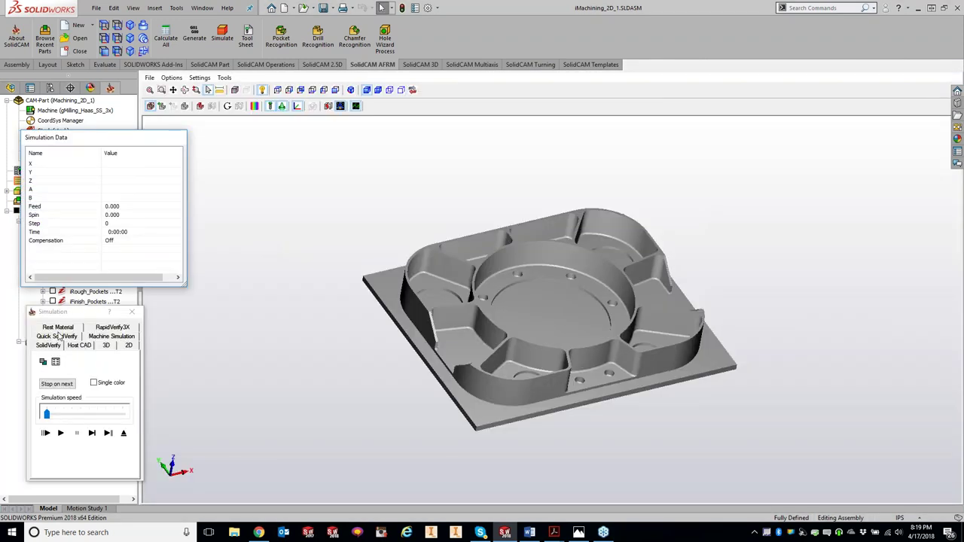
{"action": "left_click", "coordinate": [60, 432]}
{"action": "left_click_drag", "start_coordinate": [47, 414], "coordinate": [123, 414]}
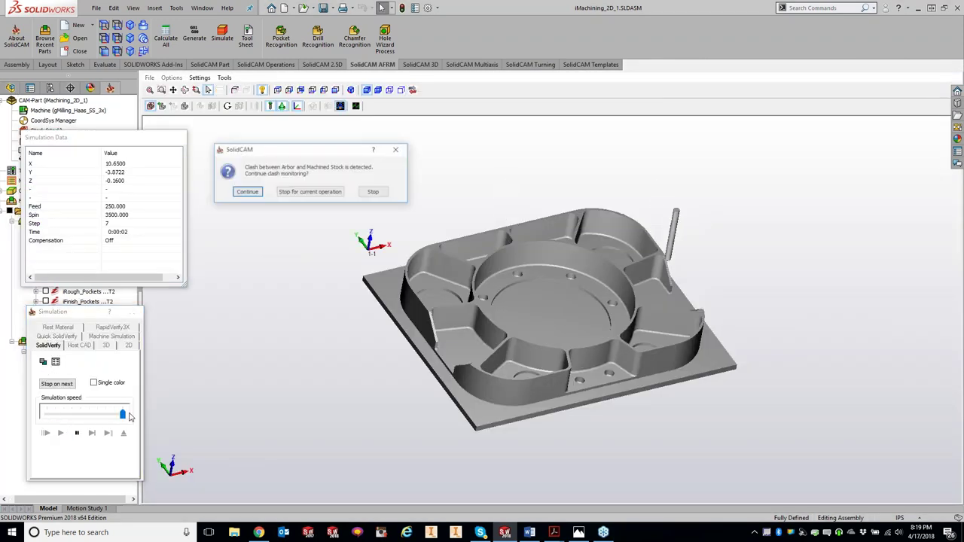
{"action": "left_click", "coordinate": [331, 193]}
{"action": "scroll", "coordinate": [757, 277], "scroll_direction": "up", "scroll_amount": 5}
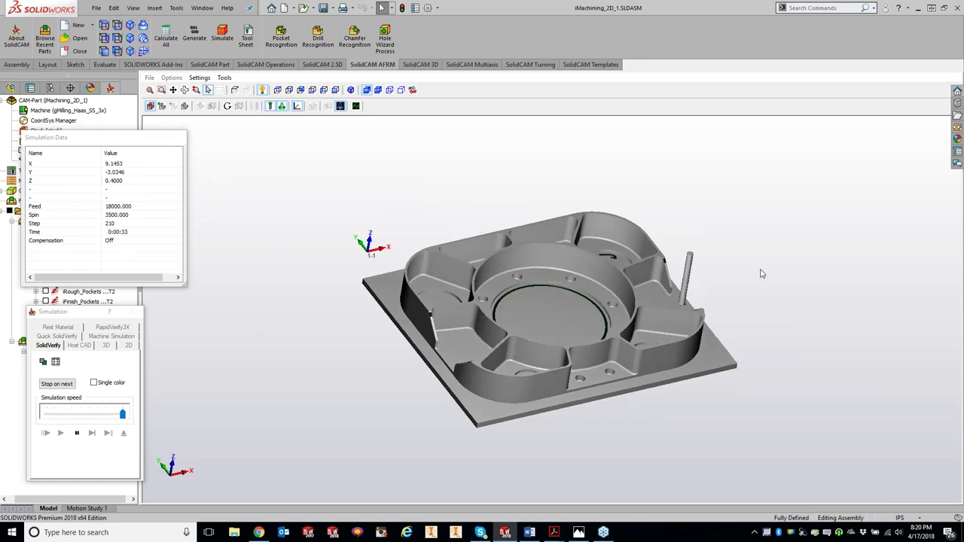
{"action": "middle_click_drag", "start_coordinate": [755, 278], "coordinate": [723, 277]}
{"action": "scroll", "coordinate": [710, 279], "scroll_direction": "up", "scroll_amount": 3}
{"action": "key", "text": "Left"}
{"action": "key", "text": "Left"}
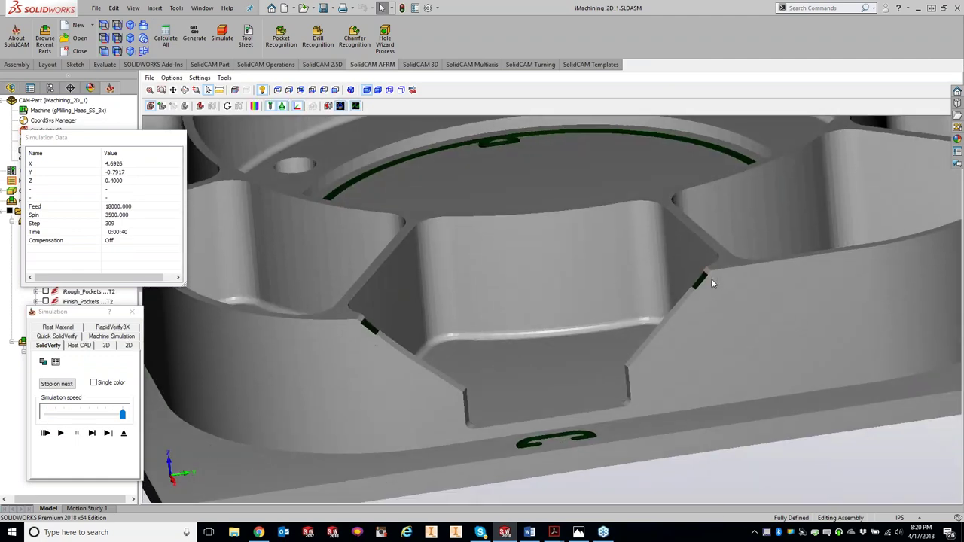
{"action": "scroll", "coordinate": [712, 283], "scroll_direction": "down", "scroll_amount": 2}
{"action": "scroll", "coordinate": [711, 278], "scroll_direction": "down", "scroll_amount": 2}
{"action": "middle_click_drag", "start_coordinate": [711, 278], "coordinate": [455, 309]}
Step: Exit the simulation and operation dialog, then move CHamfer_faces2 under Setup_1
{"action": "left_click", "coordinate": [132, 312]}
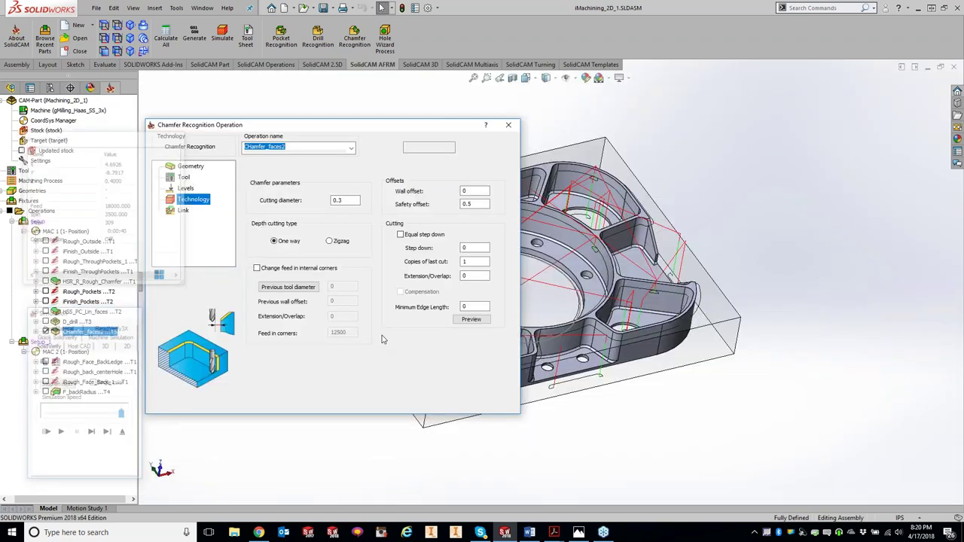
{"action": "left_click", "coordinate": [508, 125]}
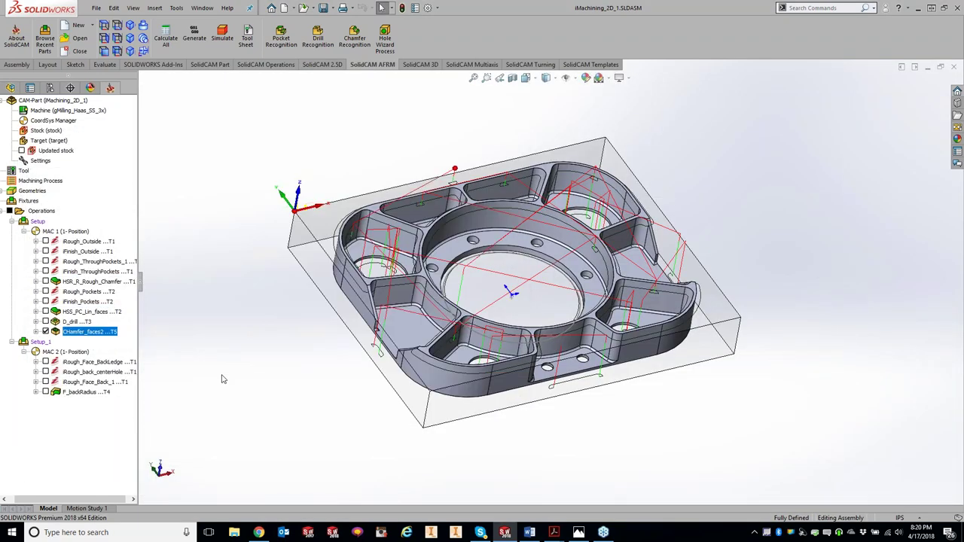
{"action": "left_click_drag", "start_coordinate": [102, 334], "coordinate": [96, 399]}
Step: Simulate the relocated CHamfer_faces2, stop clash checking, and inspect a chamfered corner close up
{"action": "right_click", "coordinate": [92, 403]}
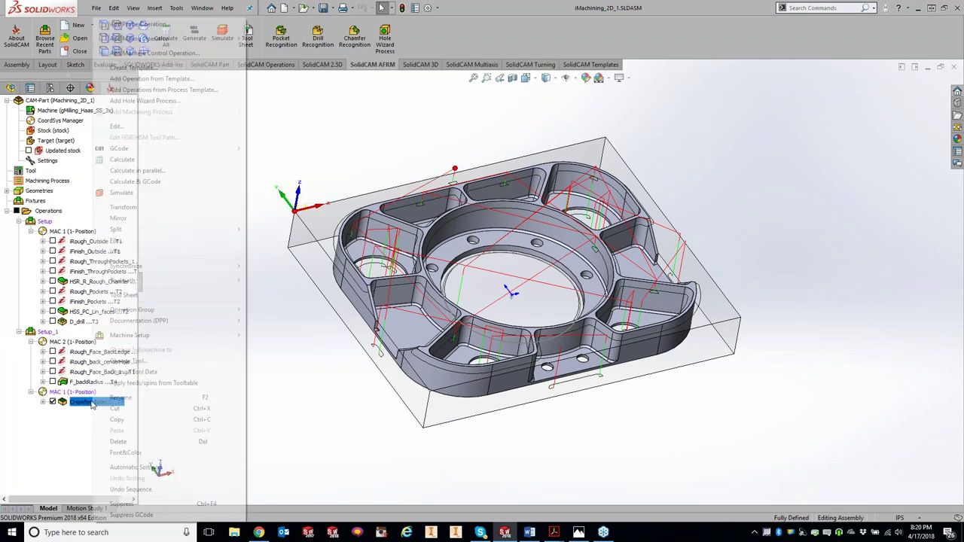
{"action": "left_click", "coordinate": [121, 192]}
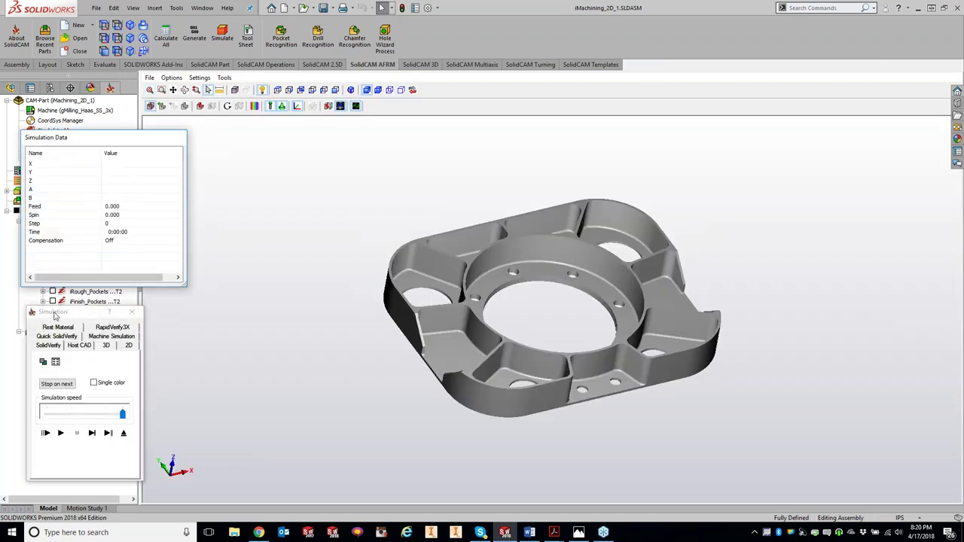
{"action": "left_click", "coordinate": [61, 432]}
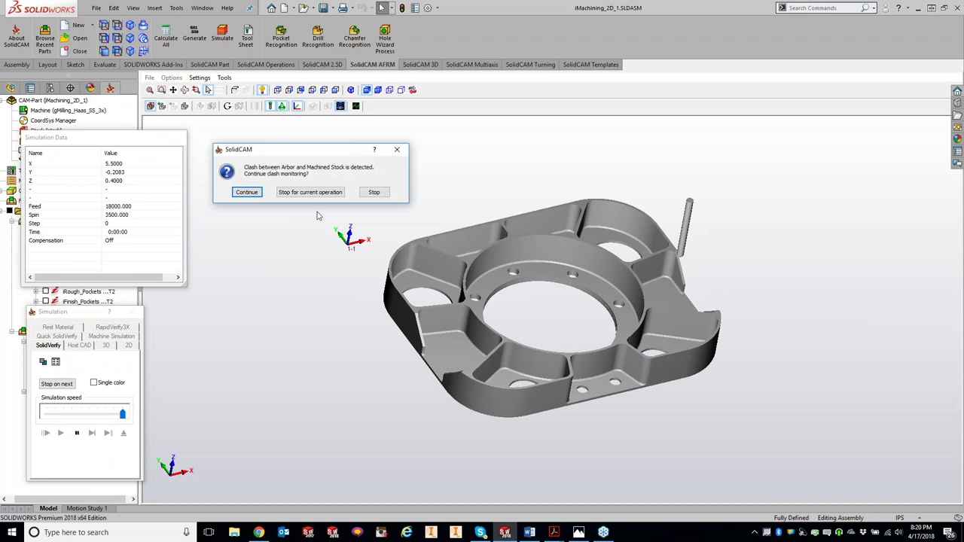
{"action": "left_click", "coordinate": [297, 192]}
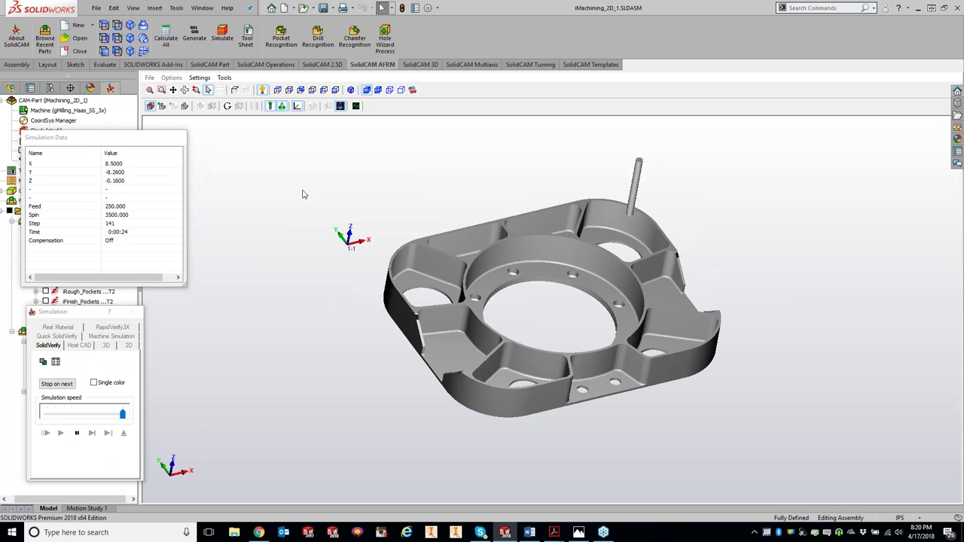
{"action": "left_click_drag", "start_coordinate": [801, 306], "coordinate": [704, 288]}
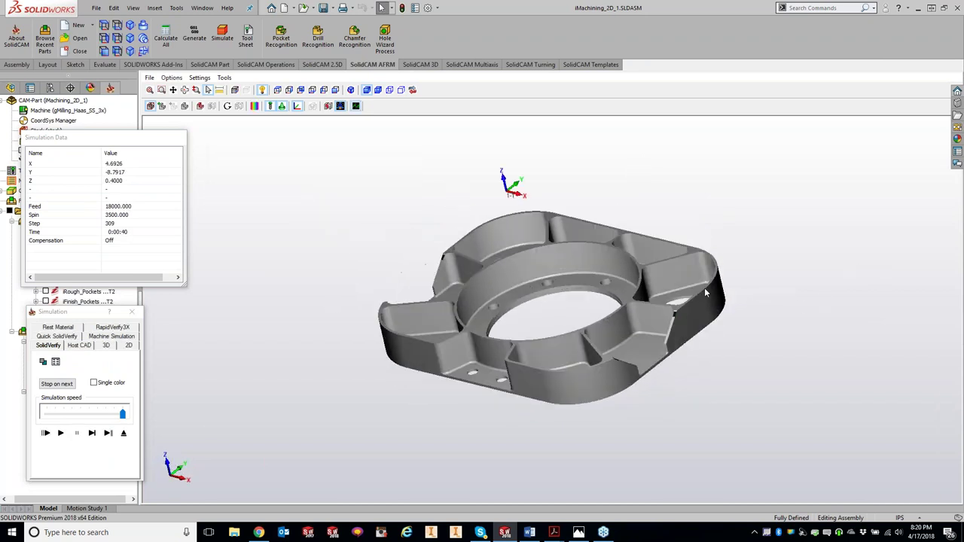
{"action": "scroll", "coordinate": [704, 287], "scroll_direction": "up", "scroll_amount": 10}
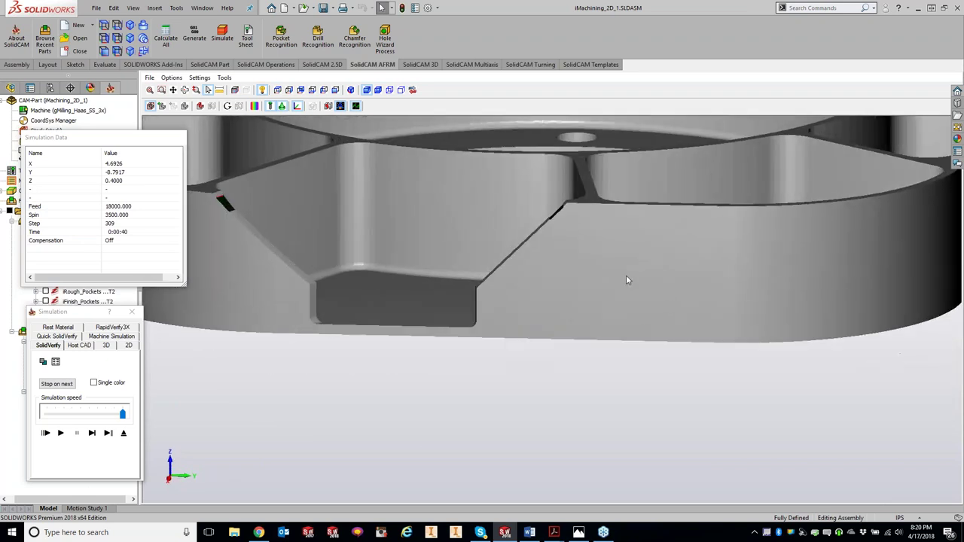
{"action": "scroll", "coordinate": [626, 280], "scroll_direction": "up", "scroll_amount": 5}
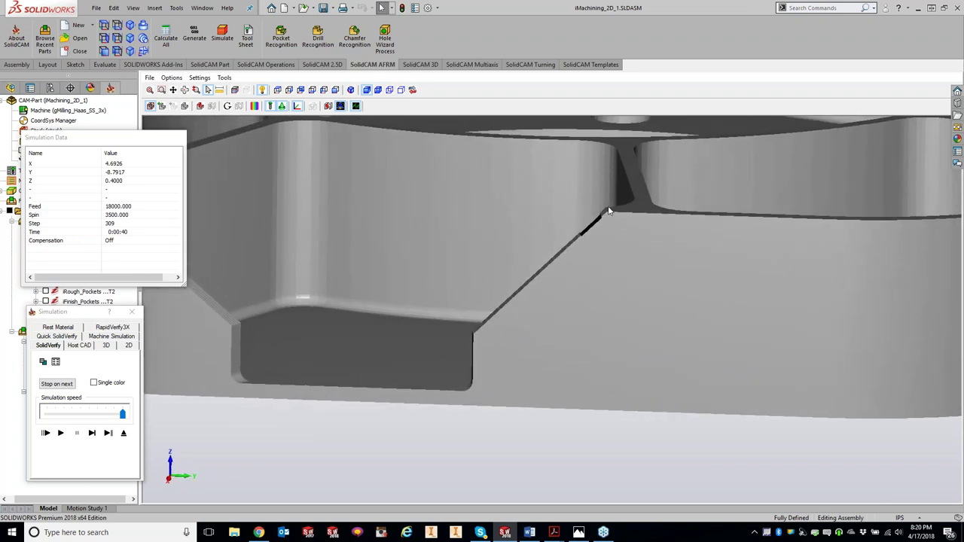
{"action": "middle_click_drag", "start_coordinate": [609, 211], "coordinate": [612, 214]}
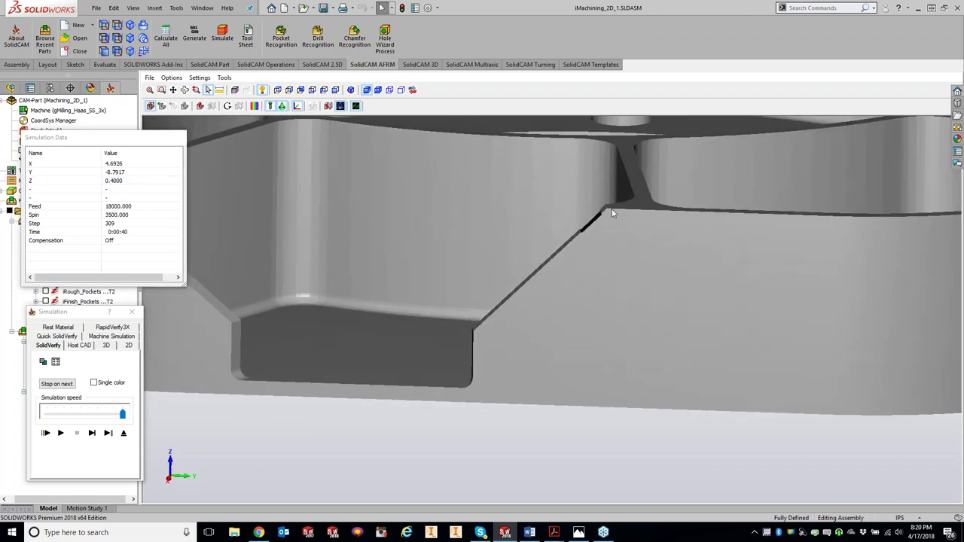
{"action": "left_click", "coordinate": [132, 311]}
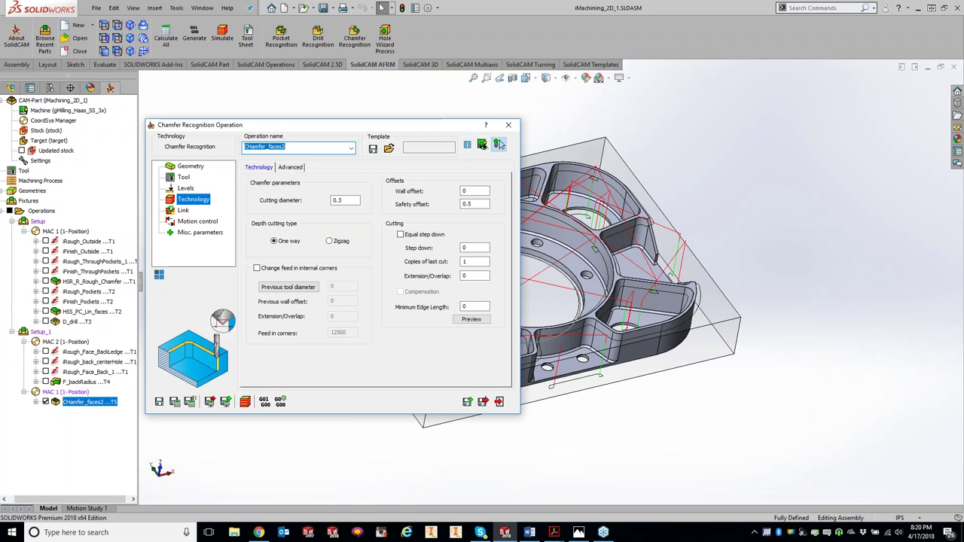
Step: Change the chamfer cutting diameter to 0.1 and review the Levels page
{"action": "key", "text": "BackSpace"}
{"action": "type", "text": "1"}
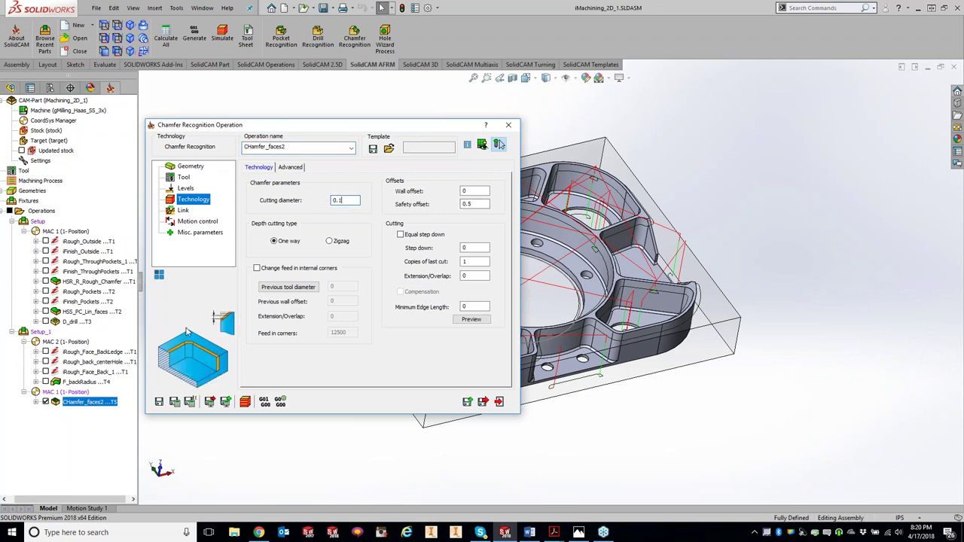
{"action": "left_click", "coordinate": [186, 188]}
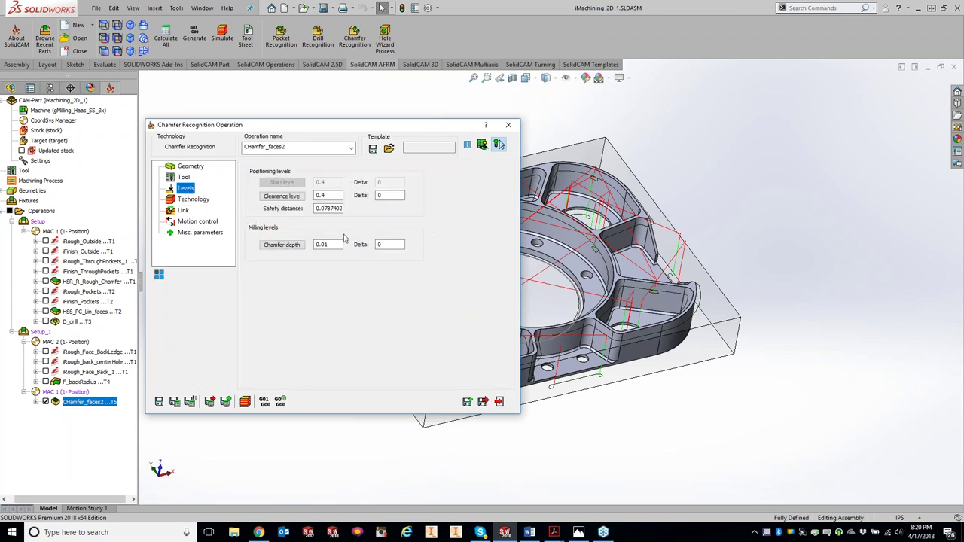
Step: Simulate the 0.1-diameter chamfer and zoom in on the pocket corners
{"action": "left_click", "coordinate": [245, 401]}
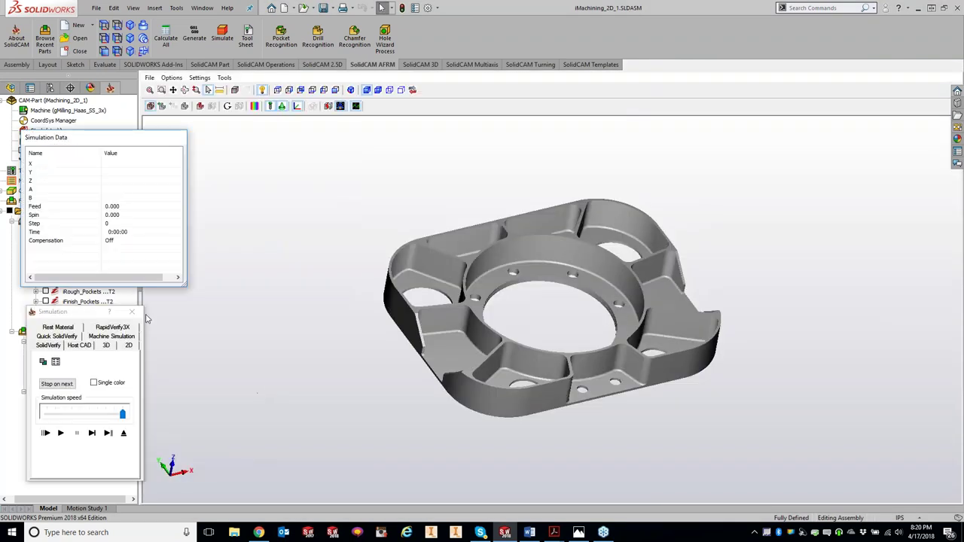
{"action": "left_click", "coordinate": [61, 432]}
{"action": "middle_click_drag", "start_coordinate": [582, 391], "coordinate": [618, 354]}
{"action": "scroll", "coordinate": [618, 354], "scroll_direction": "up", "scroll_amount": 5}
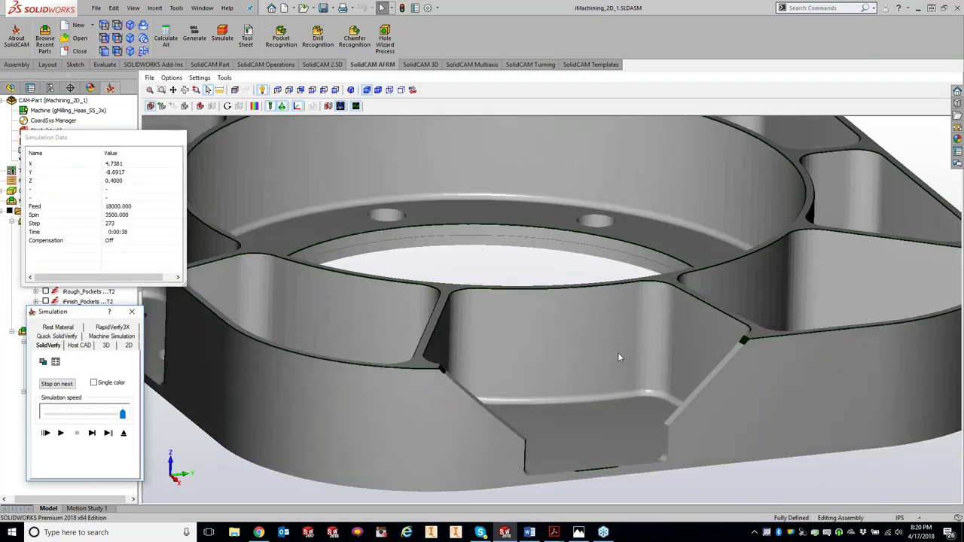
{"action": "scroll", "coordinate": [617, 356], "scroll_direction": "up", "scroll_amount": 8}
{"action": "scroll", "coordinate": [461, 296], "scroll_direction": "up", "scroll_amount": 5}
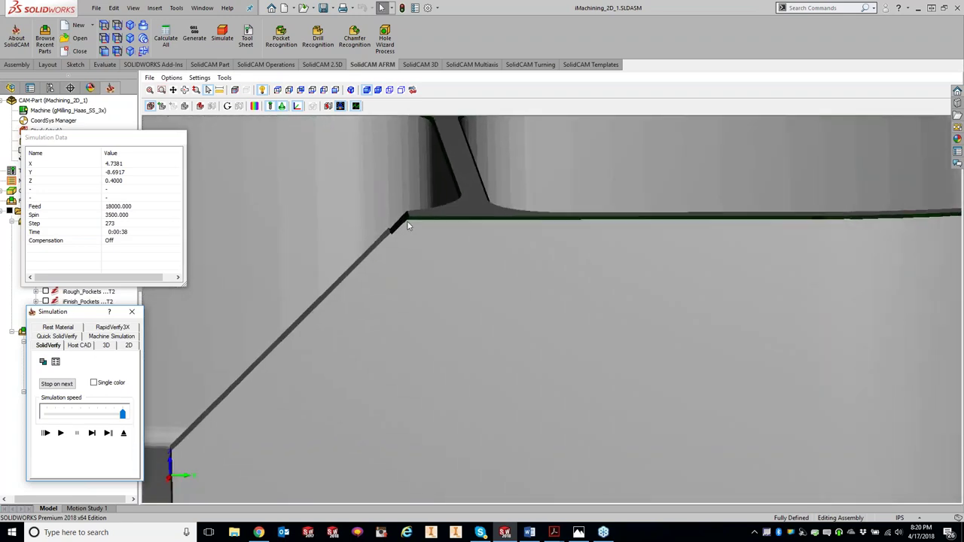
{"action": "scroll", "coordinate": [406, 222], "scroll_direction": "down", "scroll_amount": 3}
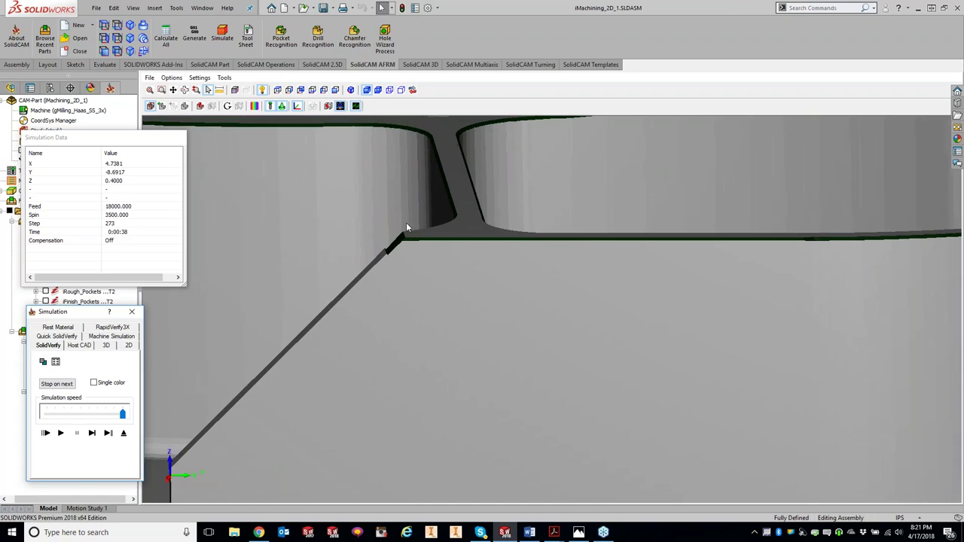
{"action": "scroll", "coordinate": [407, 223], "scroll_direction": "down", "scroll_amount": 5}
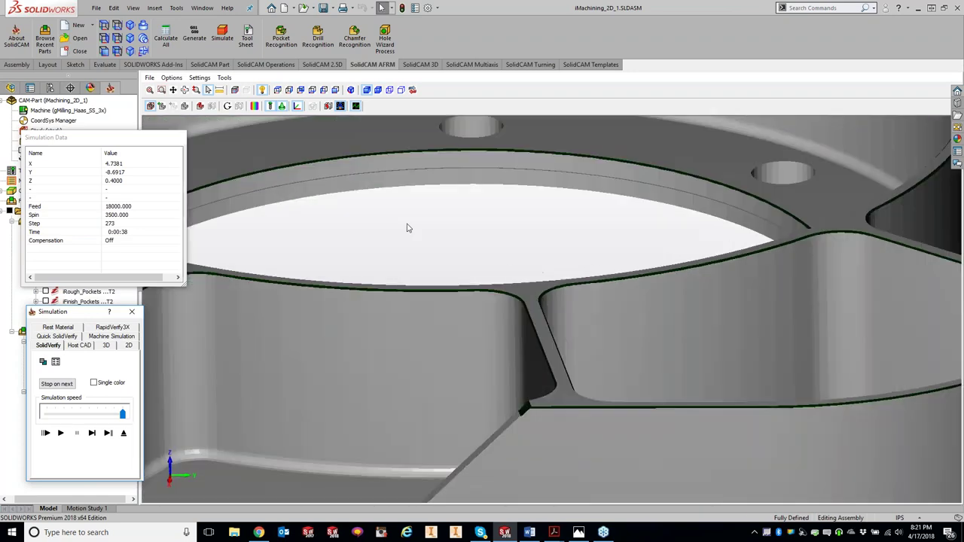
{"action": "scroll", "coordinate": [407, 227], "scroll_direction": "down", "scroll_amount": 6}
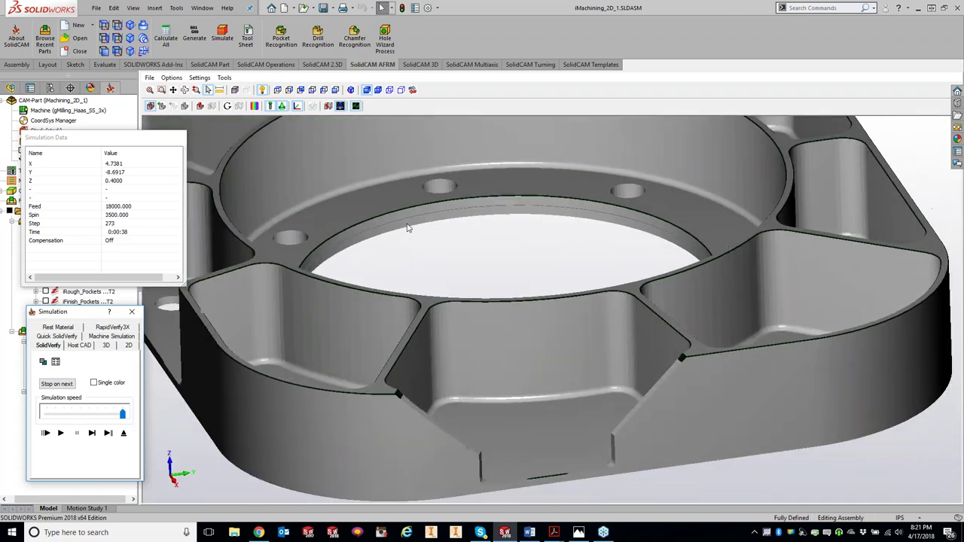
{"action": "scroll", "coordinate": [407, 227], "scroll_direction": "down", "scroll_amount": 1}
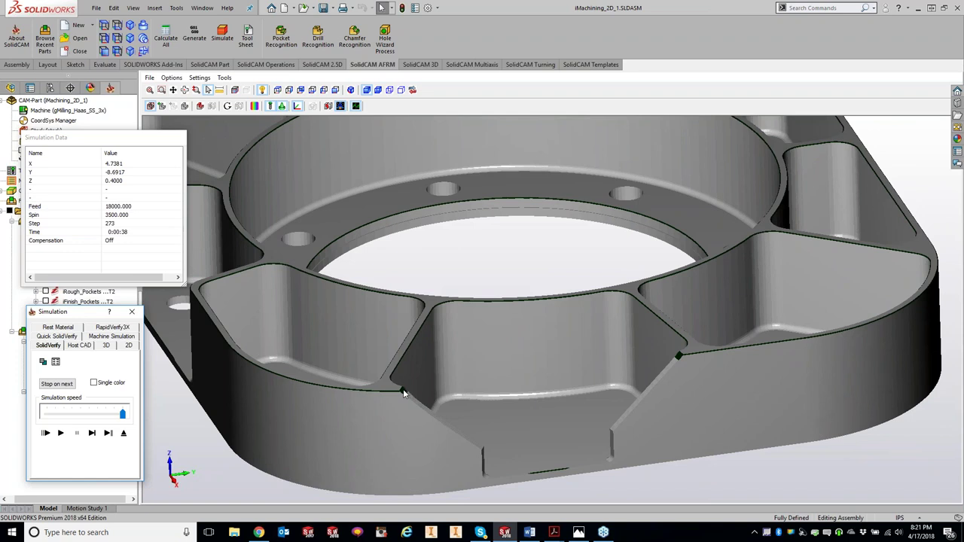
Step: Run the target-versus-machined stock comparison, inspect the part, then exit SolidVerify
{"action": "left_click", "coordinate": [255, 105]}
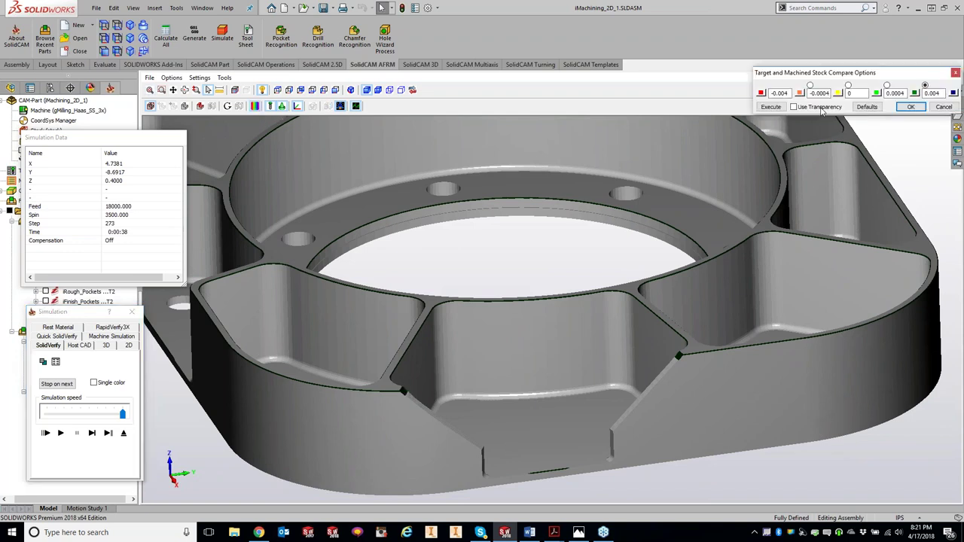
{"action": "left_click", "coordinate": [770, 106]}
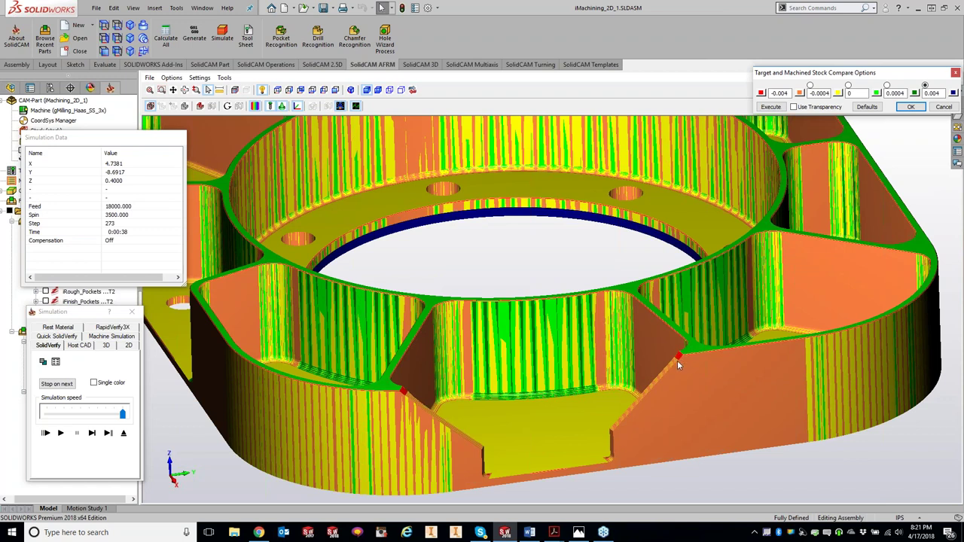
{"action": "mouse_move", "coordinate": [822, 345]}
{"action": "middle_mouse_down"}
{"action": "mouse_move", "coordinate": [863, 329]}
{"action": "mouse_move", "coordinate": [903, 387]}
{"action": "middle_mouse_up"}
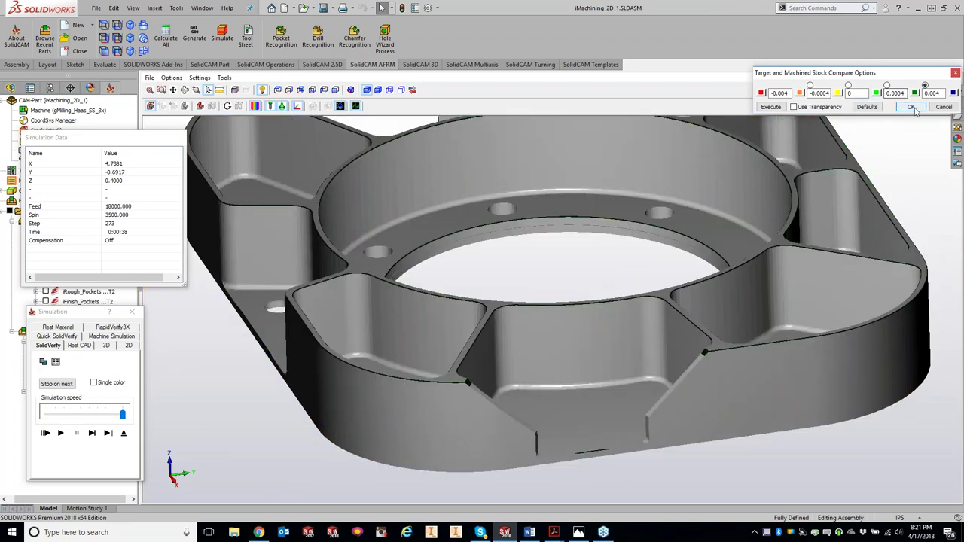
{"action": "left_click", "coordinate": [911, 107]}
{"action": "middle_click_drag", "start_coordinate": [879, 345], "coordinate": [794, 162]}
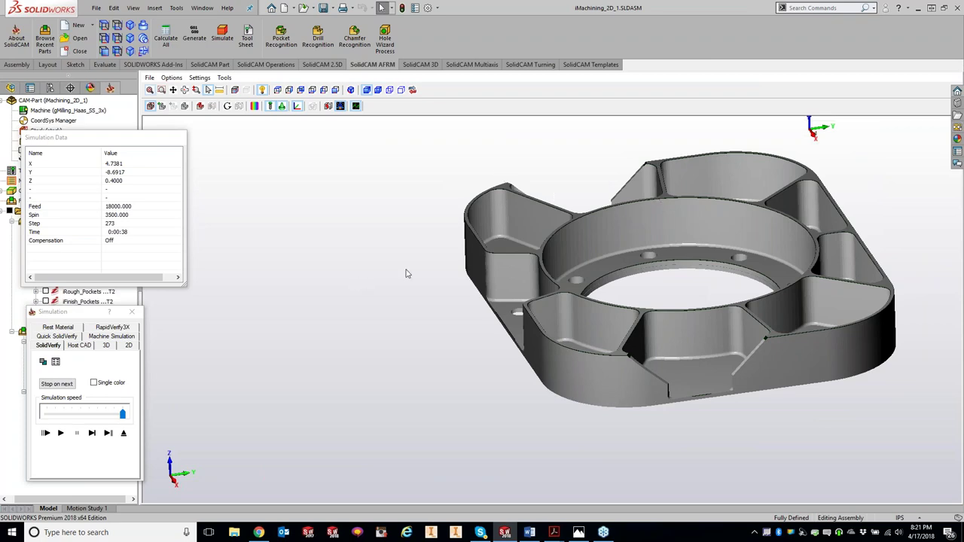
{"action": "left_click", "coordinate": [131, 312]}
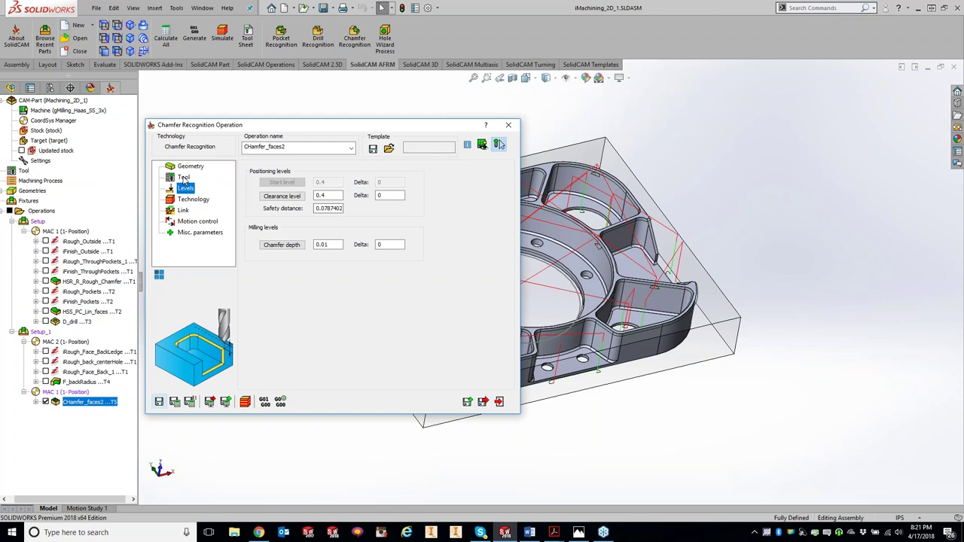
{"action": "left_click", "coordinate": [189, 166]}
{"action": "left_click", "coordinate": [304, 231]}
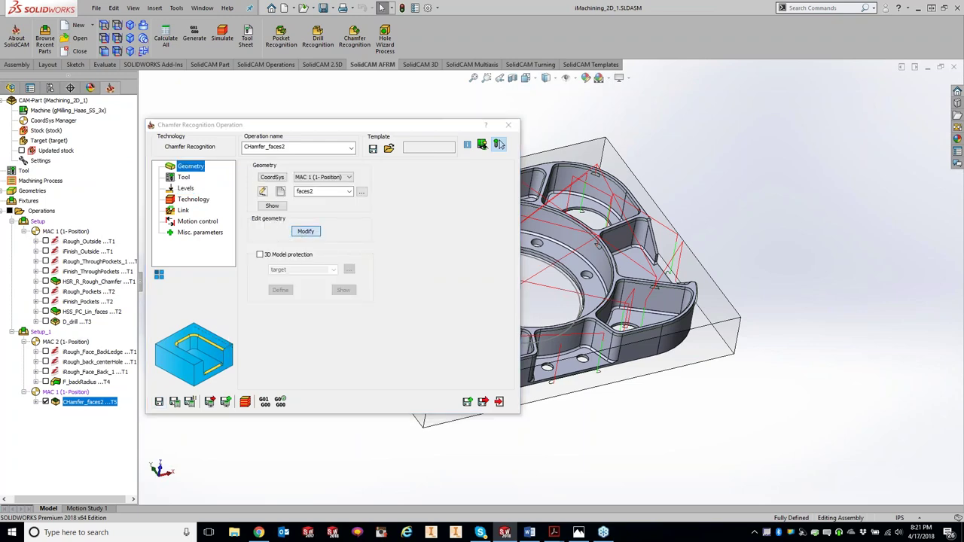
{"action": "left_click", "coordinate": [21, 118]}
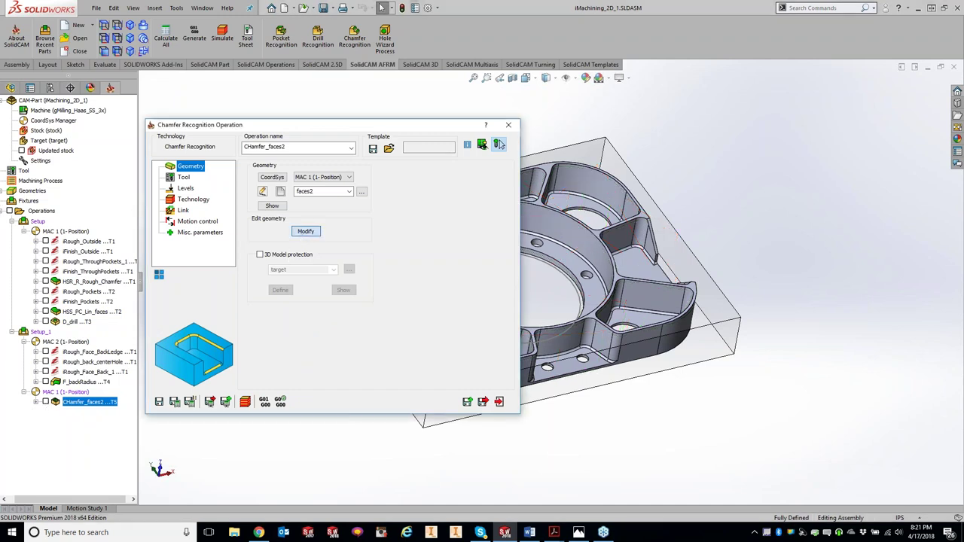
{"action": "left_click", "coordinate": [498, 144]}
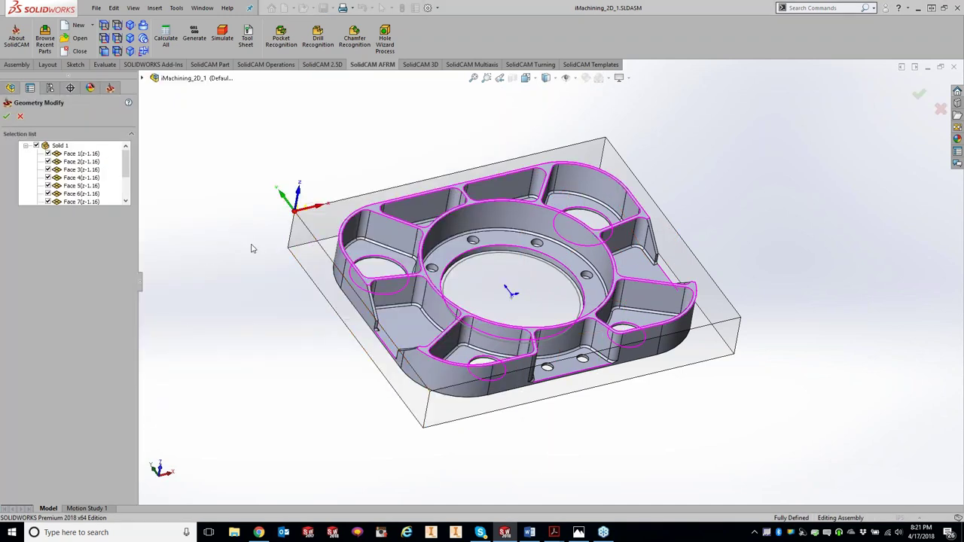
{"action": "left_click", "coordinate": [75, 155]}
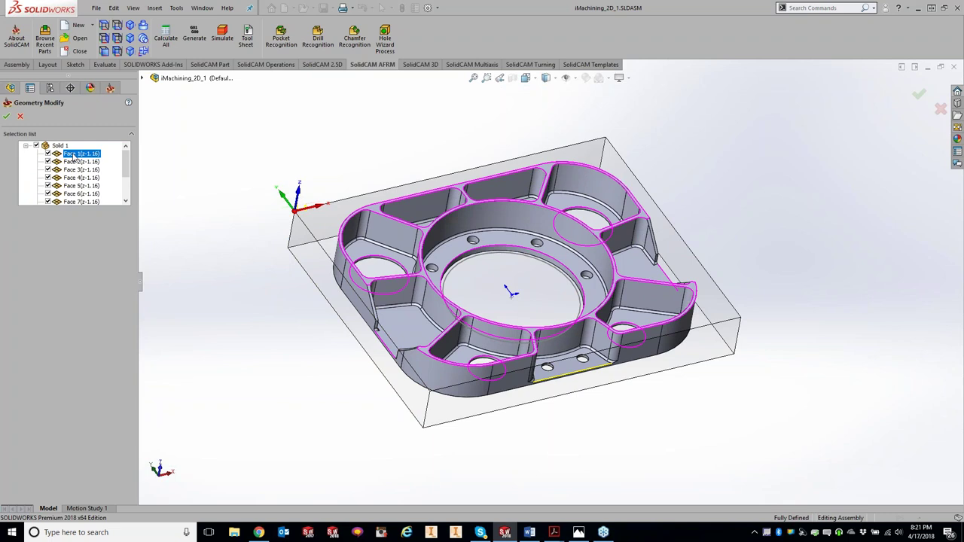
{"action": "left_click_drag", "start_coordinate": [126, 158], "coordinate": [133, 171]}
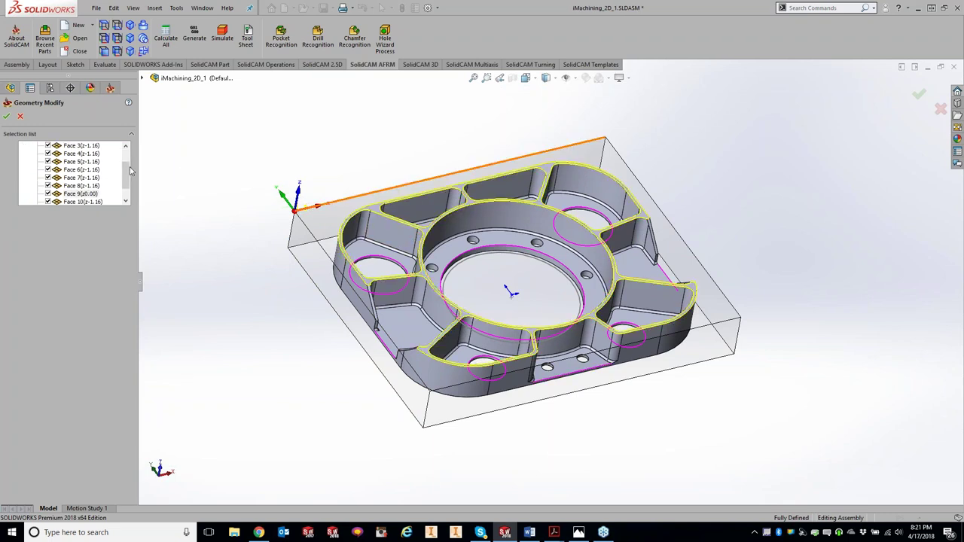
{"action": "scroll", "coordinate": [128, 177], "scroll_direction": "down", "scroll_amount": 1}
{"action": "left_click", "coordinate": [95, 194]}
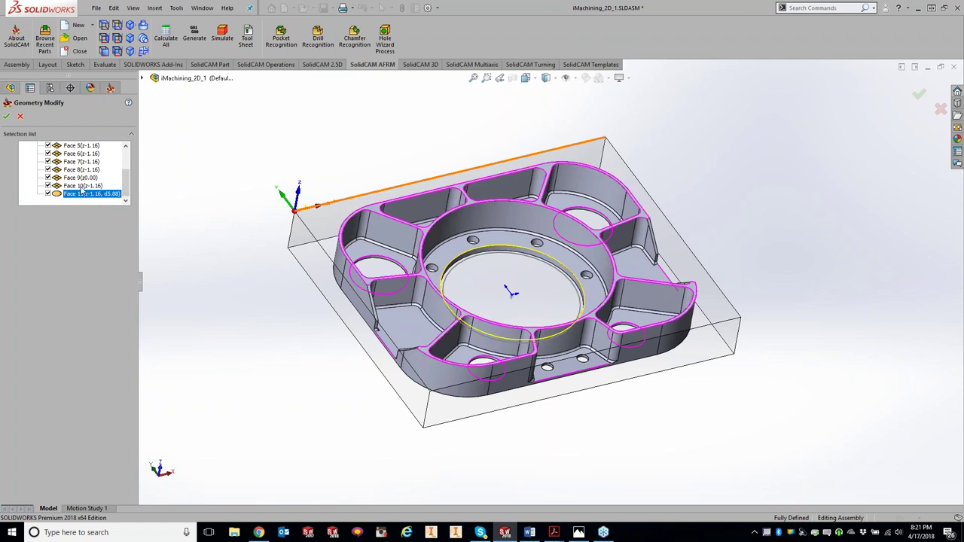
{"action": "left_click", "coordinate": [81, 187]}
{"action": "left_click", "coordinate": [82, 178]}
{"action": "right_click", "coordinate": [84, 183]}
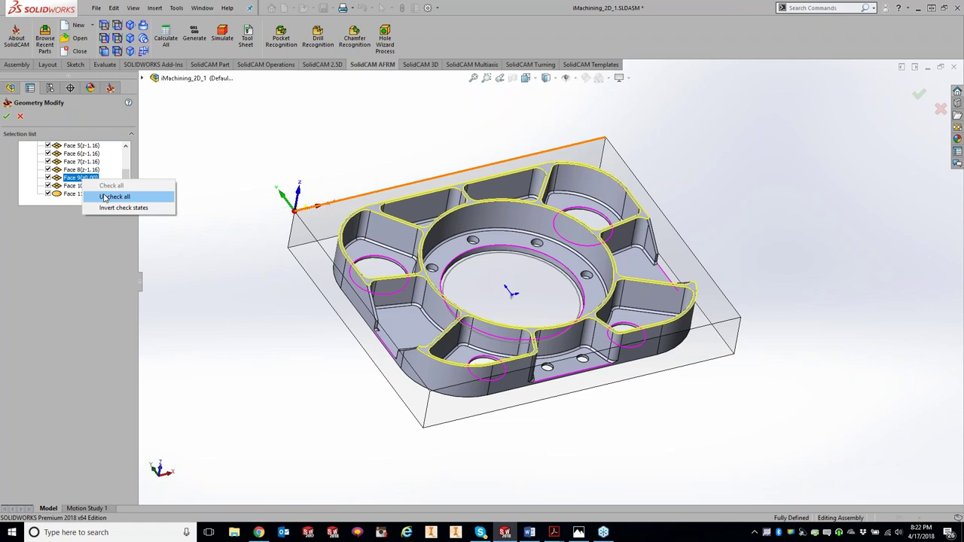
{"action": "left_click", "coordinate": [104, 197]}
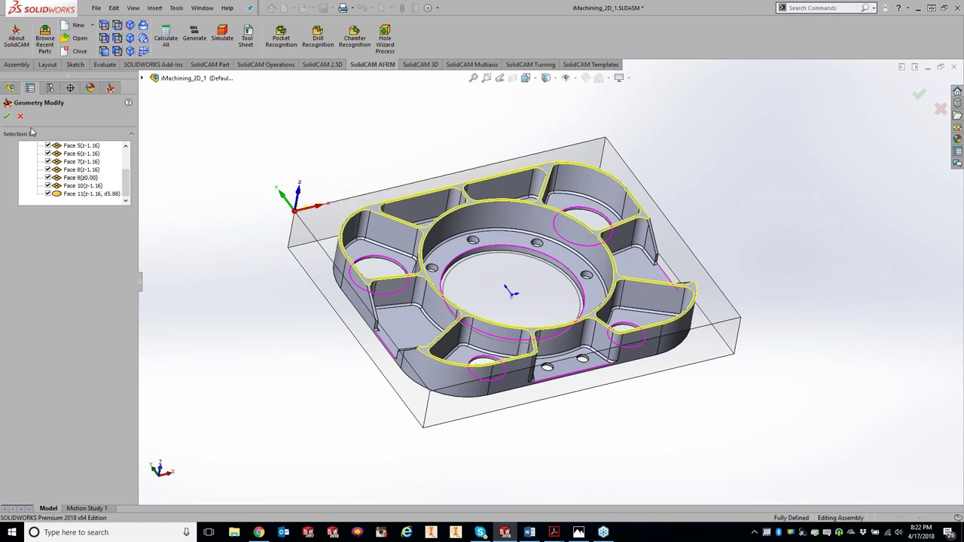
{"action": "left_click", "coordinate": [20, 116]}
{"action": "left_click", "coordinate": [304, 231]}
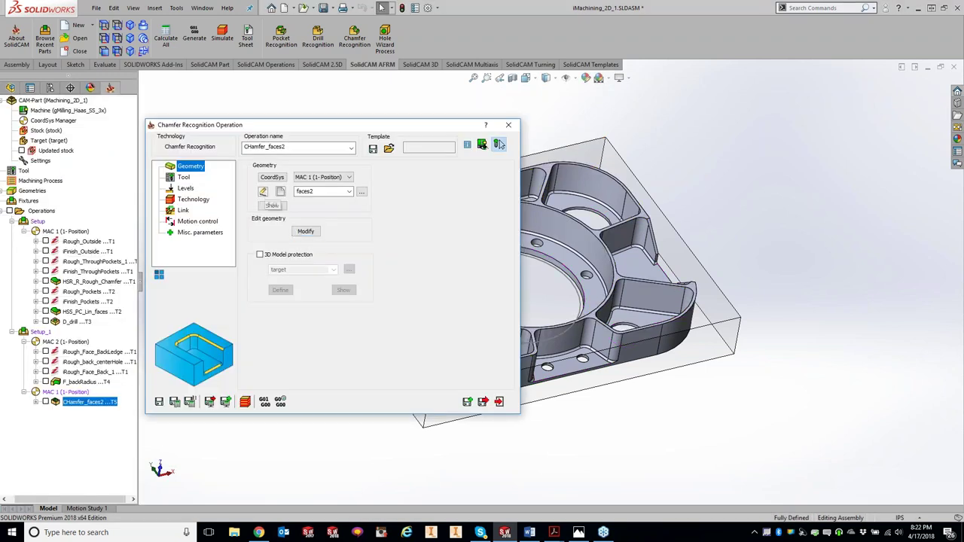
{"action": "scroll", "coordinate": [62, 341], "scroll_direction": "down", "scroll_amount": 3}
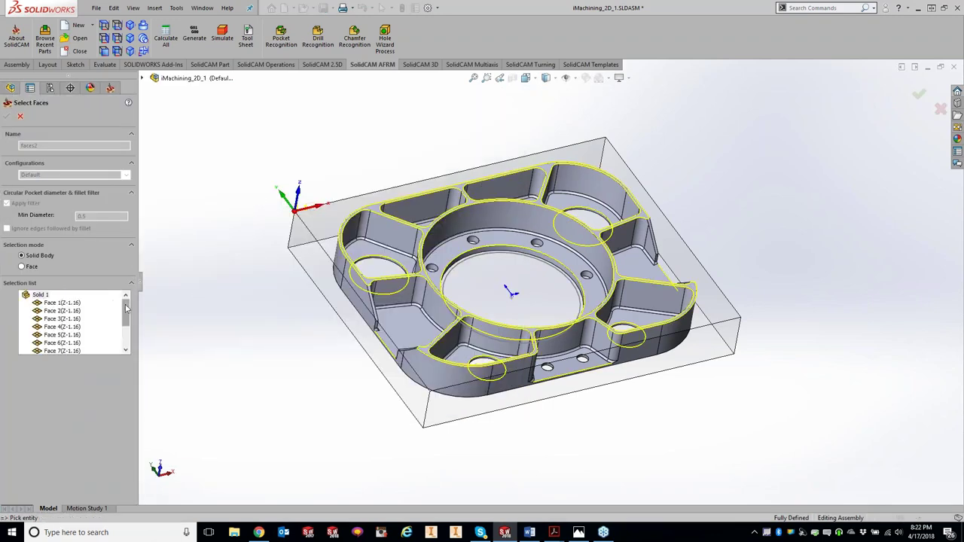
{"action": "left_click", "coordinate": [65, 344]}
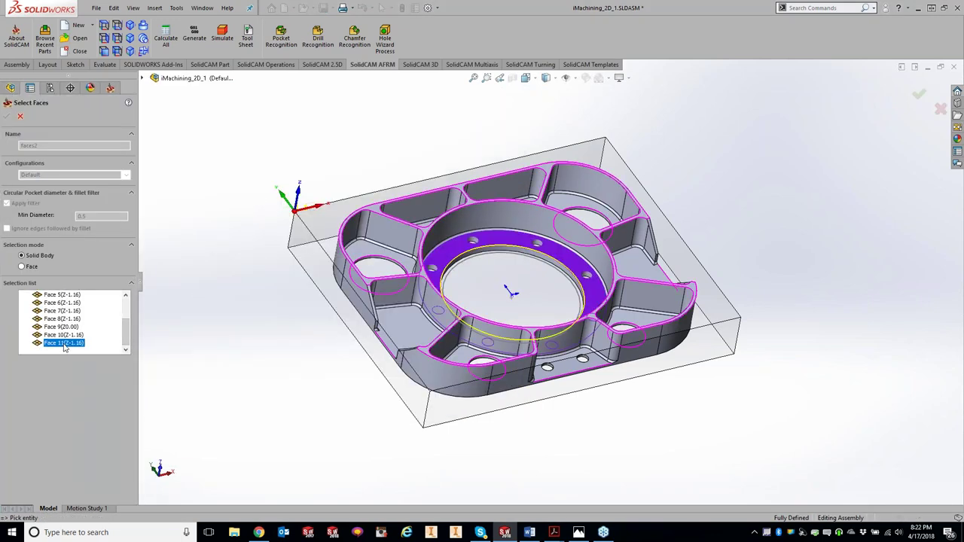
{"action": "left_click", "coordinate": [61, 335]}
{"action": "left_click", "coordinate": [62, 326]}
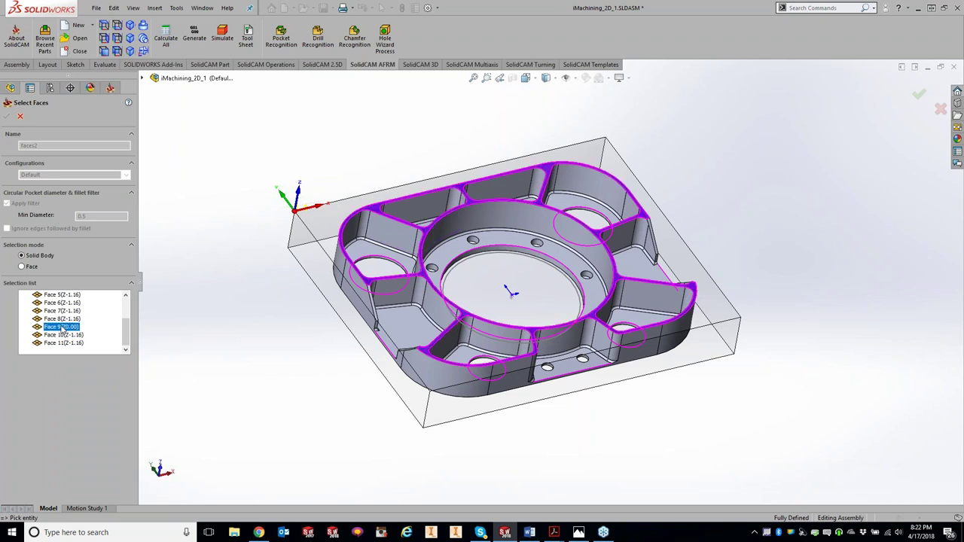
{"action": "right_click", "coordinate": [62, 331]}
{"action": "left_click", "coordinate": [83, 337]}
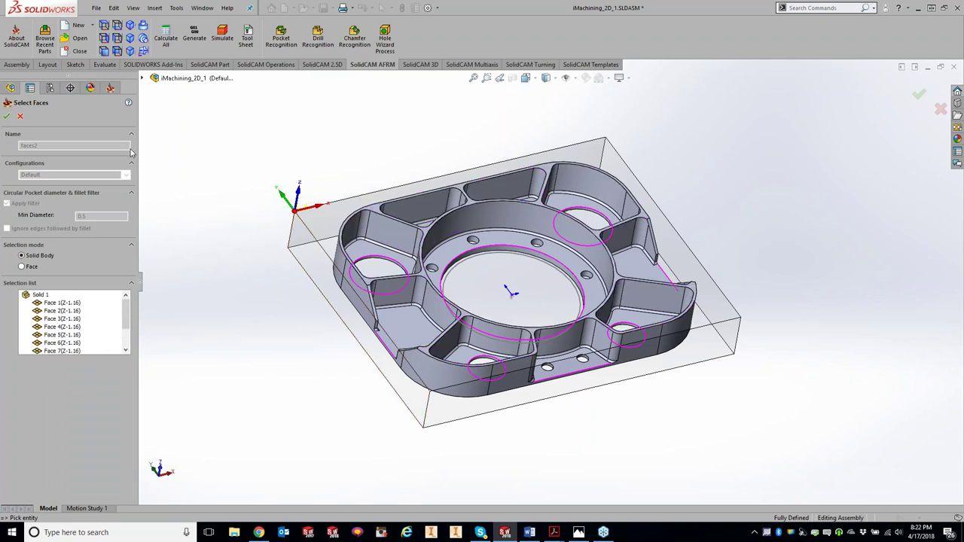
{"action": "left_click", "coordinate": [6, 117]}
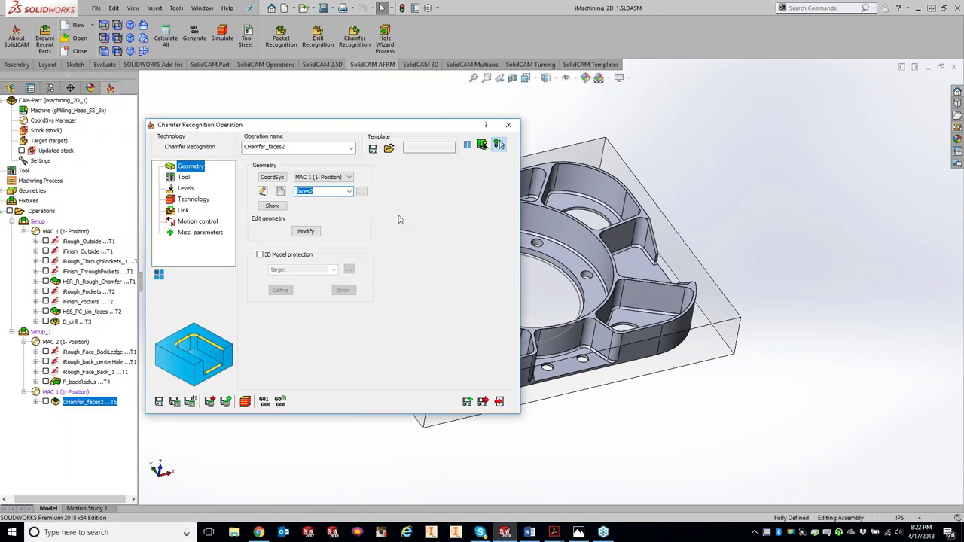
Step: Inspect the chamfer edges, then calculate and simulate the CHamfer_faces2 toolpath in SolidVerify
{"action": "left_click", "coordinate": [763, 195]}
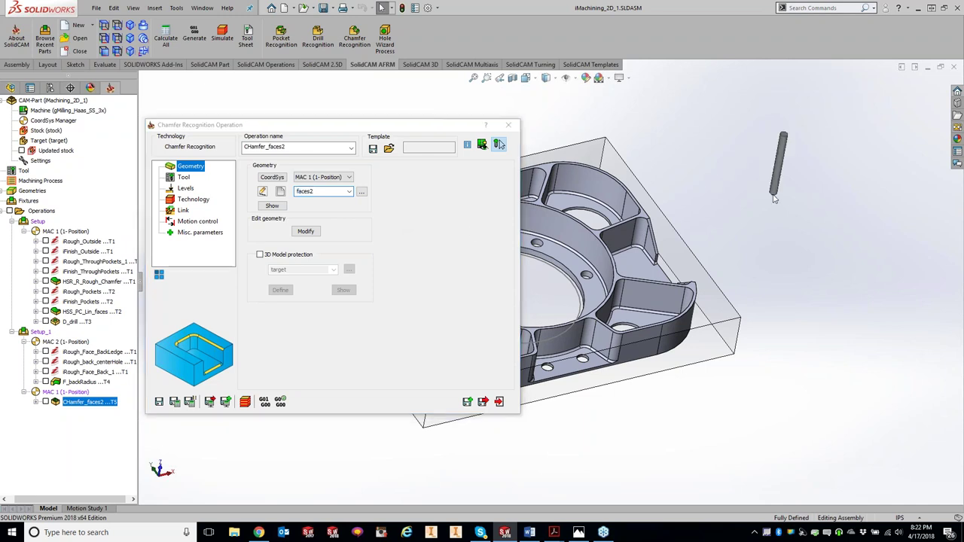
{"action": "middle_click_drag", "start_coordinate": [762, 195], "coordinate": [622, 322]}
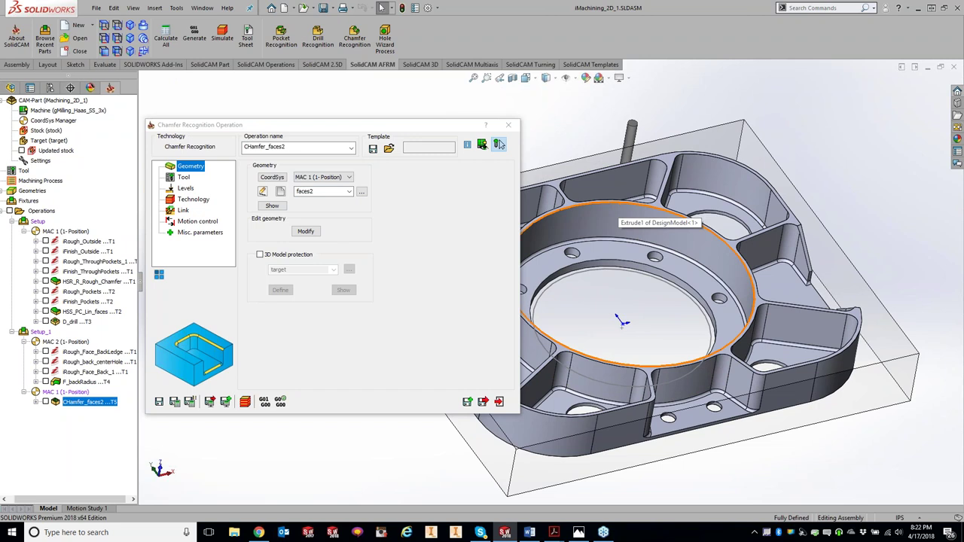
{"action": "mouse_move", "coordinate": [621, 321]}
{"action": "middle_mouse_down"}
{"action": "mouse_move", "coordinate": [519, 323]}
{"action": "mouse_move", "coordinate": [622, 322]}
{"action": "middle_mouse_up"}
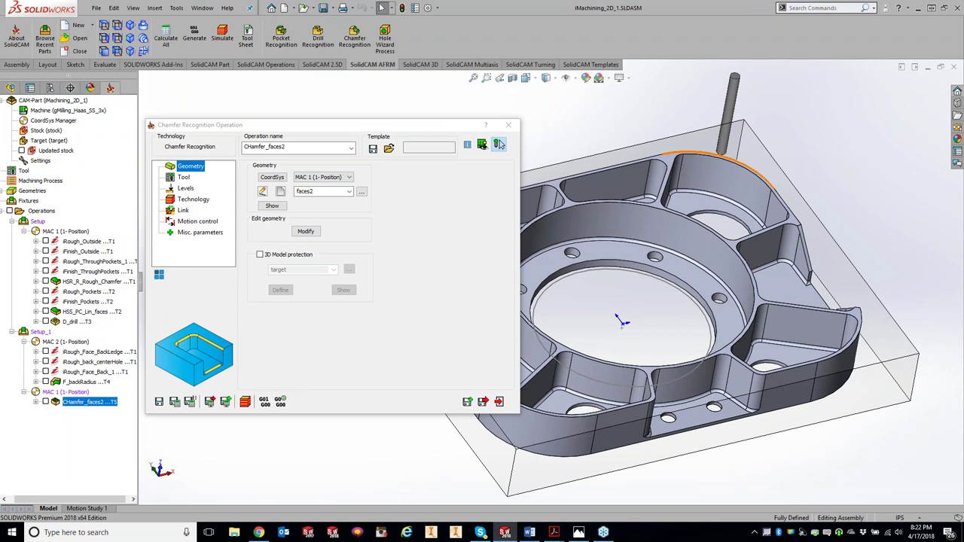
{"action": "left_click", "coordinate": [174, 401]}
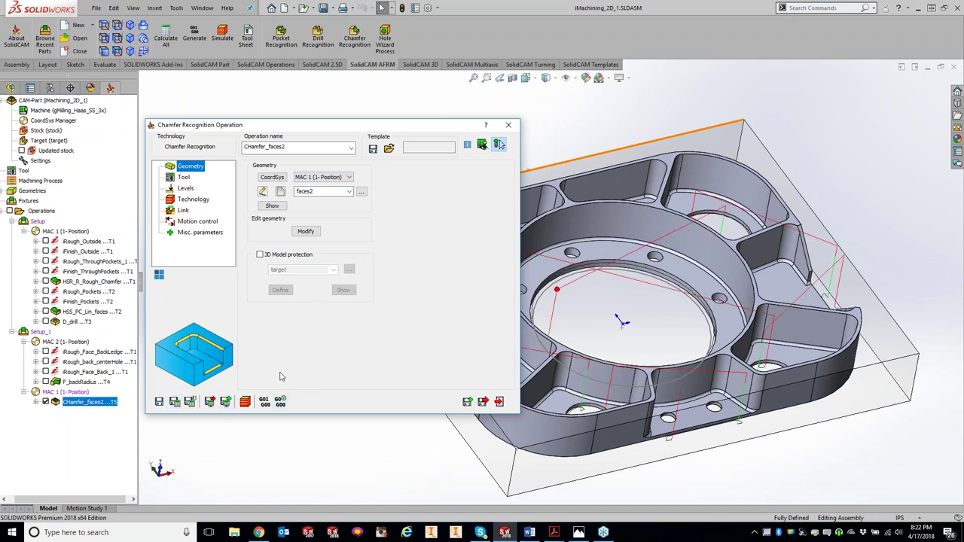
{"action": "left_click", "coordinate": [245, 401]}
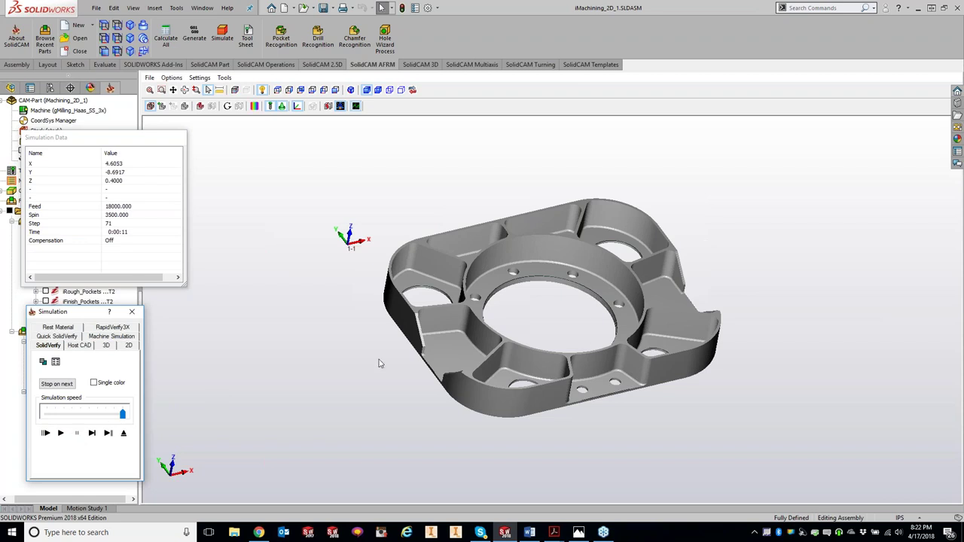
Step: Rotate the simulated part to inspect it, then exit back to CHamfer_faces2's dialog
{"action": "middle_click_drag", "start_coordinate": [531, 321], "coordinate": [510, 238]}
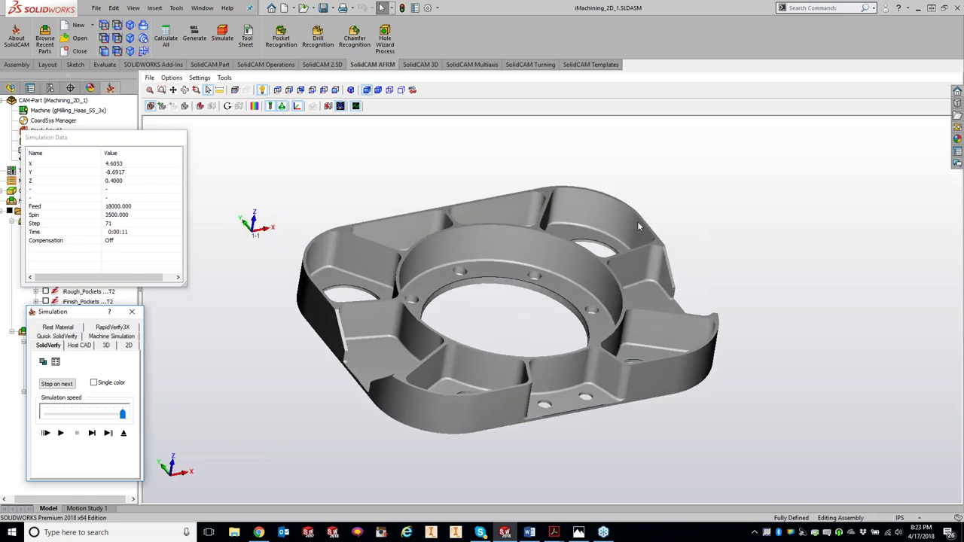
{"action": "left_click", "coordinate": [132, 311]}
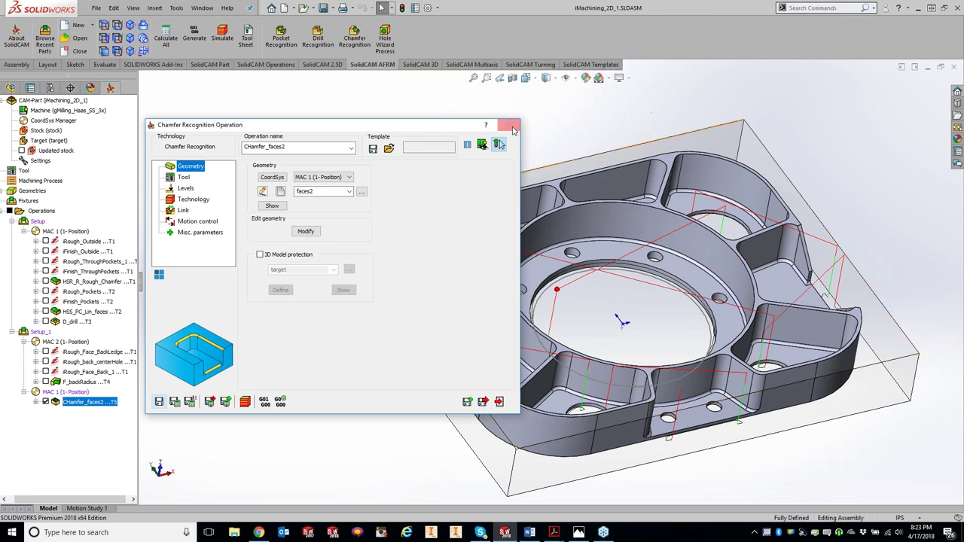
Step: Close the chamfer dialog and start a new 2.5D Profile operation with new geometry contour1
{"action": "left_click", "coordinate": [509, 124]}
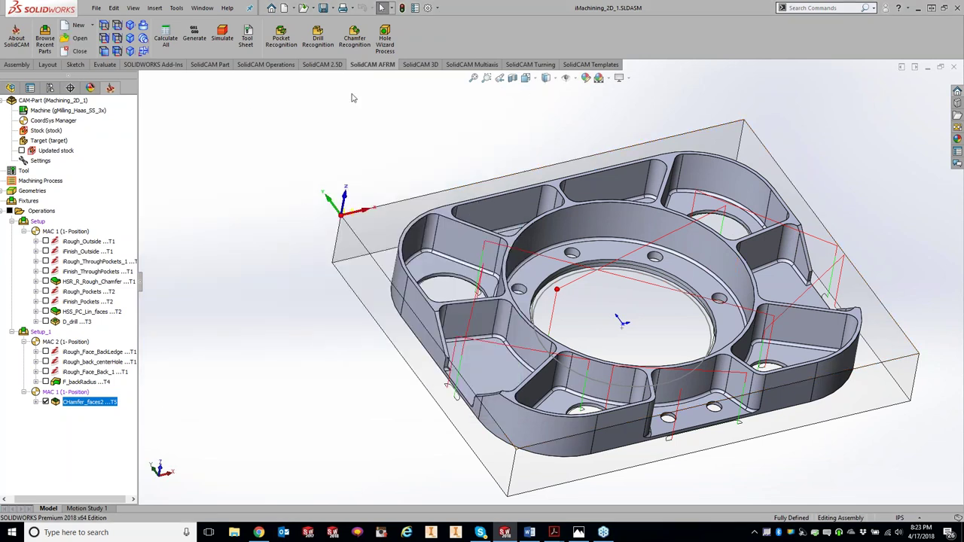
{"action": "left_click", "coordinate": [323, 65]}
{"action": "left_click", "coordinate": [324, 34]}
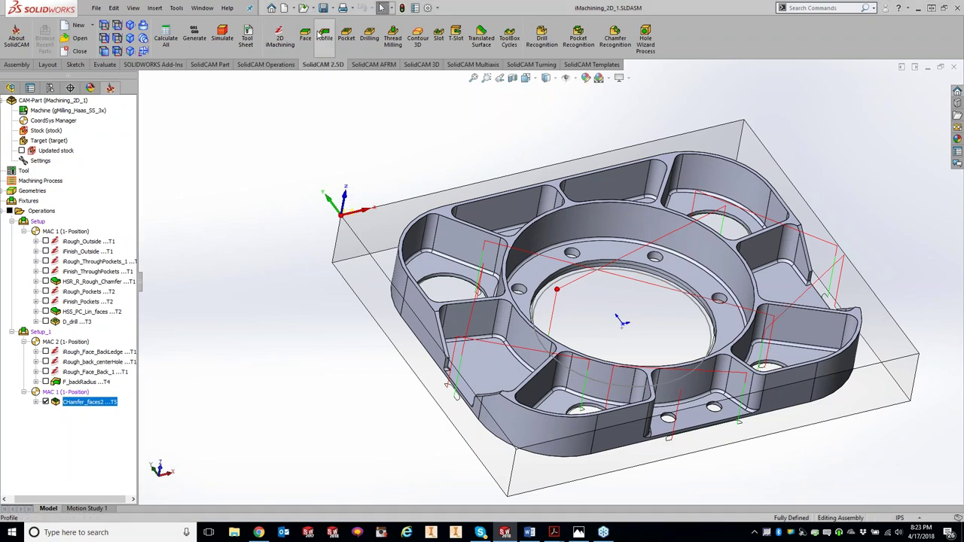
{"action": "left_click", "coordinate": [280, 191]}
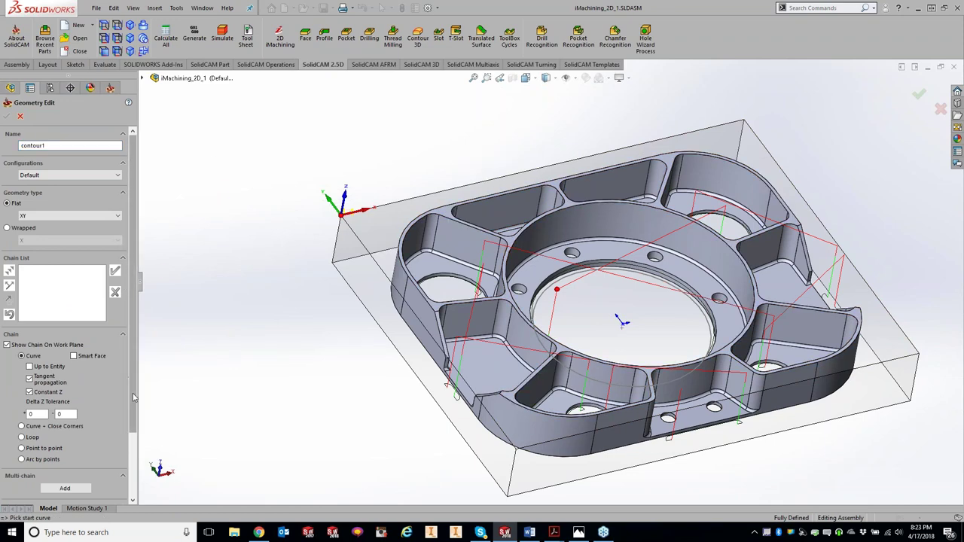
{"action": "scroll", "coordinate": [98, 414], "scroll_direction": "down", "scroll_amount": 1}
Step: Add the top face's loops to contour1 as eight chains using Faces selection
{"action": "left_click", "coordinate": [67, 456]}
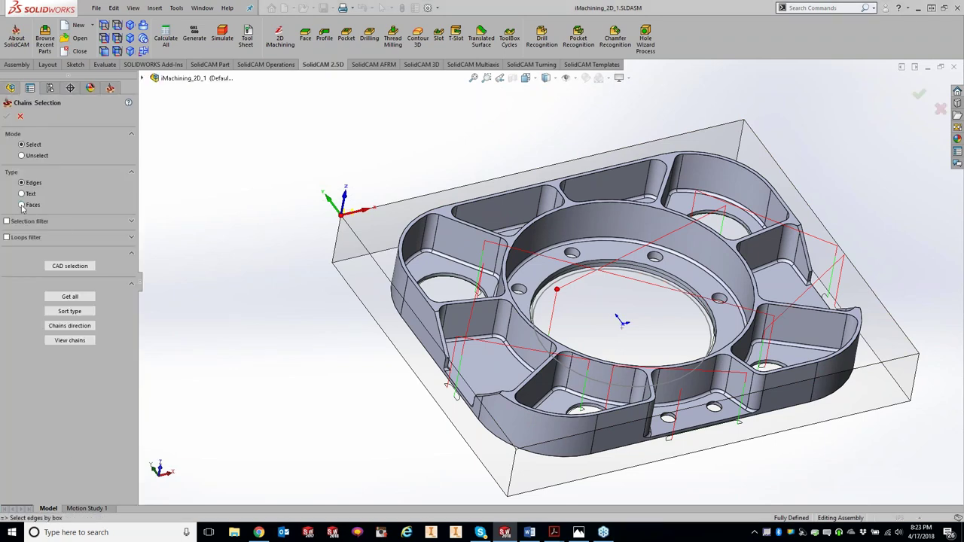
{"action": "left_click", "coordinate": [21, 204]}
{"action": "left_click", "coordinate": [441, 214]}
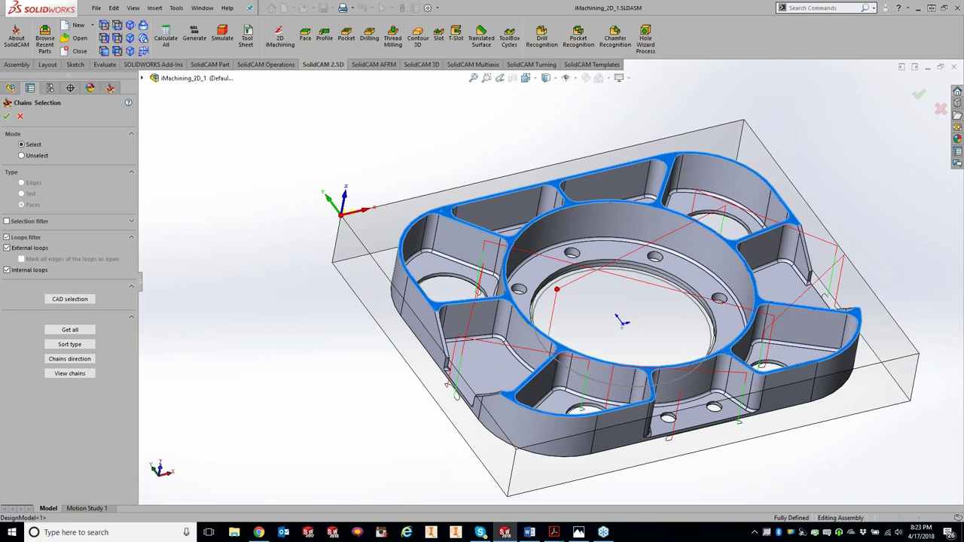
{"action": "left_click", "coordinate": [8, 118]}
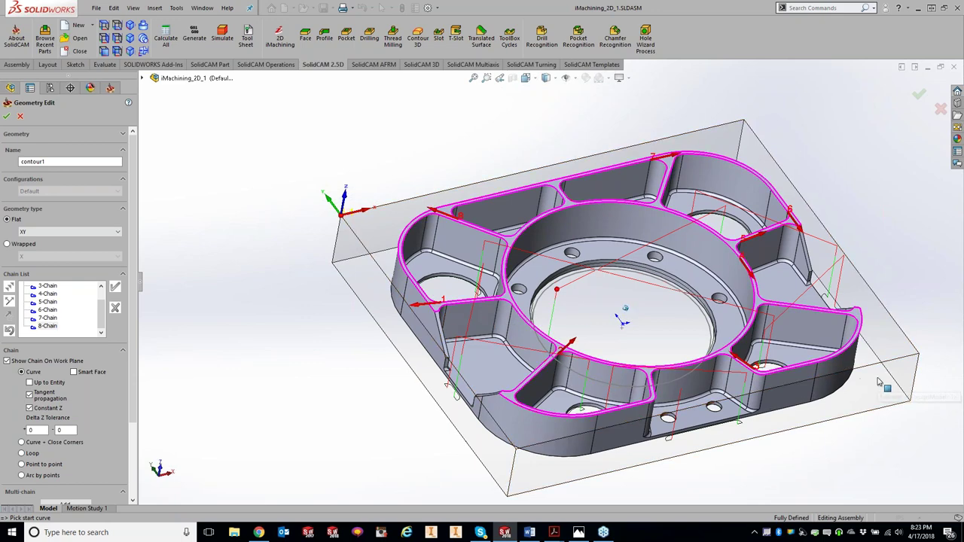
Step: Redo chain 5 of contour1 as a new chain around the right-hand pocket
{"action": "scroll", "coordinate": [838, 362], "scroll_direction": "down", "scroll_amount": 4}
{"action": "scroll", "coordinate": [838, 362], "scroll_direction": "down", "scroll_amount": 3}
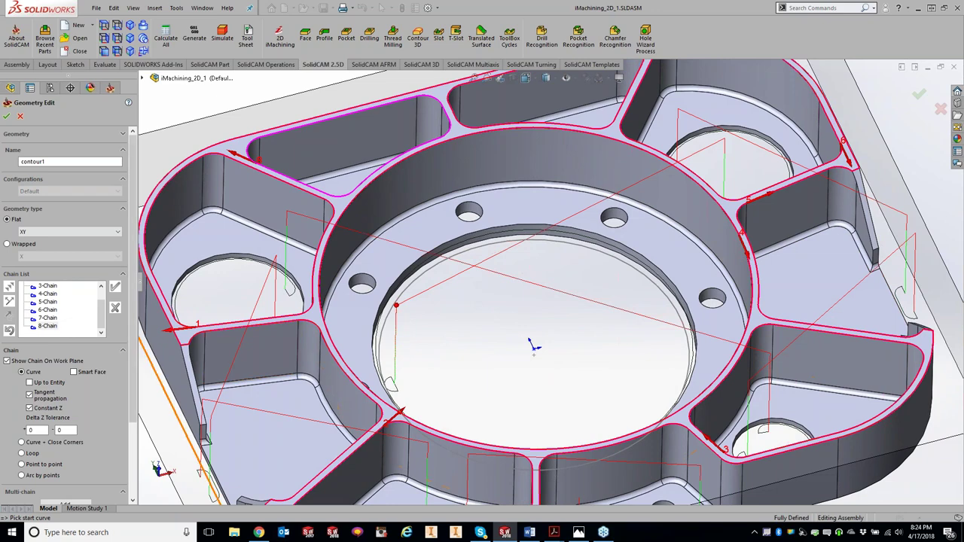
{"action": "right_click", "coordinate": [47, 302]}
{"action": "left_click", "coordinate": [58, 326]}
{"action": "left_click", "coordinate": [252, 183]}
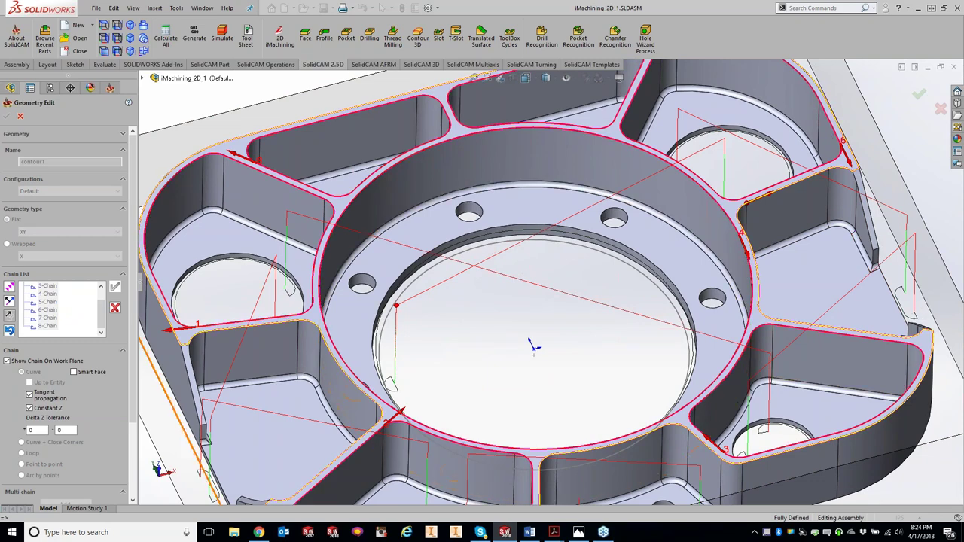
{"action": "left_click", "coordinate": [11, 331]}
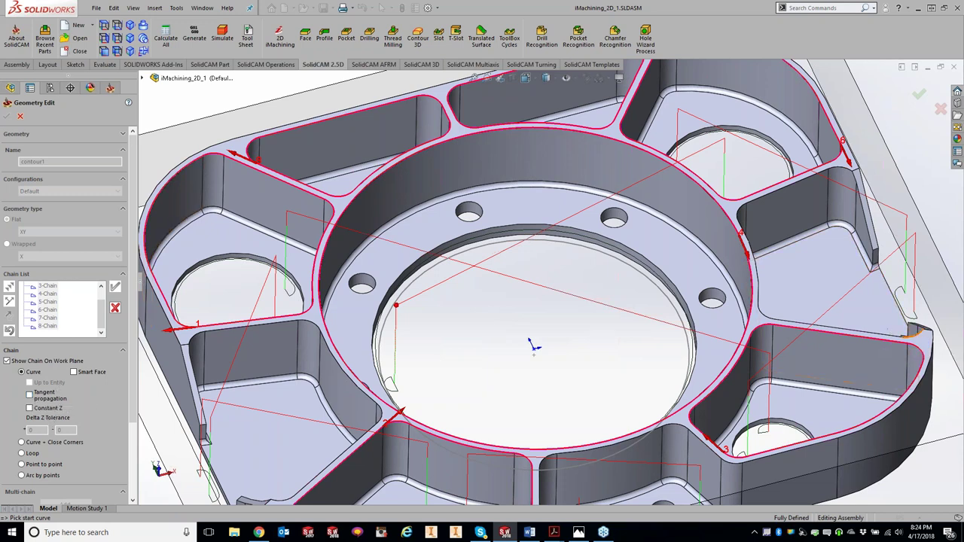
{"action": "left_click", "coordinate": [918, 339]}
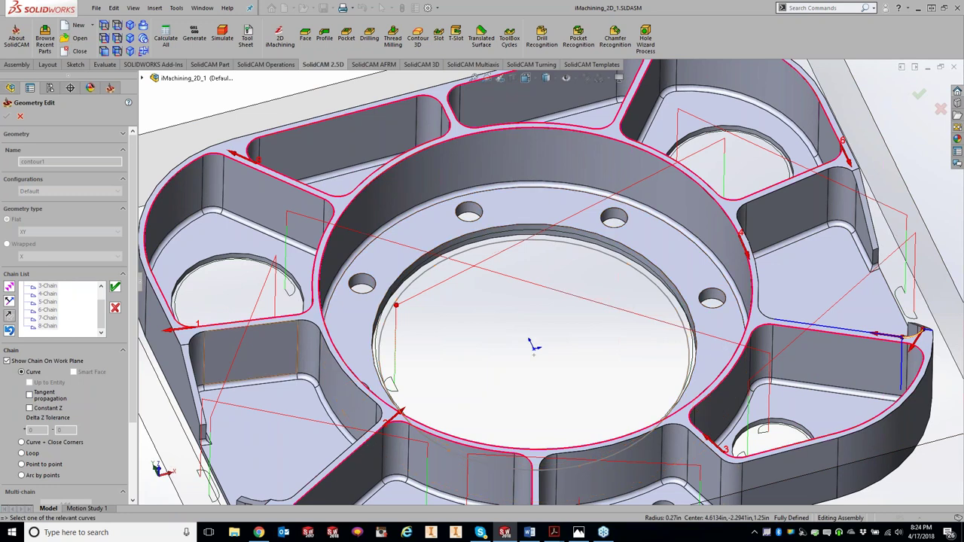
{"action": "left_click", "coordinate": [14, 289]}
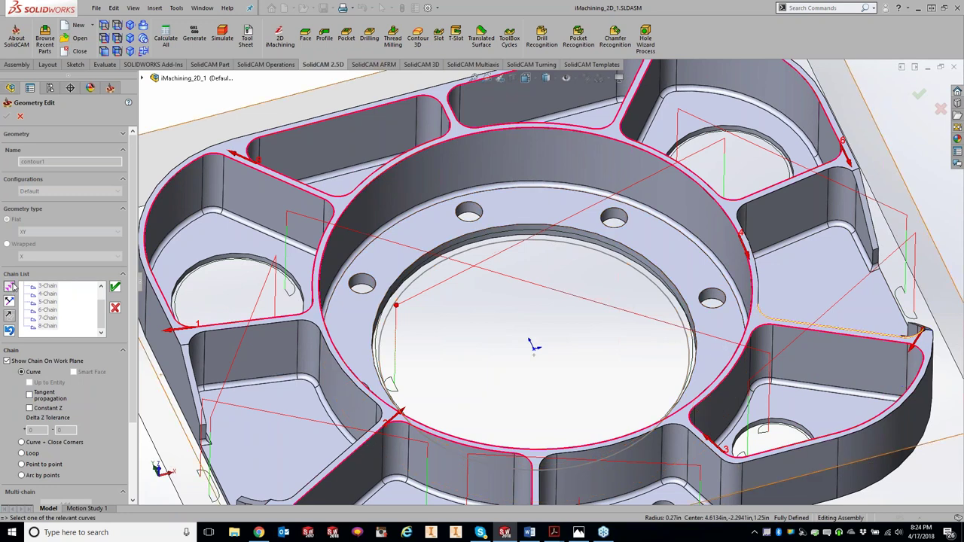
{"action": "left_click", "coordinate": [115, 287]}
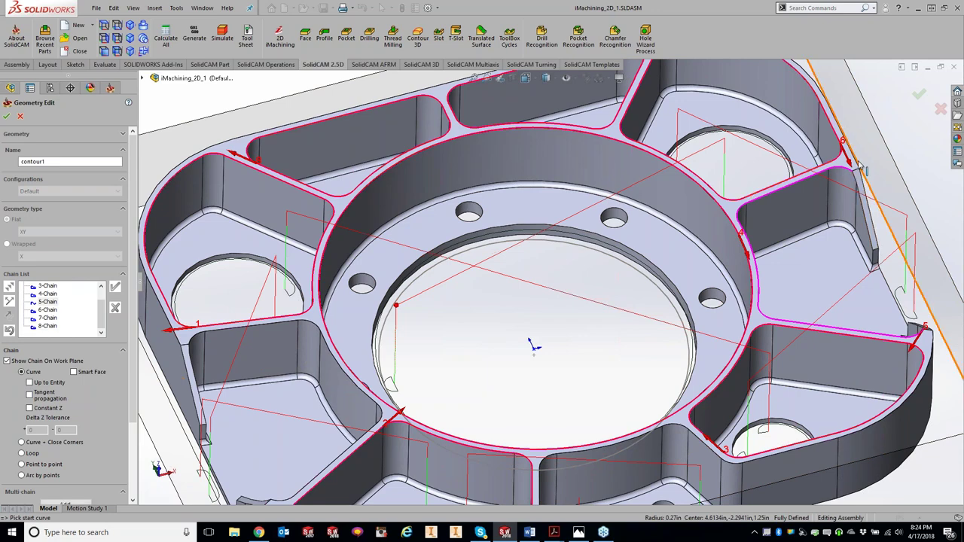
Step: Add chains along the part's outer contour (9-Chain) and around the pocket outline
{"action": "key", "text": "f"}
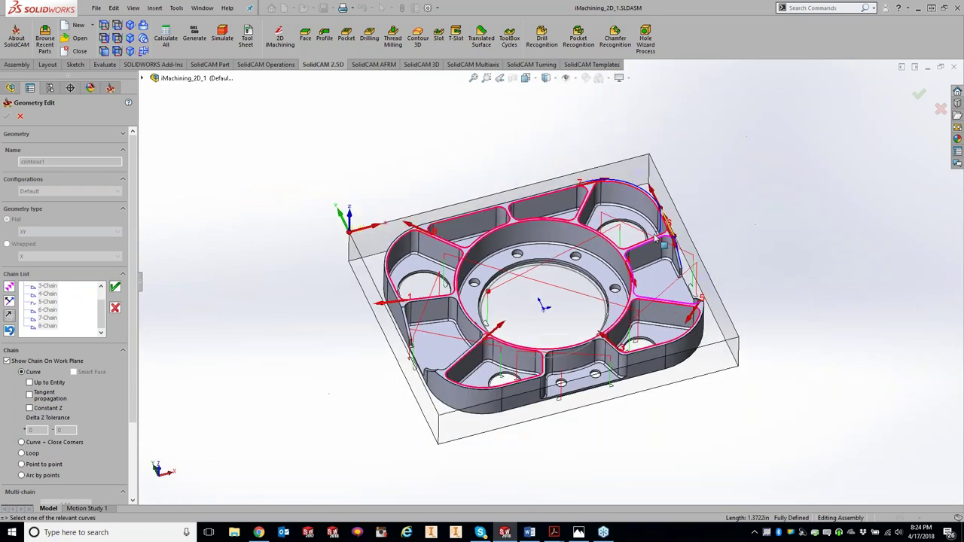
{"action": "left_click", "coordinate": [9, 292]}
{"action": "left_click", "coordinate": [115, 287]}
{"action": "scroll", "coordinate": [435, 310], "scroll_direction": "down", "scroll_amount": 10}
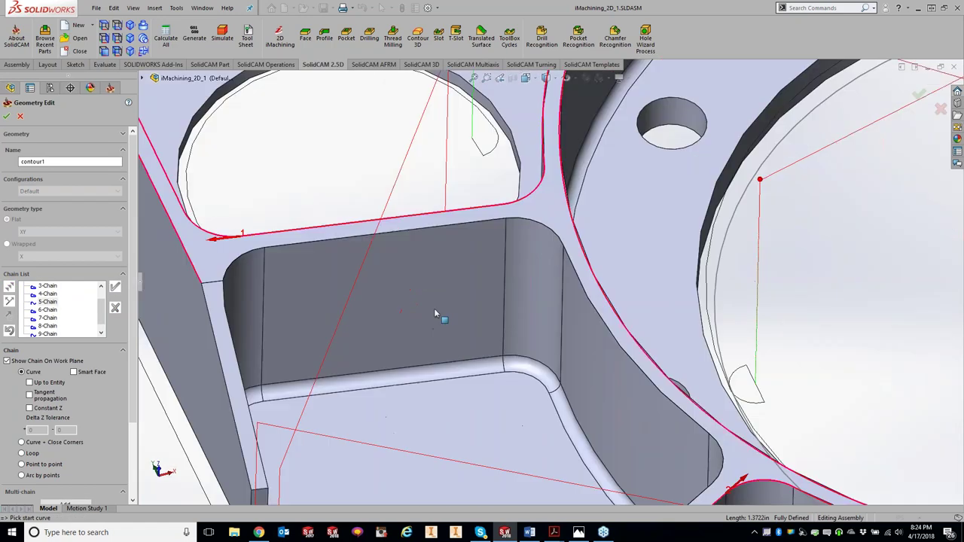
{"action": "left_click", "coordinate": [226, 271]}
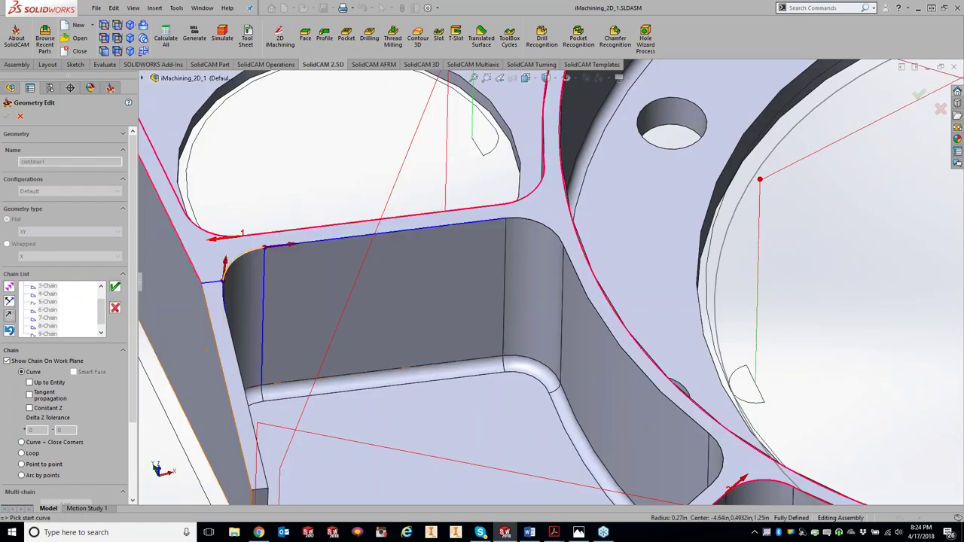
{"action": "left_click", "coordinate": [9, 287]}
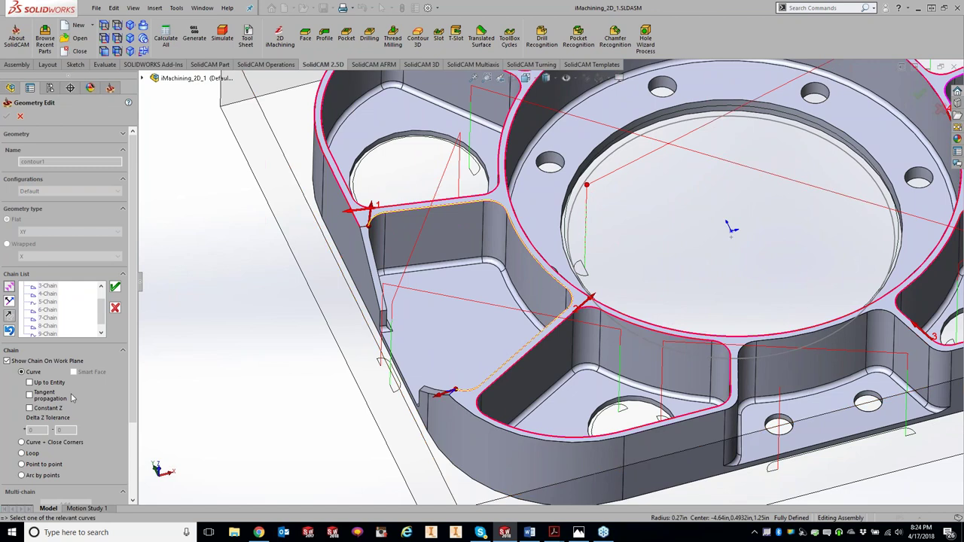
{"action": "left_click", "coordinate": [114, 286]}
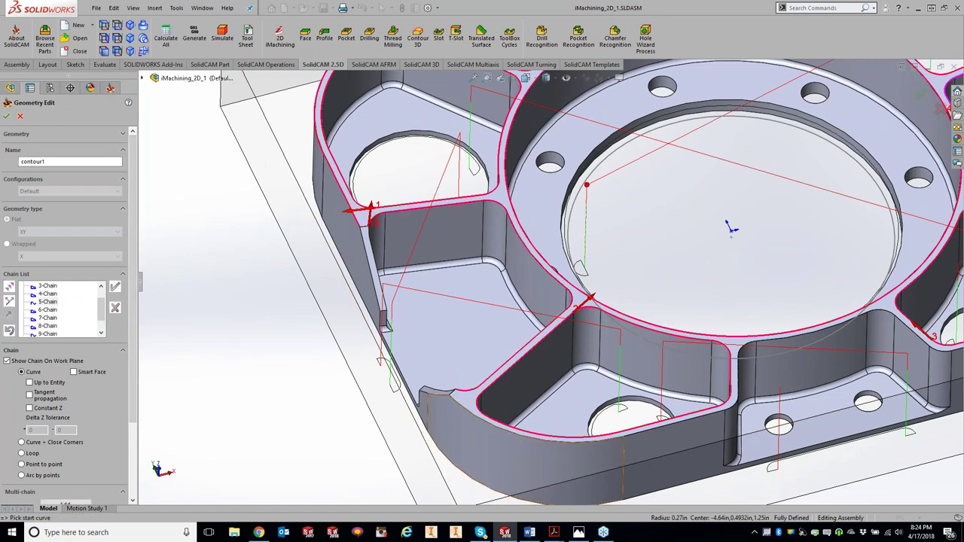
Step: Chain from the pocket's bottom edge along the outer curved edge, then confirm the geometry
{"action": "left_click", "coordinate": [527, 425]}
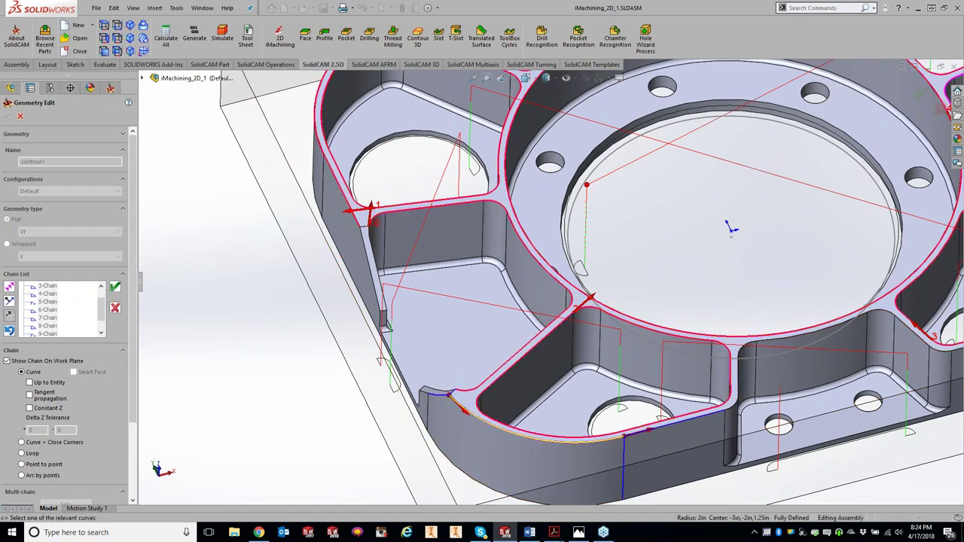
{"action": "left_click", "coordinate": [9, 286]}
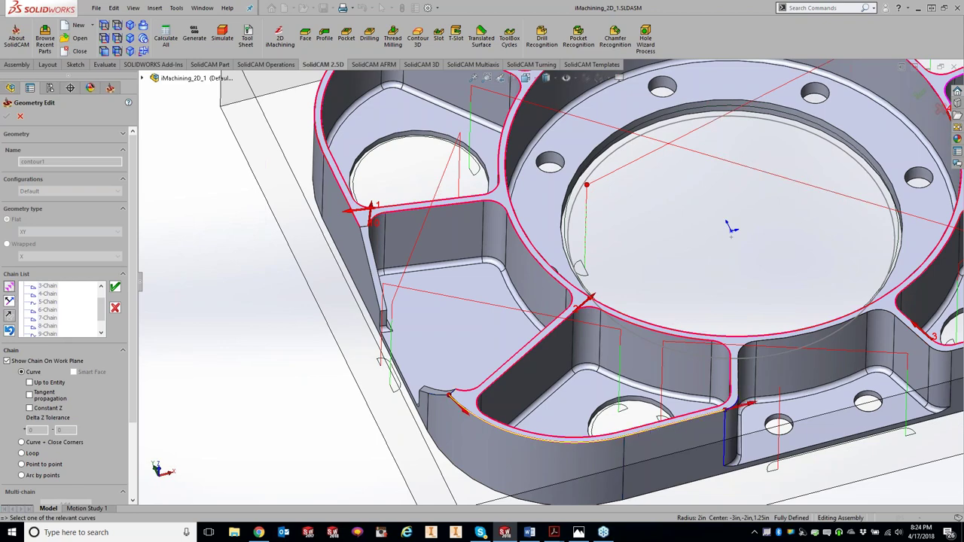
{"action": "middle_click_drag", "start_coordinate": [678, 286], "coordinate": [343, 294]}
{"action": "left_click", "coordinate": [837, 208]}
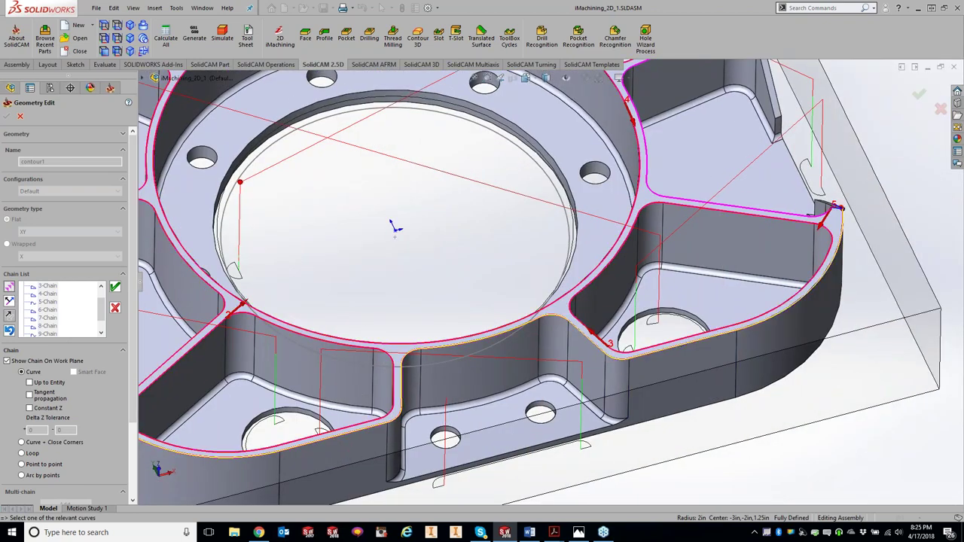
{"action": "left_click", "coordinate": [114, 287]}
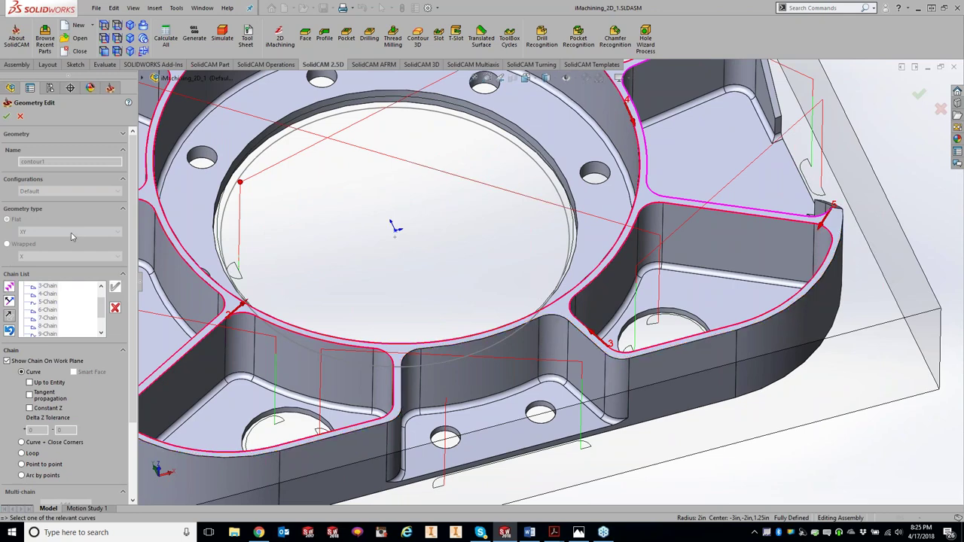
{"action": "left_click", "coordinate": [8, 115]}
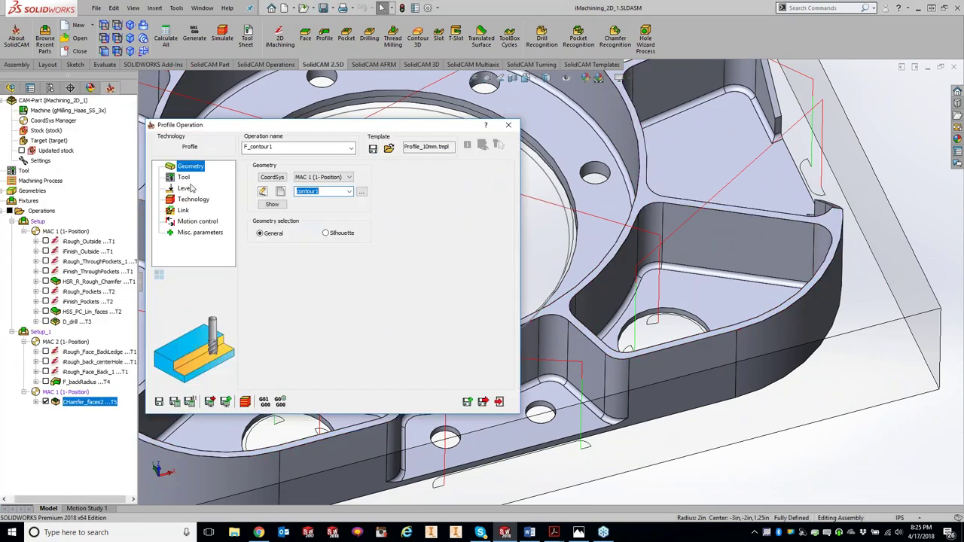
Step: Assign tool 5 to the F_contour1 profile operation
{"action": "left_click", "coordinate": [189, 187]}
{"action": "left_click", "coordinate": [305, 322]}
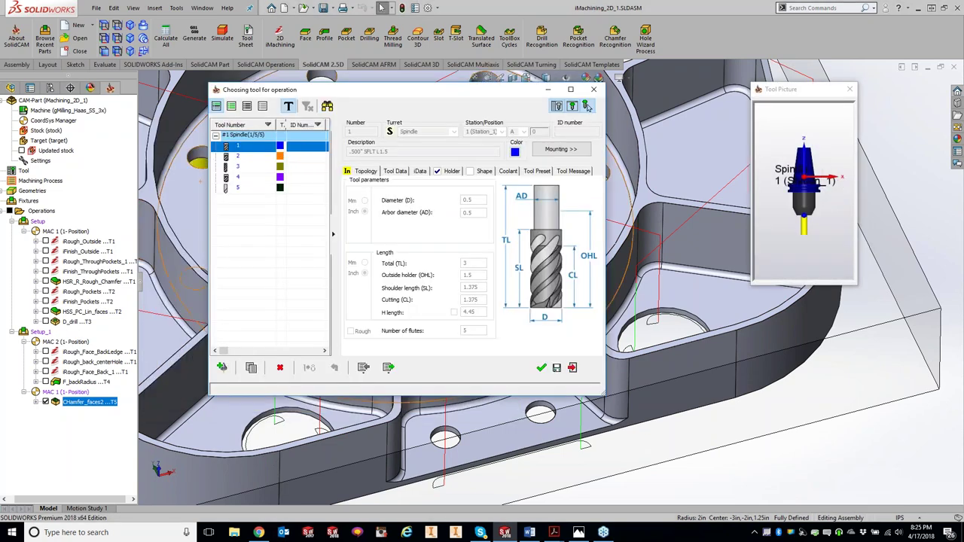
{"action": "left_click", "coordinate": [240, 187]}
{"action": "left_click", "coordinate": [394, 172]}
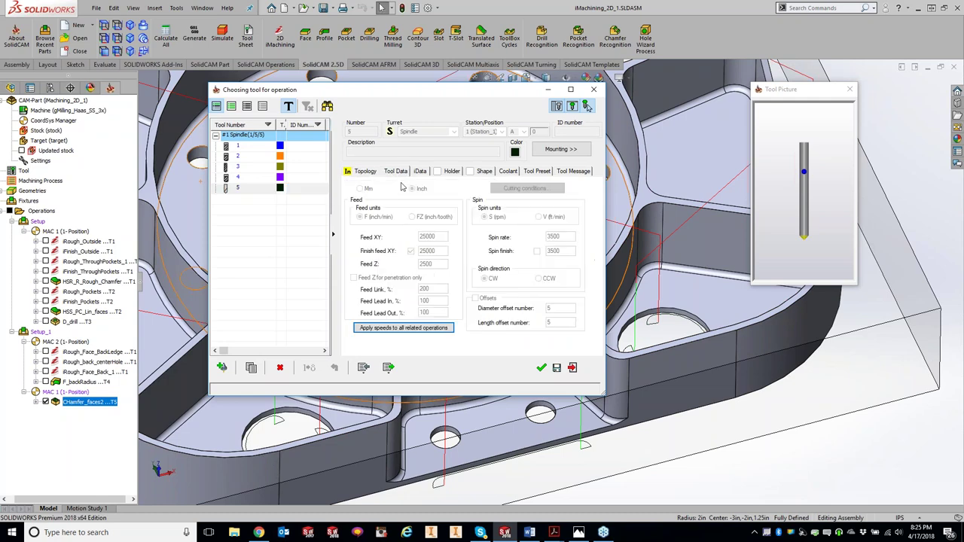
{"action": "left_click", "coordinate": [541, 368]}
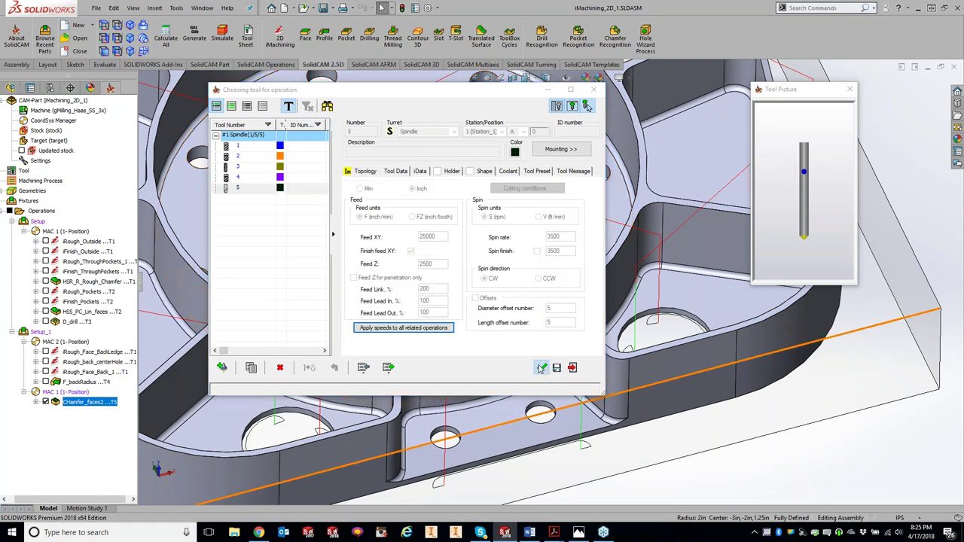
Step: Lower the Feed XY values on the Data tab to 250
{"action": "left_click", "coordinate": [272, 172]}
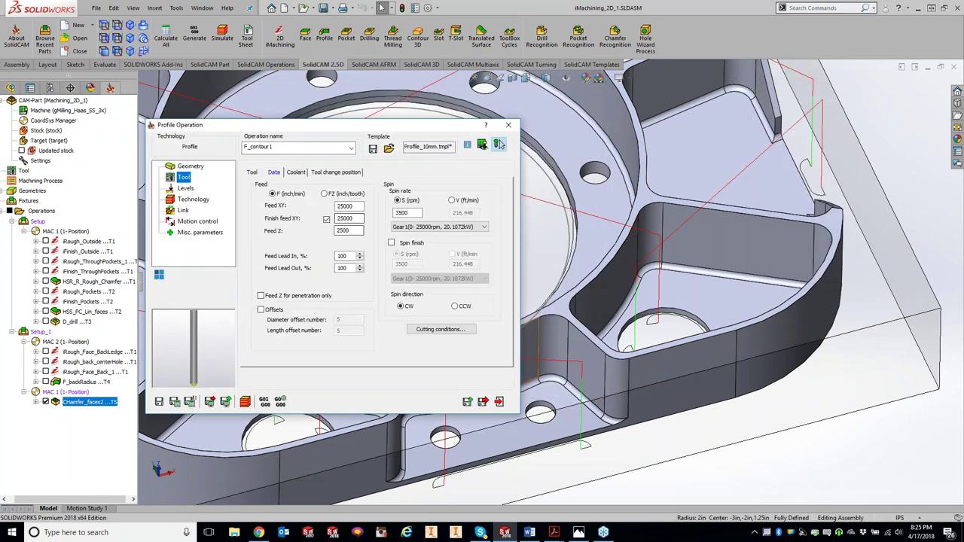
{"action": "left_click_drag", "start_coordinate": [345, 205], "coordinate": [390, 209]}
{"action": "key", "text": "Delete"}
{"action": "key", "text": "Tab"}
{"action": "type", "text": "250"}
{"action": "left_click", "coordinate": [186, 188]}
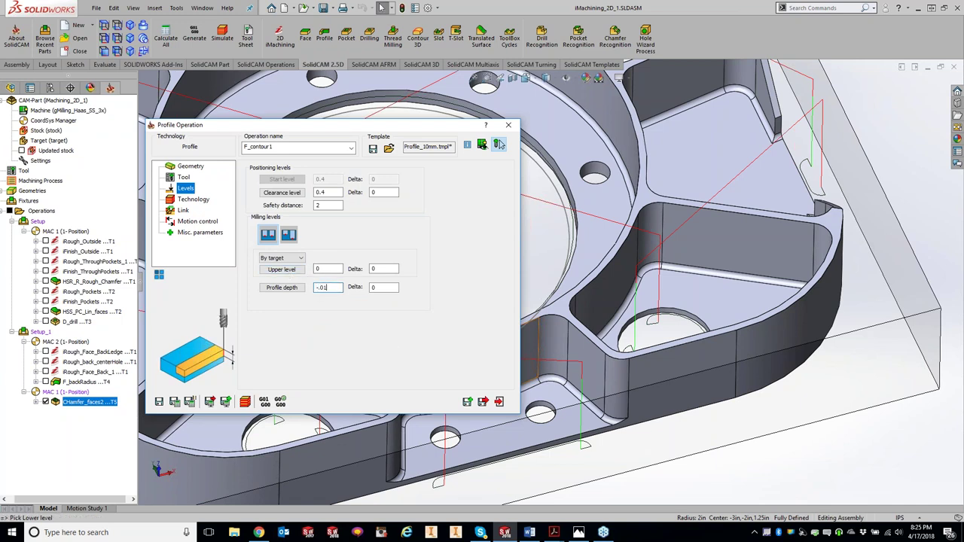
Step: Set Rest material/Chamfer to Chamfer and save & calculate F_contour1
{"action": "left_click", "coordinate": [197, 200]}
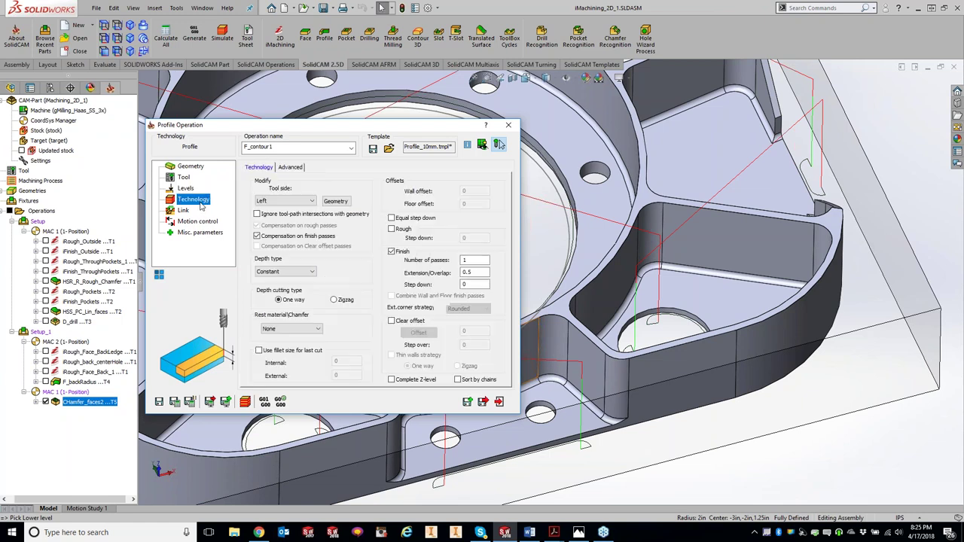
{"action": "left_click", "coordinate": [298, 330]}
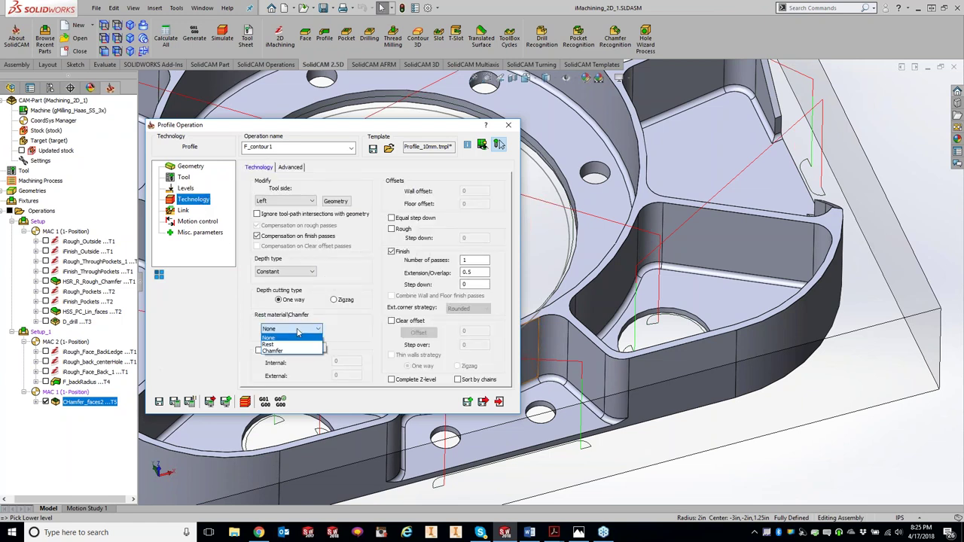
{"action": "left_click", "coordinate": [273, 351]}
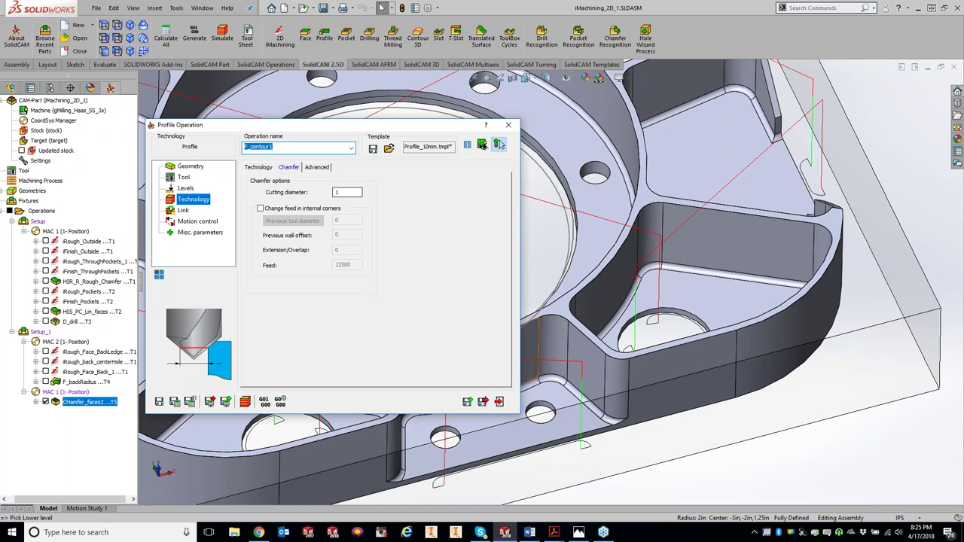
{"action": "left_click", "coordinate": [173, 401]}
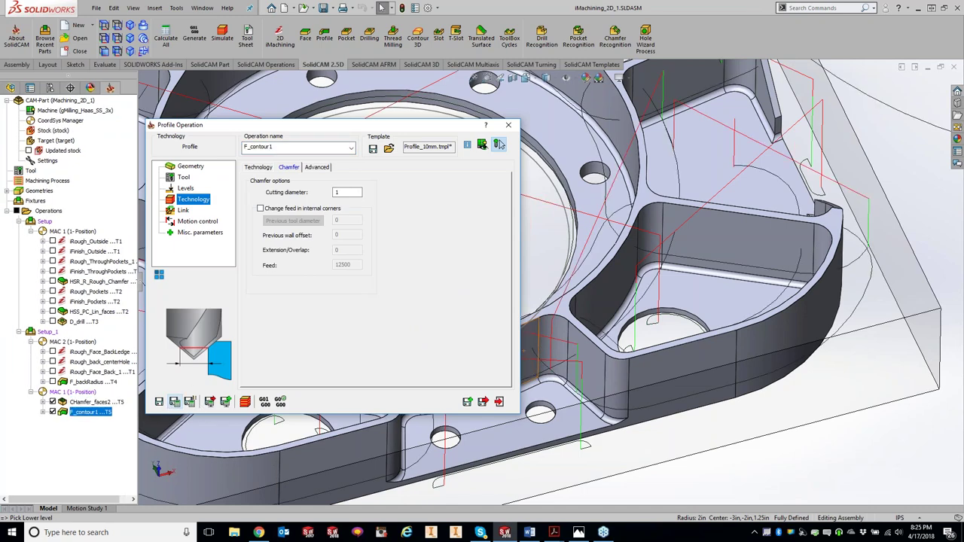
{"action": "left_click", "coordinate": [499, 145]}
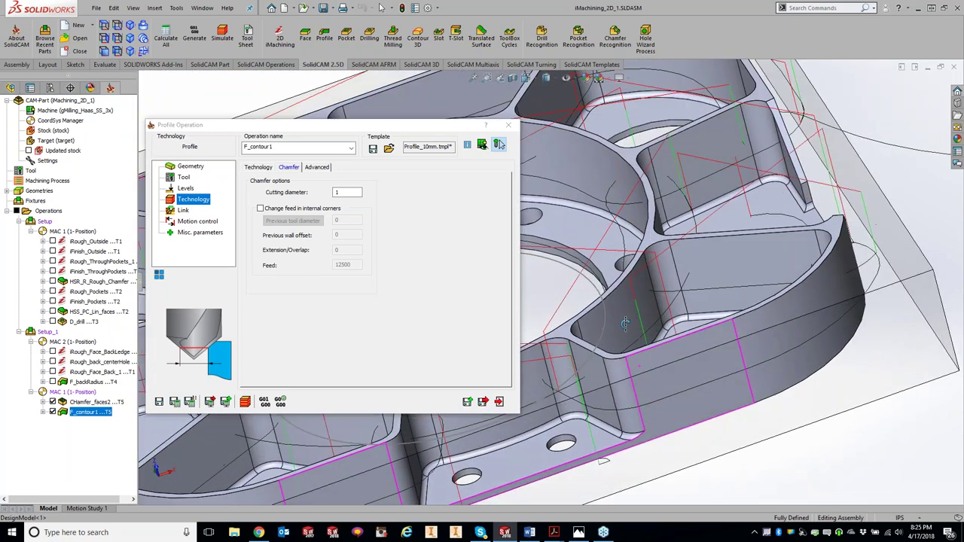
Step: Pick the upper level and profile depth on the model, with a -0.01 depth delta
{"action": "left_click", "coordinate": [187, 189]}
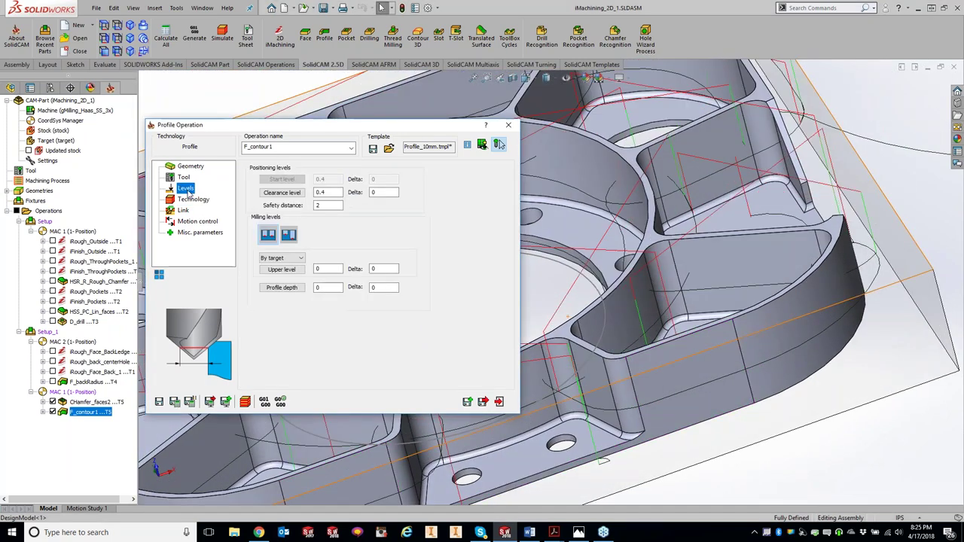
{"action": "left_click", "coordinate": [327, 269]}
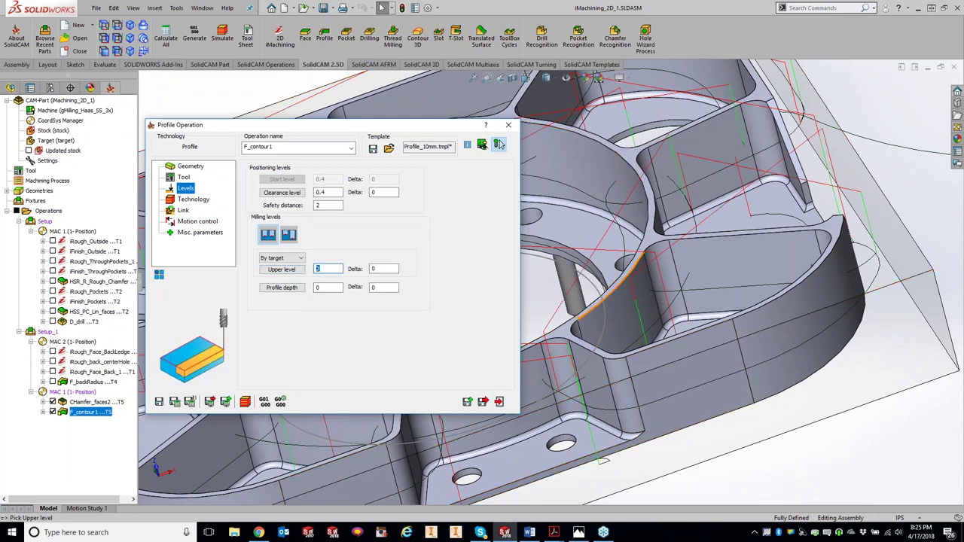
{"action": "left_click", "coordinate": [602, 293]}
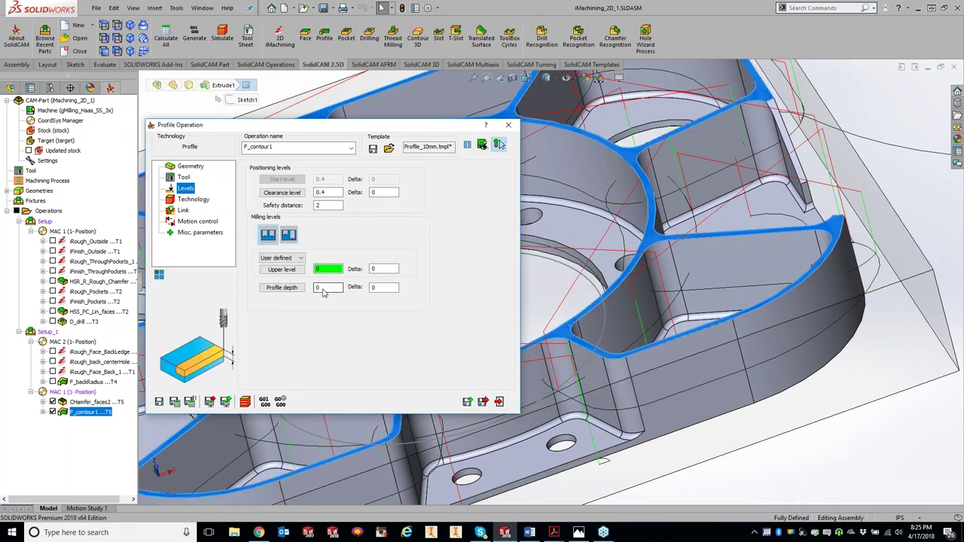
{"action": "left_click", "coordinate": [324, 288]}
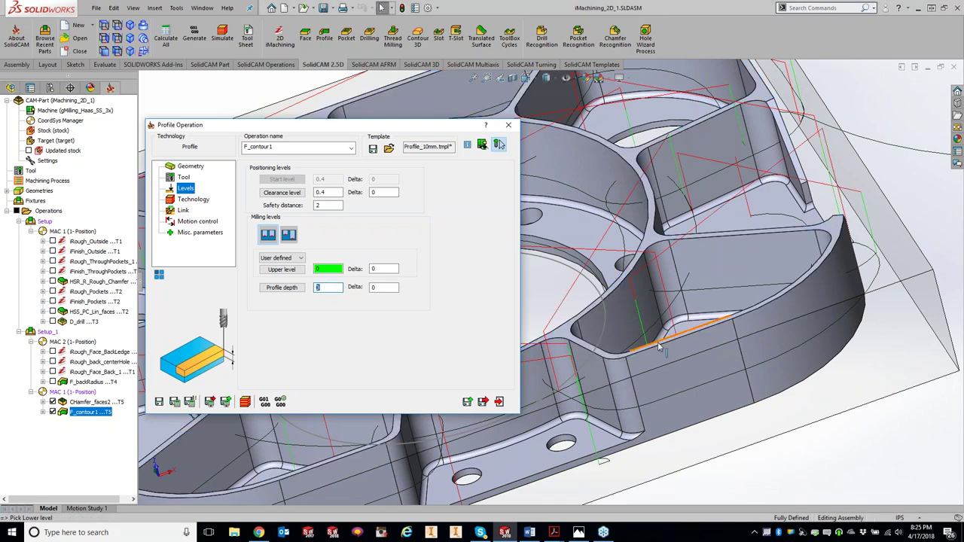
{"action": "left_click", "coordinate": [619, 360]}
{"action": "left_click", "coordinate": [373, 287]}
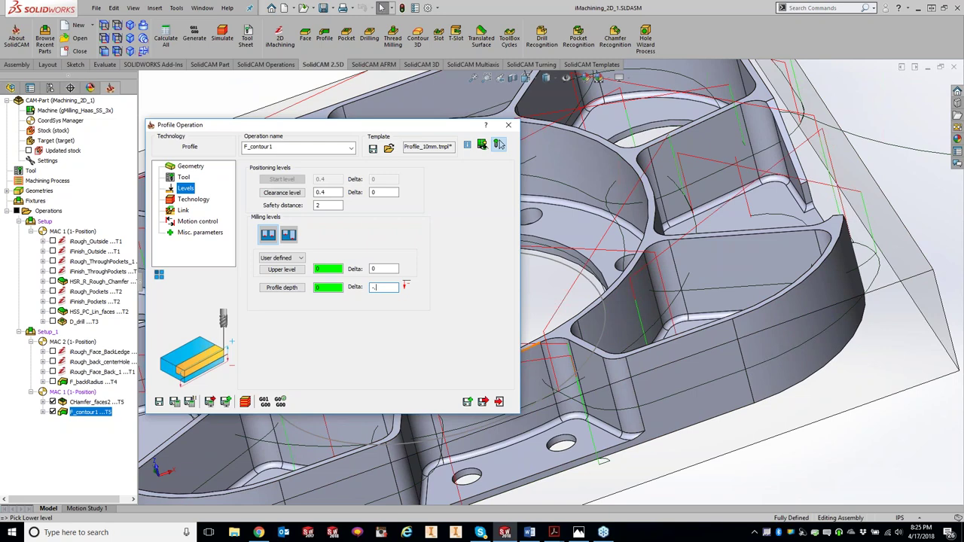
{"action": "left_click", "coordinate": [174, 401]}
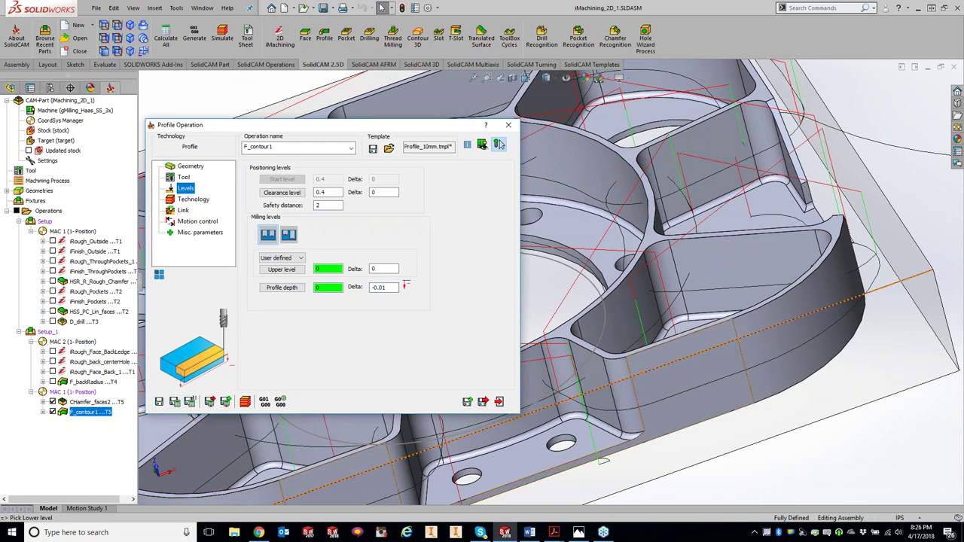
{"action": "left_click", "coordinate": [499, 145]}
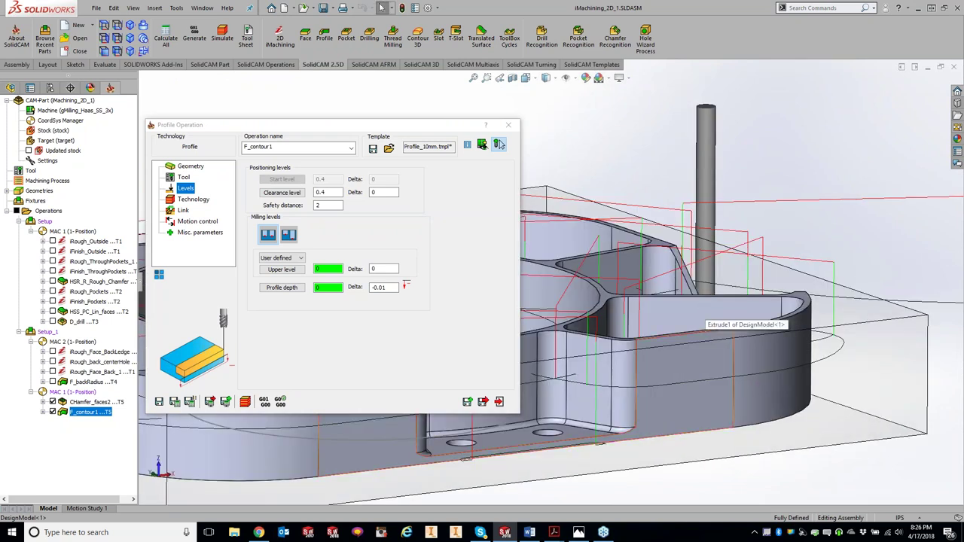
Step: Play F_contour1 in SolidVerify past the clash warning, then close the simulation
{"action": "left_click", "coordinate": [482, 401]}
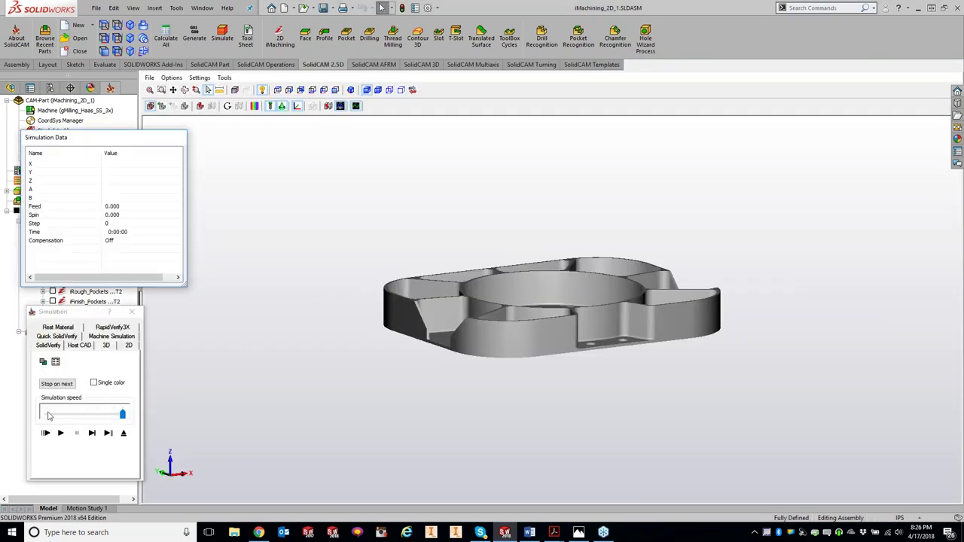
{"action": "left_click", "coordinate": [60, 433]}
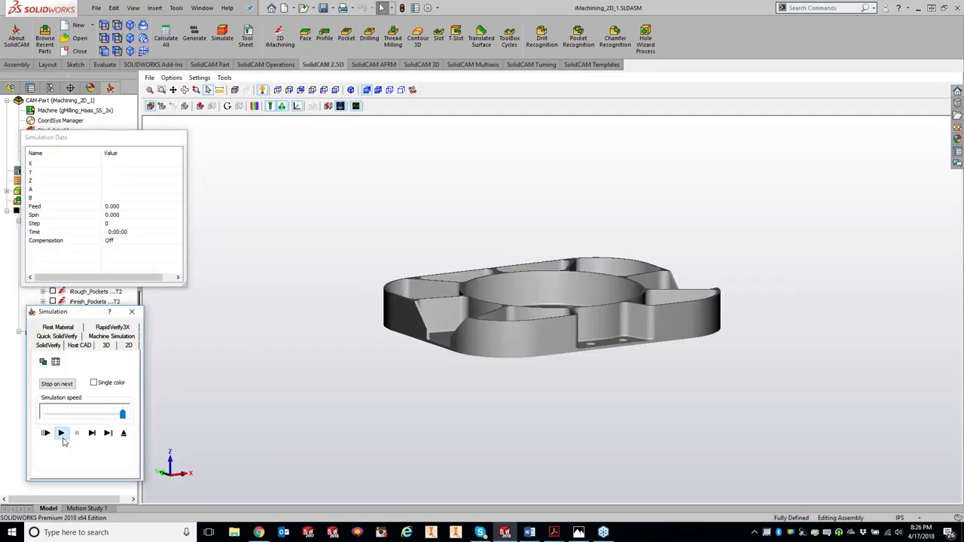
{"action": "left_click", "coordinate": [373, 192]}
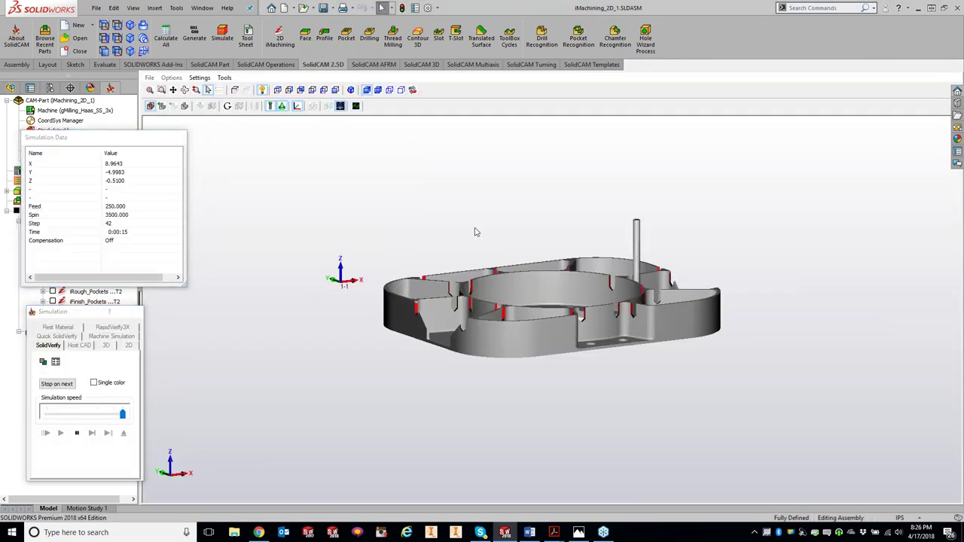
{"action": "left_click", "coordinate": [132, 312]}
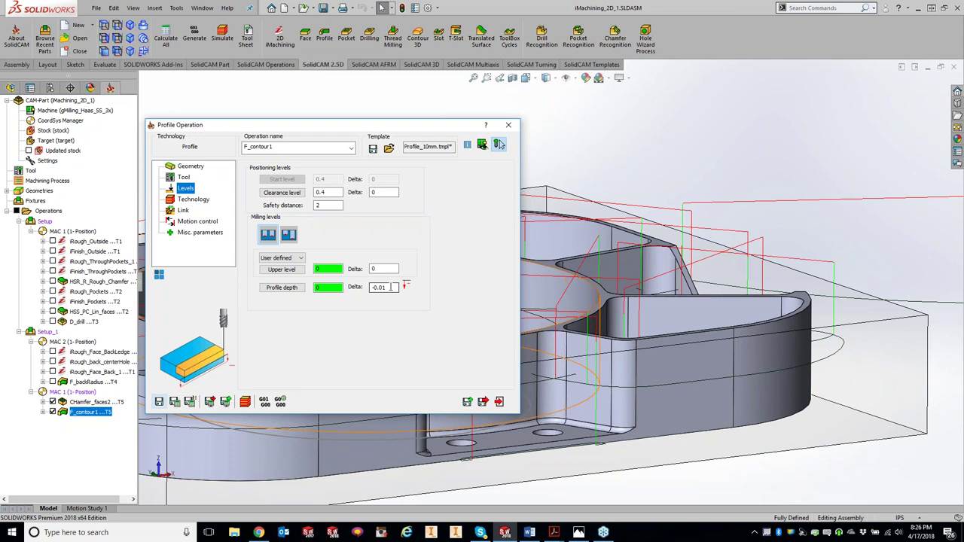
Step: Change the profile depth delta to 0 and save
{"action": "double_click", "coordinate": [390, 287]}
{"action": "type", "text": "0"}
{"action": "left_click", "coordinate": [174, 401]}
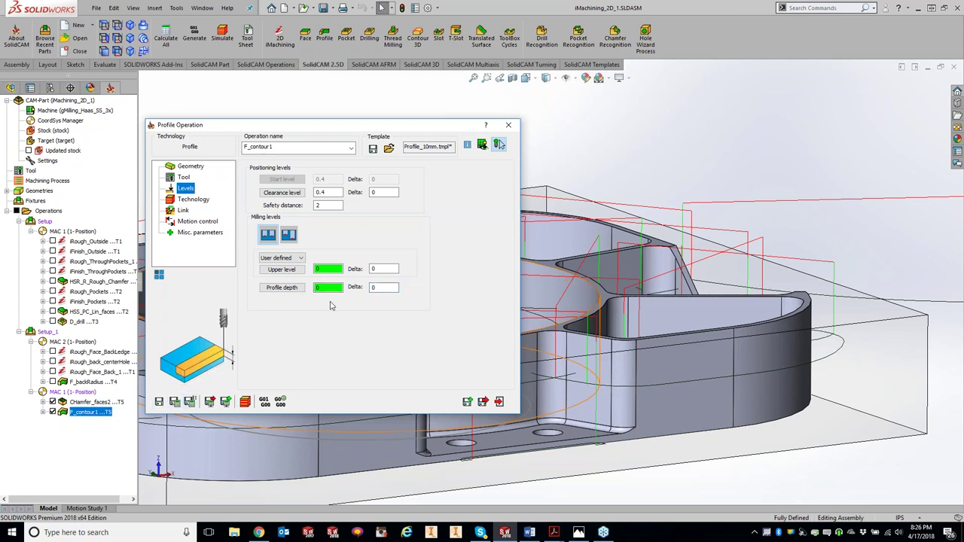
Step: Re-pick the upper level and profile depth on the model, then view the main Technology options
{"action": "middle_click_drag", "start_coordinate": [602, 316], "coordinate": [762, 256]}
{"action": "left_click", "coordinate": [326, 270]}
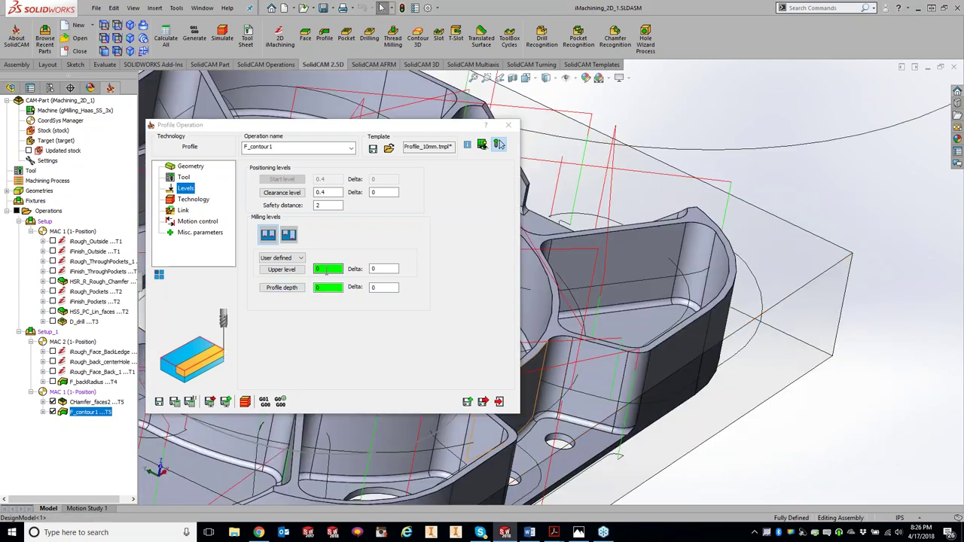
{"action": "left_click", "coordinate": [334, 290]}
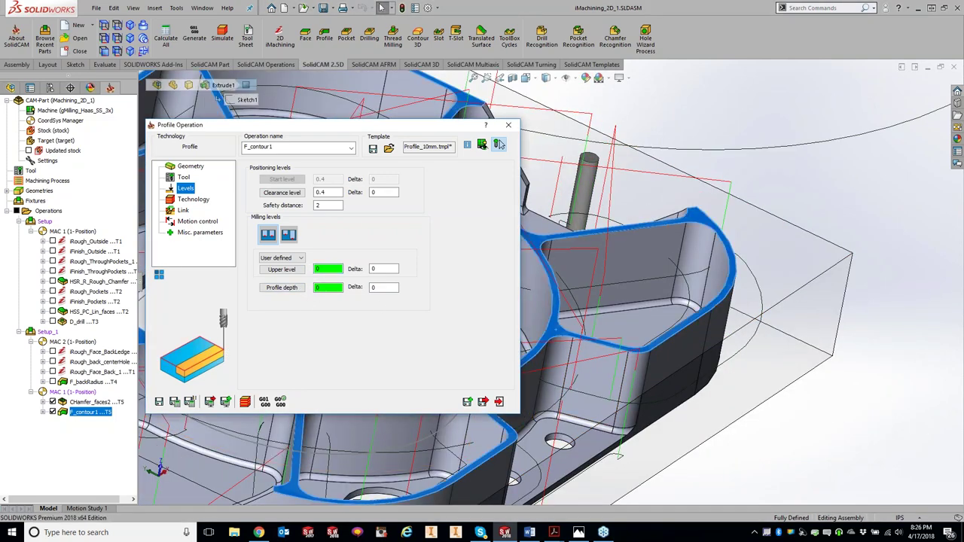
{"action": "left_click", "coordinate": [334, 290]}
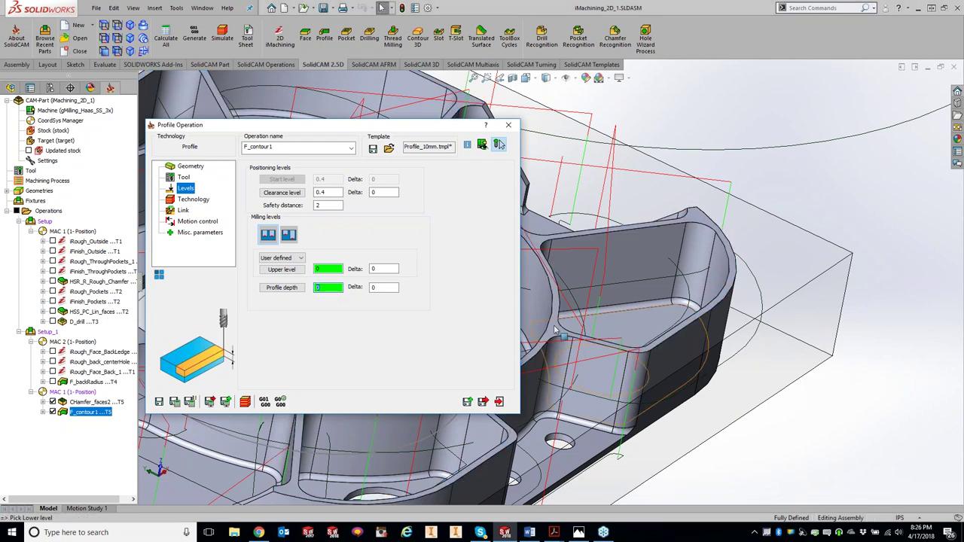
{"action": "middle_click_drag", "start_coordinate": [554, 330], "coordinate": [640, 279]}
{"action": "left_click", "coordinate": [640, 279]}
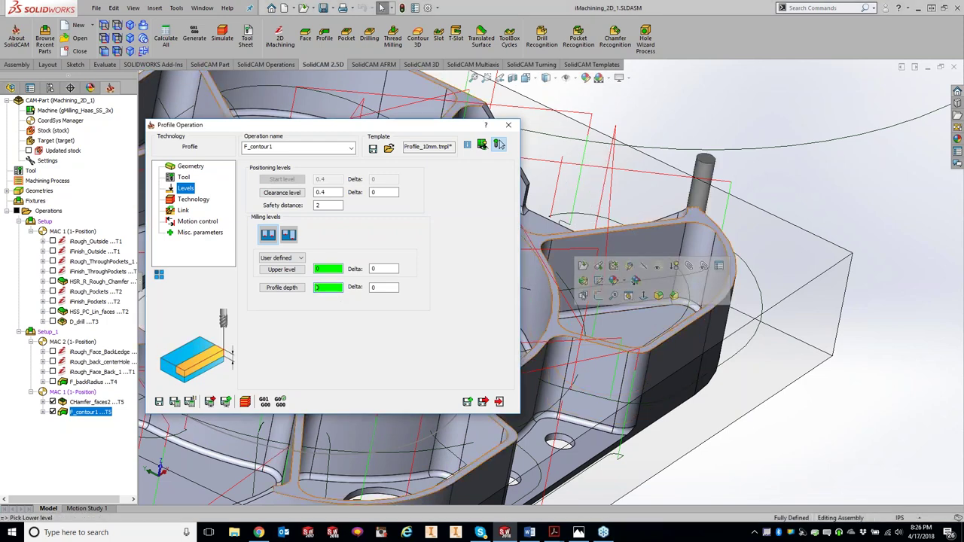
{"action": "left_click", "coordinate": [200, 200]}
{"action": "left_click", "coordinate": [268, 168]}
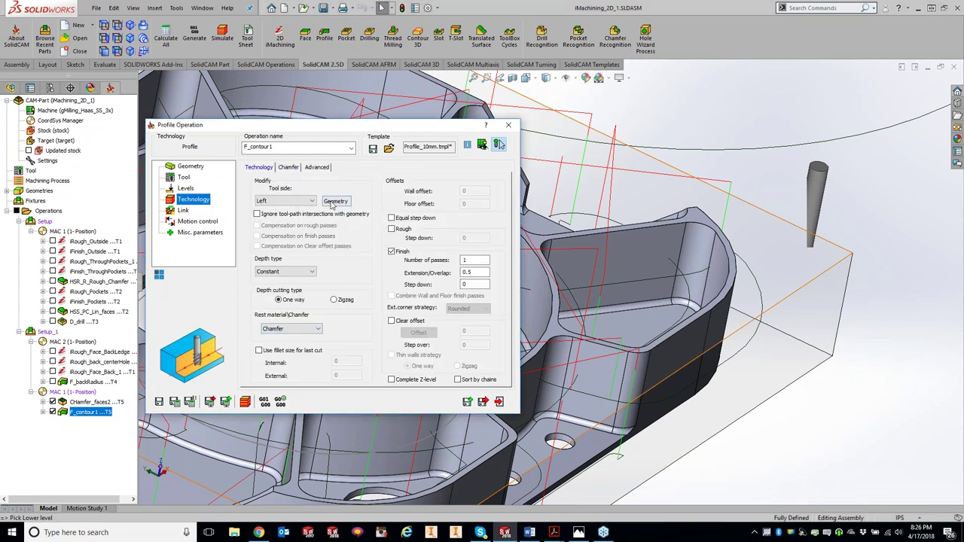
Step: Switch the tool side of all eleven contour1 chains from Left to Right
{"action": "left_click", "coordinate": [334, 202]}
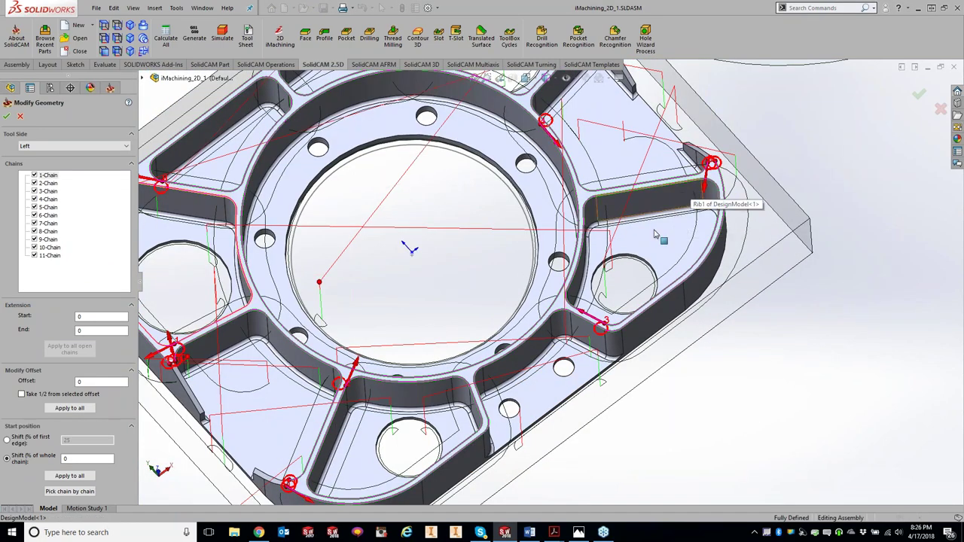
{"action": "scroll", "coordinate": [720, 176], "scroll_direction": "down", "scroll_amount": 3}
{"action": "scroll", "coordinate": [684, 203], "scroll_direction": "down", "scroll_amount": 5}
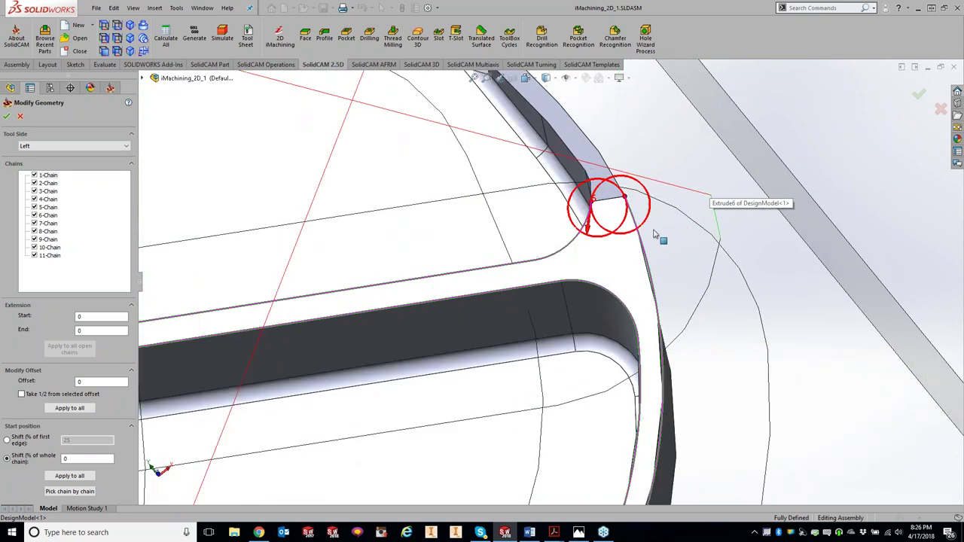
{"action": "scroll", "coordinate": [612, 247], "scroll_direction": "up", "scroll_amount": 3}
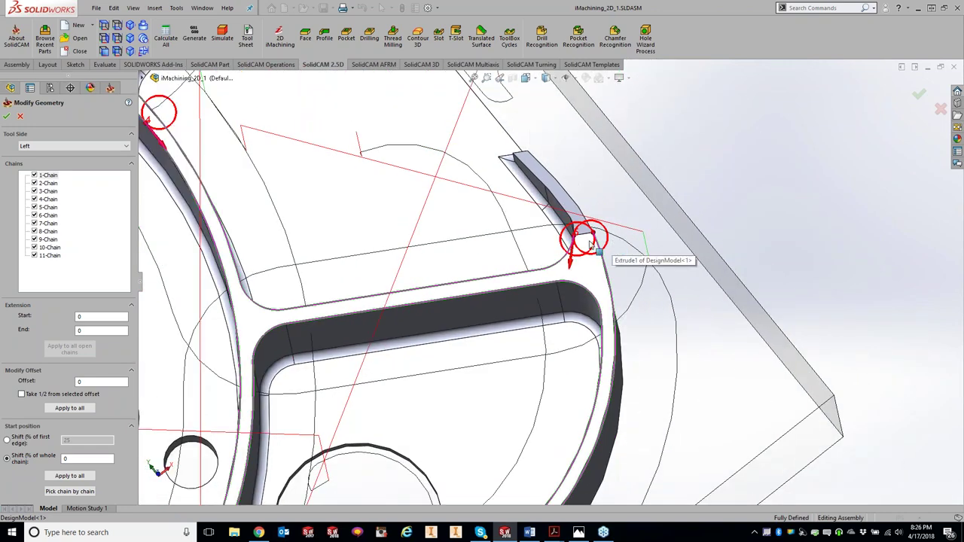
{"action": "left_click", "coordinate": [86, 146]}
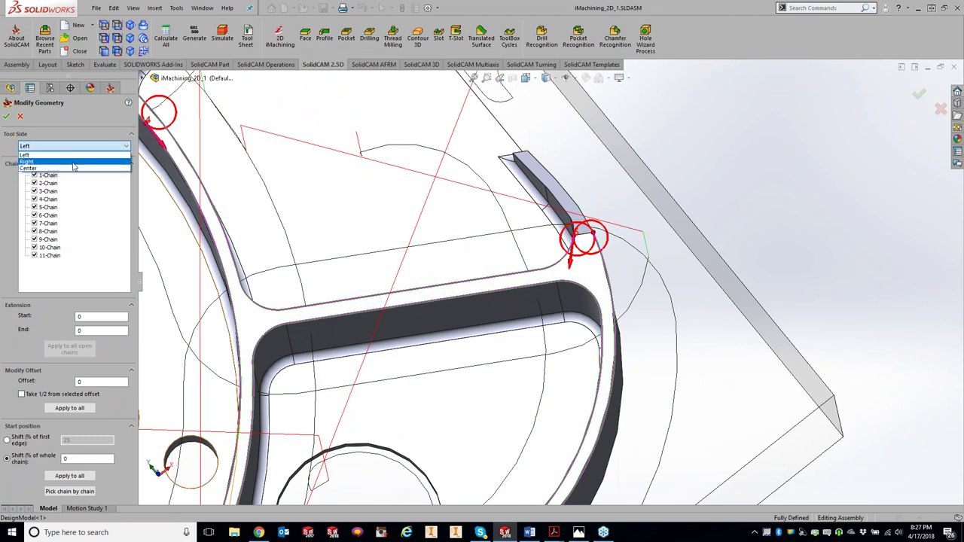
{"action": "left_click", "coordinate": [74, 163]}
{"action": "scroll", "coordinate": [399, 276], "scroll_direction": "up", "scroll_amount": 5}
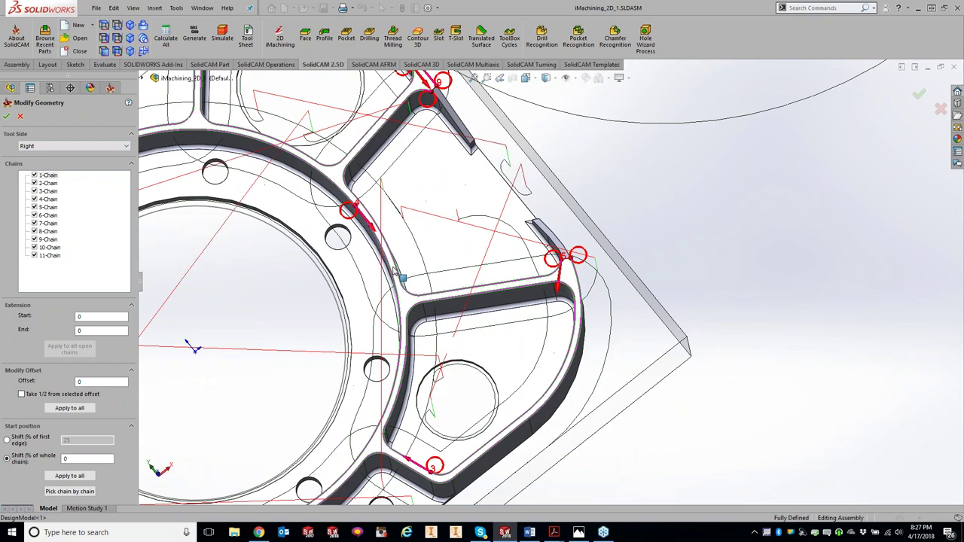
{"action": "scroll", "coordinate": [420, 180], "scroll_direction": "down", "scroll_amount": 3}
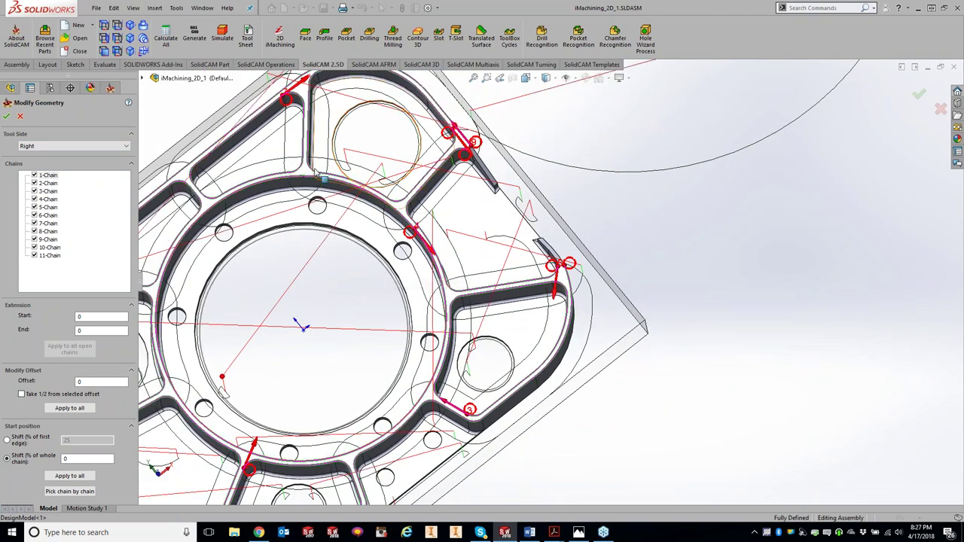
{"action": "scroll", "coordinate": [351, 294], "scroll_direction": "up", "scroll_amount": 3}
{"action": "scroll", "coordinate": [268, 301], "scroll_direction": "down", "scroll_amount": 2}
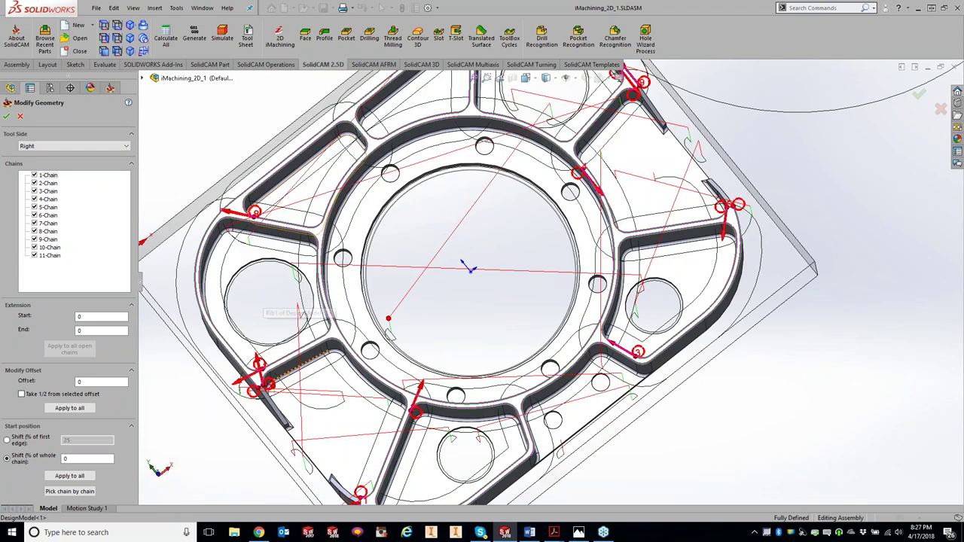
{"action": "scroll", "coordinate": [271, 301], "scroll_direction": "down", "scroll_amount": 2}
{"action": "scroll", "coordinate": [436, 434], "scroll_direction": "down", "scroll_amount": 3}
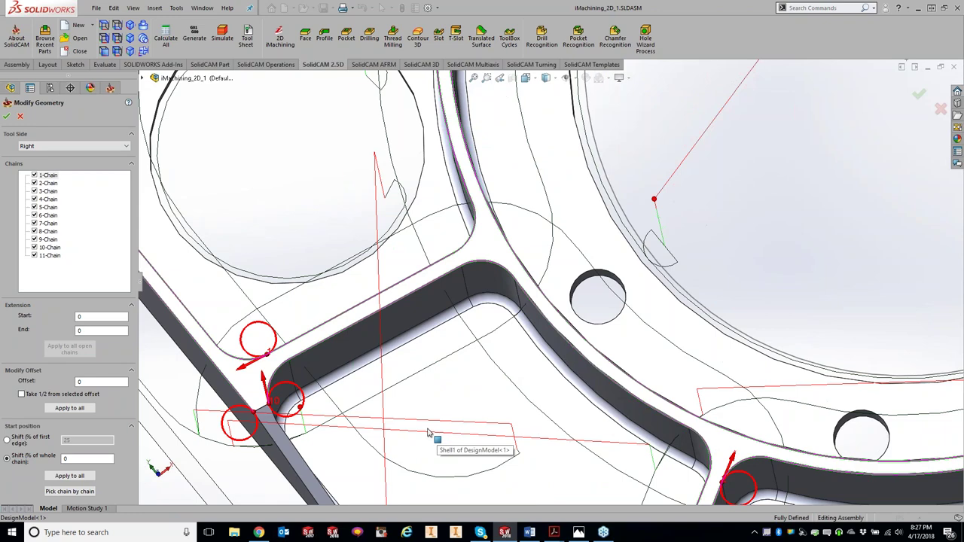
{"action": "scroll", "coordinate": [435, 435], "scroll_direction": "up", "scroll_amount": 3}
{"action": "scroll", "coordinate": [437, 437], "scroll_direction": "down", "scroll_amount": 1}
{"action": "scroll", "coordinate": [638, 400], "scroll_direction": "down", "scroll_amount": 3}
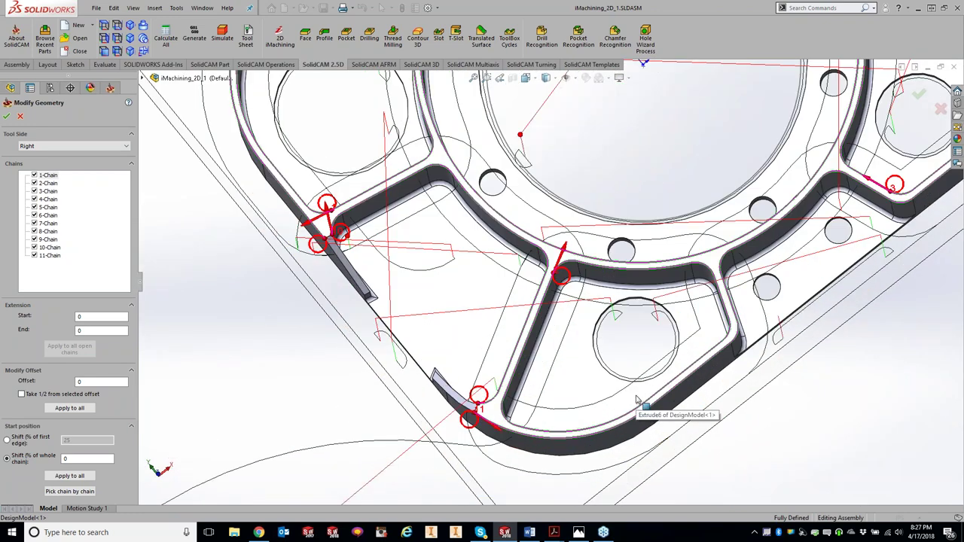
{"action": "key", "text": "z"}
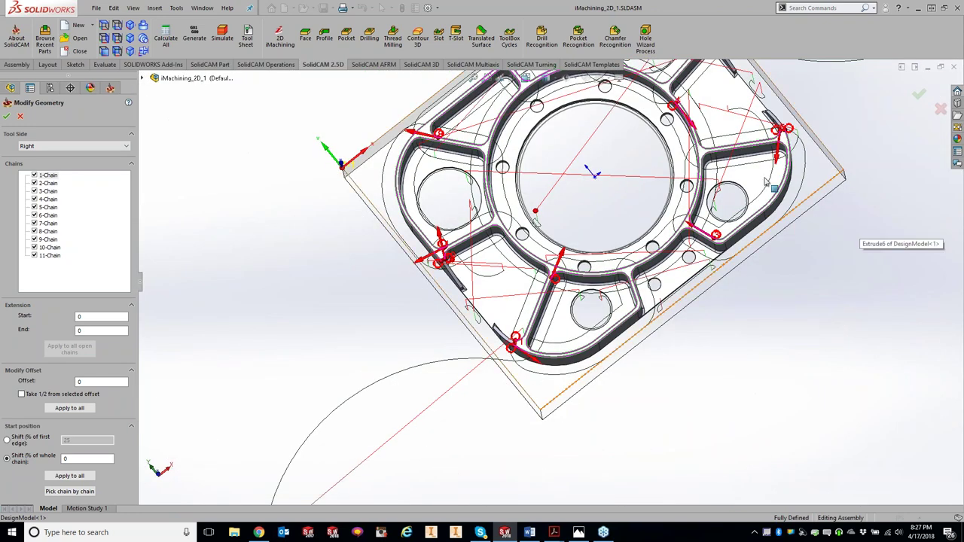
Step: Confirm the geometry, recalculate the toolpath, and set Lead in to None
{"action": "left_click", "coordinate": [6, 116]}
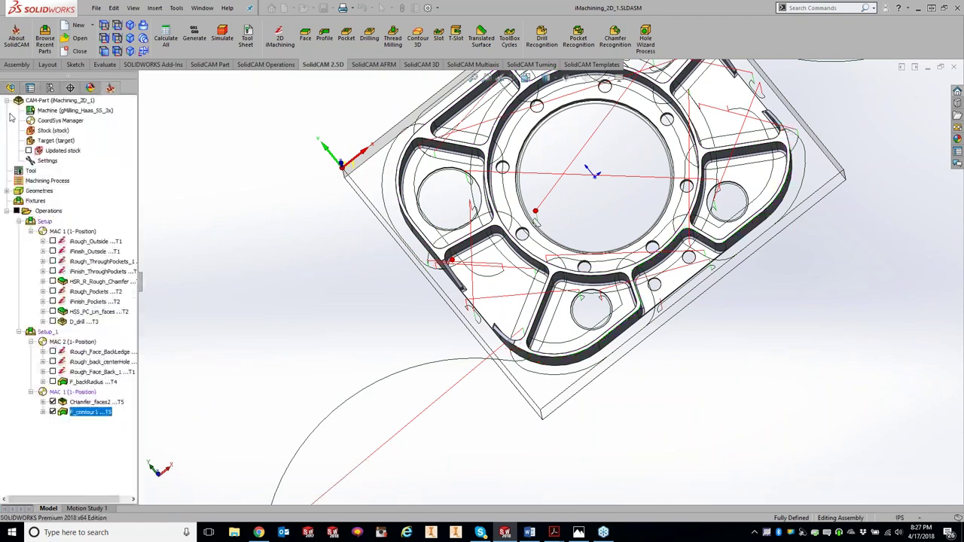
{"action": "left_click", "coordinate": [174, 402]}
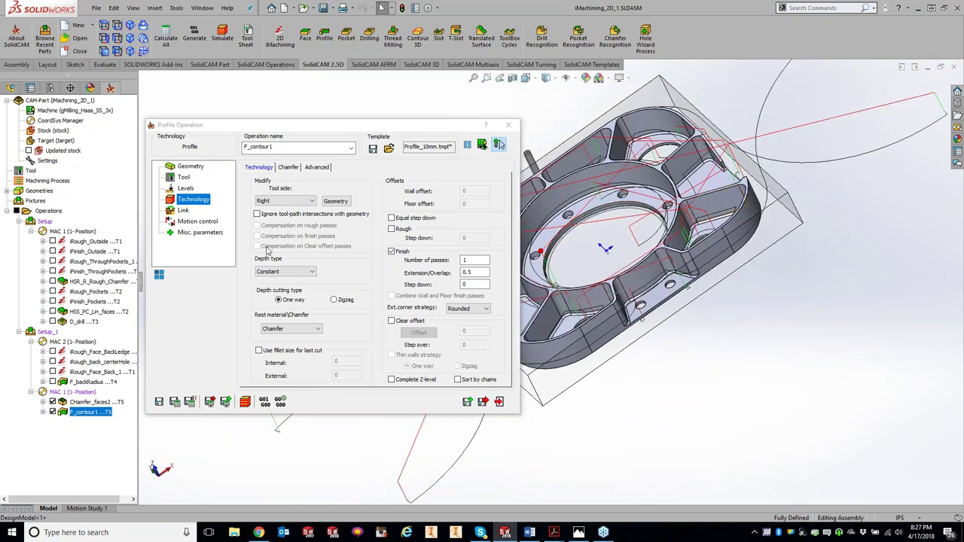
{"action": "left_click", "coordinate": [187, 211]}
{"action": "left_click", "coordinate": [301, 249]}
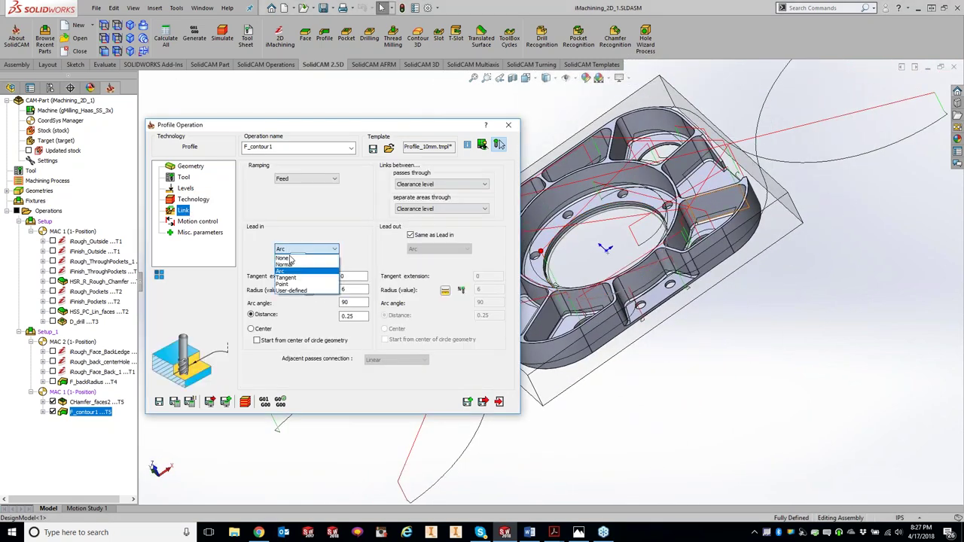
{"action": "left_click", "coordinate": [297, 258]}
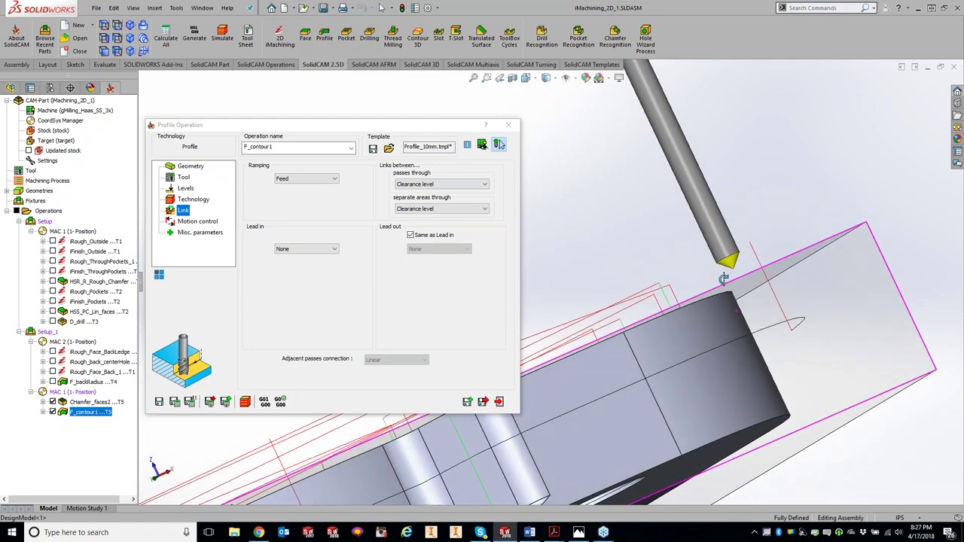
Step: Review the Technology, Levels, Geometry and Tool pages, including the spot drill's details
{"action": "left_click", "coordinate": [199, 201]}
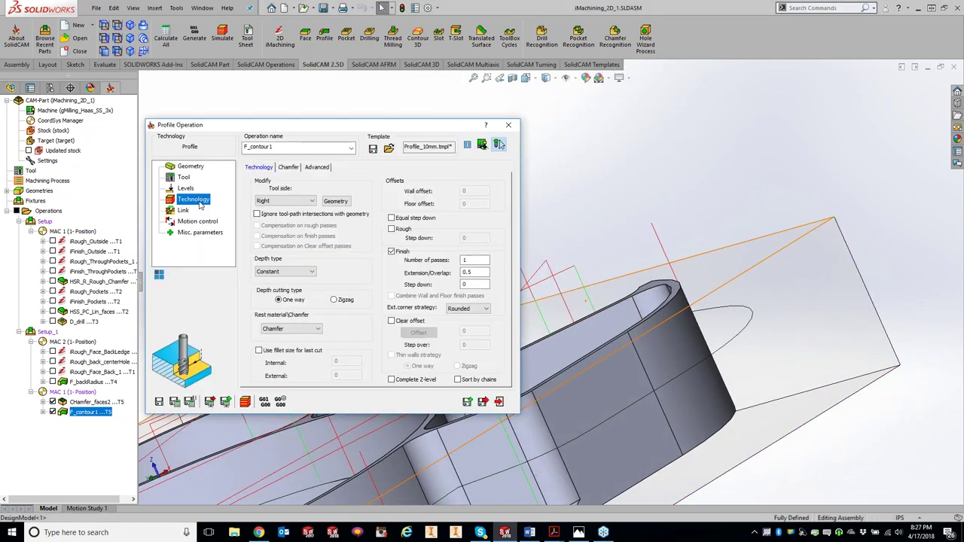
{"action": "left_click", "coordinate": [186, 189]}
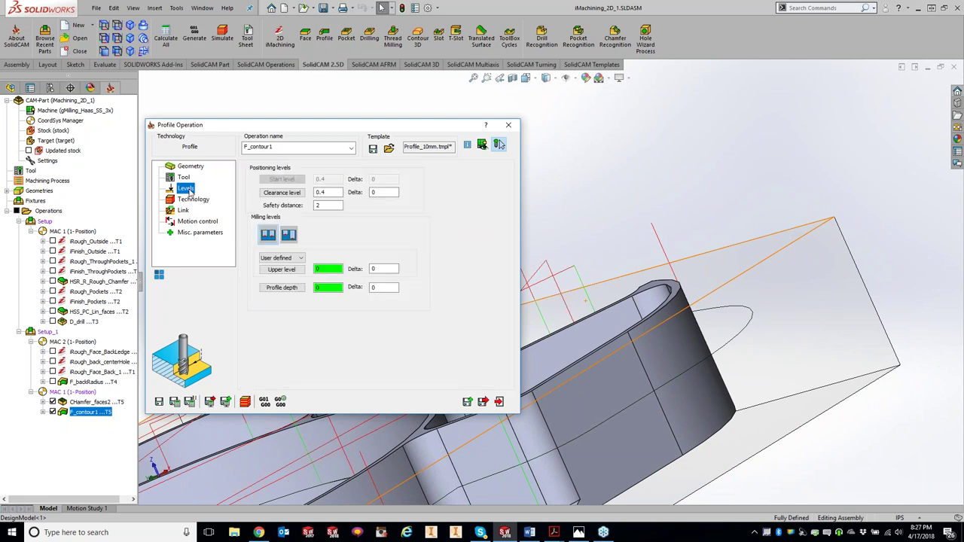
{"action": "left_click", "coordinate": [191, 169]}
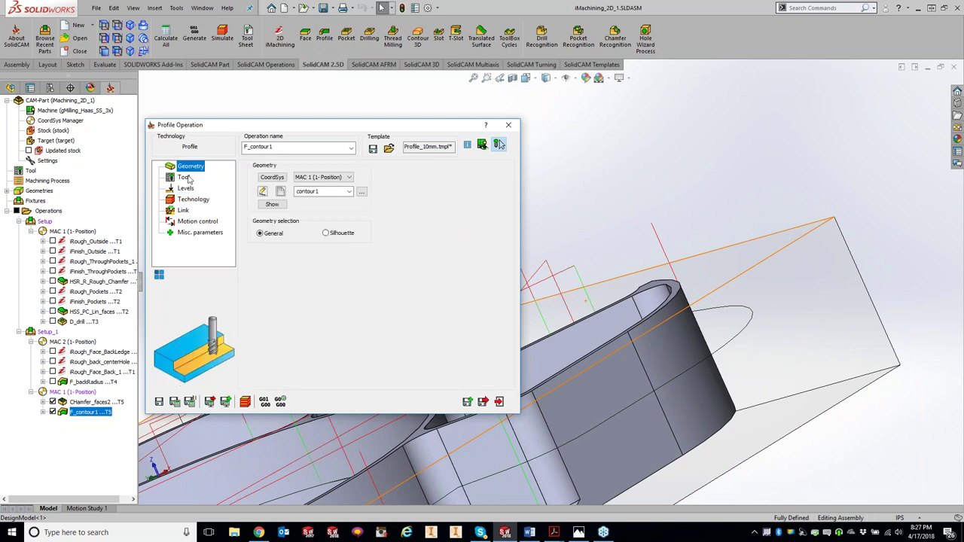
{"action": "left_click", "coordinate": [184, 178]}
{"action": "left_click", "coordinate": [246, 173]}
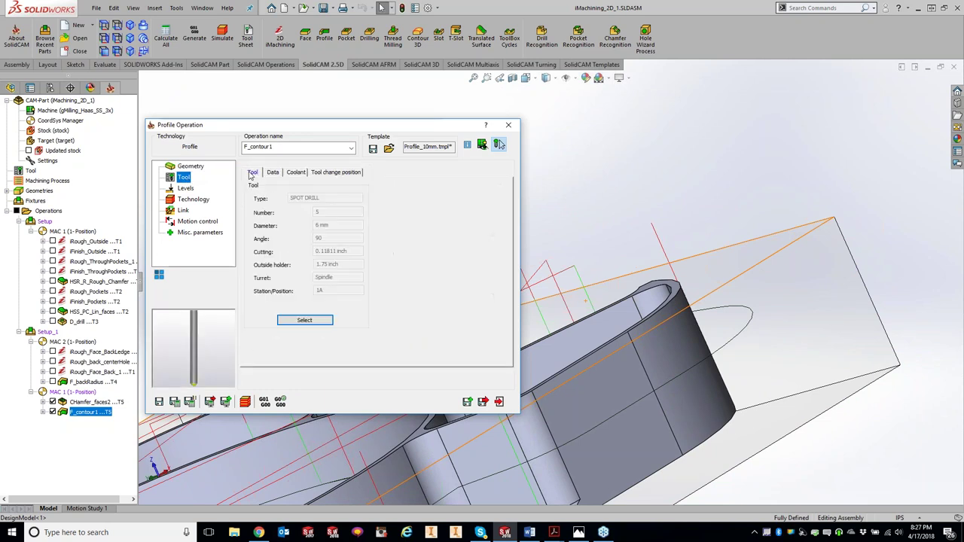
{"action": "left_click", "coordinate": [185, 189]}
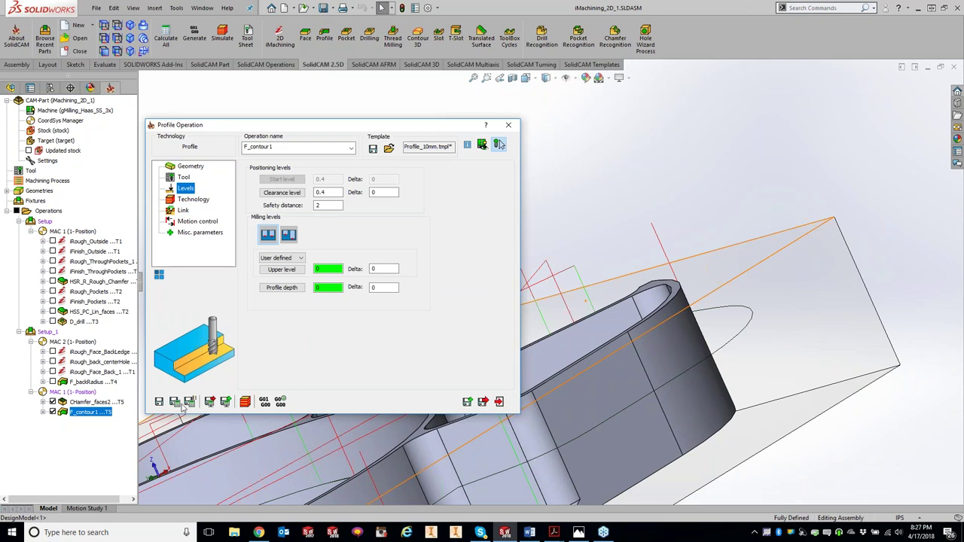
{"action": "left_click", "coordinate": [328, 287]}
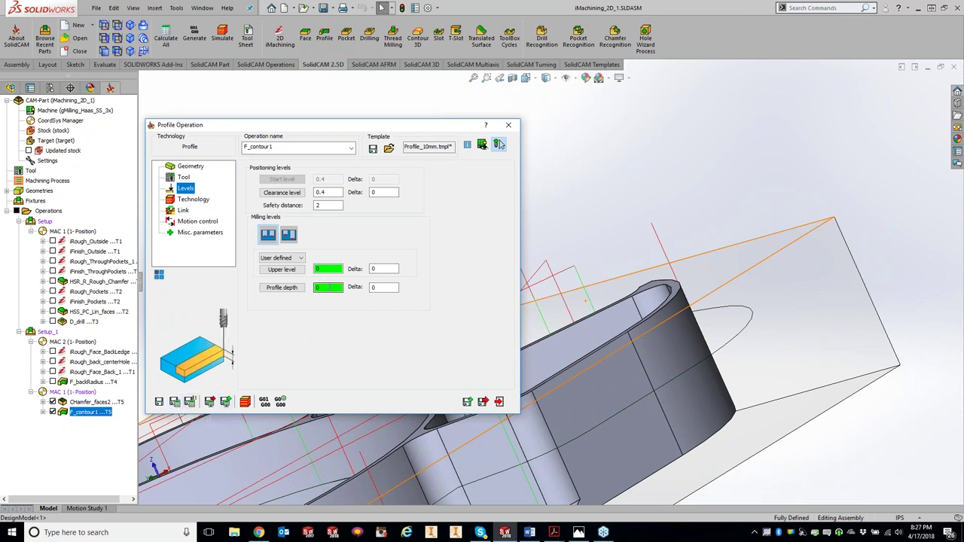
{"action": "key", "text": "Tab"}
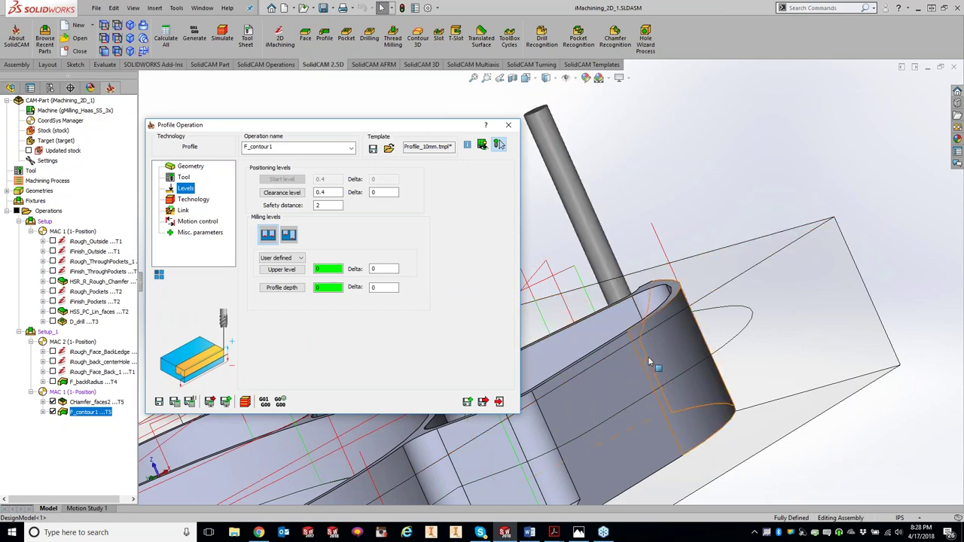
{"action": "middle_click_drag", "start_coordinate": [667, 357], "coordinate": [691, 358]}
{"action": "scroll", "coordinate": [691, 358], "scroll_direction": "up", "scroll_amount": 3}
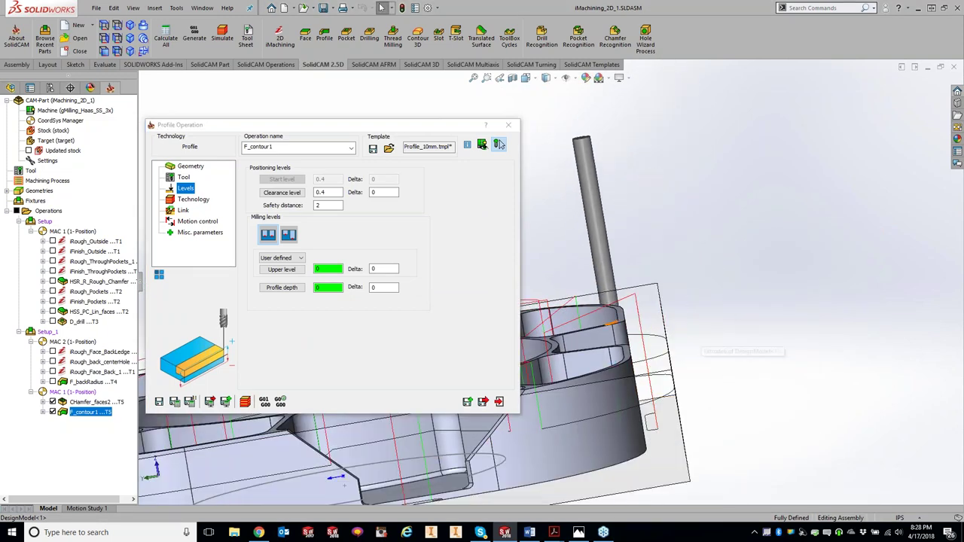
{"action": "middle_click_drag", "start_coordinate": [625, 332], "coordinate": [705, 362]}
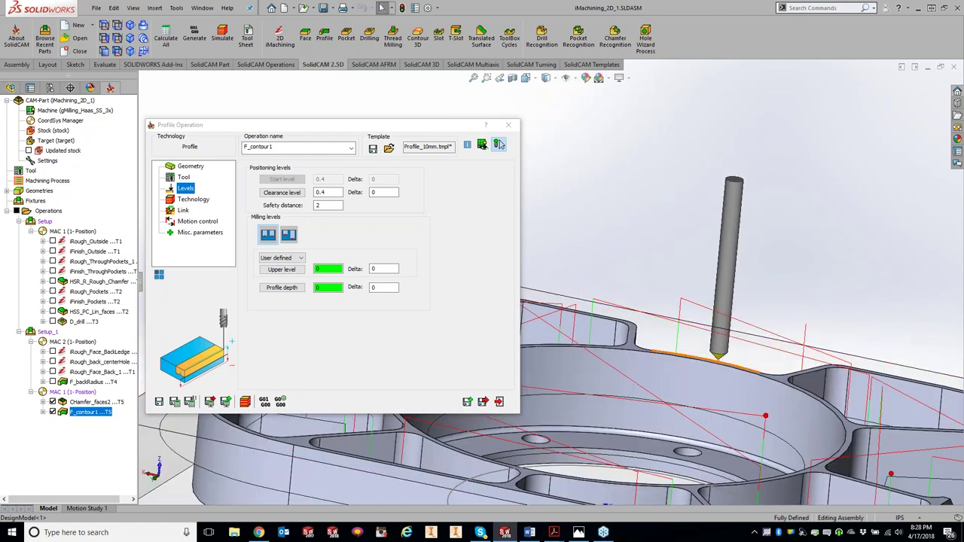
{"action": "scroll", "coordinate": [632, 372], "scroll_direction": "up", "scroll_amount": 3}
{"action": "middle_click_drag", "start_coordinate": [632, 372], "coordinate": [580, 385]}
{"action": "middle_click_drag", "start_coordinate": [609, 474], "coordinate": [734, 510]}
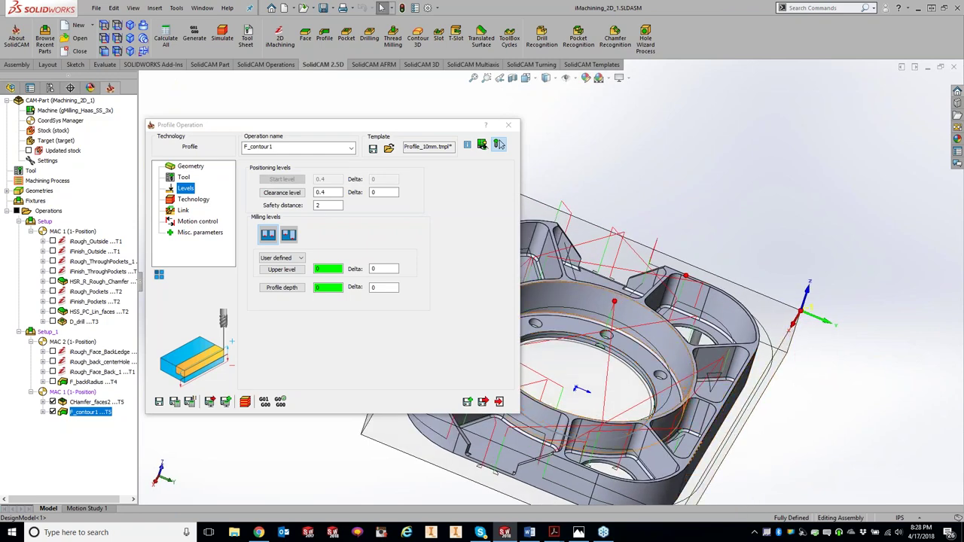
{"action": "middle_click_drag", "start_coordinate": [753, 370], "coordinate": [712, 280]}
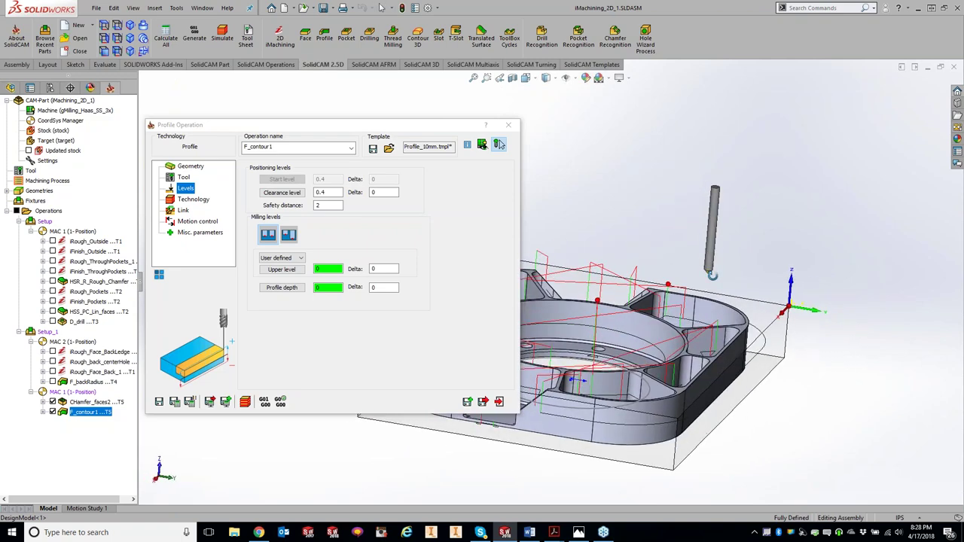
Step: Set the chamfer cutting diameter to 0.5 and save the operation
{"action": "left_click", "coordinate": [193, 199]}
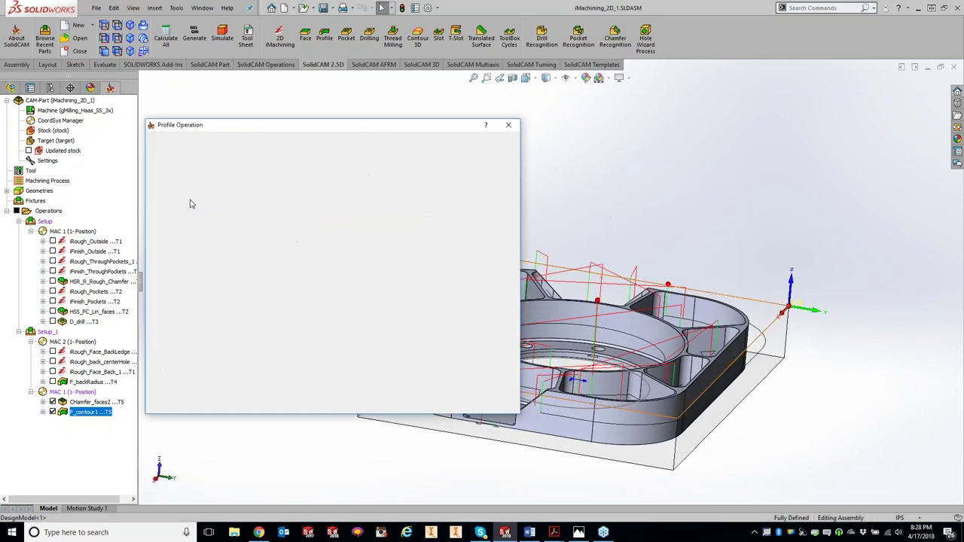
{"action": "left_click", "coordinate": [288, 167]}
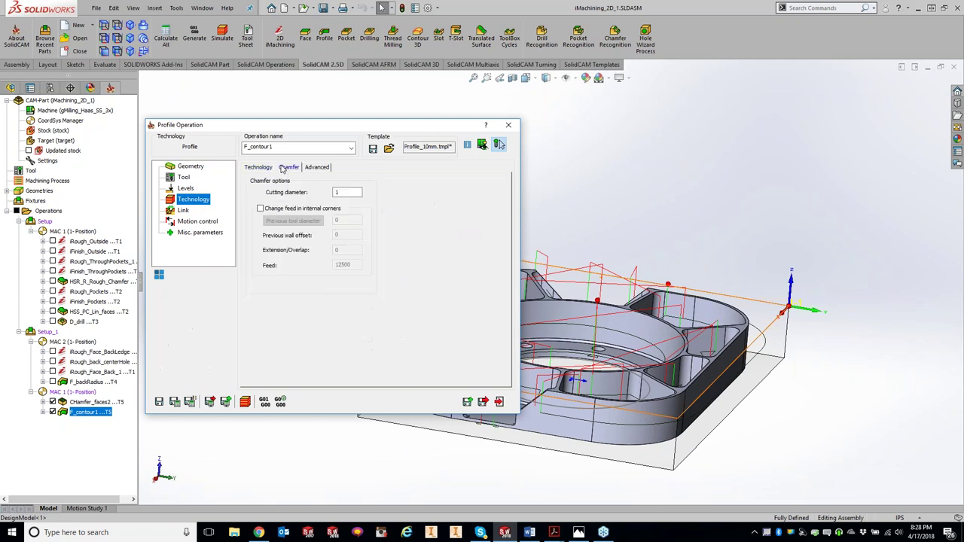
{"action": "double_click", "coordinate": [349, 193]}
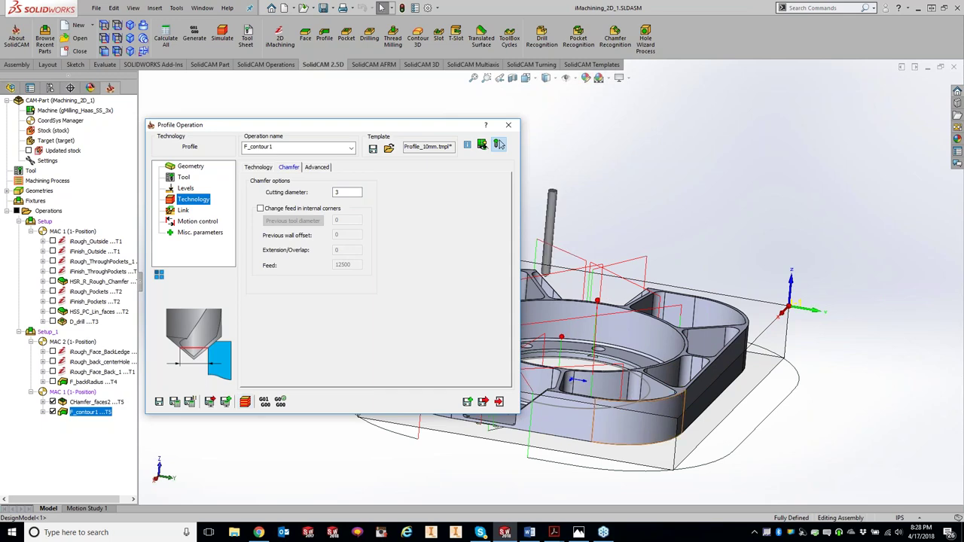
{"action": "middle_click_drag", "start_coordinate": [602, 422], "coordinate": [656, 433]}
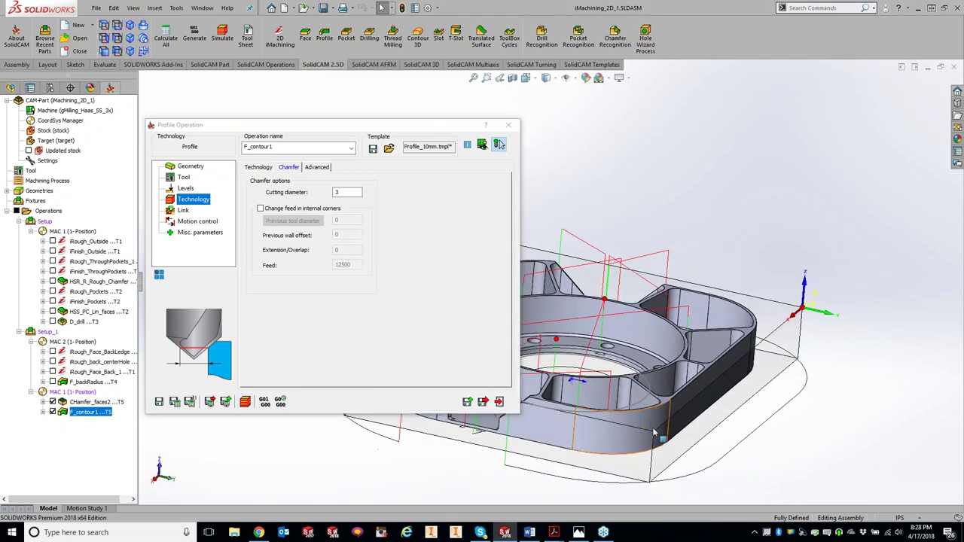
{"action": "left_click", "coordinate": [342, 192]}
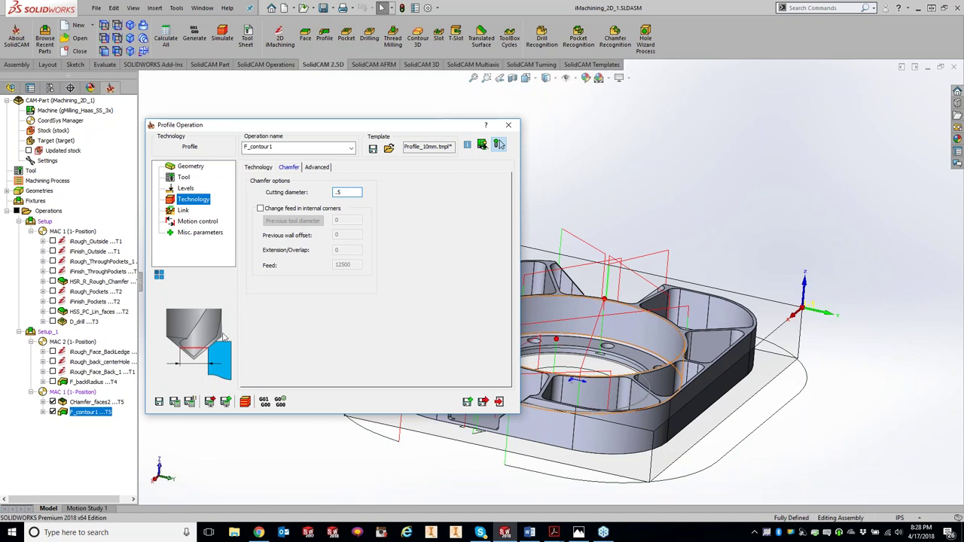
{"action": "left_click", "coordinate": [175, 403]}
Step: Browse the Link, Motion control, Misc parameters and Advanced technology pages
{"action": "left_click", "coordinate": [184, 210]}
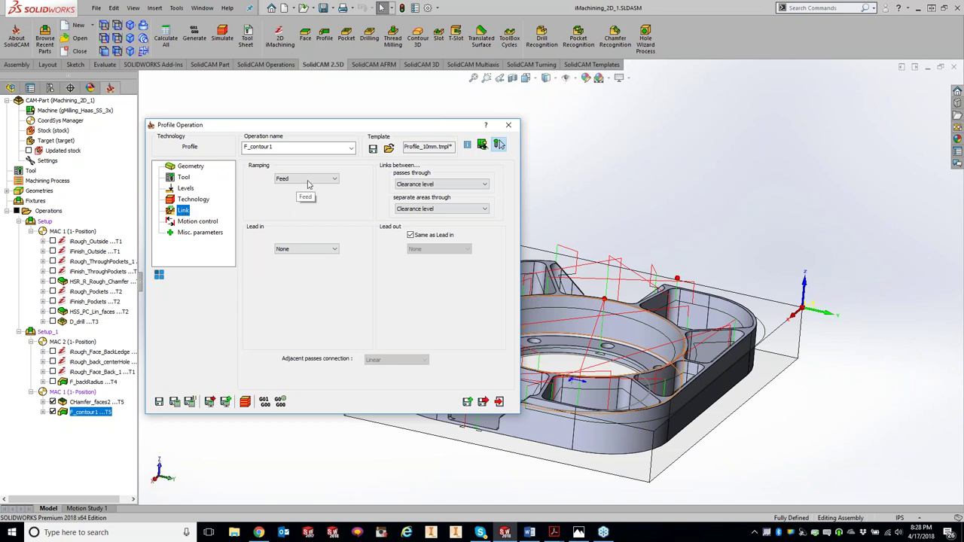
{"action": "left_click", "coordinate": [193, 221]}
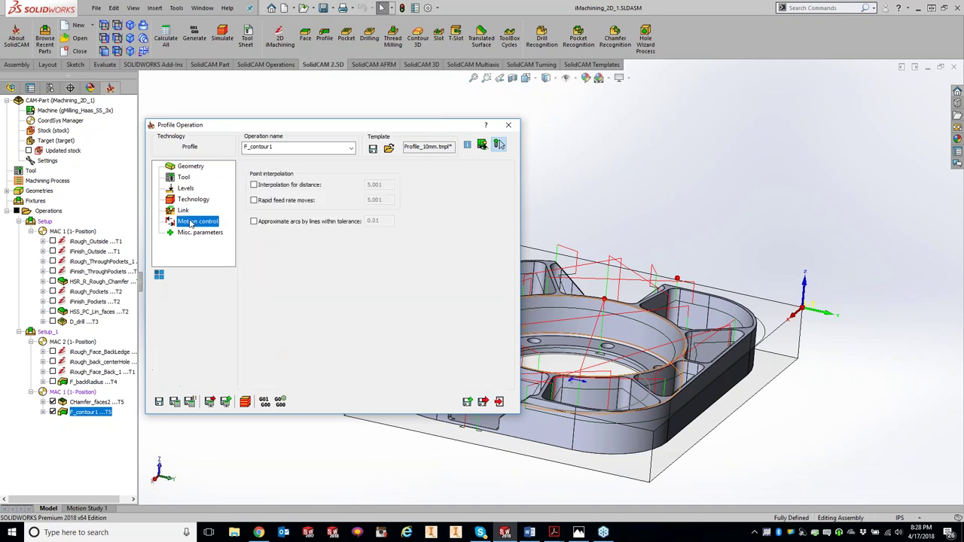
{"action": "left_click", "coordinate": [192, 234]}
{"action": "left_click", "coordinate": [189, 201]}
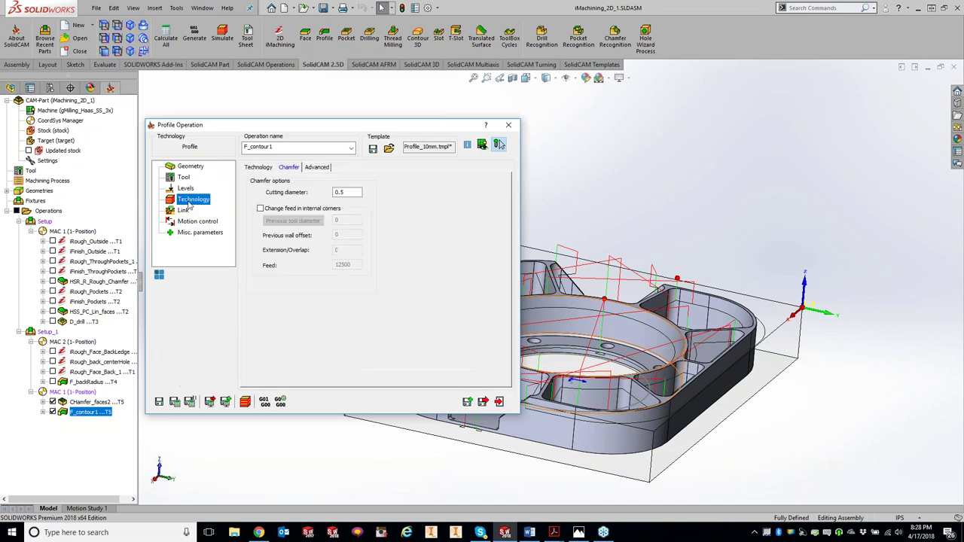
{"action": "left_click", "coordinate": [315, 167]}
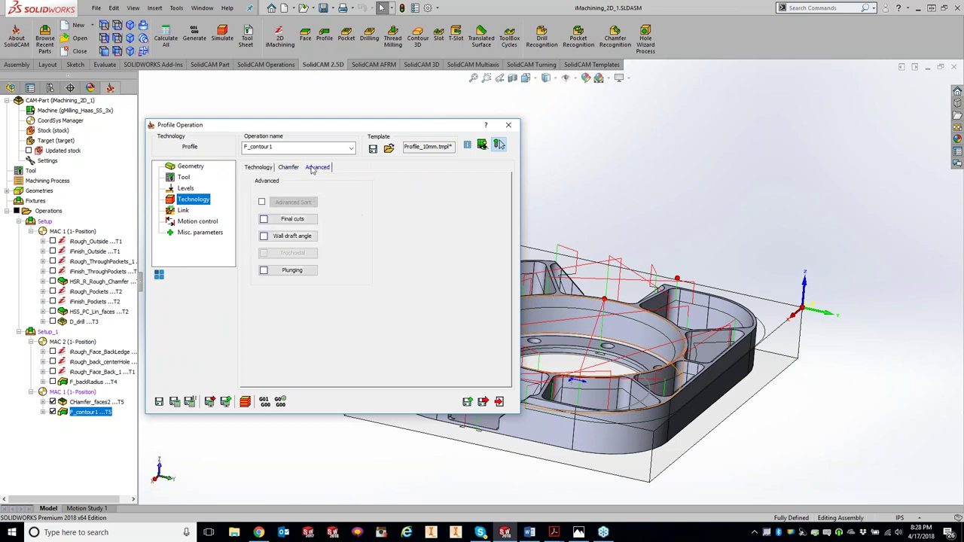
{"action": "left_click", "coordinate": [258, 167]}
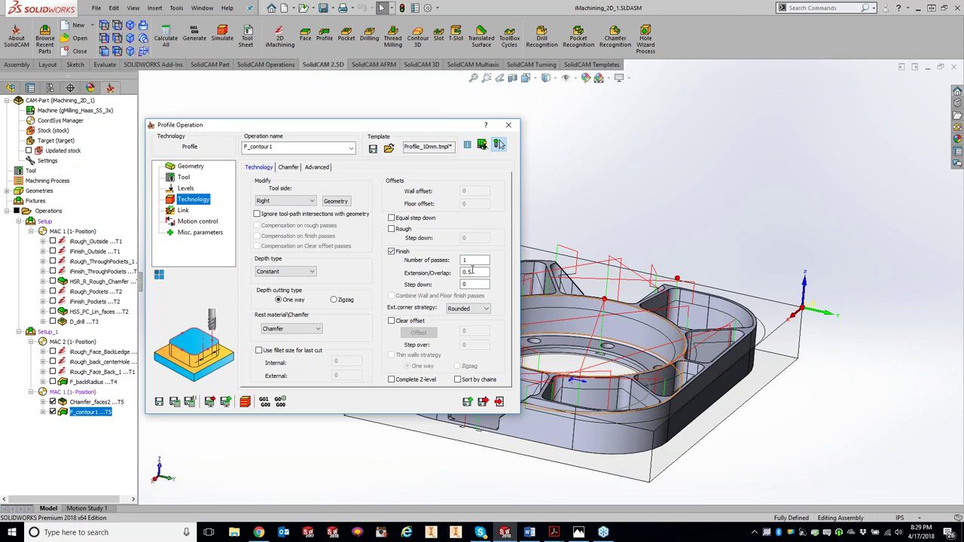
Step: Set Ext. corner strategy to Sharp, keeping the milling levels User defined
{"action": "left_click", "coordinate": [474, 309]}
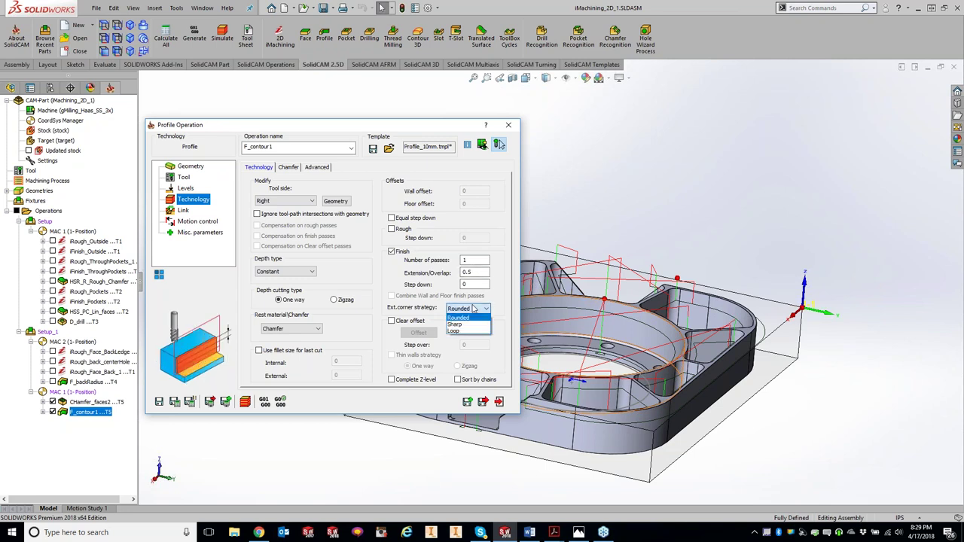
{"action": "left_click", "coordinate": [466, 324]}
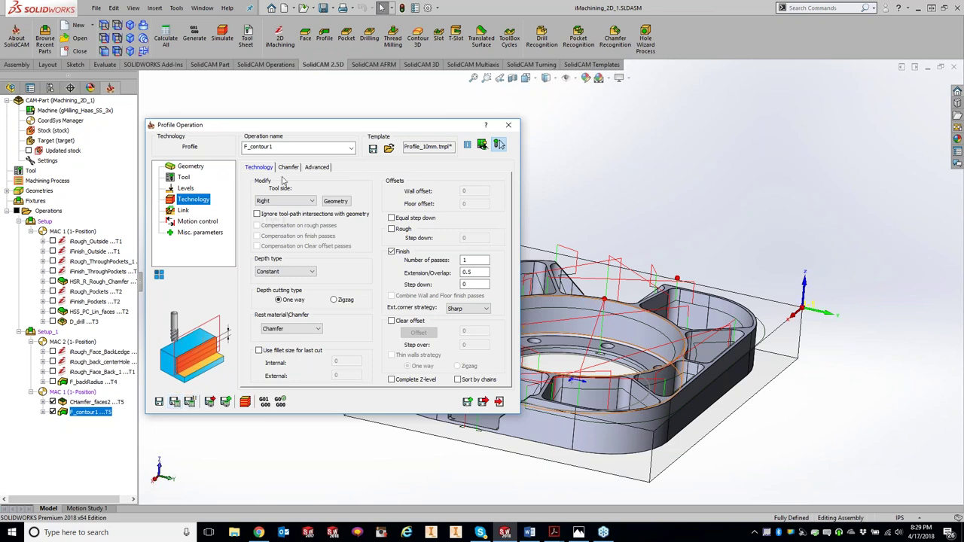
{"action": "left_click", "coordinate": [186, 188]}
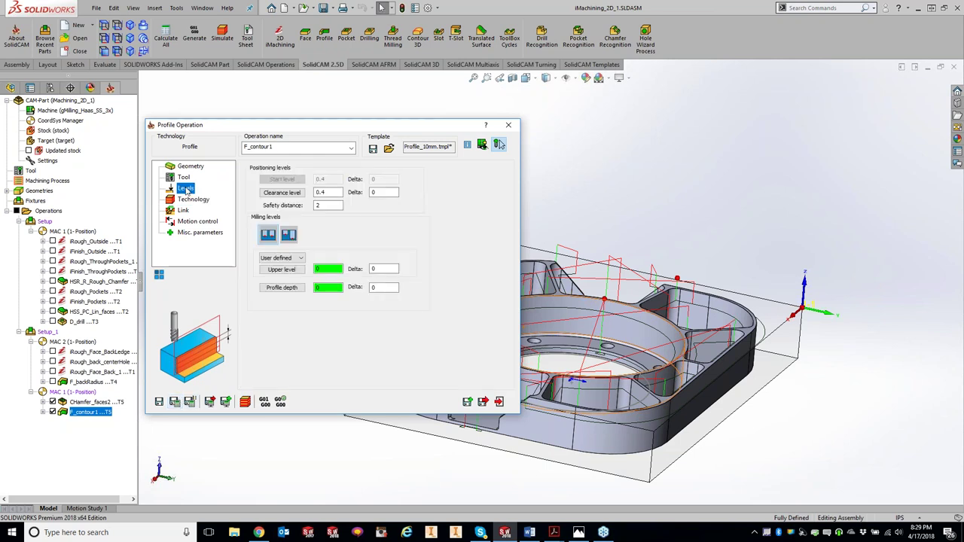
{"action": "left_click", "coordinate": [290, 235]}
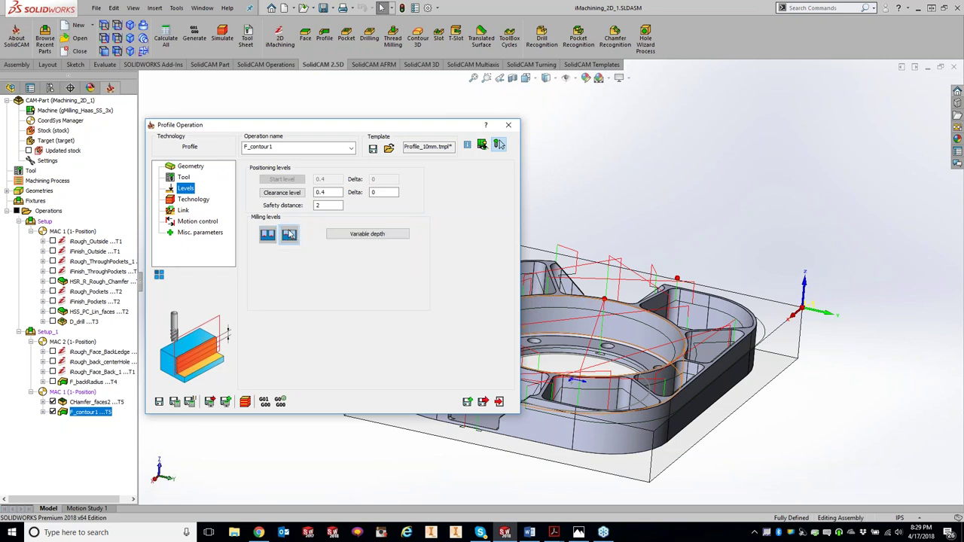
{"action": "left_click", "coordinate": [268, 236]}
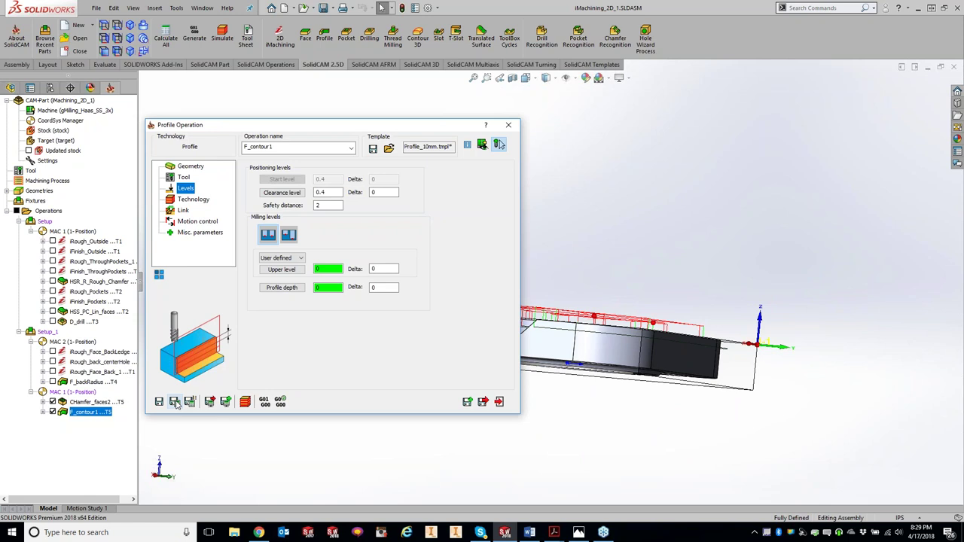
Step: Change the milling levels from User defined to By target, leaving upper level 0
{"action": "left_click", "coordinate": [384, 268]}
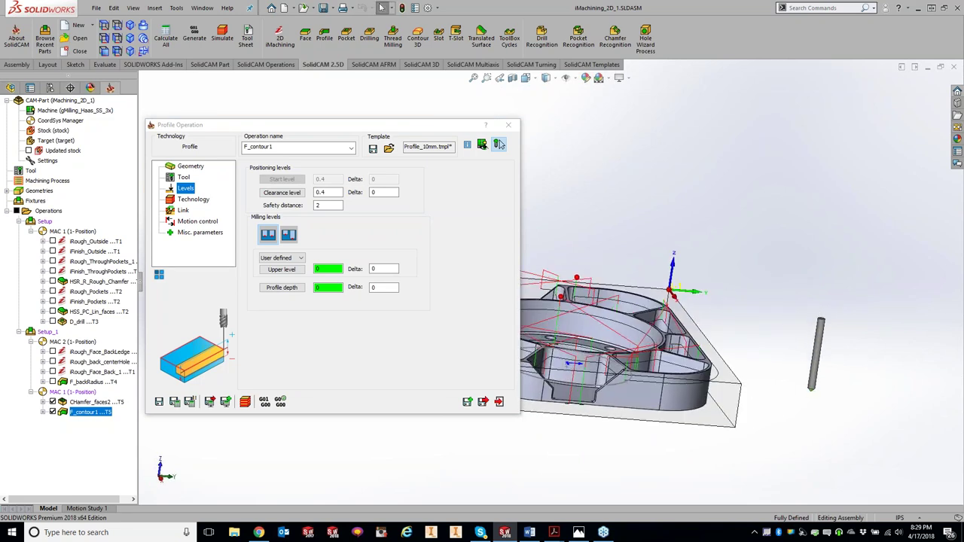
{"action": "left_click", "coordinate": [284, 258]}
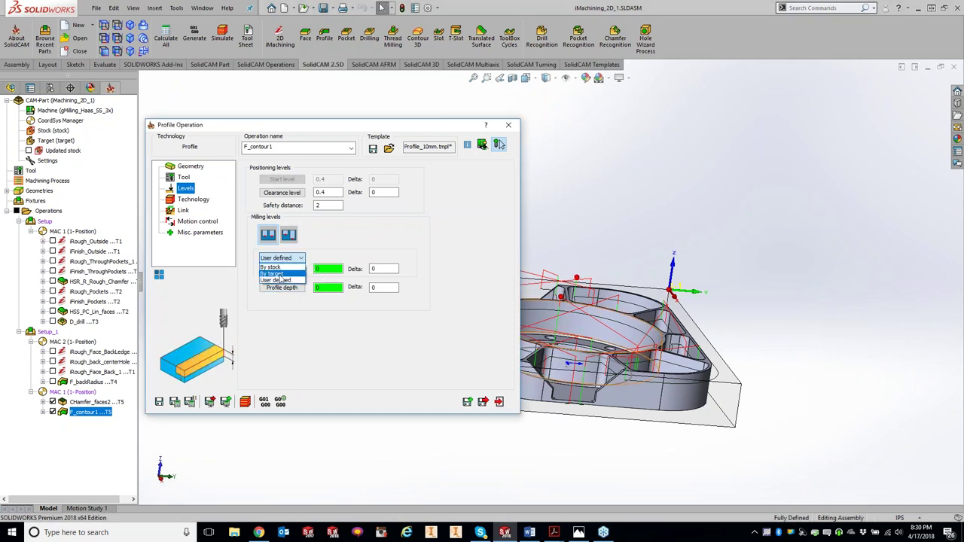
{"action": "left_click", "coordinate": [277, 274]}
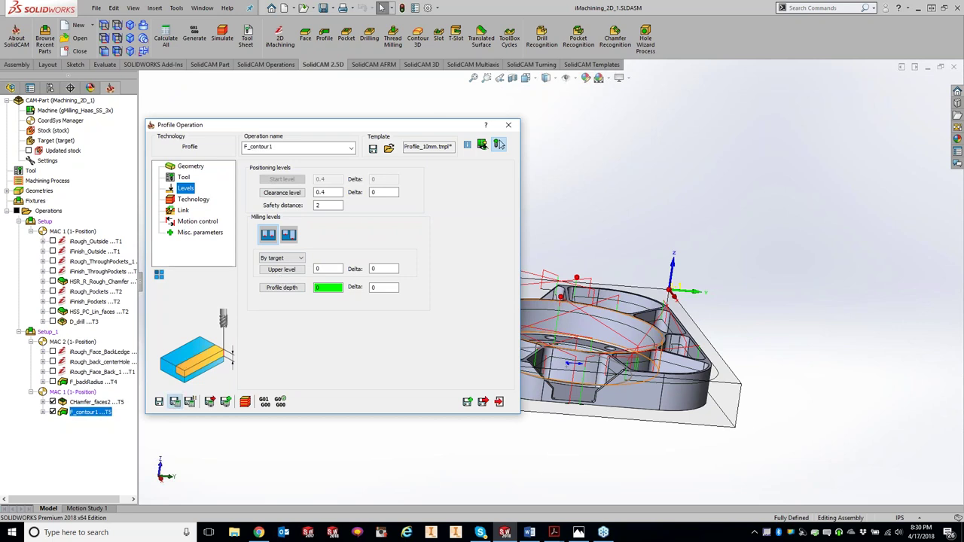
{"action": "left_click", "coordinate": [498, 144]}
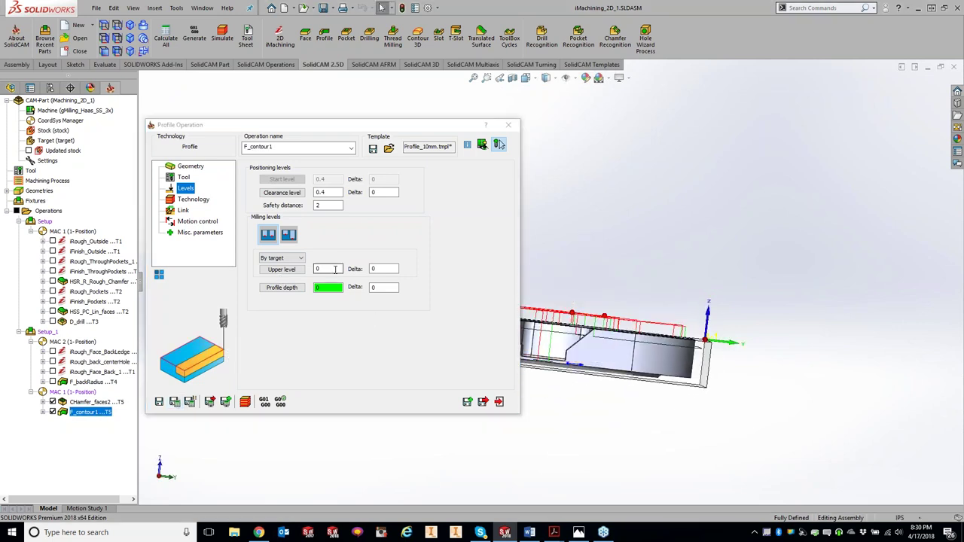
{"action": "left_click", "coordinate": [197, 202]}
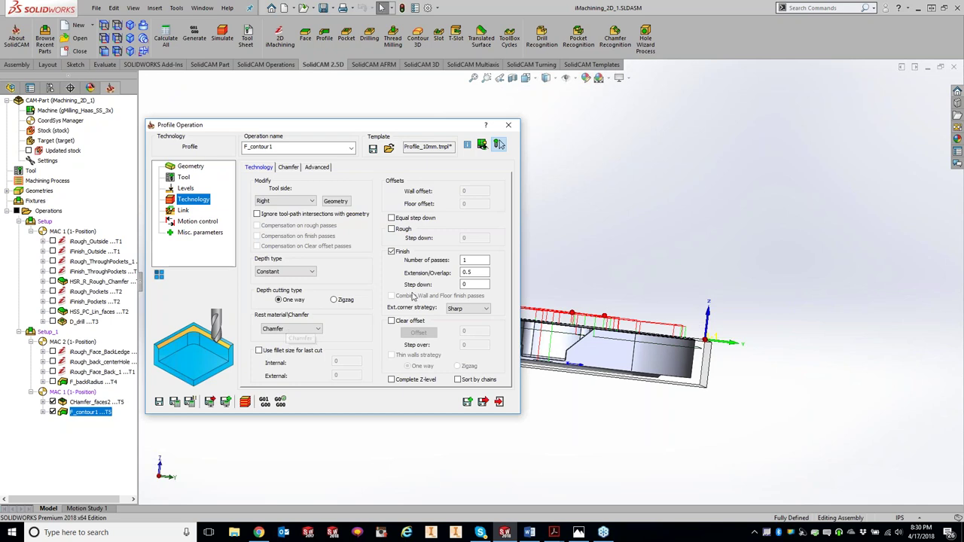
Step: Change the chamfer cutting diameter to 0.1, save the operation, and launch its simulation
{"action": "left_click", "coordinate": [289, 167]}
{"action": "left_click", "coordinate": [346, 192]}
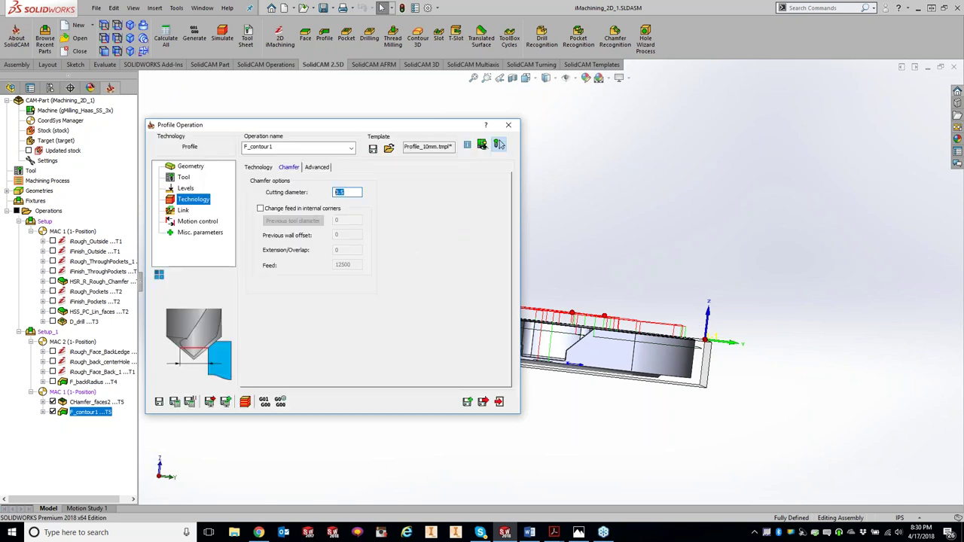
{"action": "type", "text": ".1"}
{"action": "left_click", "coordinate": [175, 402]}
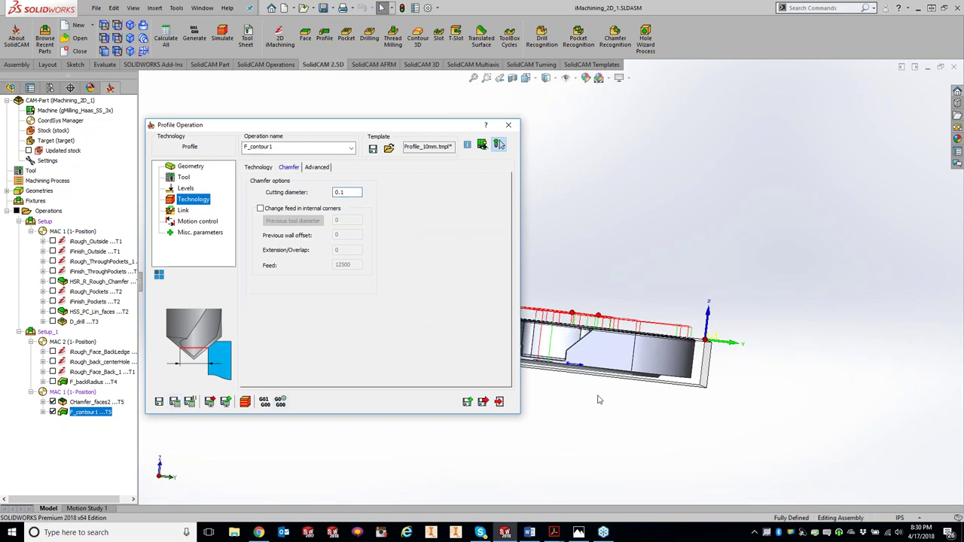
{"action": "middle_click_drag", "start_coordinate": [643, 356], "coordinate": [663, 420]}
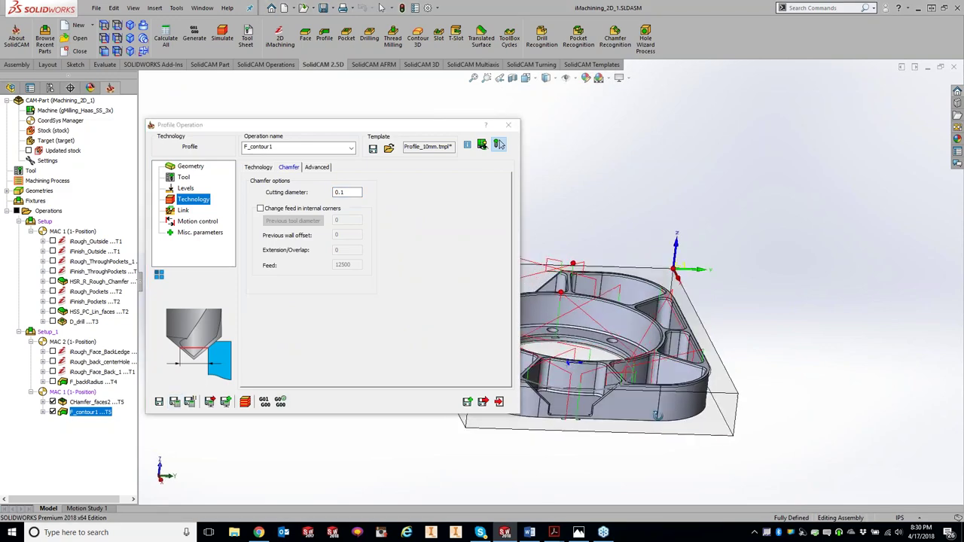
{"action": "left_click", "coordinate": [499, 145]}
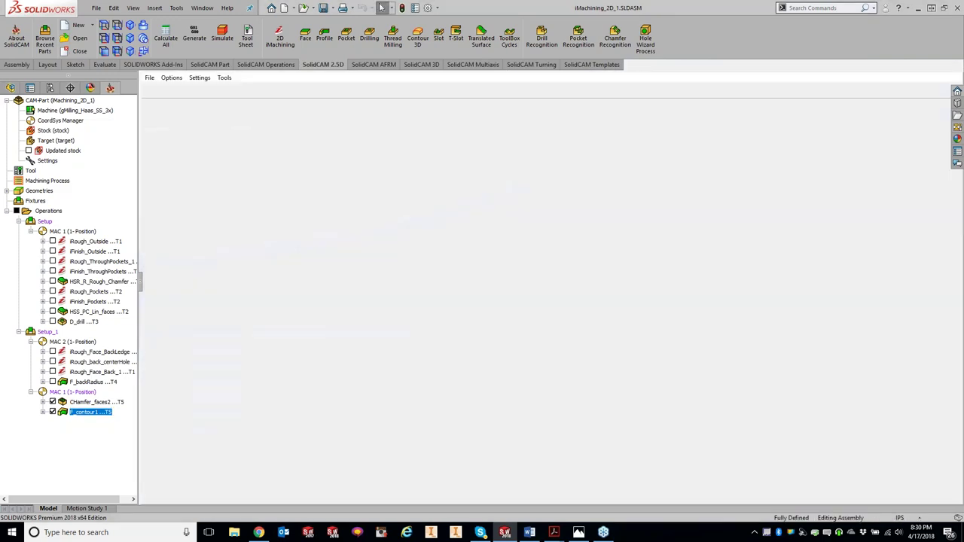
Step: Play the SolidVerify simulation, view it from a new angle, and close it
{"action": "left_click", "coordinate": [61, 433]}
{"action": "scroll", "coordinate": [600, 336], "scroll_direction": "up", "scroll_amount": 5}
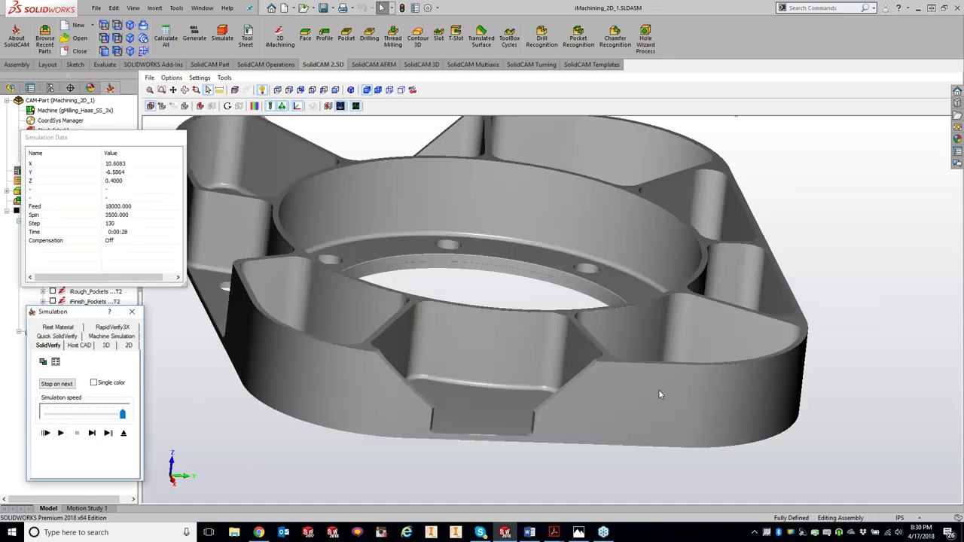
{"action": "middle_click_drag", "start_coordinate": [632, 374], "coordinate": [222, 196]}
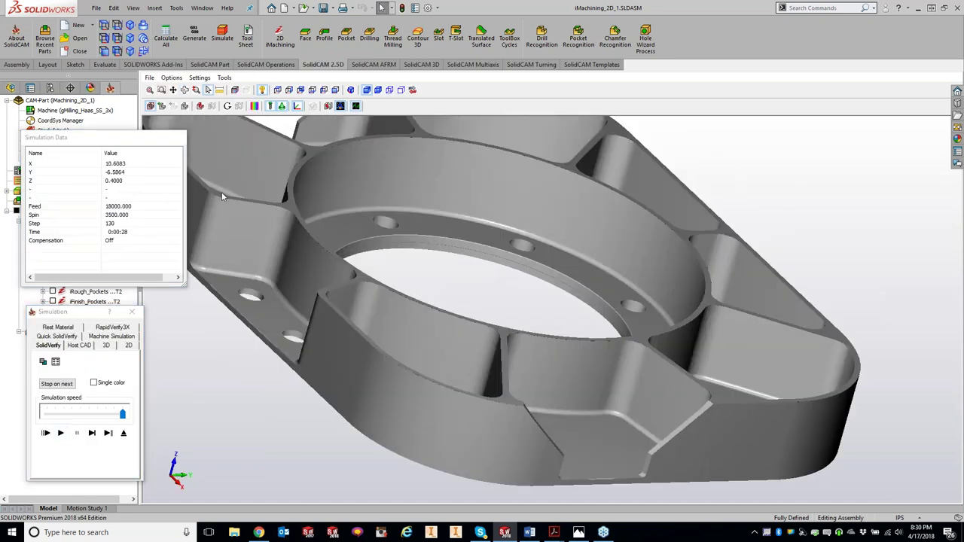
{"action": "left_click", "coordinate": [131, 311]}
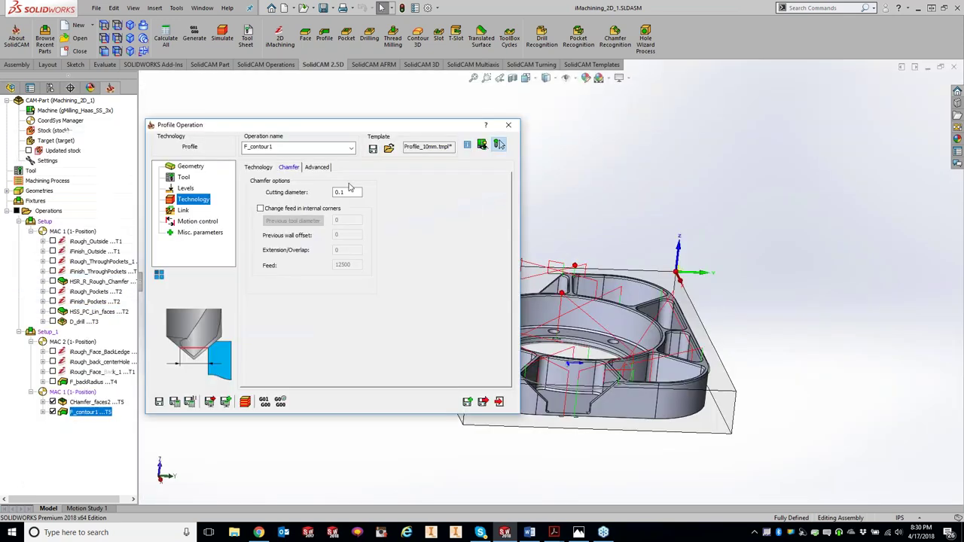
Step: Set the Levels profile depth delta to -0.01, then recalculate and simulate the chamfer operation
{"action": "left_click", "coordinate": [185, 188]}
{"action": "left_click", "coordinate": [380, 287]}
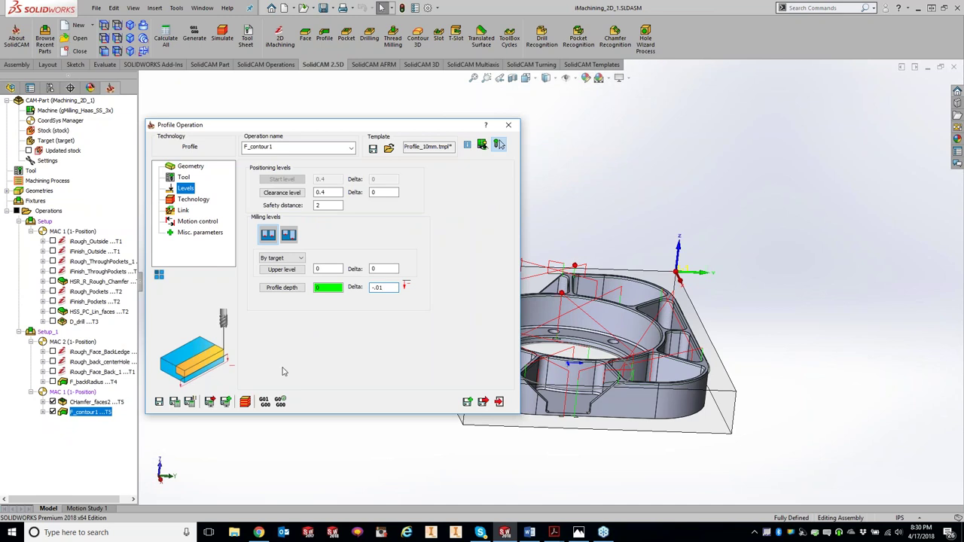
{"action": "left_click", "coordinate": [175, 402]}
{"action": "left_click", "coordinate": [246, 401]}
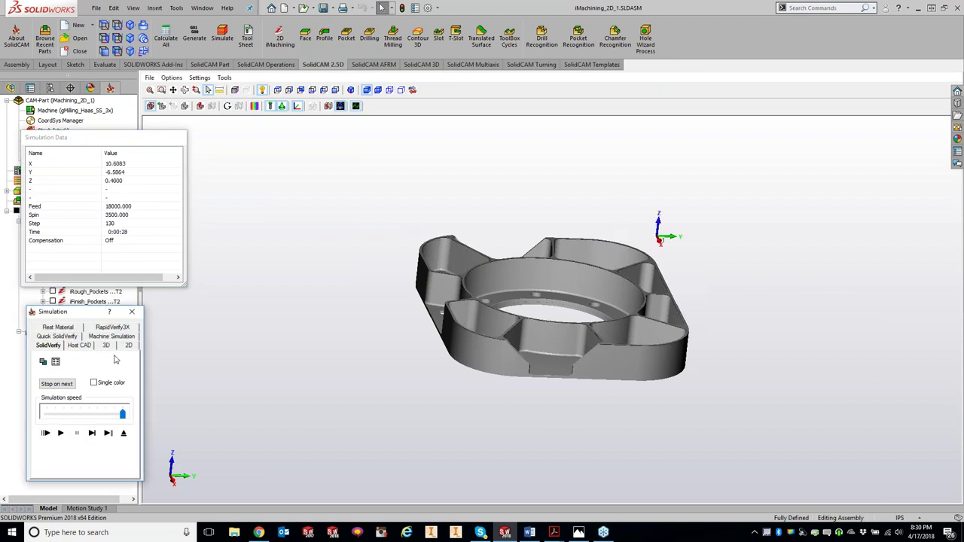
Step: Step through the simulation, zooming edge-on to the spot drill tip, then close it
{"action": "left_click", "coordinate": [93, 434]}
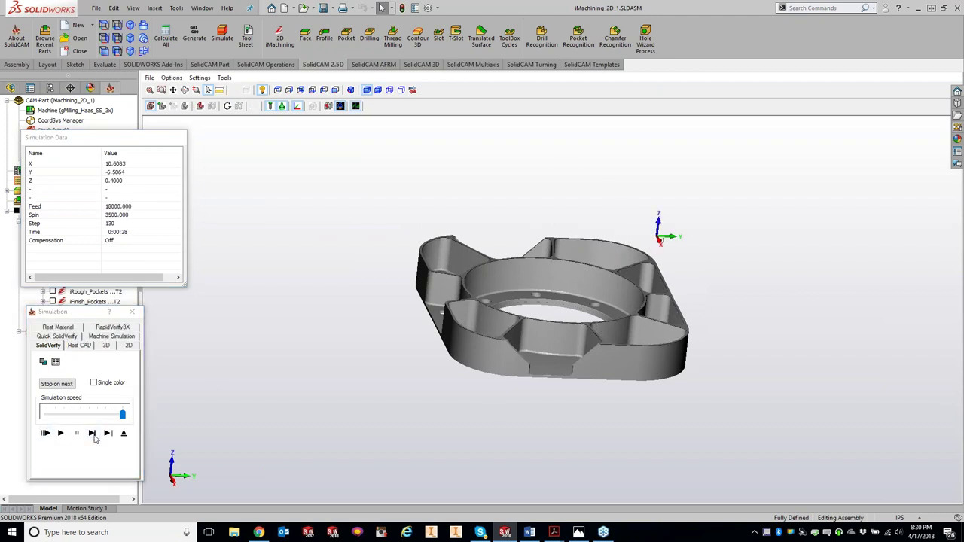
{"action": "left_click", "coordinate": [93, 434]}
{"action": "left_click", "coordinate": [93, 435]}
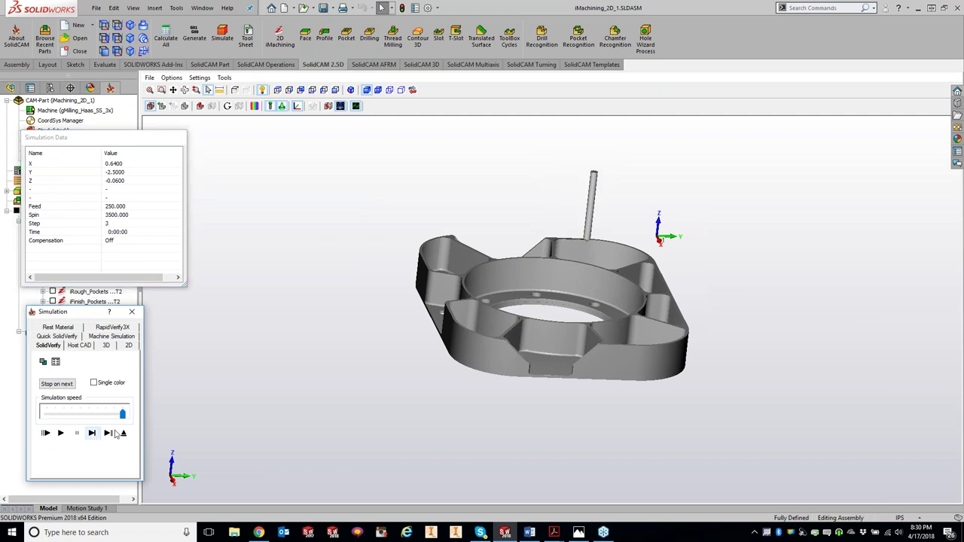
{"action": "middle_click_drag", "start_coordinate": [813, 333], "coordinate": [738, 321]}
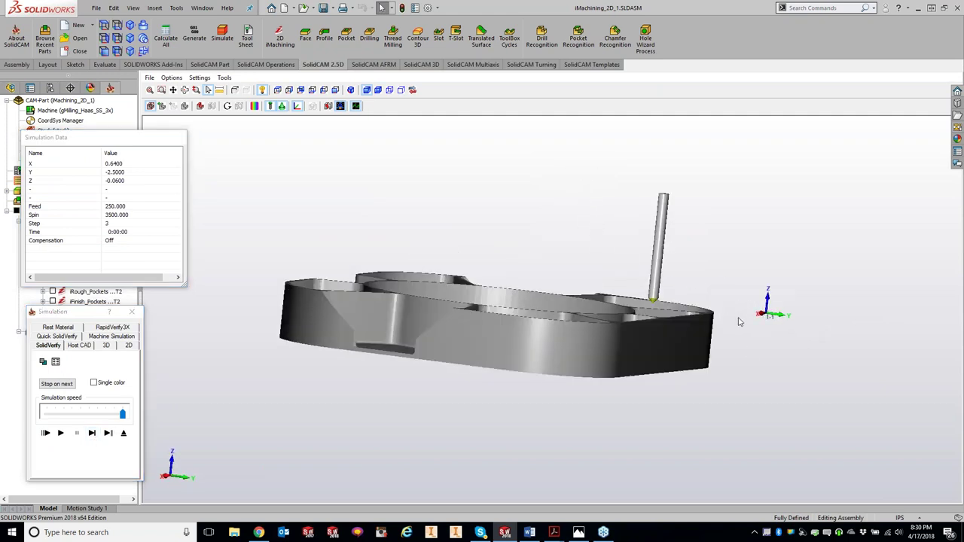
{"action": "scroll", "coordinate": [736, 321], "scroll_direction": "up", "scroll_amount": 3}
{"action": "scroll", "coordinate": [736, 321], "scroll_direction": "up", "scroll_amount": 5}
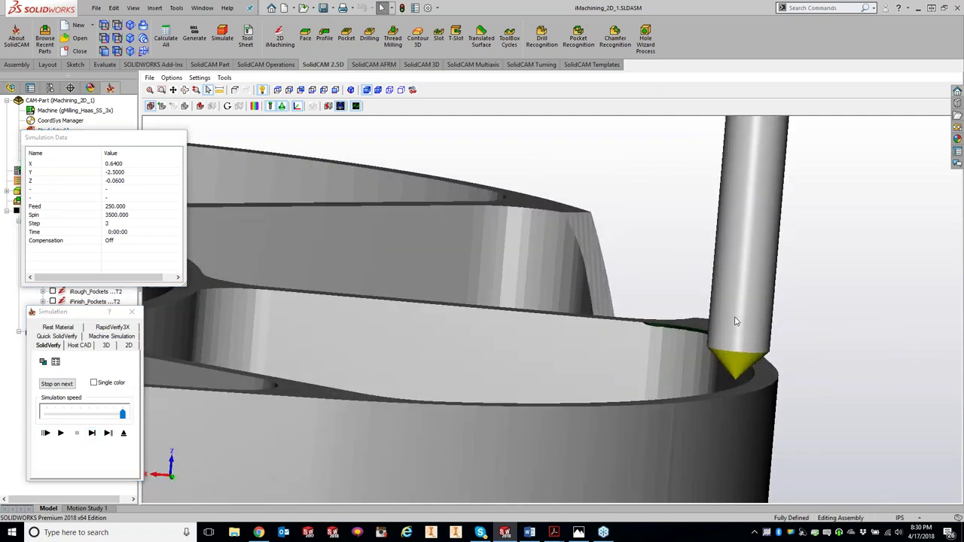
{"action": "scroll", "coordinate": [737, 322], "scroll_direction": "down", "scroll_amount": 3}
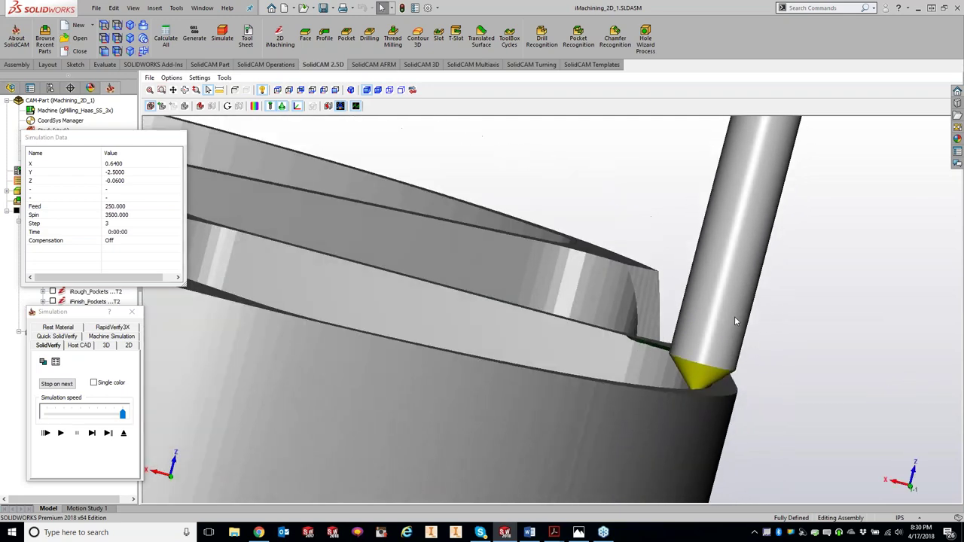
{"action": "scroll", "coordinate": [736, 322], "scroll_direction": "up", "scroll_amount": 2}
{"action": "key", "text": "Up"}
{"action": "key", "text": "Up"}
{"action": "key", "text": "Up"}
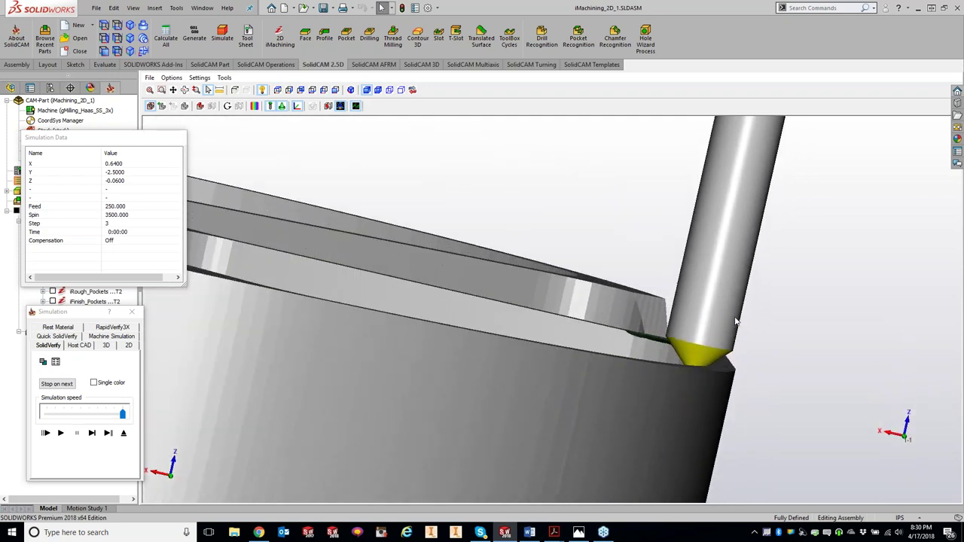
{"action": "left_click", "coordinate": [134, 311]}
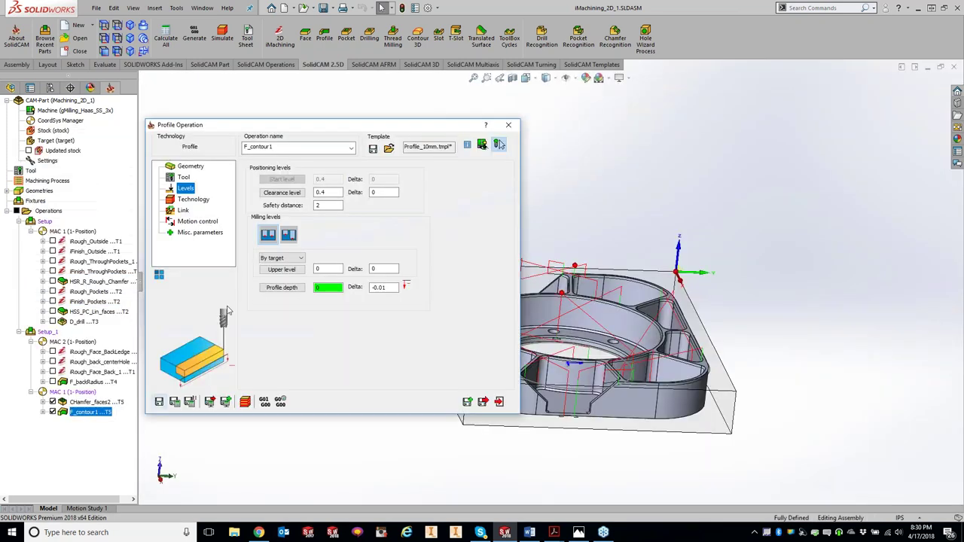
Step: Change the chamfer cutting diameter from 0.1 to 1 and recalculate the toolpath
{"action": "left_click", "coordinate": [193, 200]}
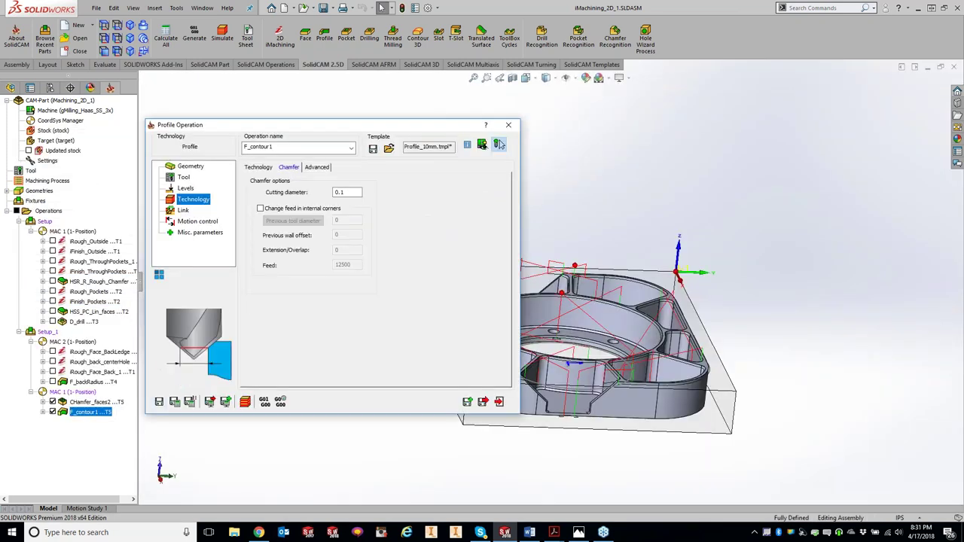
{"action": "left_click", "coordinate": [348, 191]}
{"action": "double_click", "coordinate": [346, 192]}
{"action": "type", "text": "1"}
{"action": "left_click", "coordinate": [244, 401]}
Step: Step through the recalculated chamfer toolpath in SolidVerify, then close the simulation
{"action": "left_click", "coordinate": [499, 144]}
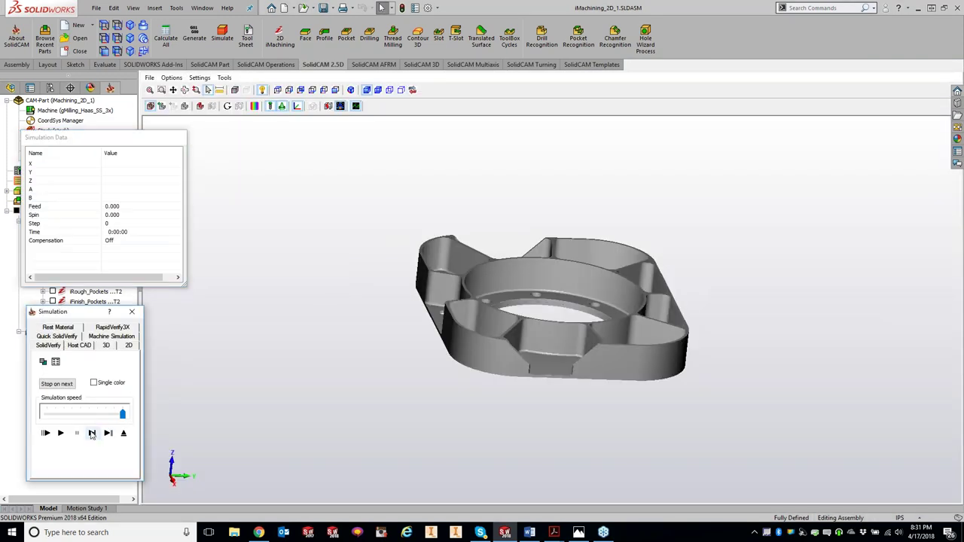
{"action": "left_click", "coordinate": [92, 433]}
{"action": "left_click", "coordinate": [92, 433]}
{"action": "left_click", "coordinate": [92, 433]}
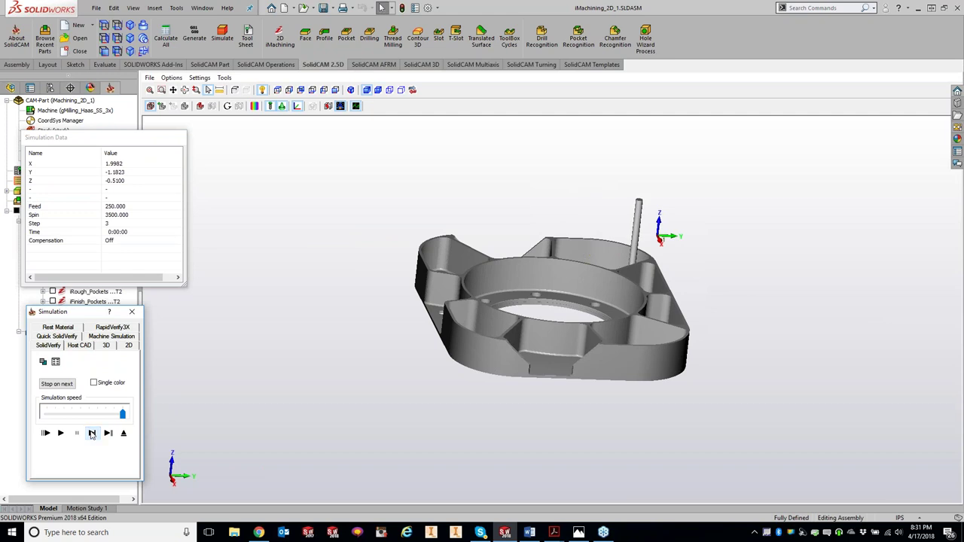
{"action": "left_click", "coordinate": [92, 433]}
{"action": "left_click", "coordinate": [91, 433]}
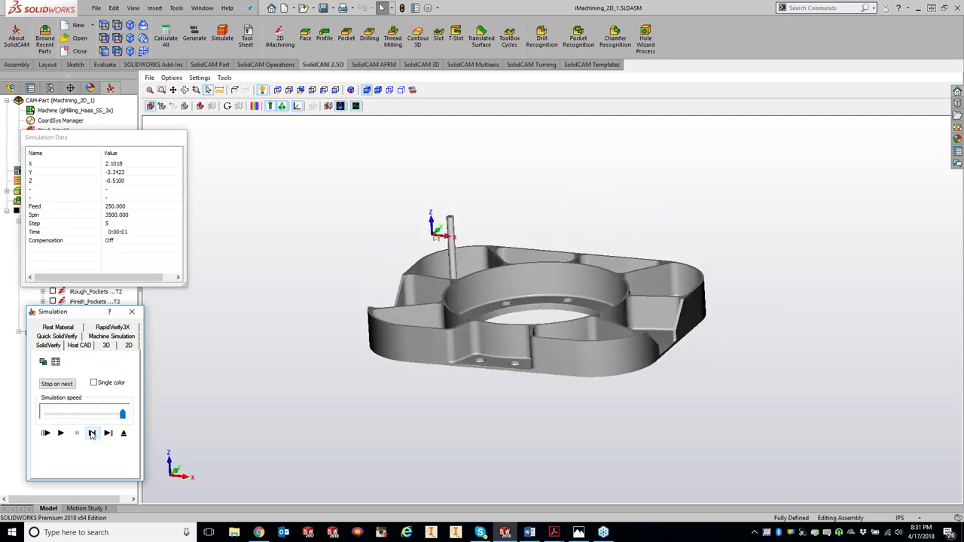
{"action": "left_click", "coordinate": [91, 433]}
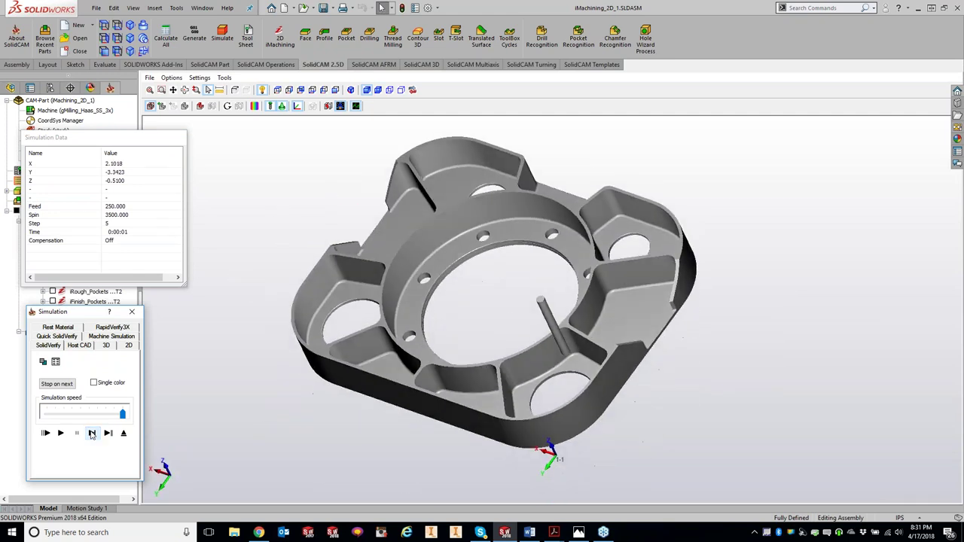
{"action": "left_click", "coordinate": [92, 433]}
{"action": "left_click", "coordinate": [92, 433]}
{"action": "left_click", "coordinate": [92, 433]}
{"action": "left_click", "coordinate": [92, 433]}
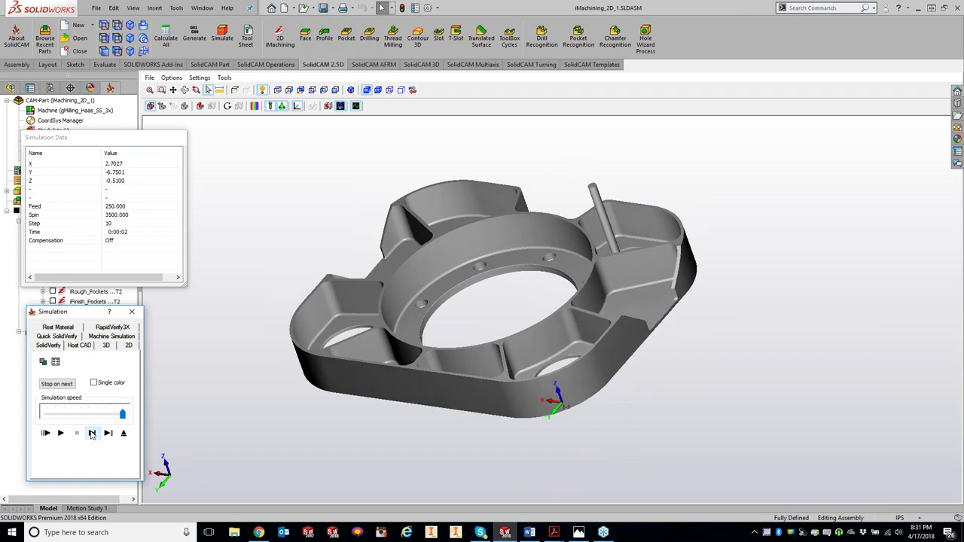
{"action": "left_click", "coordinate": [92, 433]}
{"action": "left_click", "coordinate": [92, 433]}
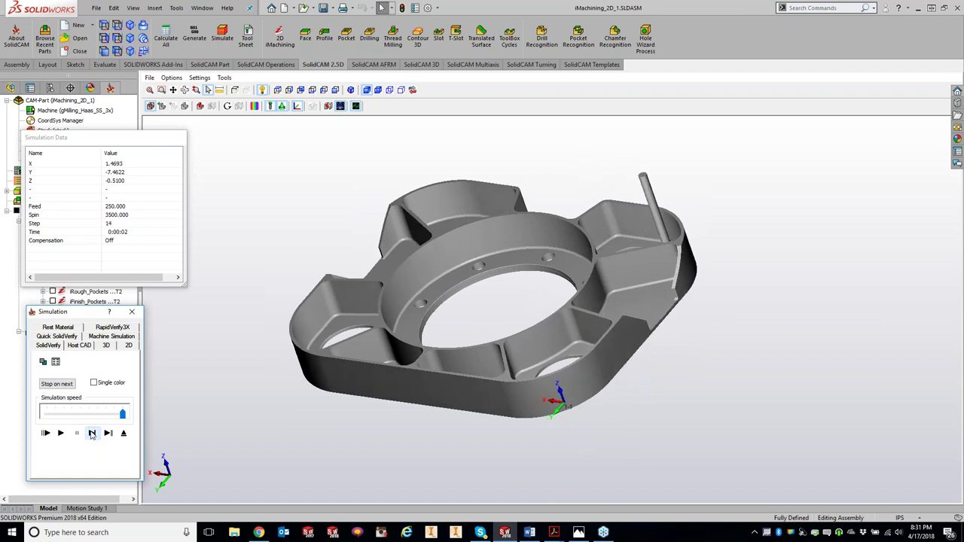
{"action": "left_click", "coordinate": [132, 311]}
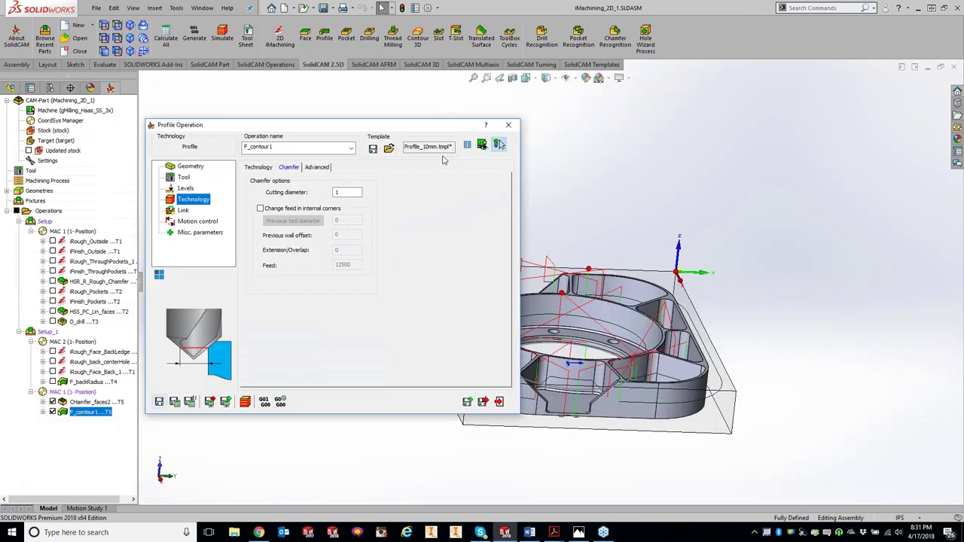
Step: Assign a new 0.5-inch diameter spot drill as tool 6 and save the operation
{"action": "left_click", "coordinate": [182, 176]}
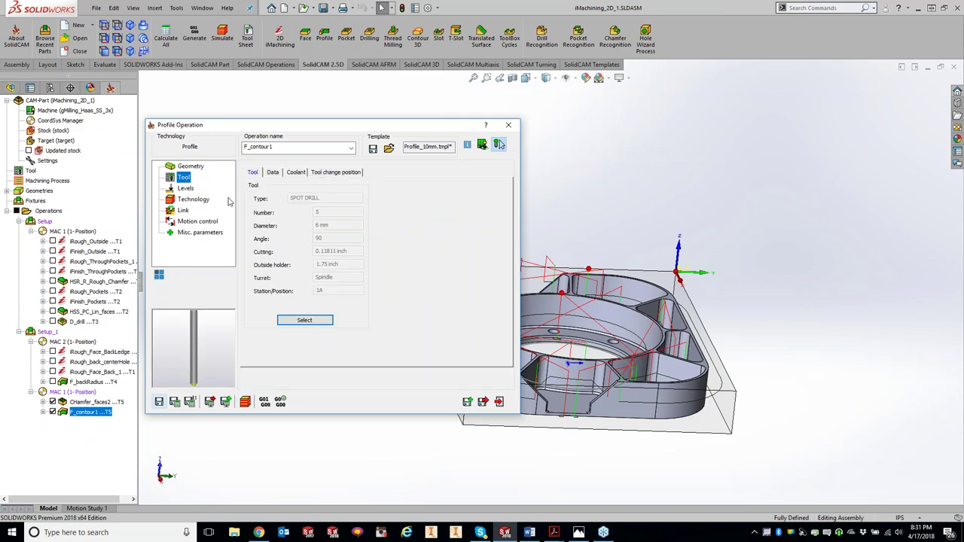
{"action": "left_click", "coordinate": [304, 320]}
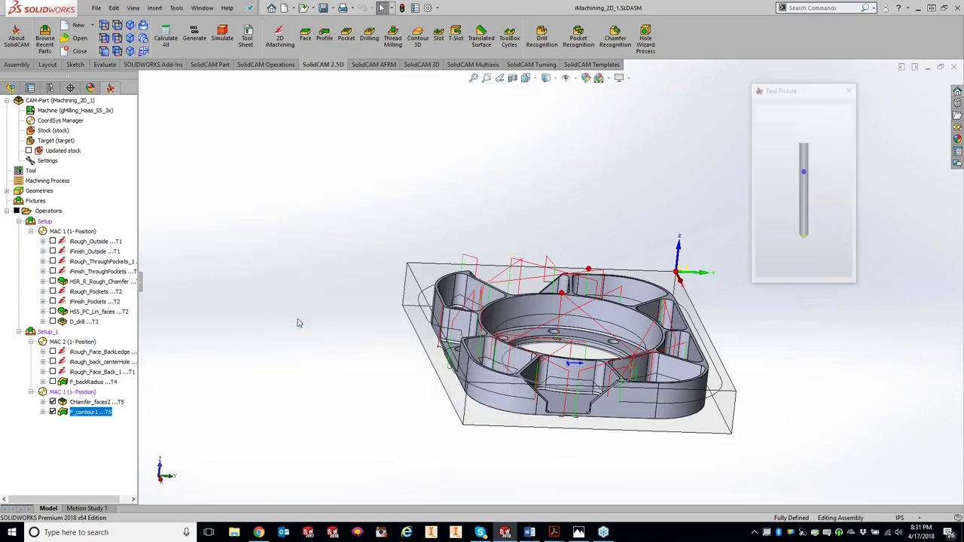
{"action": "left_click", "coordinate": [221, 368]}
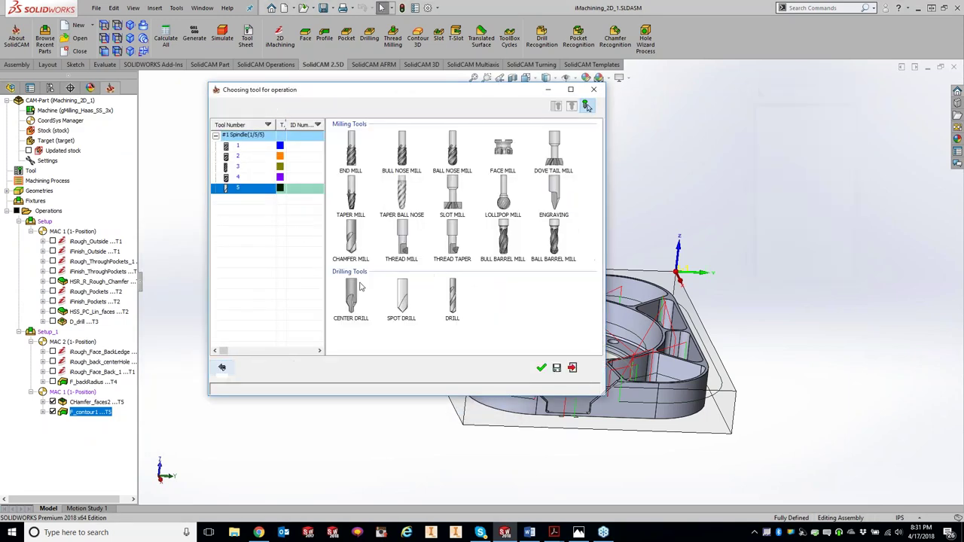
{"action": "double_click", "coordinate": [407, 299]}
{"action": "left_click", "coordinate": [476, 198]}
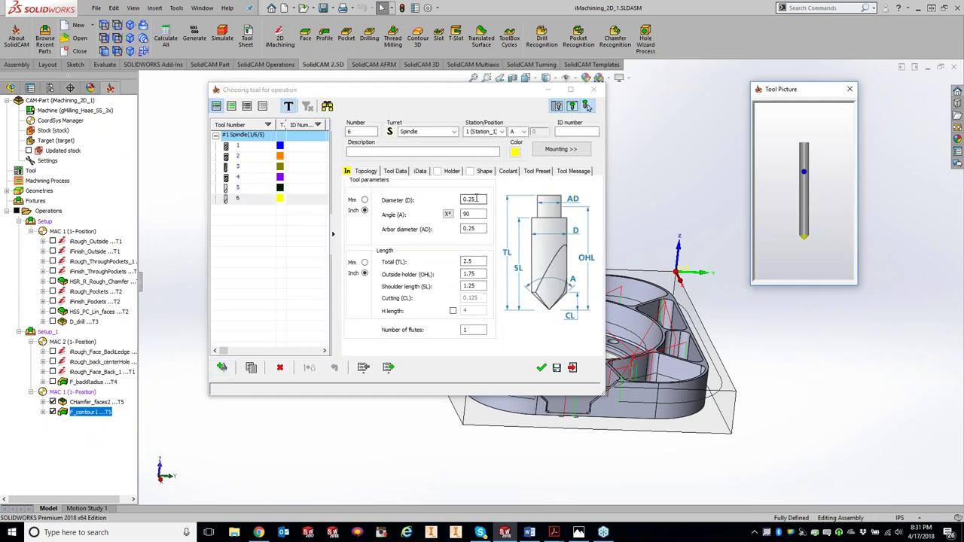
{"action": "left_click", "coordinate": [471, 198]}
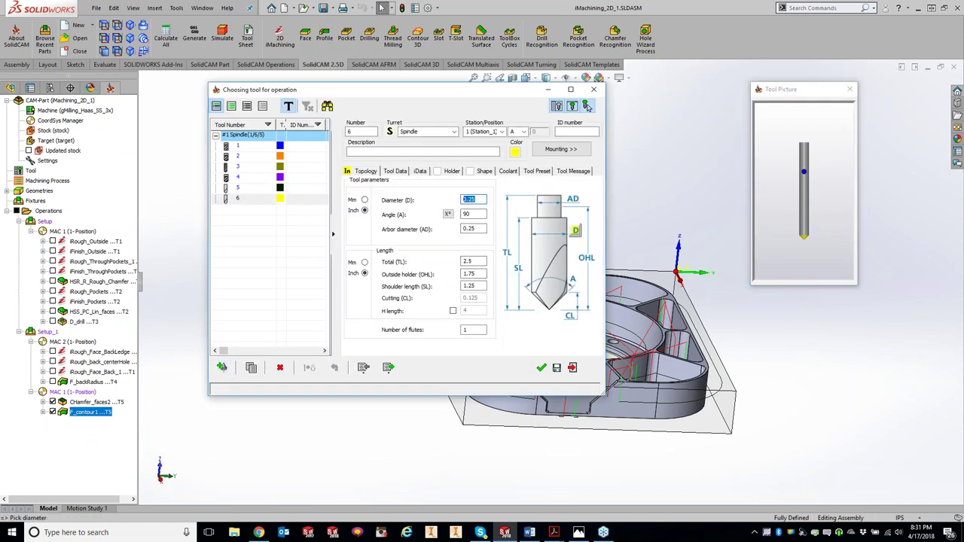
{"action": "type", "text": ".5"}
{"action": "key", "text": "Return"}
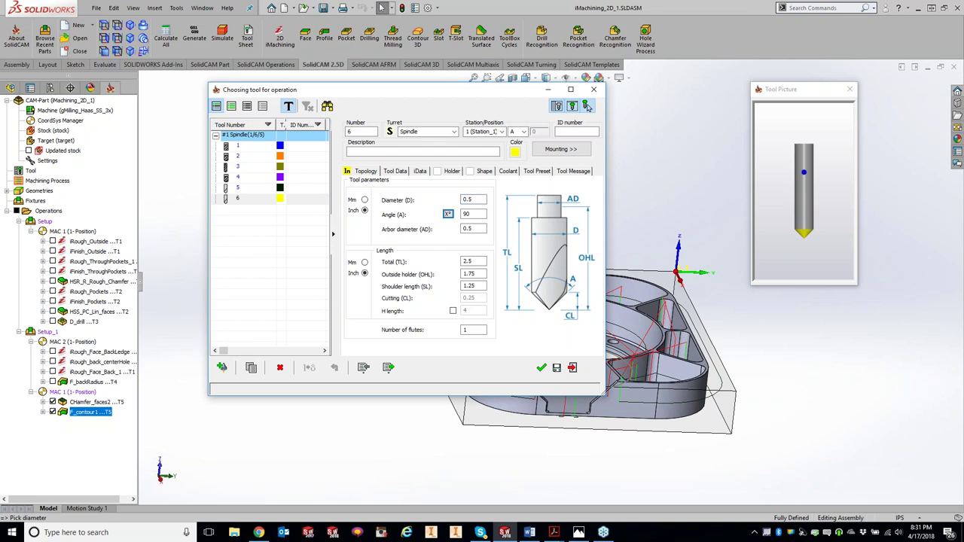
{"action": "left_click", "coordinate": [542, 368]}
{"action": "left_click", "coordinate": [173, 401]}
Step: Clear the errors, set Feed XY, Finish feed XY and Feed Z to 250, then recalculate and simulate
{"action": "left_click", "coordinate": [282, 187]}
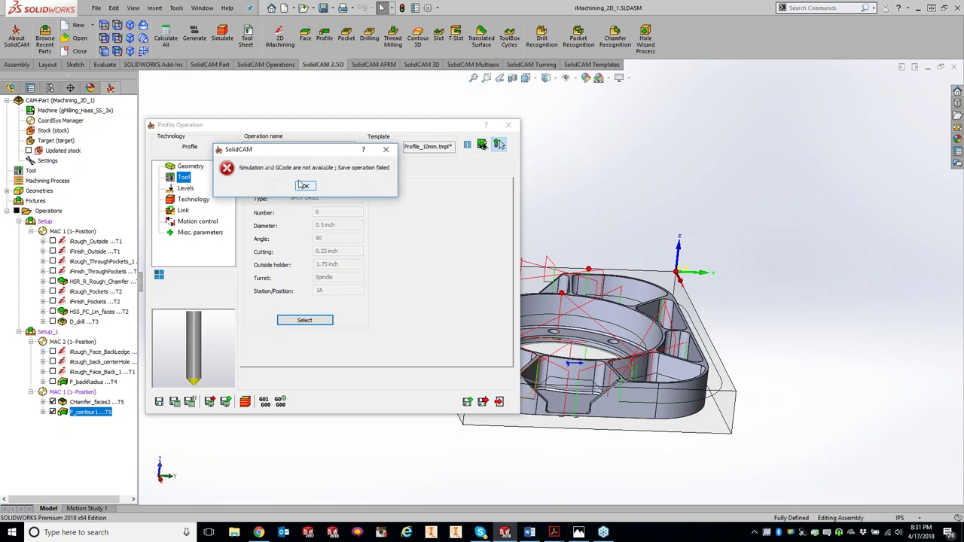
{"action": "left_click", "coordinate": [303, 186]}
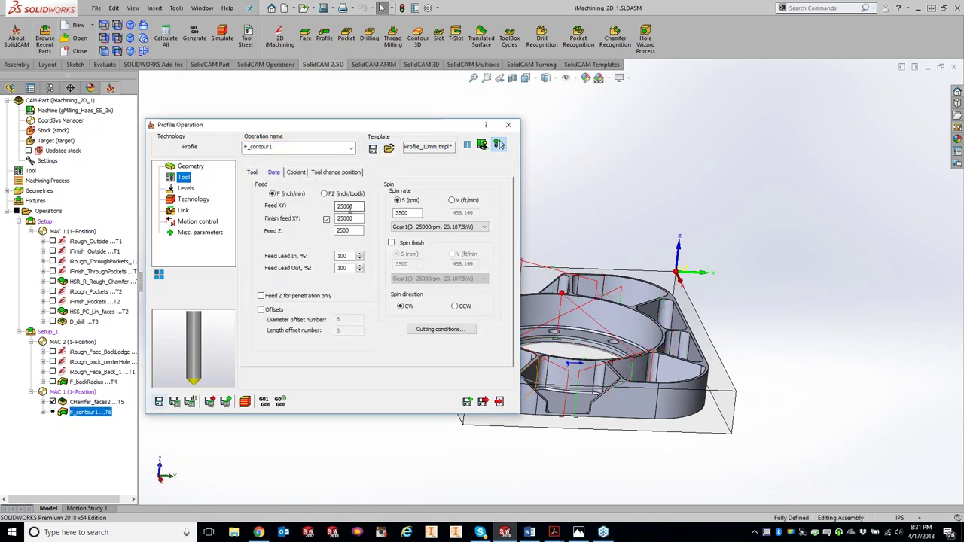
{"action": "double_click", "coordinate": [353, 207]}
{"action": "type", "text": "250"}
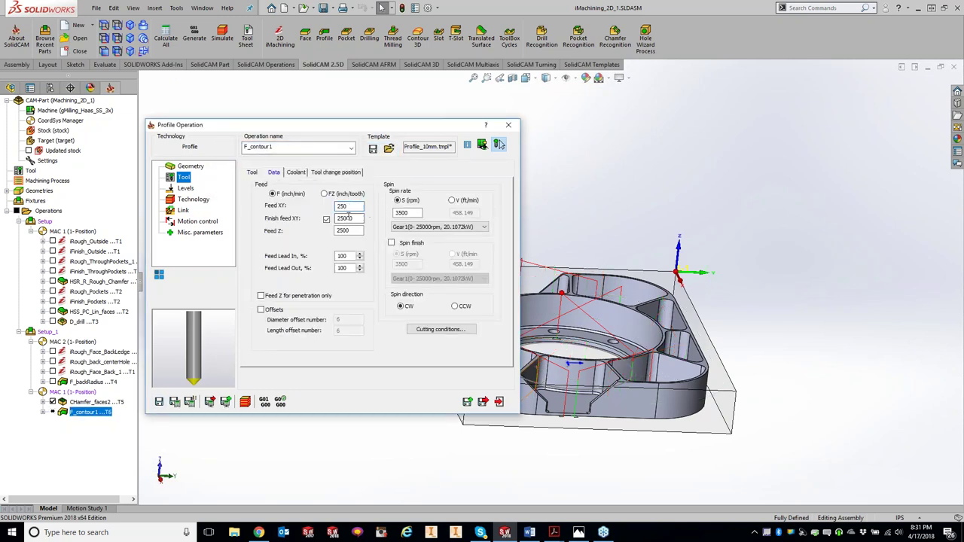
{"action": "type", "text": "250"}
{"action": "double_click", "coordinate": [344, 231]}
{"action": "type", "text": "250"}
{"action": "left_click", "coordinate": [174, 401]}
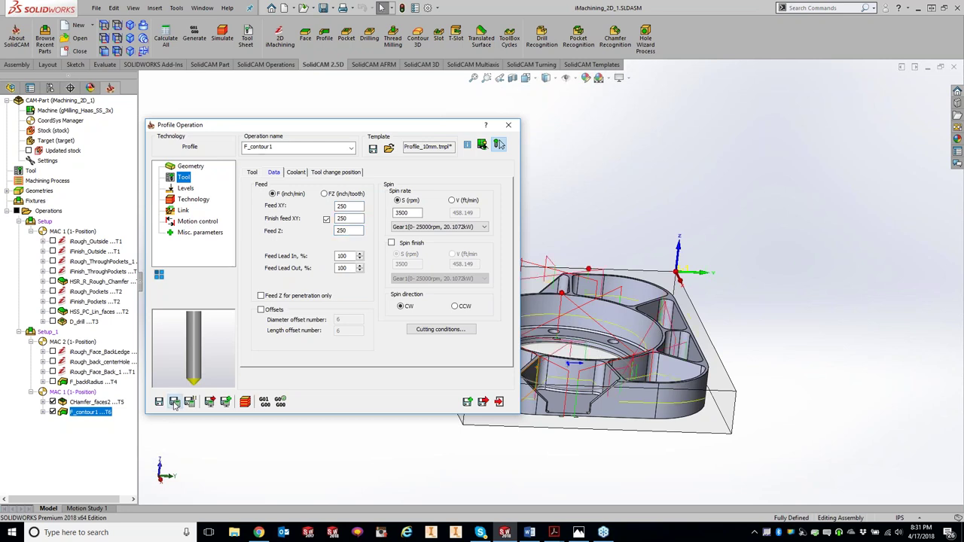
{"action": "left_click", "coordinate": [207, 401]}
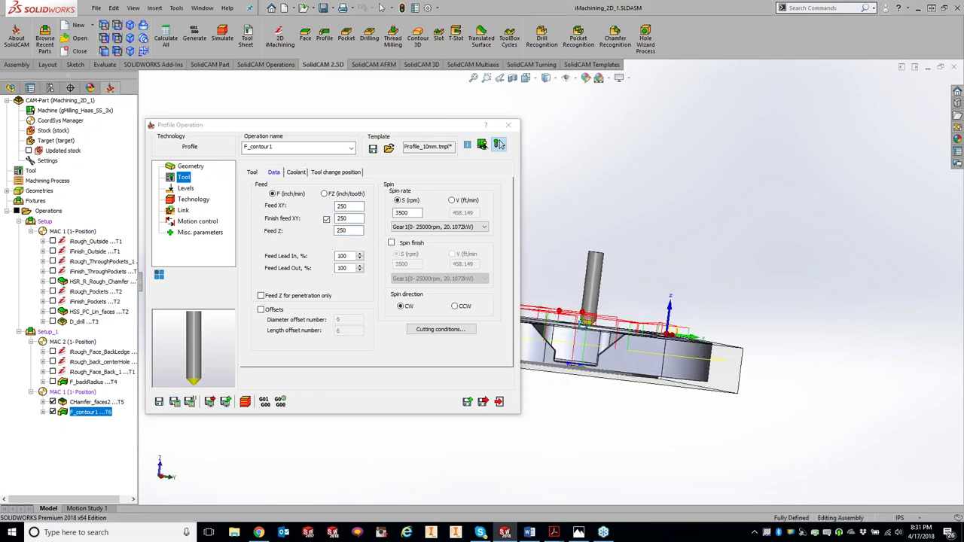
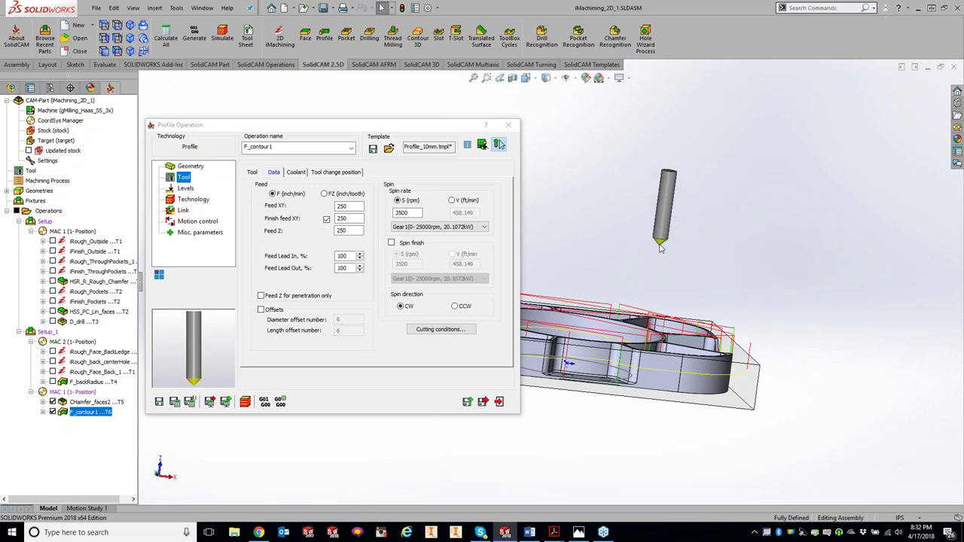
Step: Orbit the model to view its pockets from above, then close the F_contour1 operation settings
{"action": "middle_click_drag", "start_coordinate": [695, 301], "coordinate": [633, 290]}
{"action": "middle_click_drag", "start_coordinate": [572, 364], "coordinate": [574, 336]}
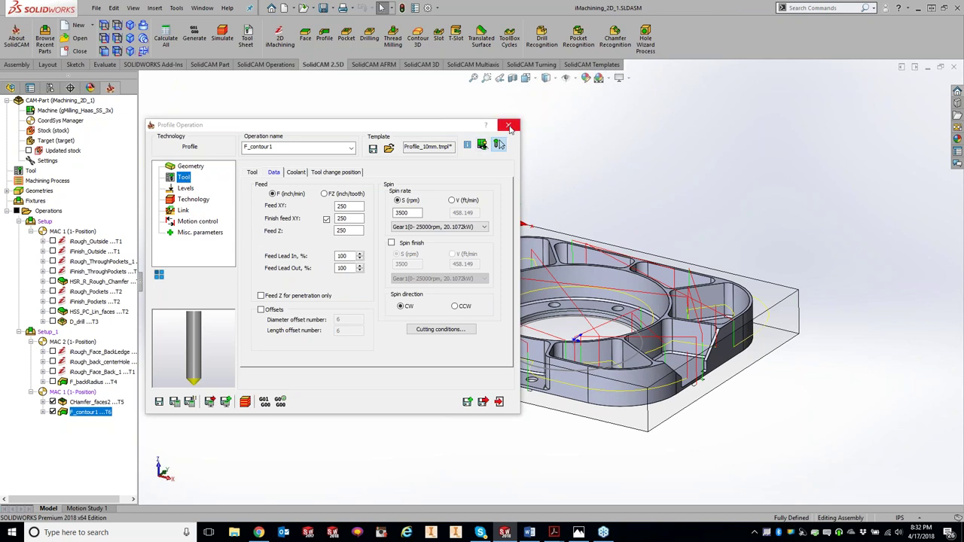
{"action": "left_click", "coordinate": [509, 126]}
{"action": "right_click", "coordinate": [80, 99]}
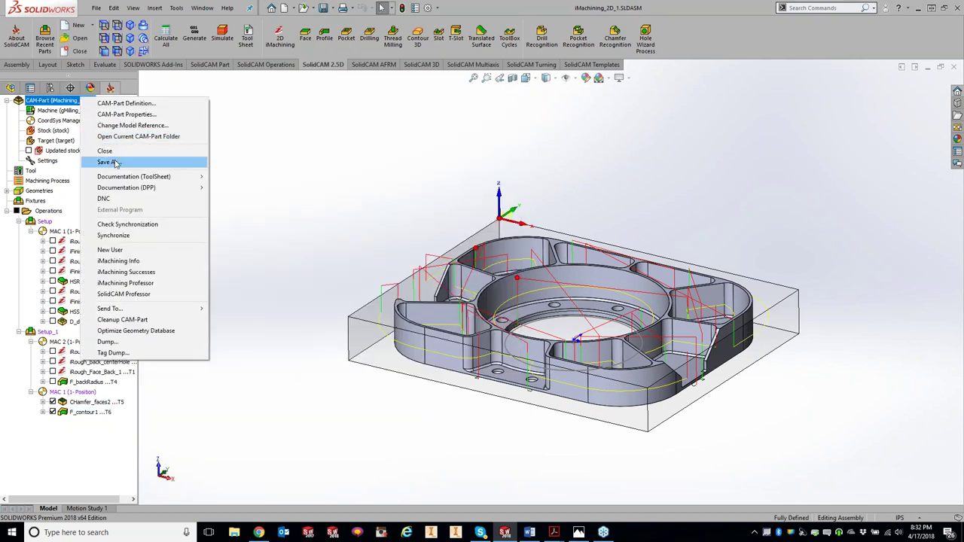
{"action": "key", "text": "Escape"}
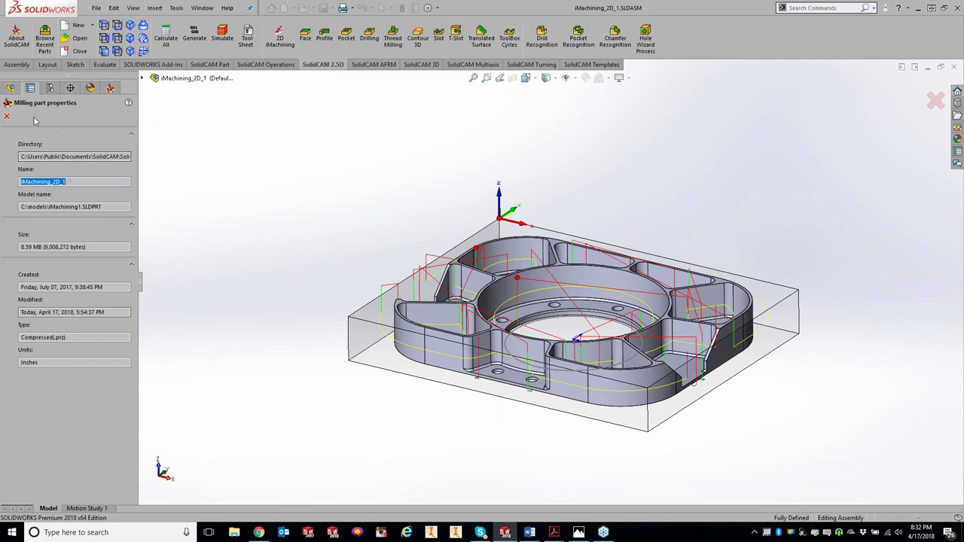
{"action": "left_click", "coordinate": [7, 116]}
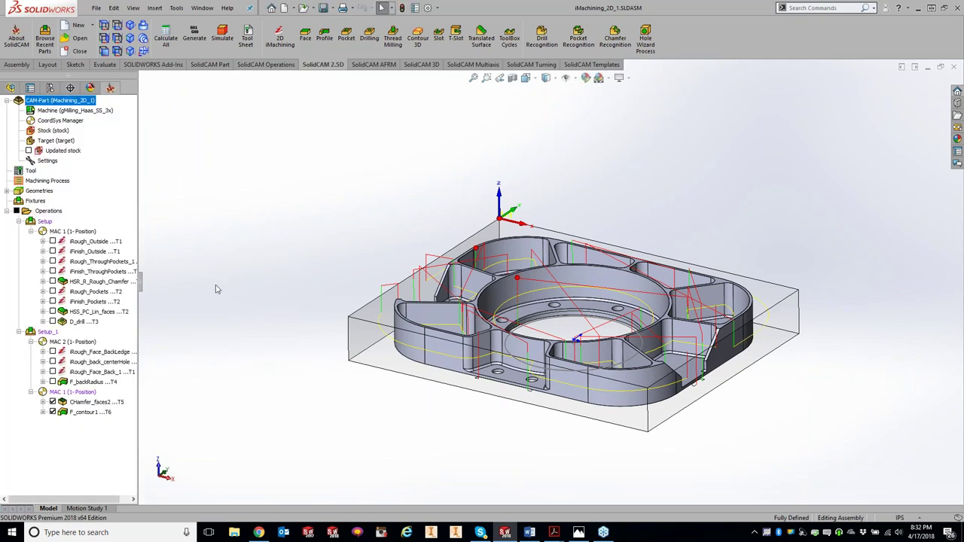
Step: Set F_contour1's chamfer cutting diameter to 0.25, save and recalculate, and launch its simulation
{"action": "left_click", "coordinate": [86, 413]}
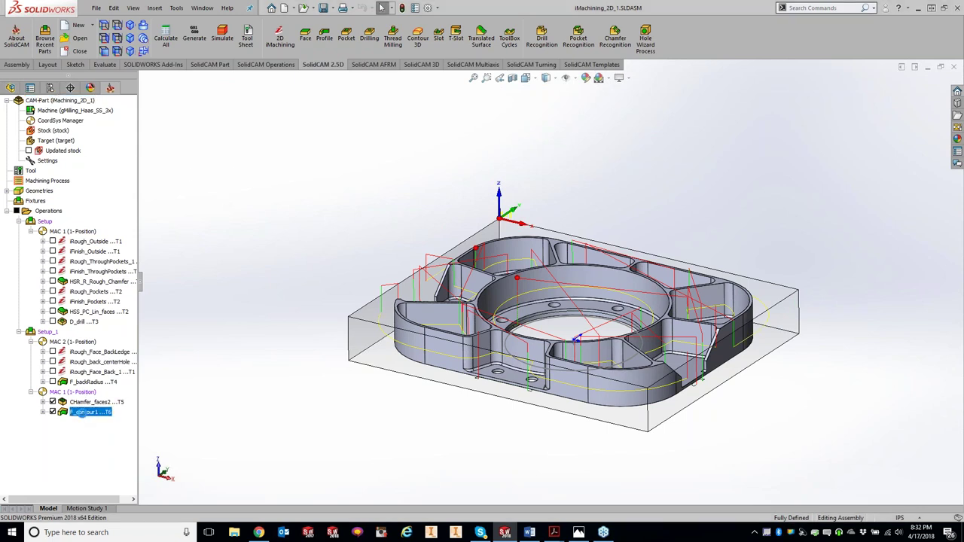
{"action": "double_click", "coordinate": [87, 413]}
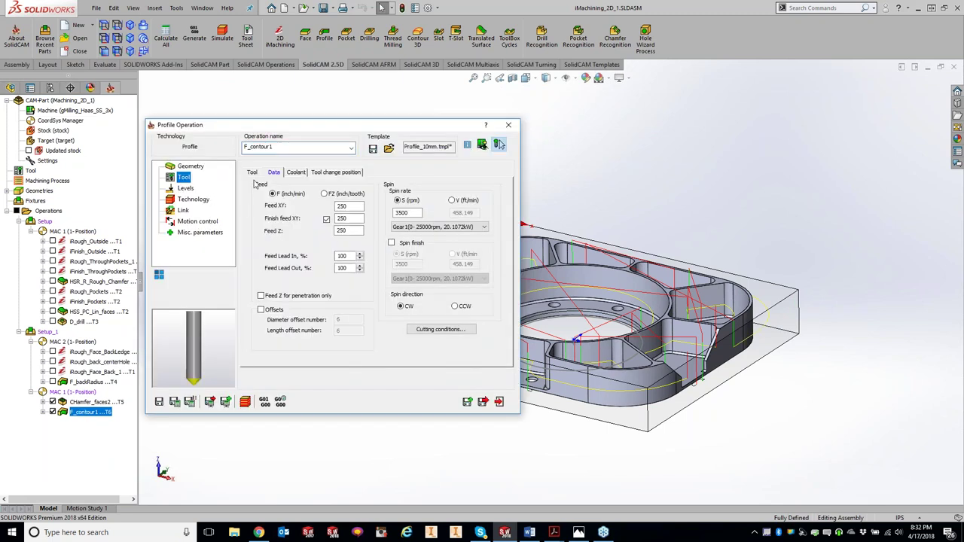
{"action": "left_click", "coordinate": [192, 201]}
{"action": "left_click", "coordinate": [290, 167]}
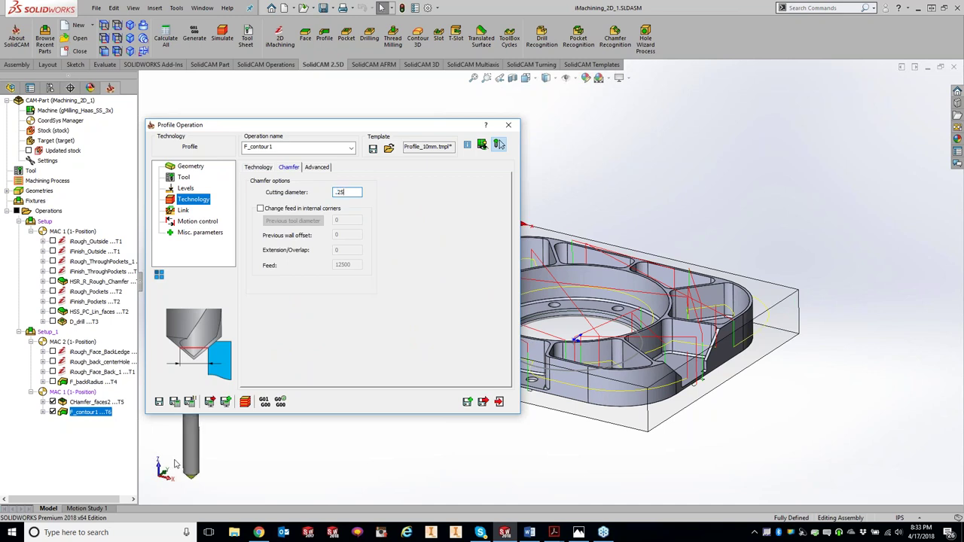
{"action": "left_click", "coordinate": [175, 401]}
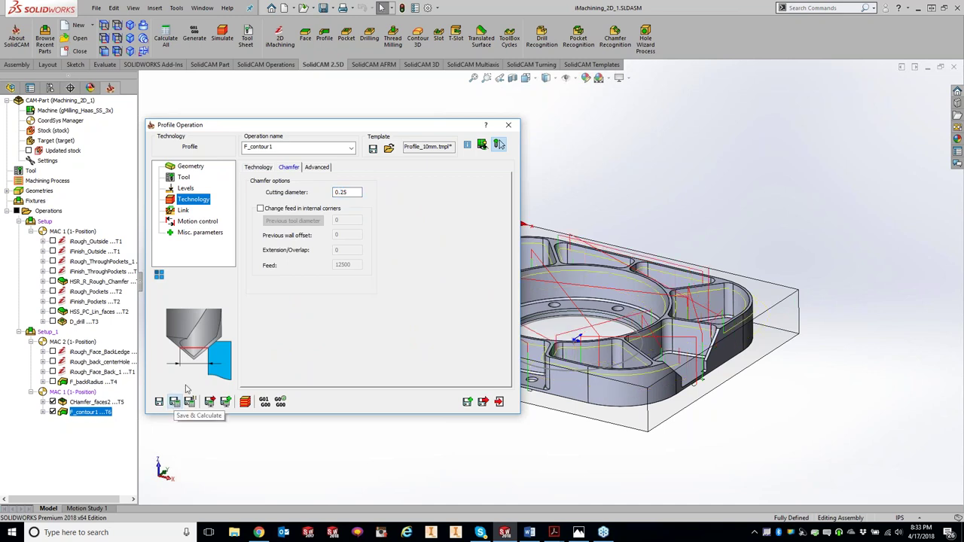
{"action": "left_click", "coordinate": [245, 402]}
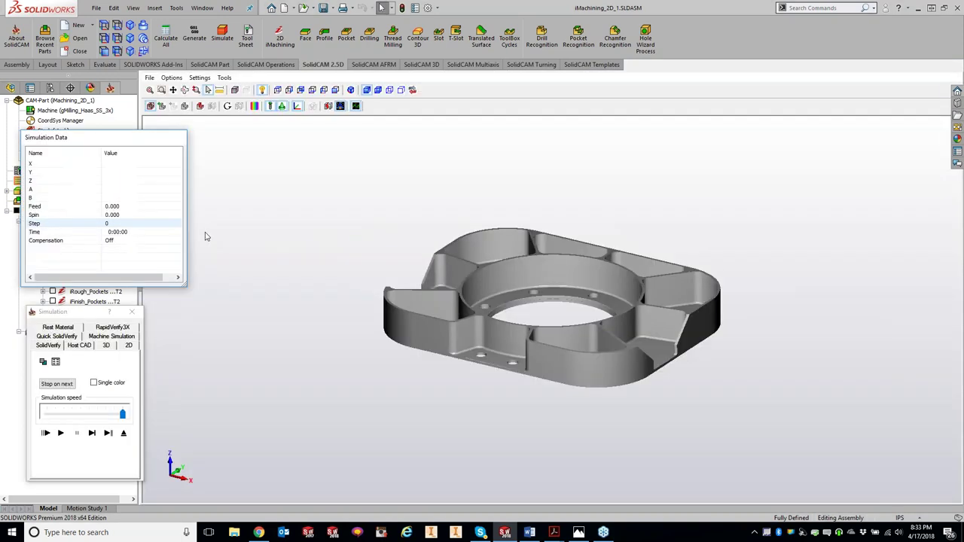
Step: Play the SolidVerify simulation, then zoom and rotate to inspect the chamfered pocket and bore edges
{"action": "left_click", "coordinate": [61, 433]}
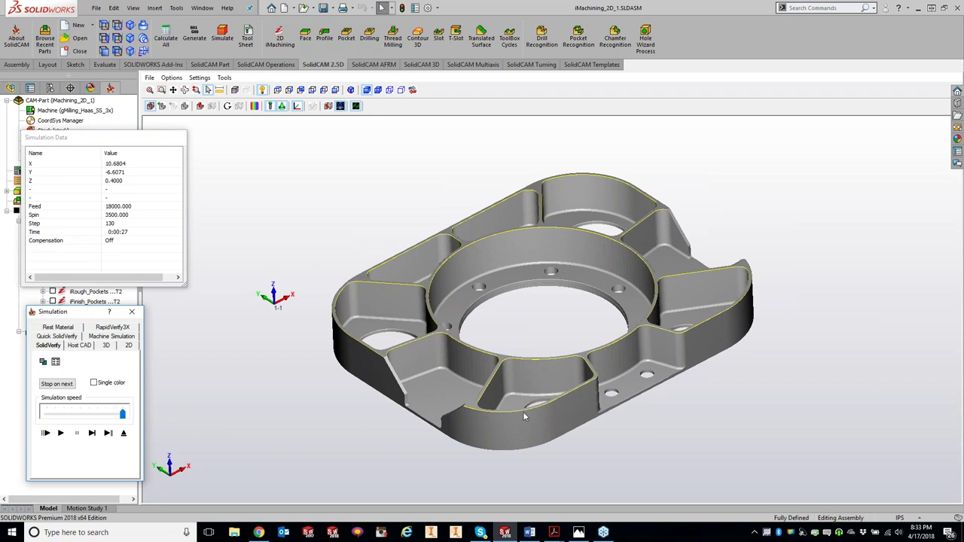
{"action": "left_click", "coordinate": [360, 407]}
{"action": "scroll", "coordinate": [360, 411], "scroll_direction": "up", "scroll_amount": 3}
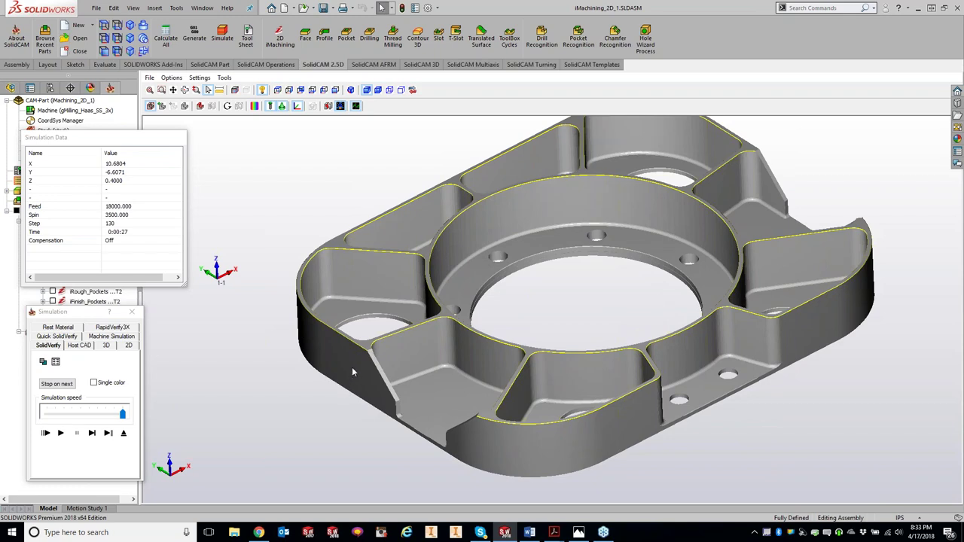
{"action": "scroll", "coordinate": [354, 370], "scroll_direction": "up", "scroll_amount": 5}
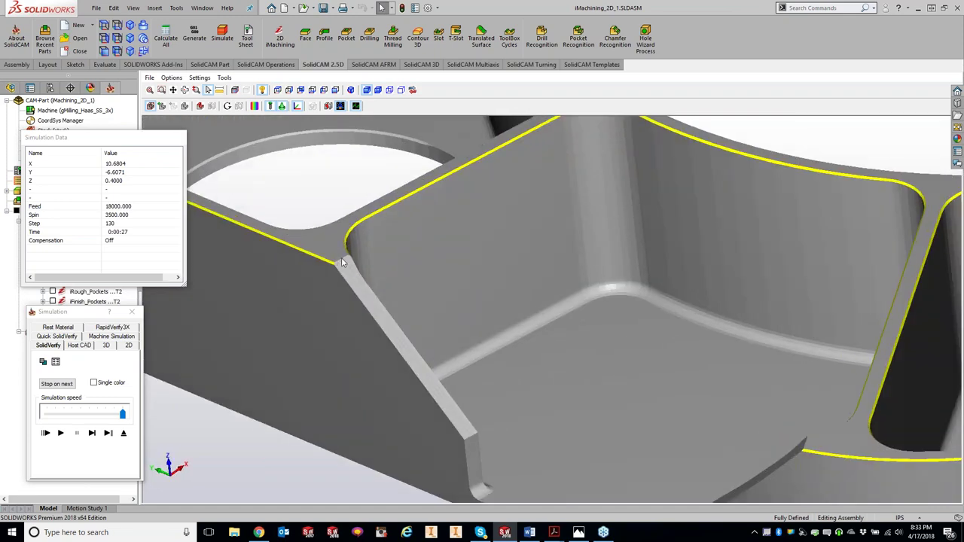
{"action": "middle_click_drag", "start_coordinate": [340, 262], "coordinate": [520, 261]}
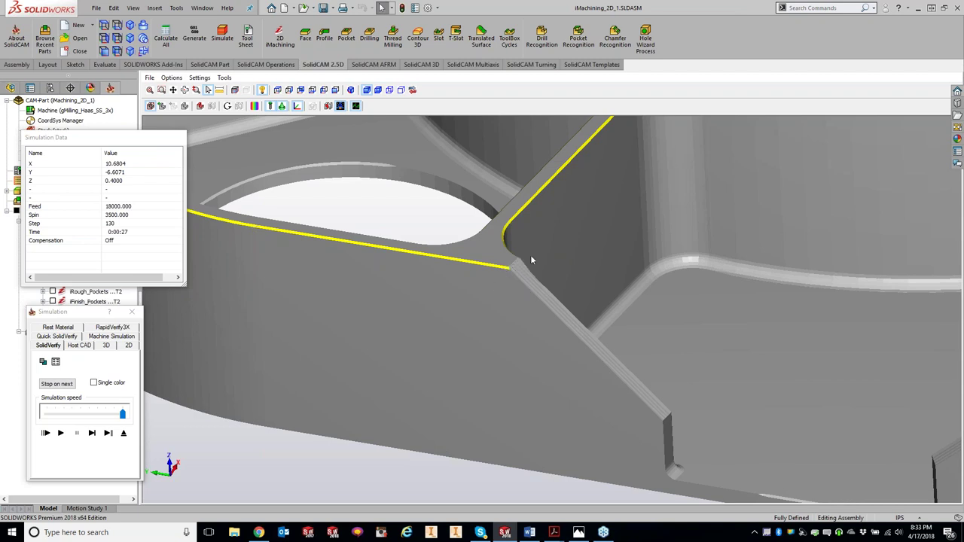
{"action": "scroll", "coordinate": [678, 273], "scroll_direction": "down", "scroll_amount": 8}
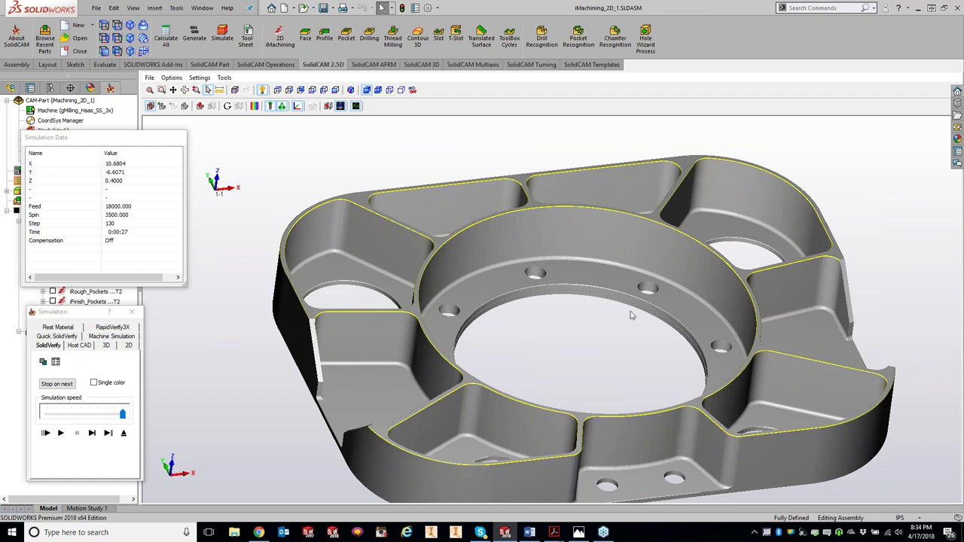
Step: Close the simulation, the F_contour1 settings and the iMachining_2D_1 CAM-Part
{"action": "left_click", "coordinate": [132, 312]}
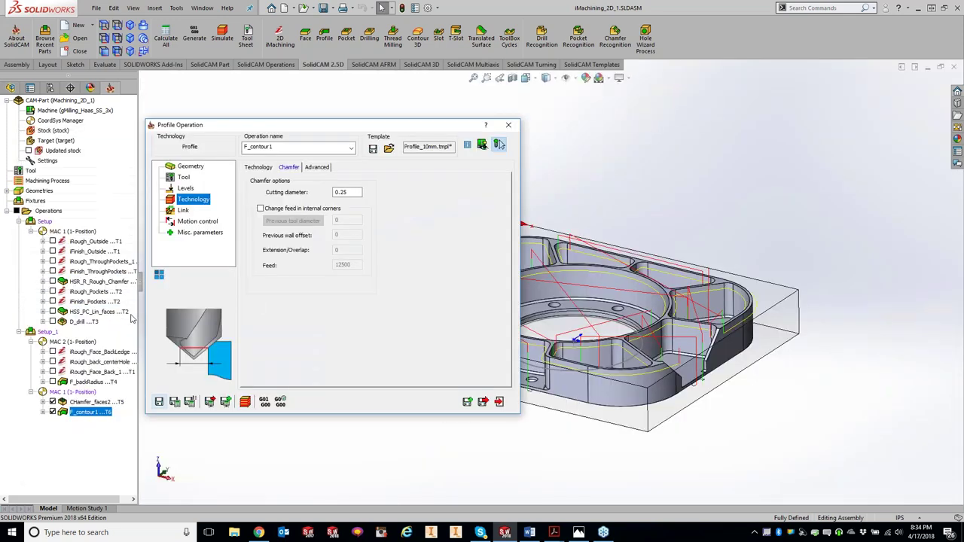
{"action": "left_click", "coordinate": [507, 126]}
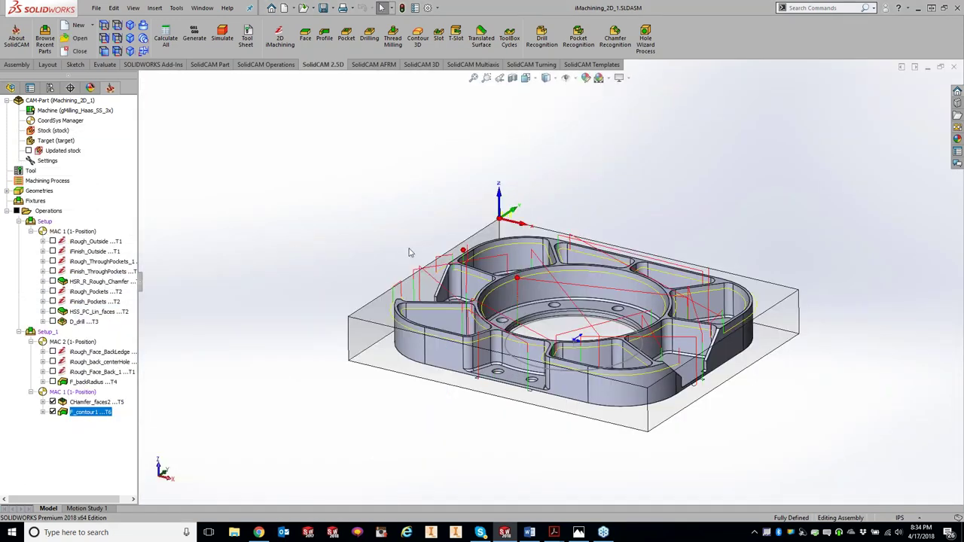
{"action": "right_click", "coordinate": [75, 104]}
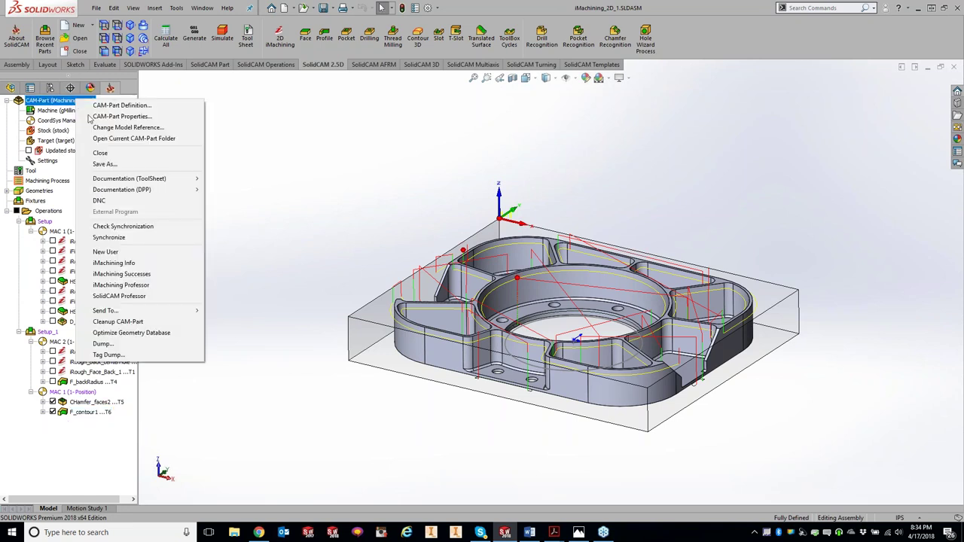
{"action": "left_click", "coordinate": [118, 156]}
{"action": "key", "text": "ctrl+w"}
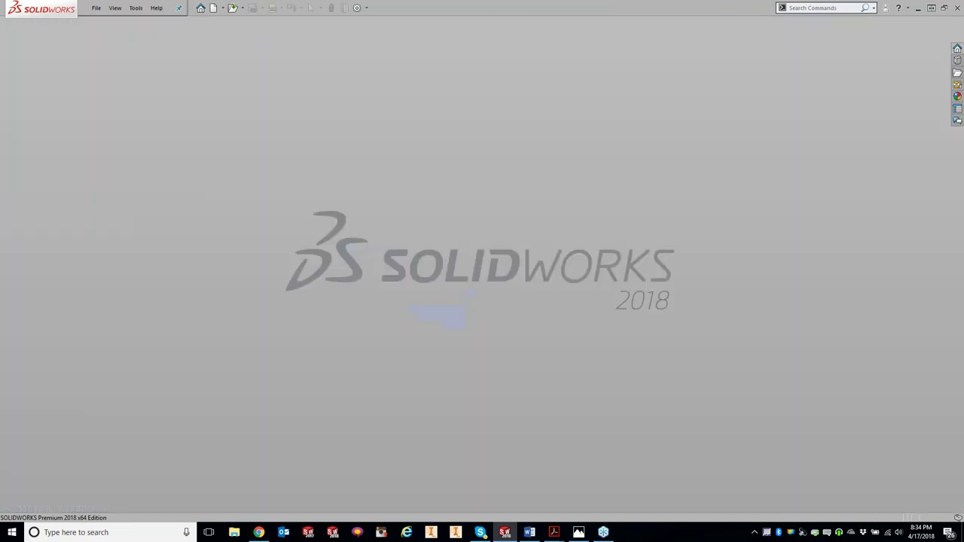
Step: Open the recent CAM-Part iMachining_2D_2 from the SolidCAM menu
{"action": "left_click", "coordinate": [137, 8]}
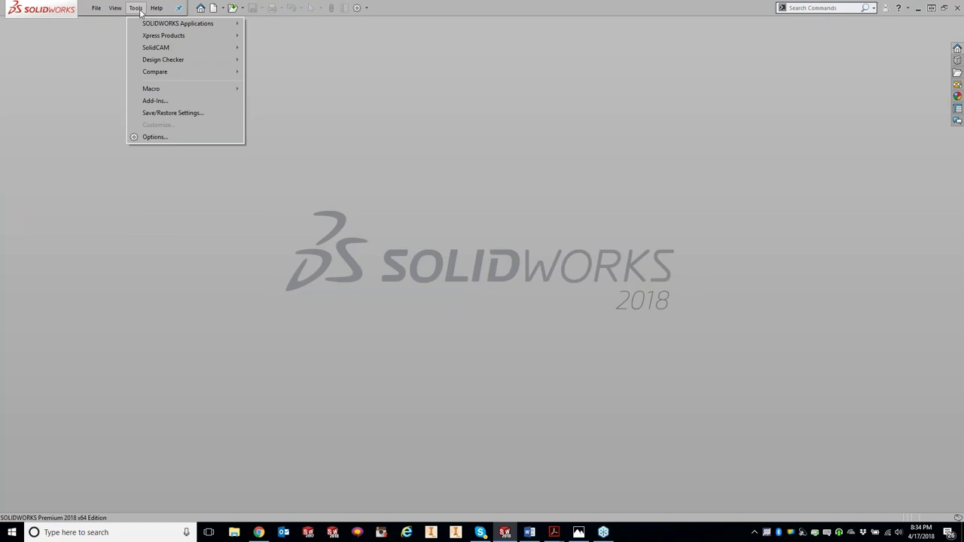
{"action": "mouse_move", "coordinate": [164, 48]}
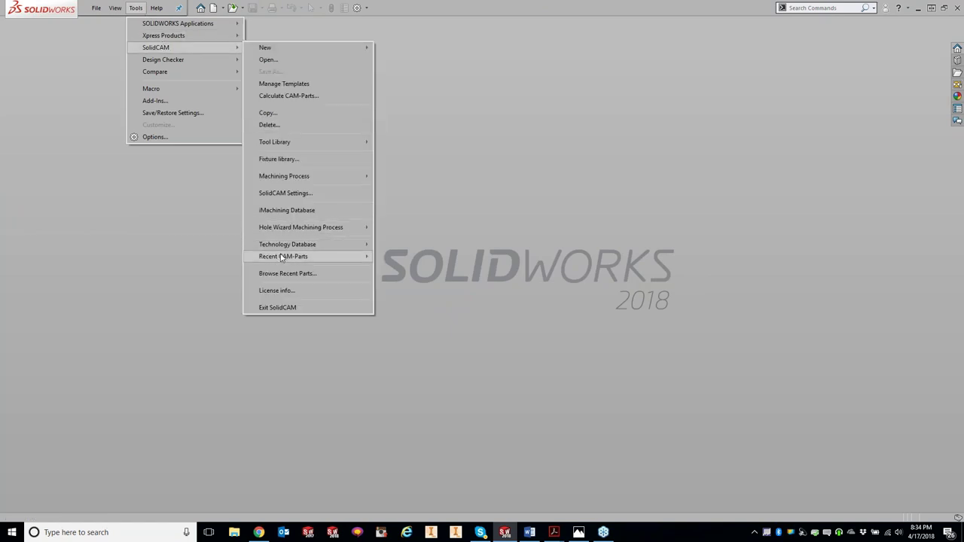
{"action": "mouse_move", "coordinate": [281, 257]}
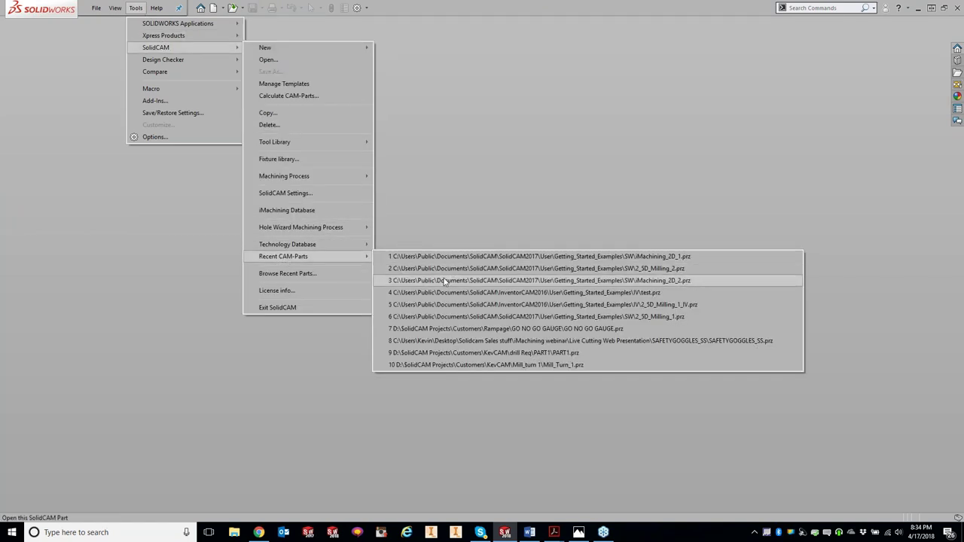
{"action": "left_click", "coordinate": [444, 281]}
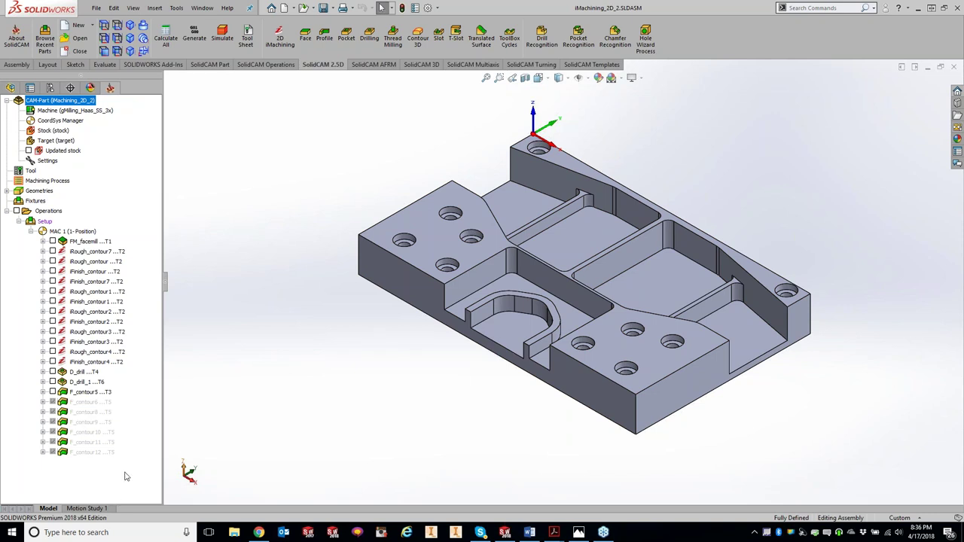
Step: Unsuppress operations F_contour6 through F_contour12
{"action": "left_click", "coordinate": [83, 405]}
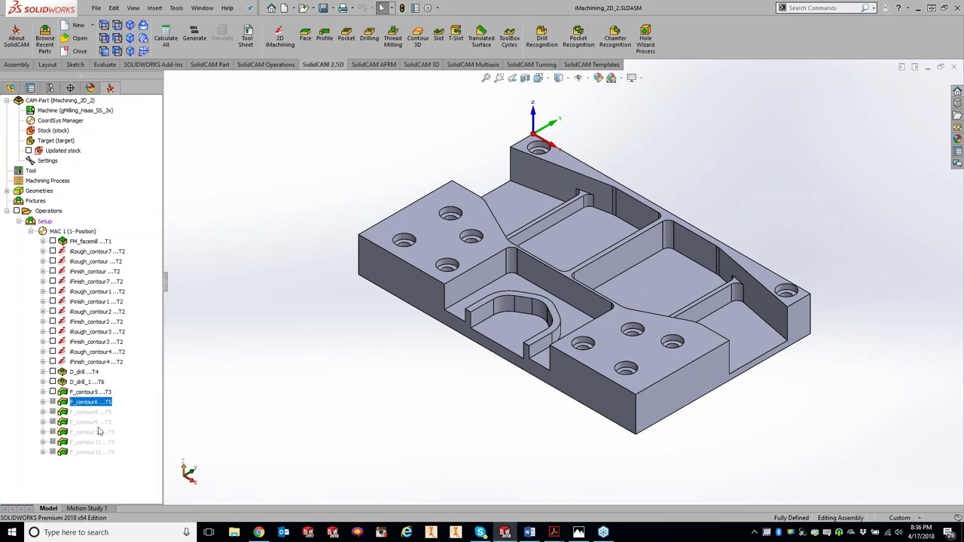
{"action": "left_click", "coordinate": [104, 452], "text": "shift"}
{"action": "right_click", "coordinate": [101, 451]}
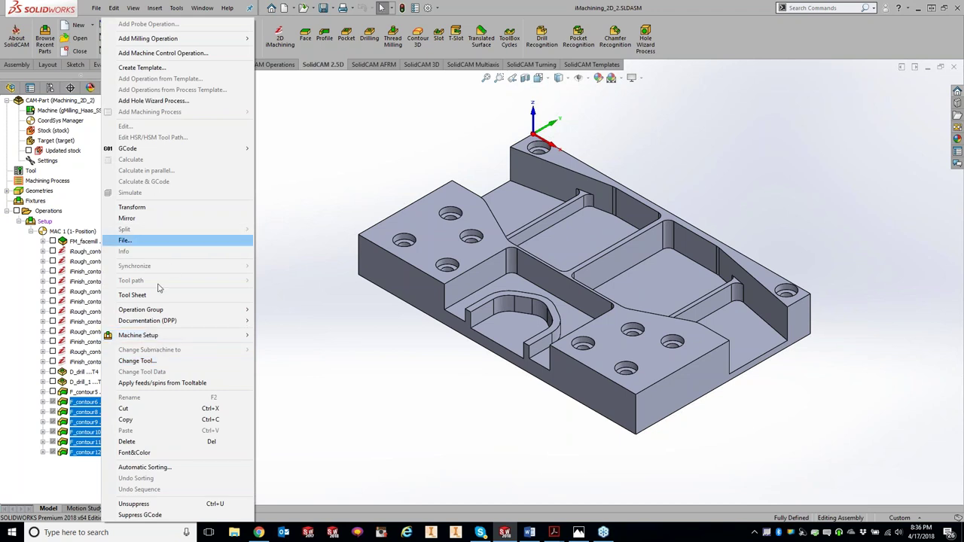
{"action": "left_click", "coordinate": [134, 503]}
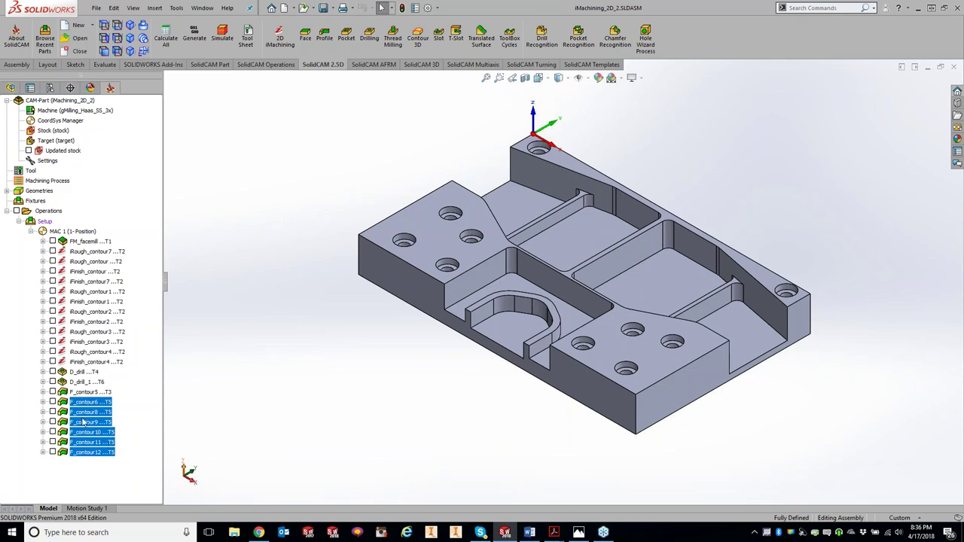
Step: Run a SolidVerify simulation of the selected contour operations
{"action": "right_click", "coordinate": [83, 424]}
{"action": "left_click", "coordinate": [113, 193]}
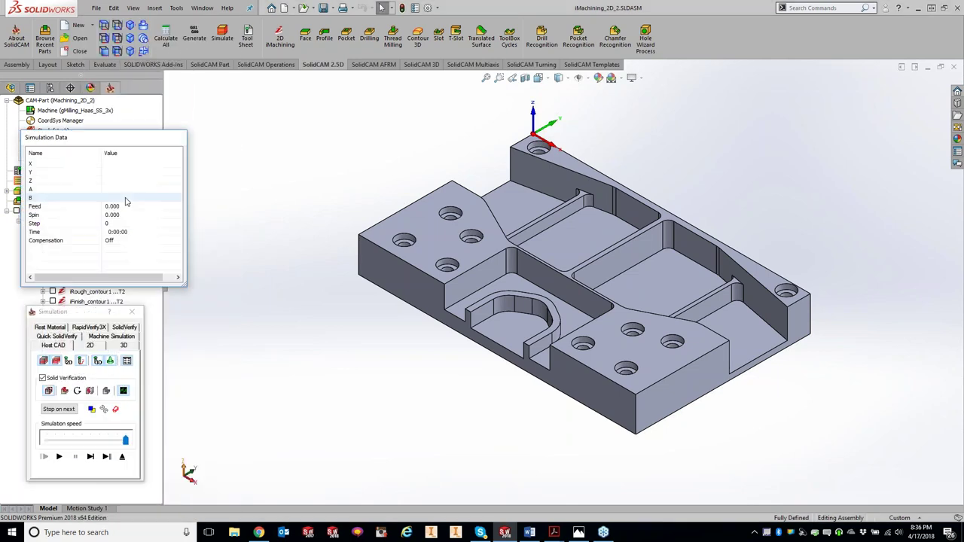
{"action": "left_click", "coordinate": [126, 325]}
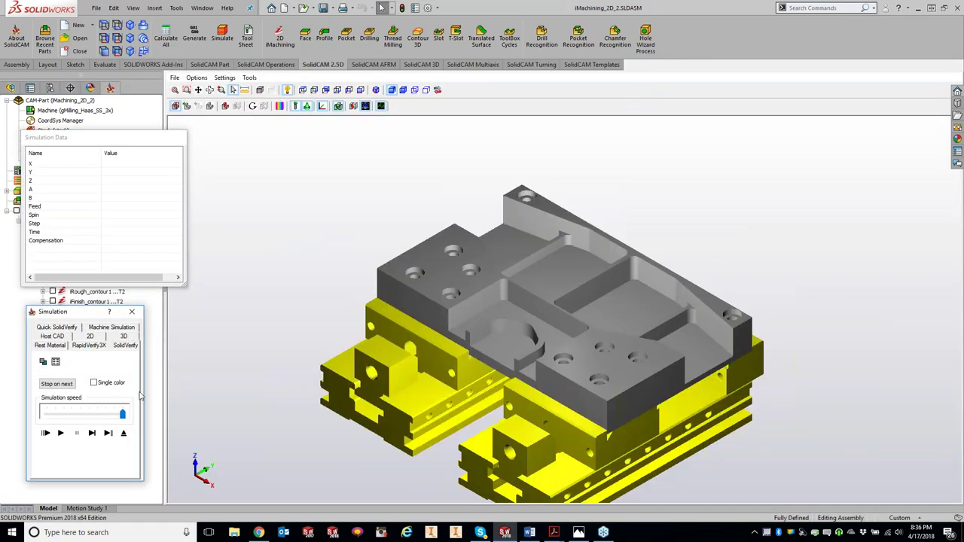
{"action": "left_click", "coordinate": [61, 433]}
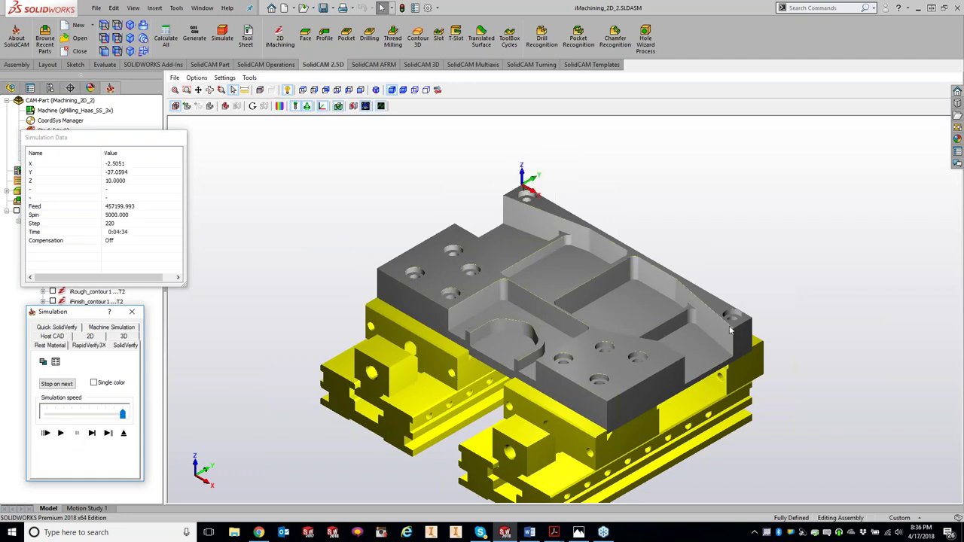
Step: Zoom and orbit around the machined plate, then close the simulation
{"action": "scroll", "coordinate": [719, 369], "scroll_direction": "up", "scroll_amount": 5}
{"action": "scroll", "coordinate": [715, 376], "scroll_direction": "up", "scroll_amount": 2}
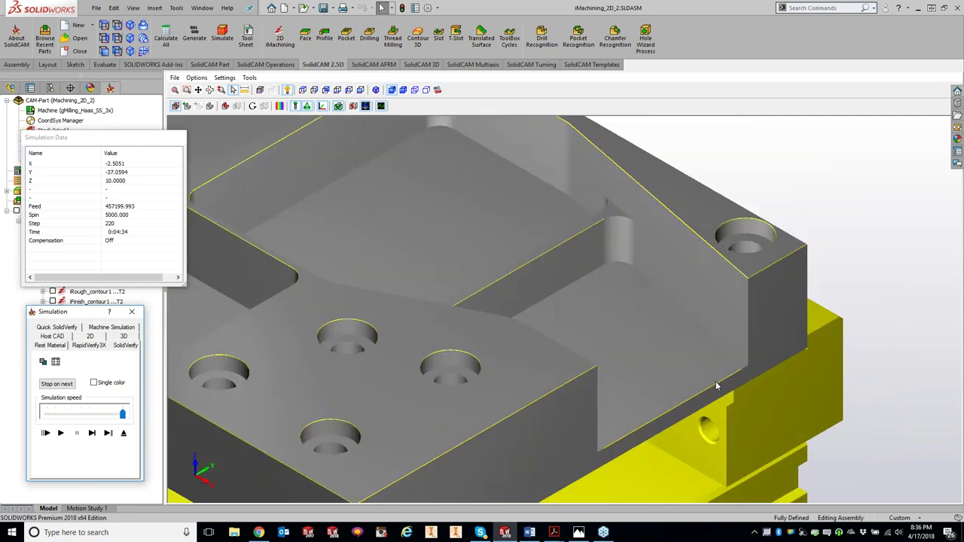
{"action": "scroll", "coordinate": [715, 381], "scroll_direction": "down", "scroll_amount": 4}
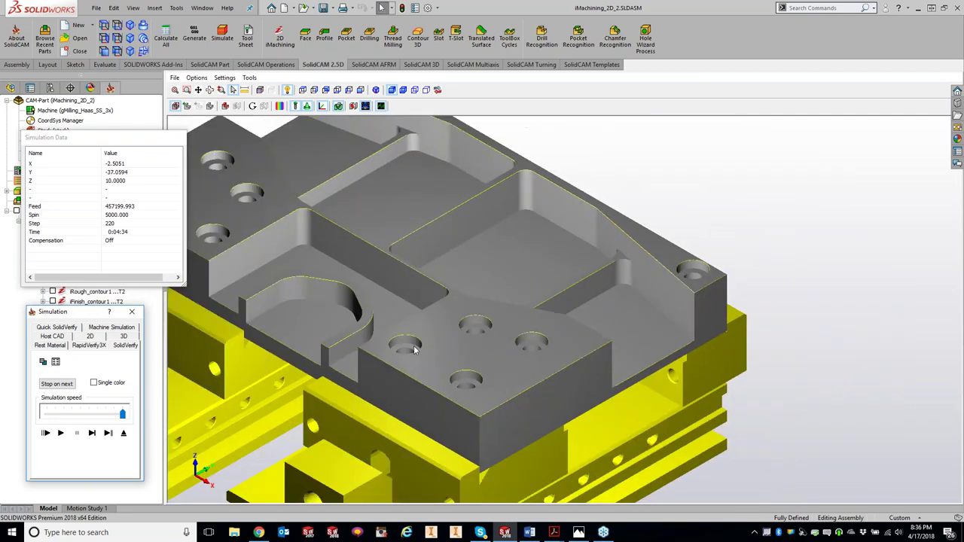
{"action": "middle_click_drag", "start_coordinate": [375, 334], "coordinate": [331, 347]}
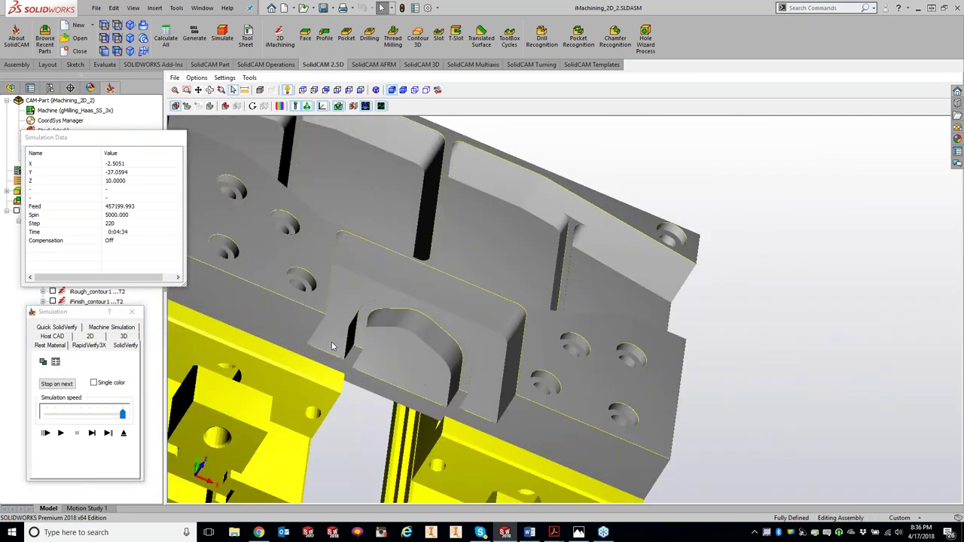
{"action": "middle_click_drag", "start_coordinate": [320, 314], "coordinate": [268, 241]}
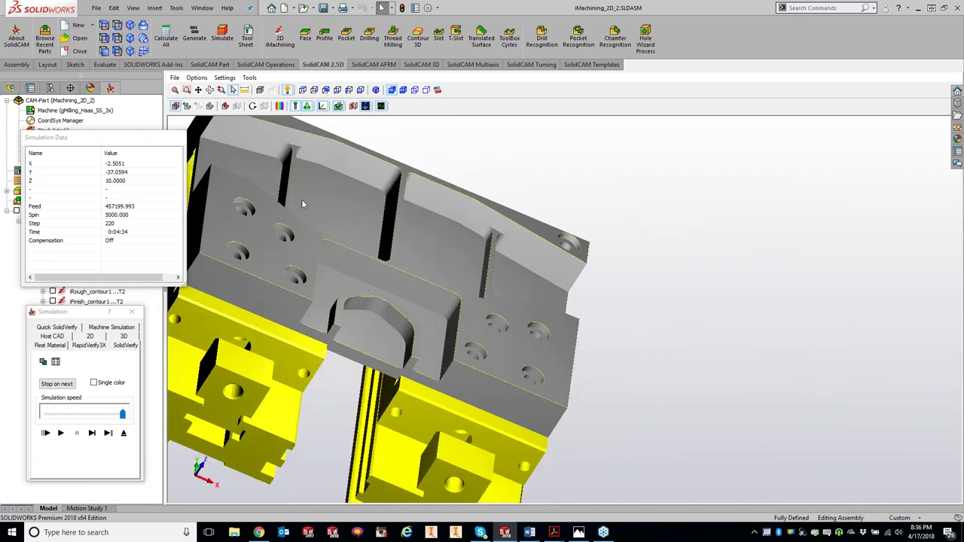
{"action": "scroll", "coordinate": [293, 165], "scroll_direction": "up", "scroll_amount": 4}
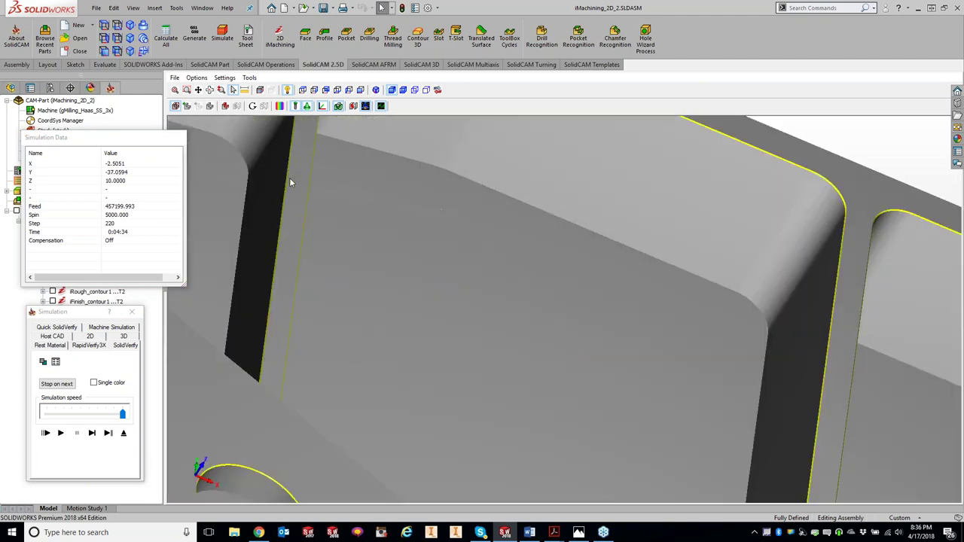
{"action": "scroll", "coordinate": [326, 243], "scroll_direction": "down", "scroll_amount": 3}
{"action": "scroll", "coordinate": [329, 268], "scroll_direction": "down", "scroll_amount": 1}
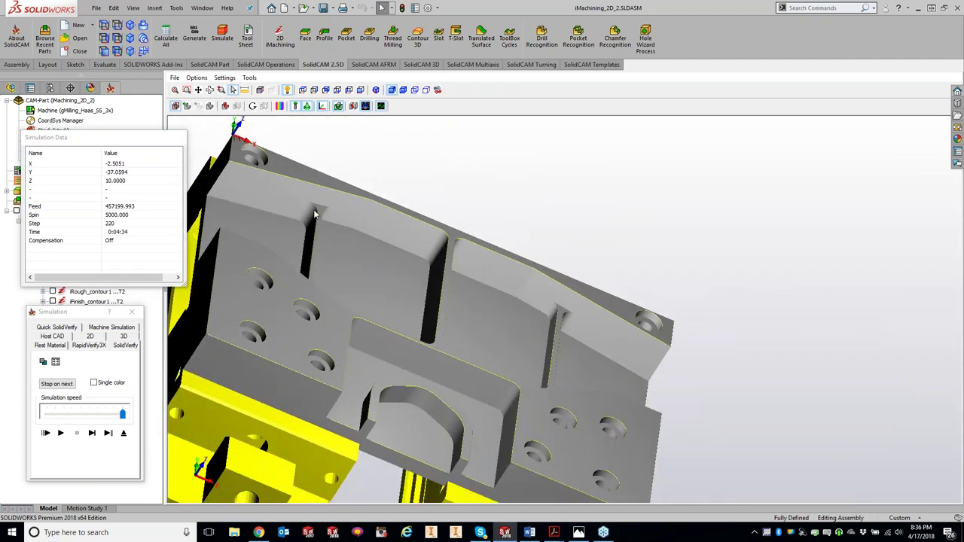
{"action": "left_click", "coordinate": [133, 312]}
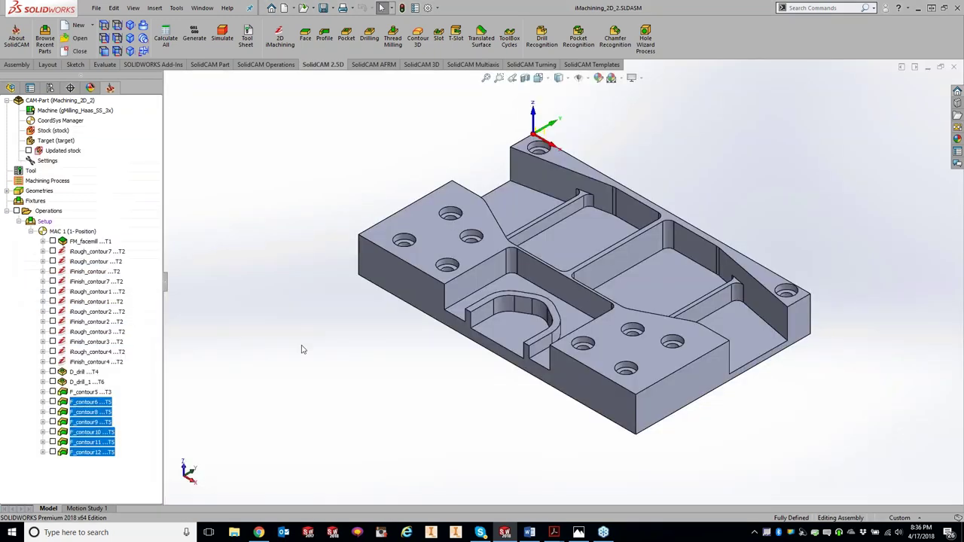
{"action": "left_click", "coordinate": [96, 403]}
{"action": "double_click", "coordinate": [90, 402]}
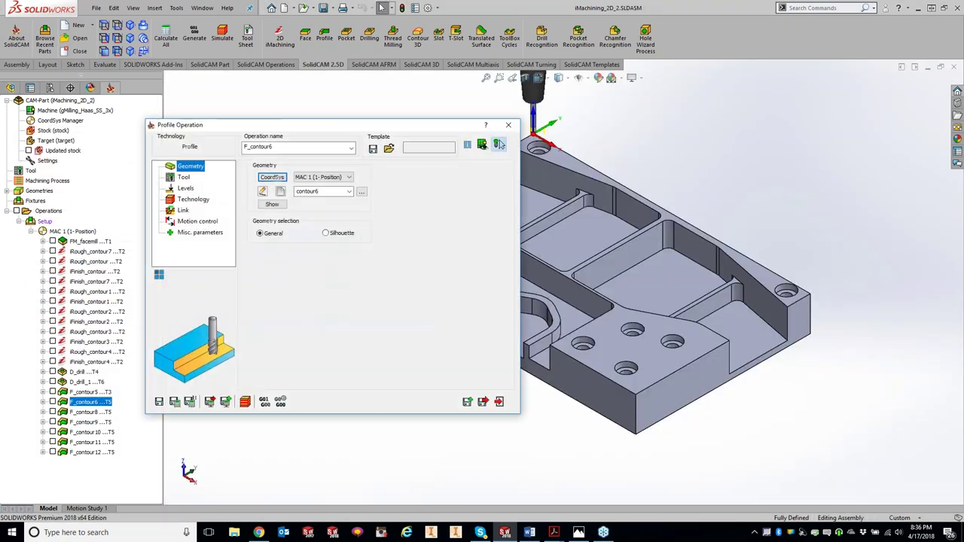
{"action": "left_click", "coordinate": [200, 202]}
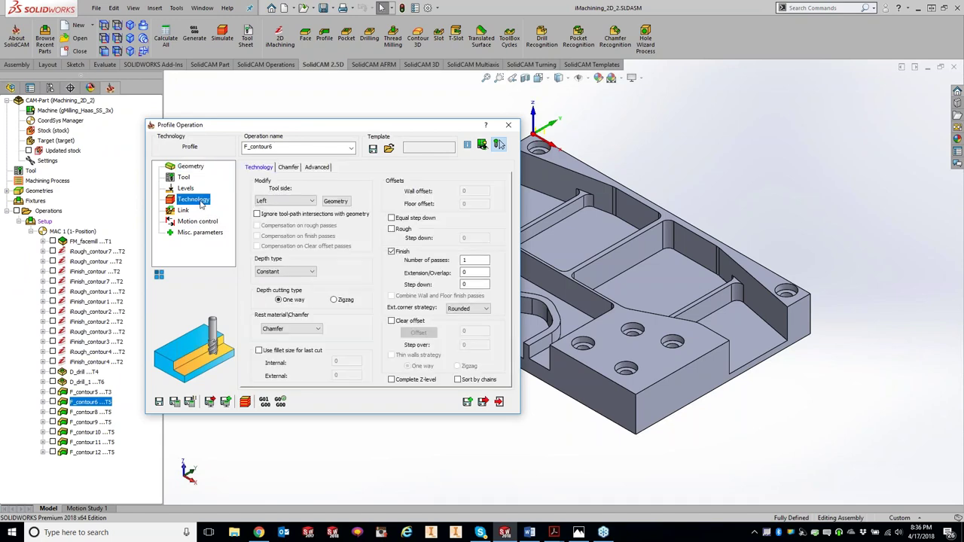
{"action": "left_click", "coordinate": [335, 201]}
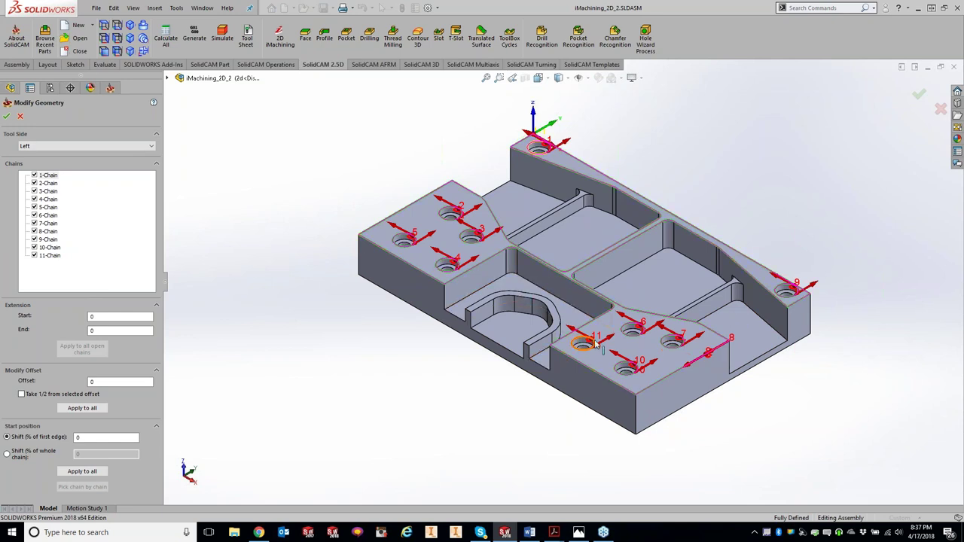
{"action": "scroll", "coordinate": [602, 350], "scroll_direction": "down", "scroll_amount": 5}
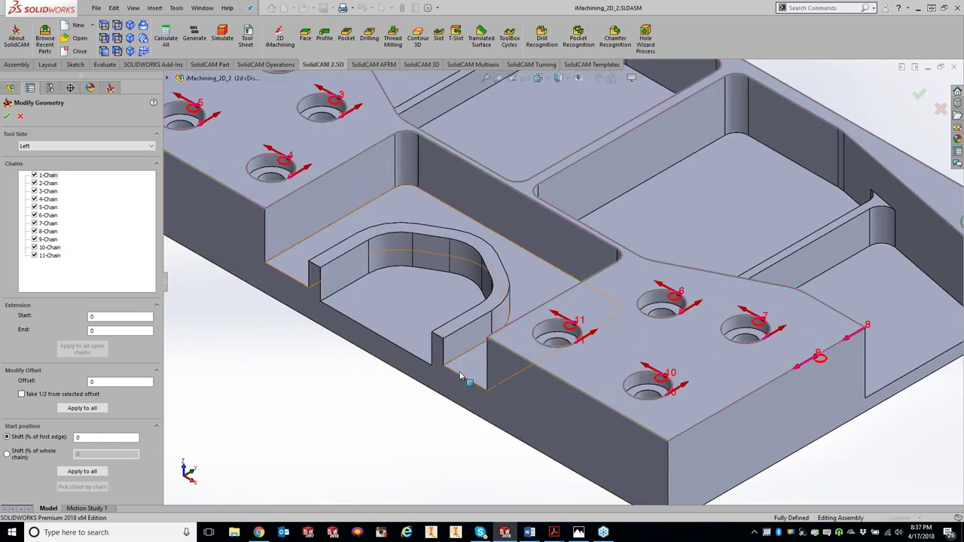
{"action": "left_click", "coordinate": [102, 317]}
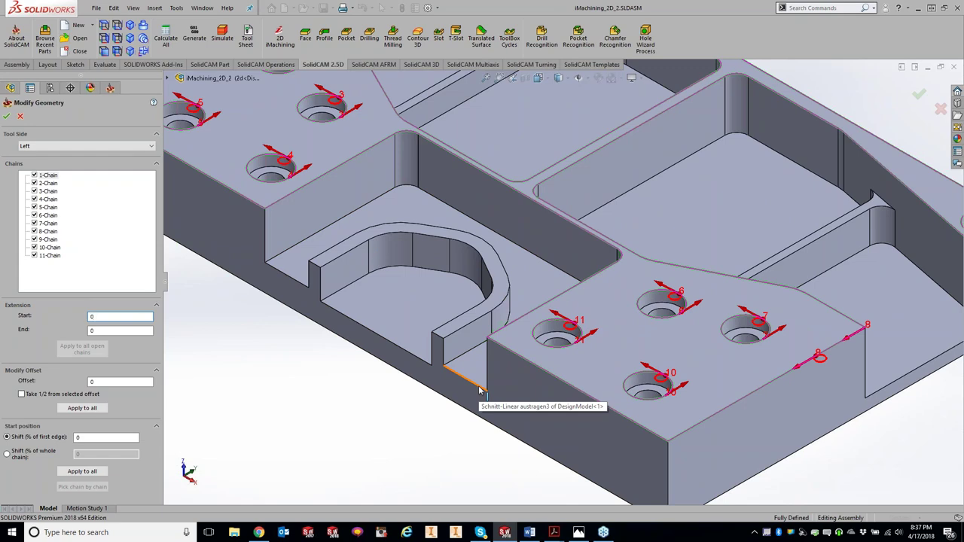
{"action": "left_click", "coordinate": [21, 117]}
{"action": "left_click", "coordinate": [516, 125]}
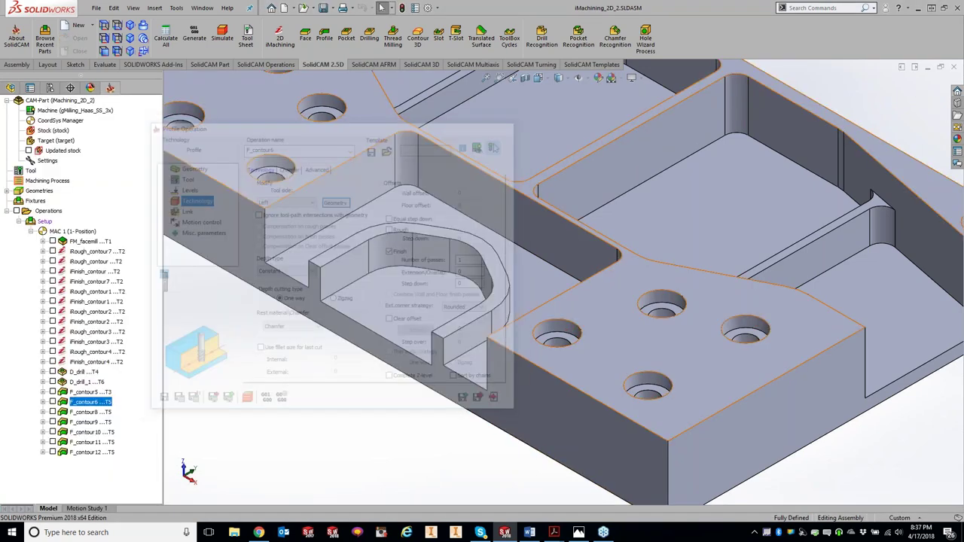
Step: Suppress operations F_contour6 through F_contour12
{"action": "left_click", "coordinate": [97, 454], "text": "shift"}
{"action": "right_click", "coordinate": [97, 446]}
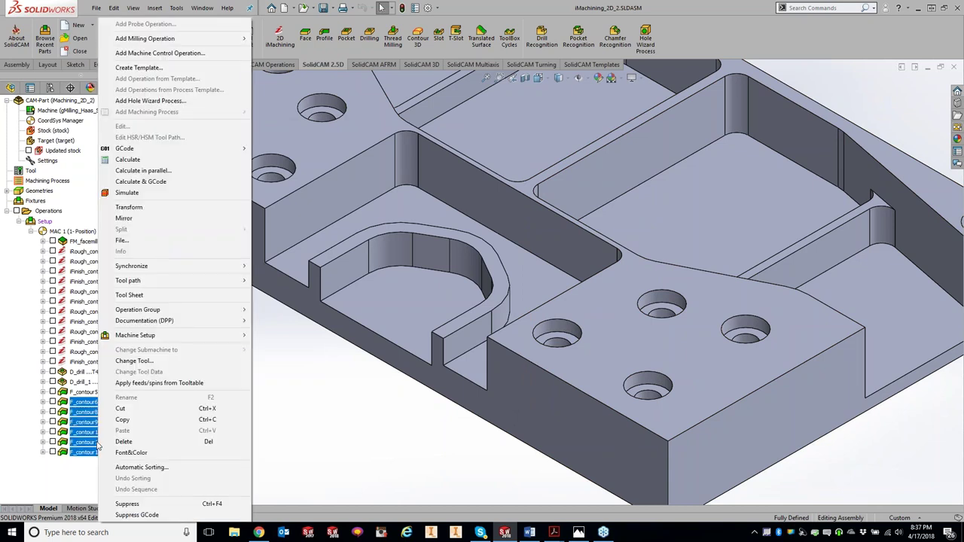
{"action": "left_click", "coordinate": [128, 504]}
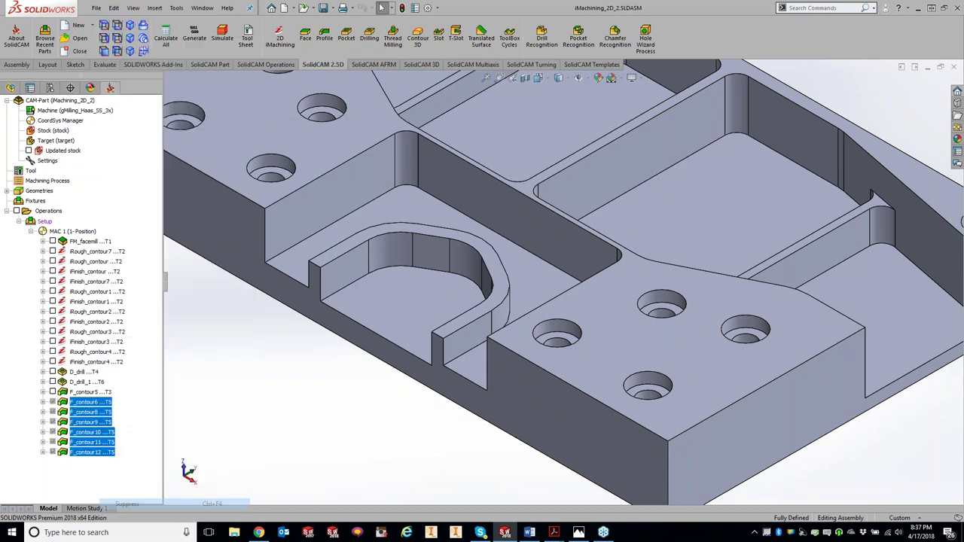
Step: Add a Chamfer Recognition operation after F_contour12 using the plate's solid body as face geometry
{"action": "left_click", "coordinate": [100, 454]}
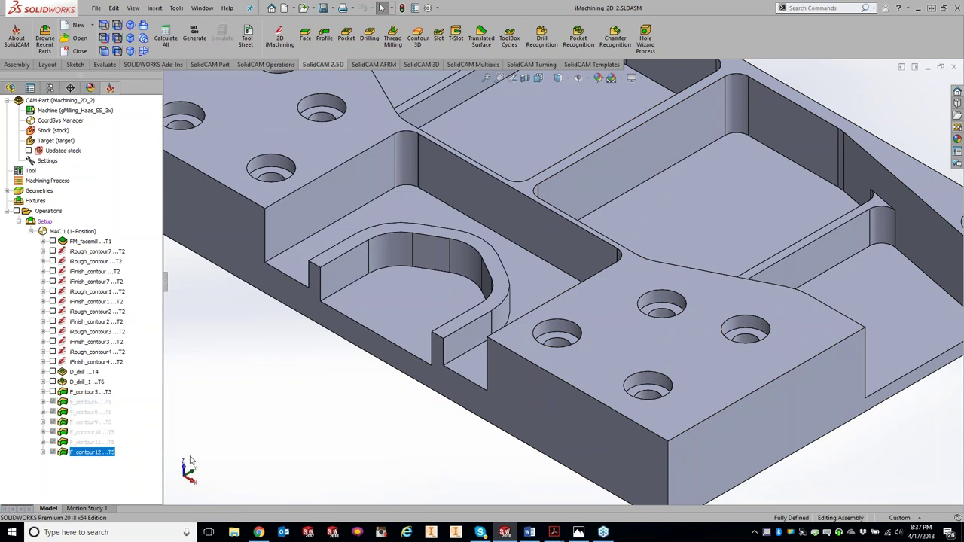
{"action": "left_click", "coordinate": [615, 36]}
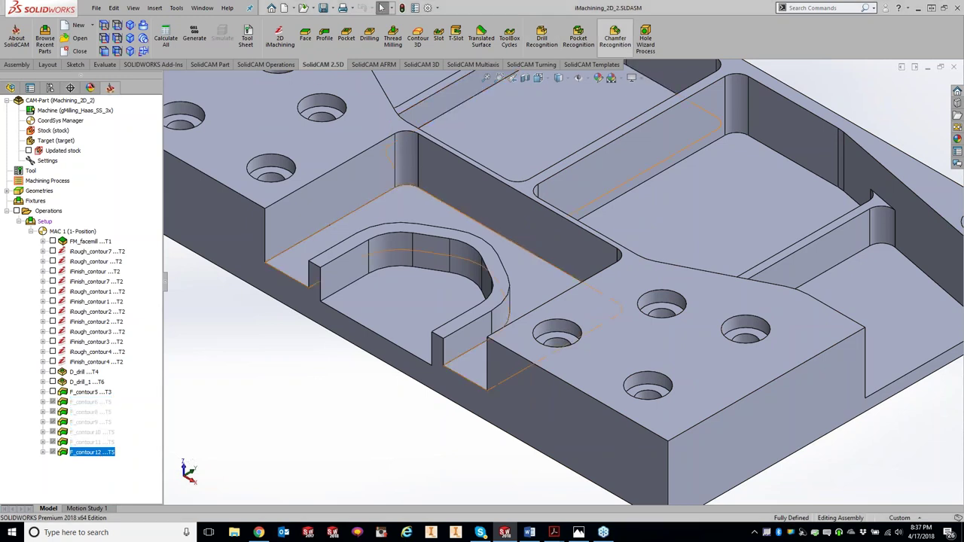
{"action": "left_click", "coordinate": [281, 193]}
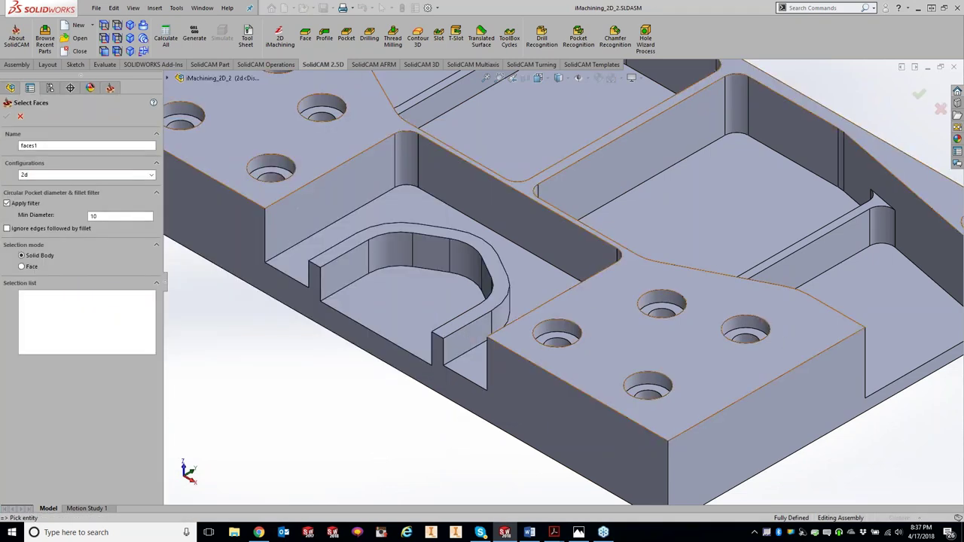
{"action": "left_click", "coordinate": [625, 336]}
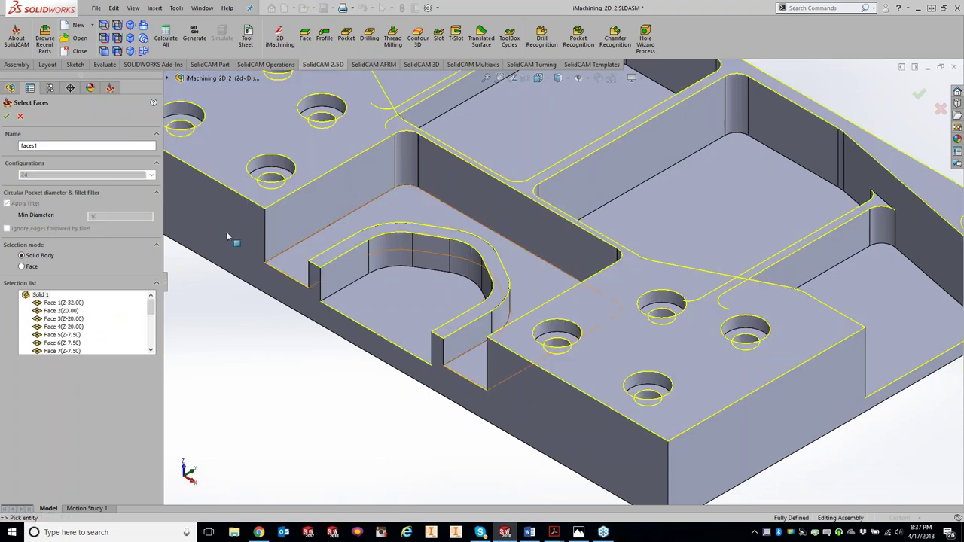
{"action": "left_click", "coordinate": [7, 116]}
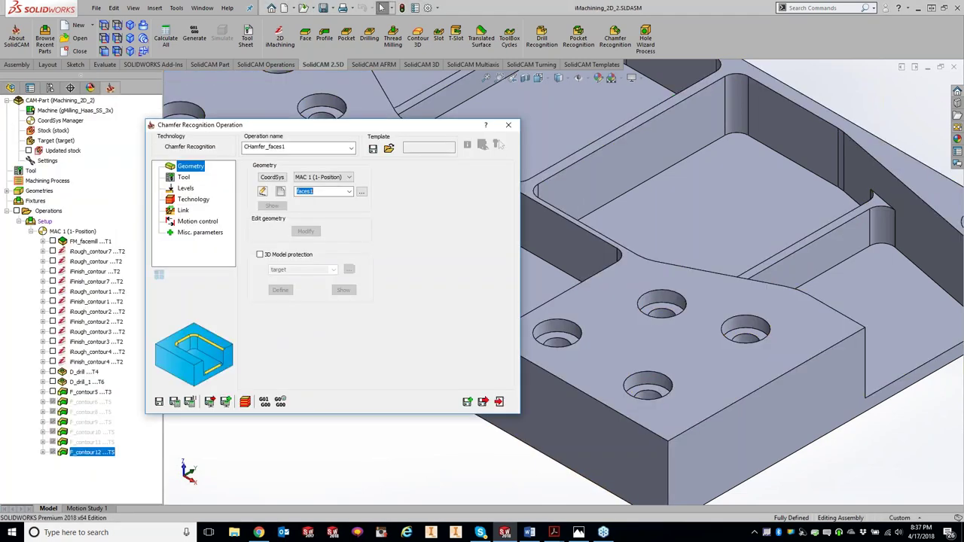
Step: Choose a chamfer drill as the tool and set the chamfer depth to .1
{"action": "left_click", "coordinate": [184, 178]}
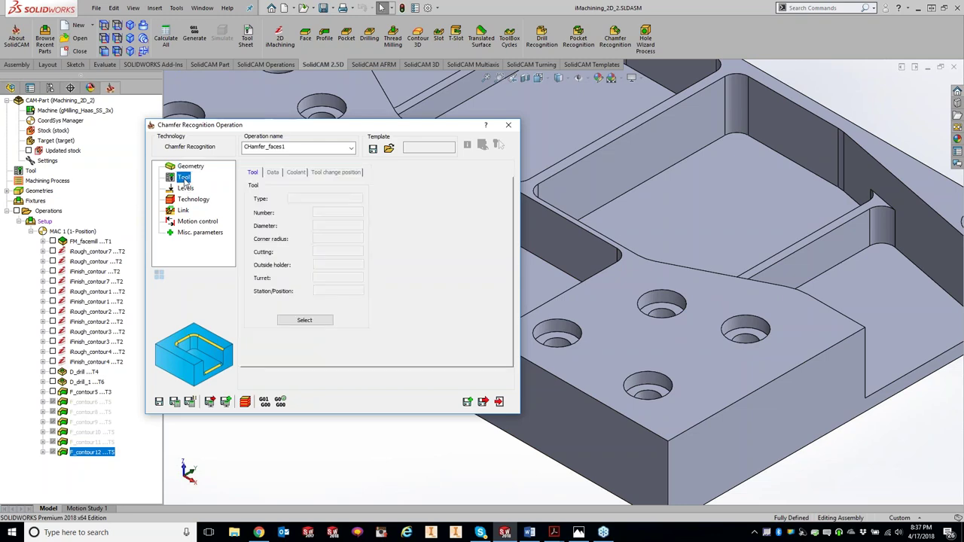
{"action": "left_click", "coordinate": [328, 322]}
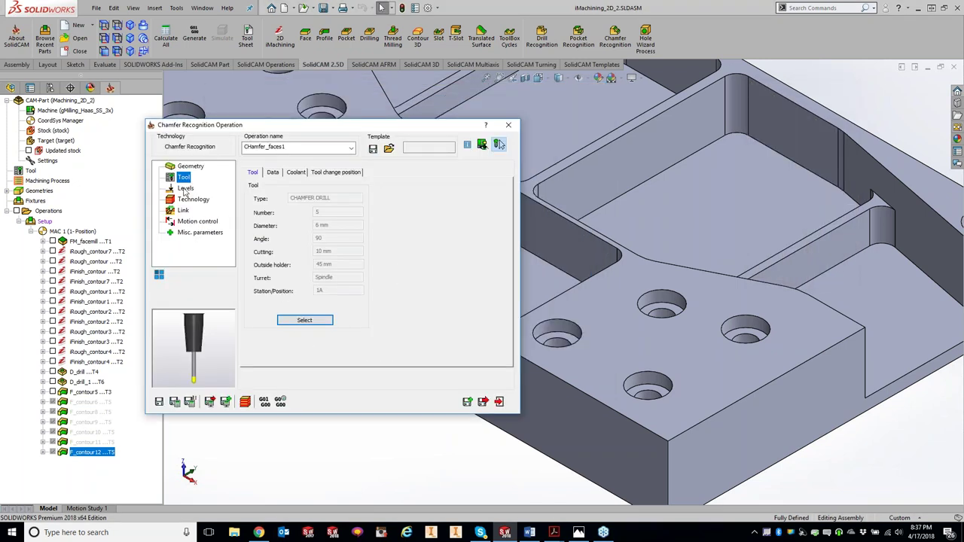
{"action": "left_click", "coordinate": [185, 190]}
{"action": "left_click", "coordinate": [328, 244]}
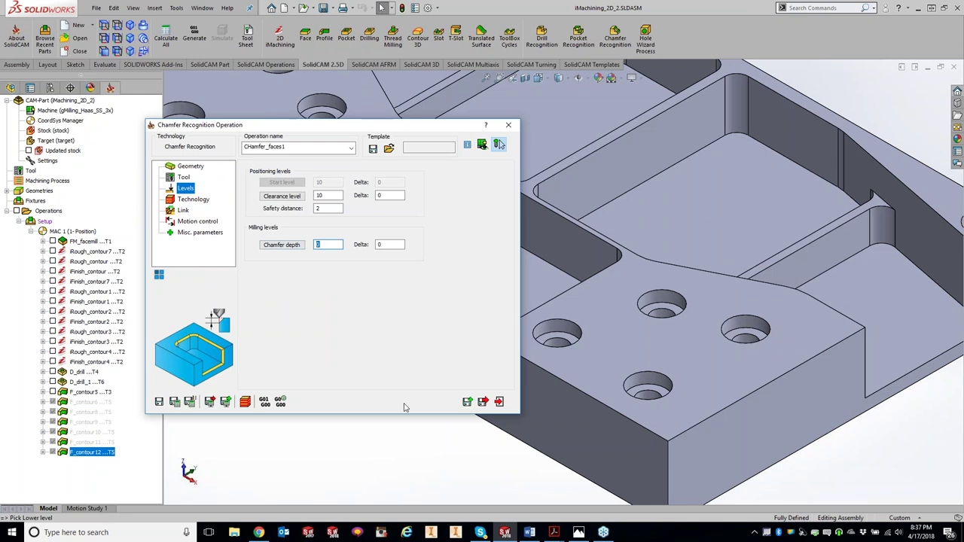
{"action": "type", "text": ".1"}
Step: Set safety offset 0.5 and cutting diameter 4, then save, calculate and simulate
{"action": "left_click", "coordinate": [194, 200]}
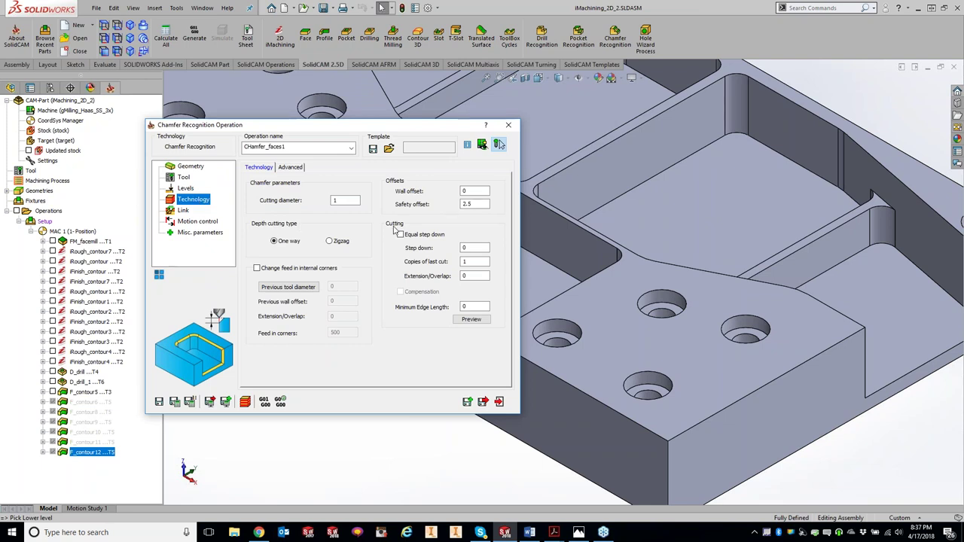
{"action": "double_click", "coordinate": [468, 204]}
{"action": "double_click", "coordinate": [469, 204]}
{"action": "type", "text": ".5"}
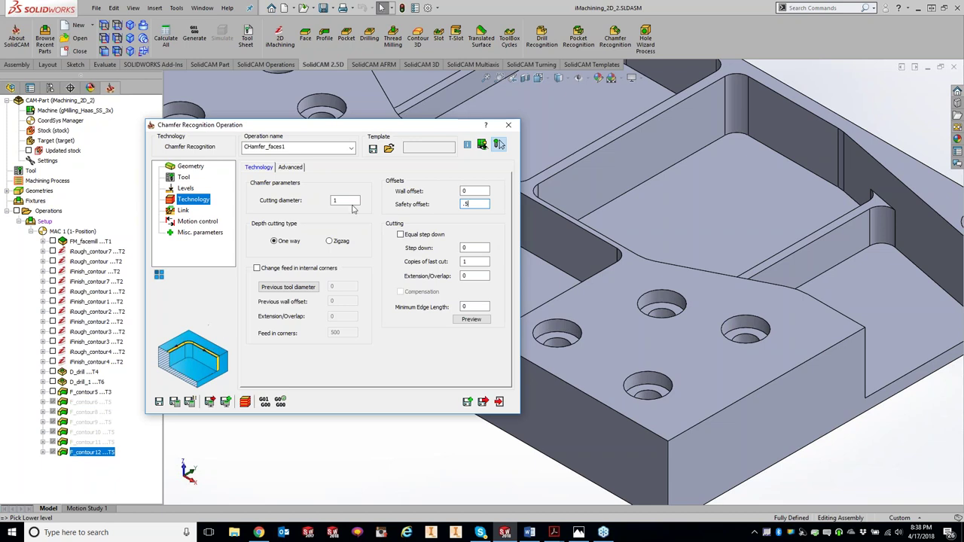
{"action": "key", "text": "Tab"}
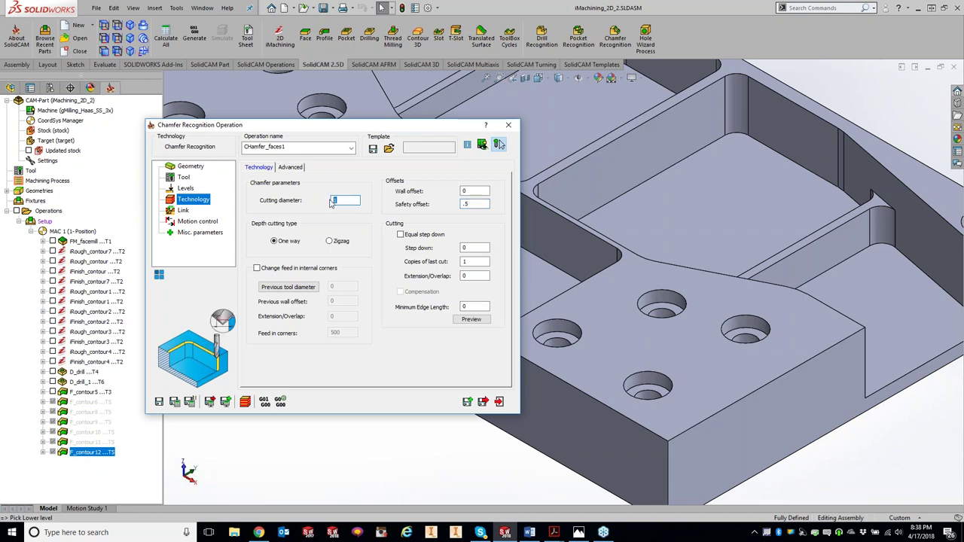
{"action": "left_click", "coordinate": [184, 178]}
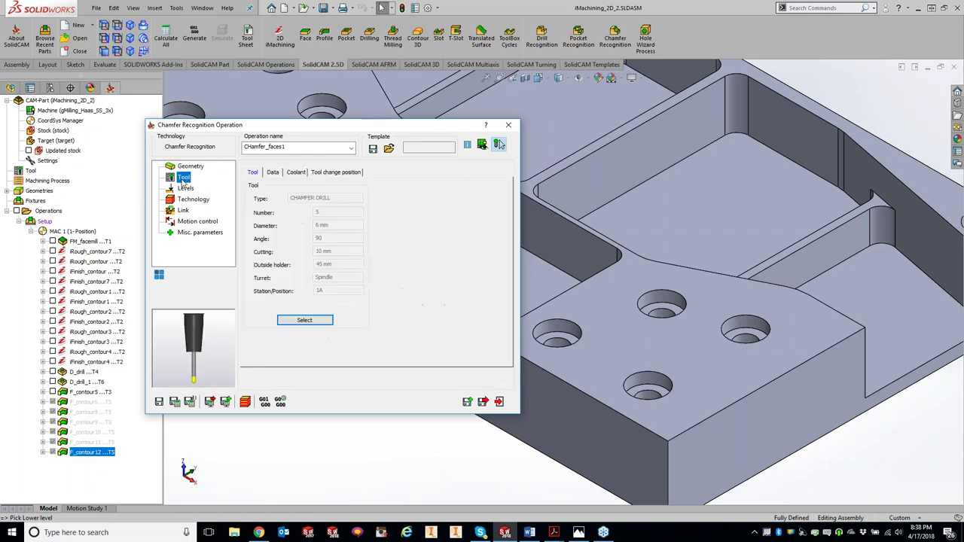
{"action": "left_click", "coordinate": [189, 200]}
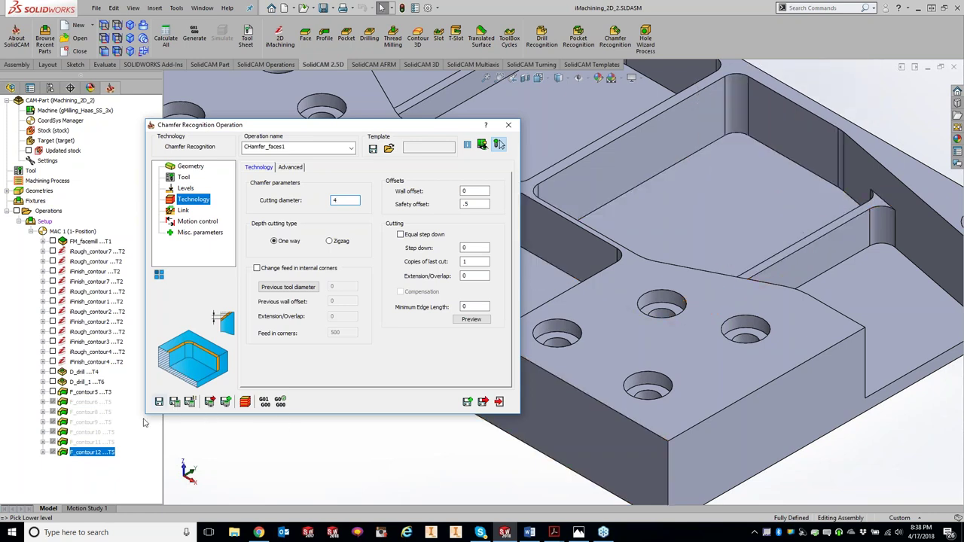
{"action": "left_click", "coordinate": [175, 401]}
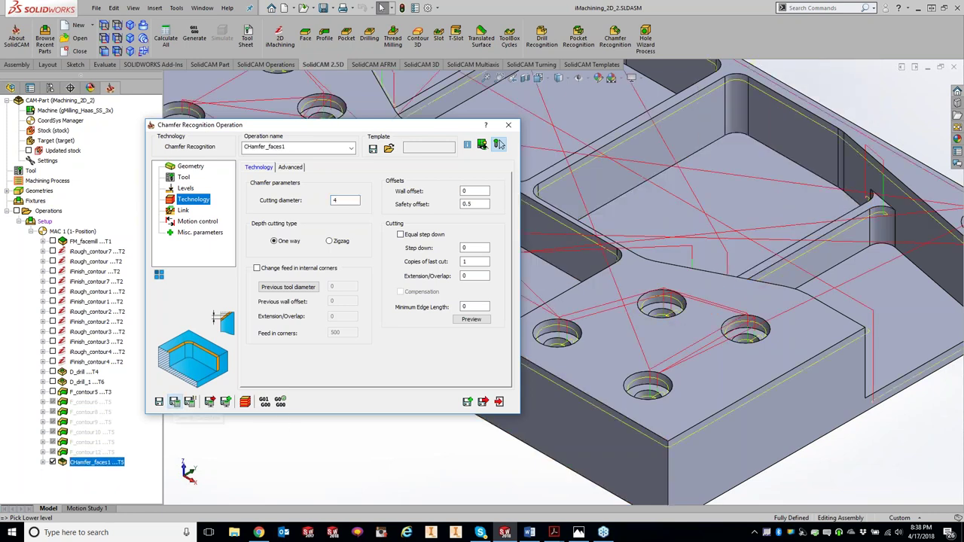
{"action": "left_click", "coordinate": [244, 401]}
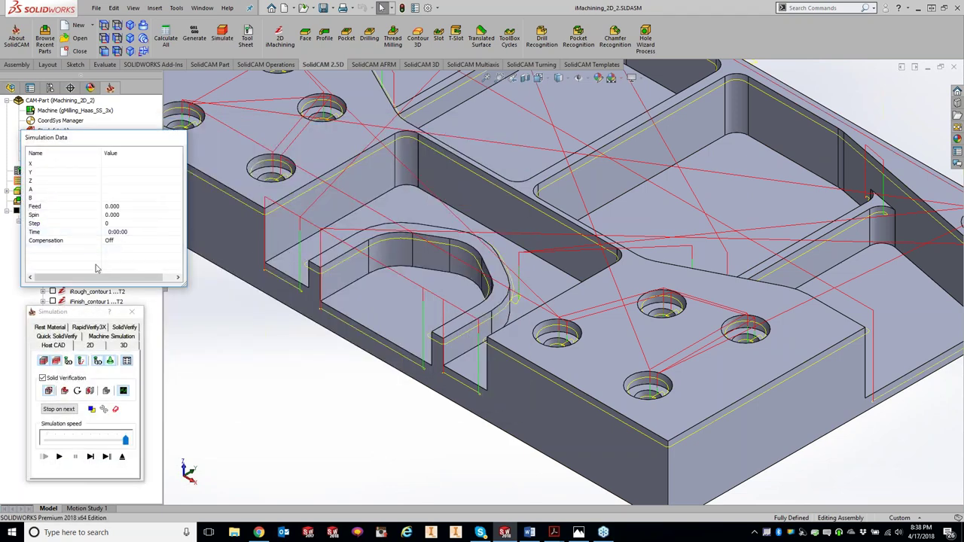
Step: Play the CHamfer_faces1 SolidVerify simulation and zoom and orbit over pockets, holes and fixture
{"action": "left_click", "coordinate": [130, 329]}
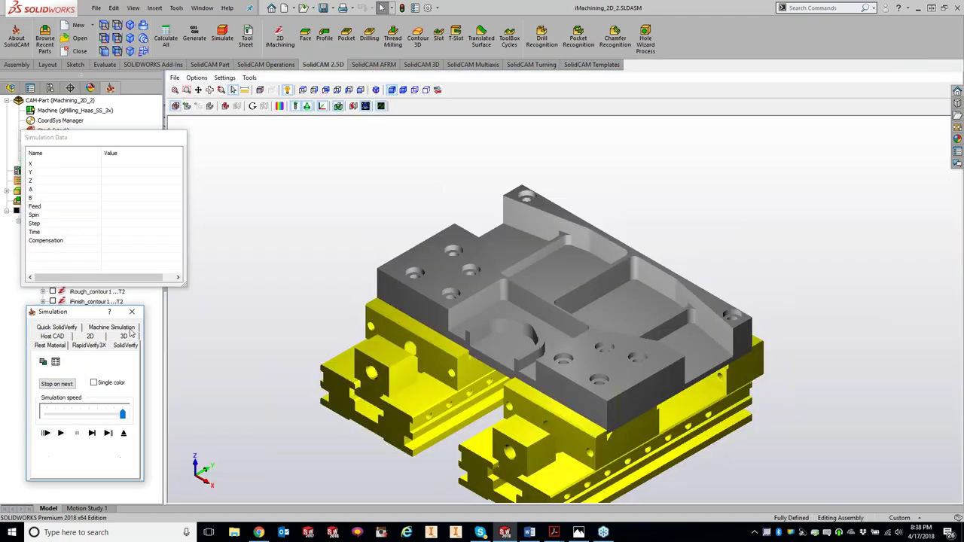
{"action": "left_click", "coordinate": [61, 433]}
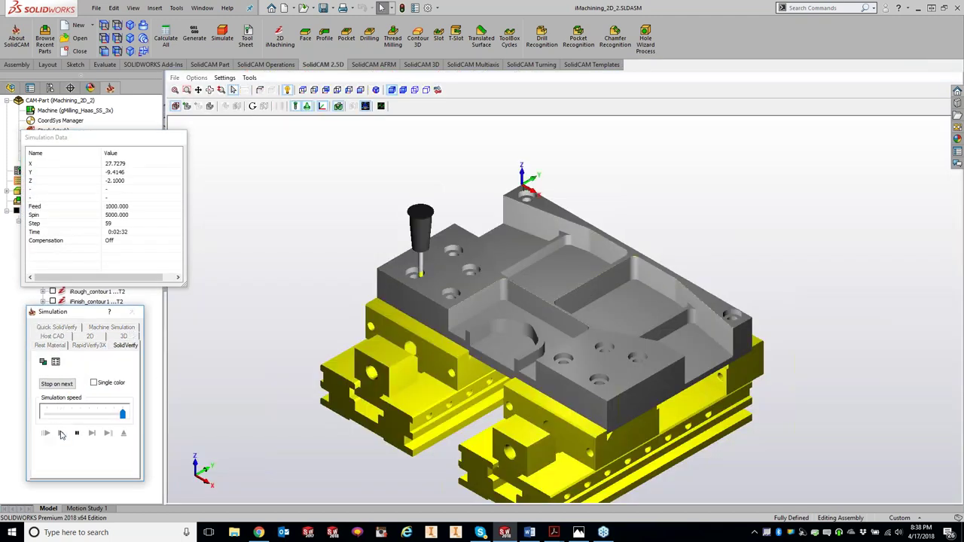
{"action": "scroll", "coordinate": [622, 348], "scroll_direction": "up", "scroll_amount": 8}
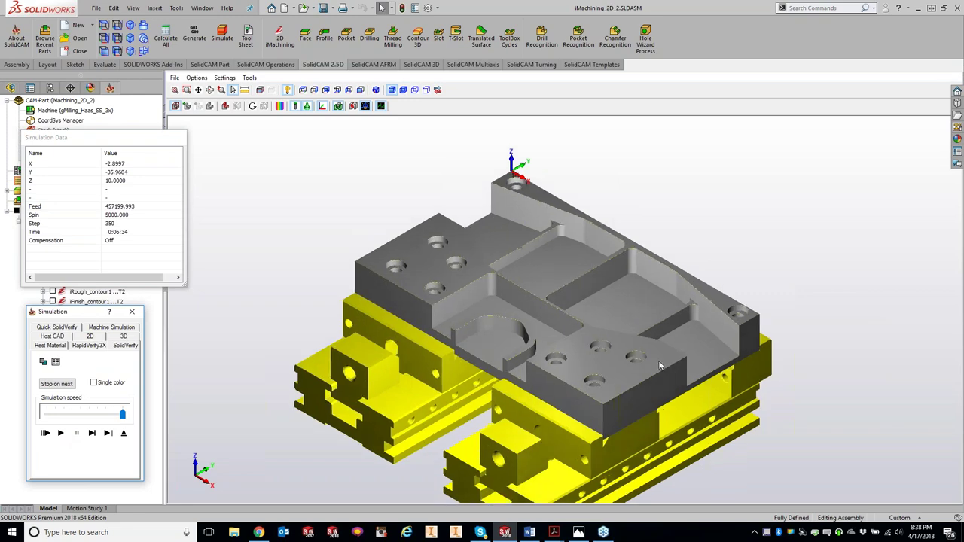
{"action": "scroll", "coordinate": [622, 348], "scroll_direction": "up", "scroll_amount": 3}
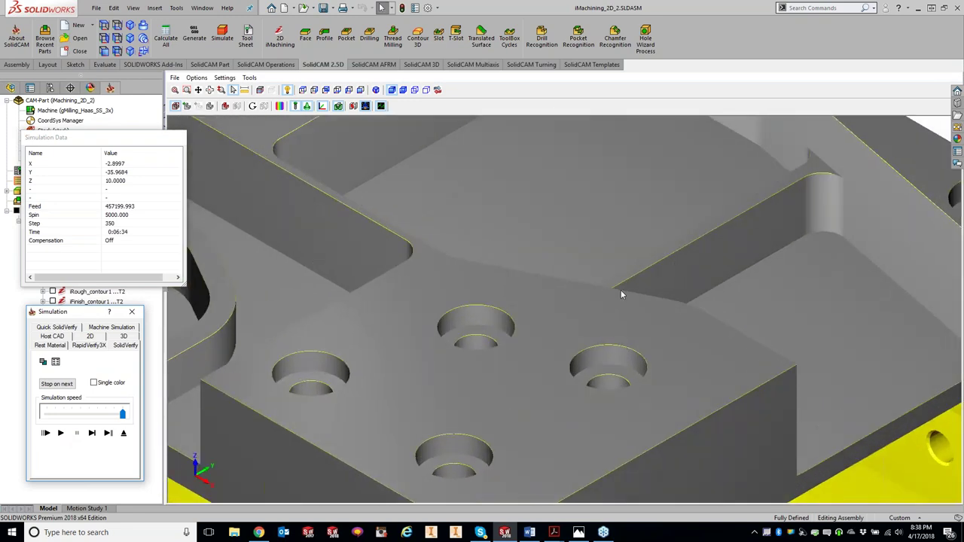
{"action": "scroll", "coordinate": [622, 294], "scroll_direction": "down", "scroll_amount": 3}
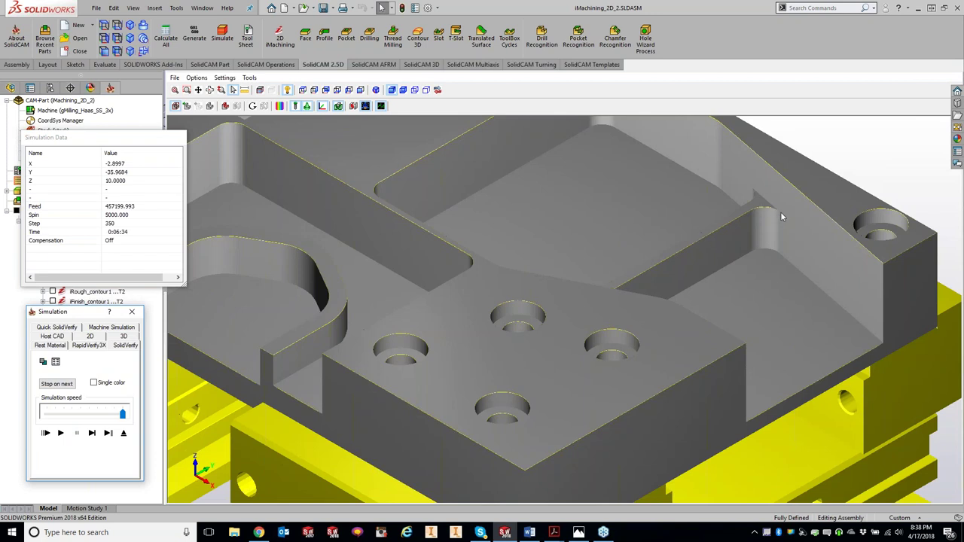
{"action": "scroll", "coordinate": [781, 217], "scroll_direction": "up", "scroll_amount": 5}
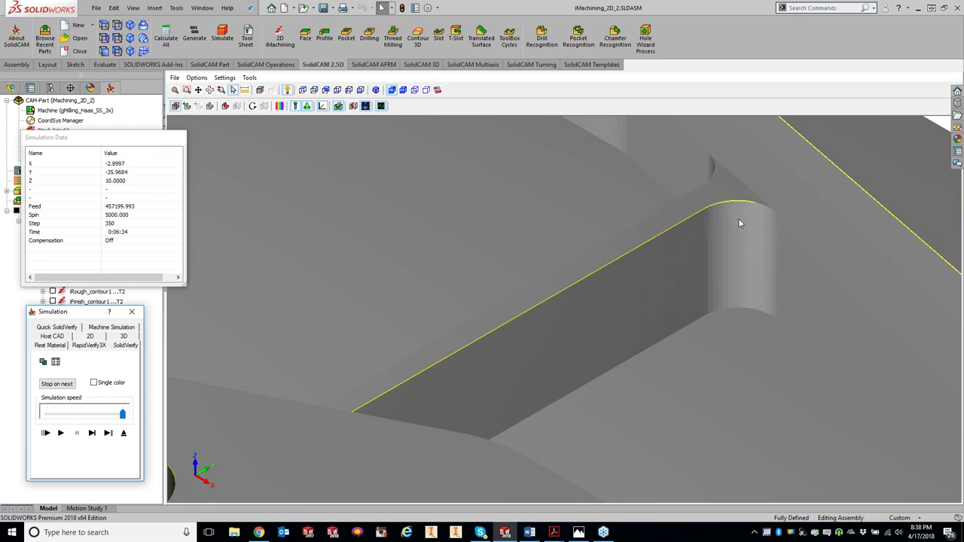
{"action": "scroll", "coordinate": [737, 218], "scroll_direction": "down", "scroll_amount": 5}
{"action": "middle_click_drag", "start_coordinate": [336, 363], "coordinate": [436, 324]}
{"action": "scroll", "coordinate": [458, 332], "scroll_direction": "up", "scroll_amount": 3}
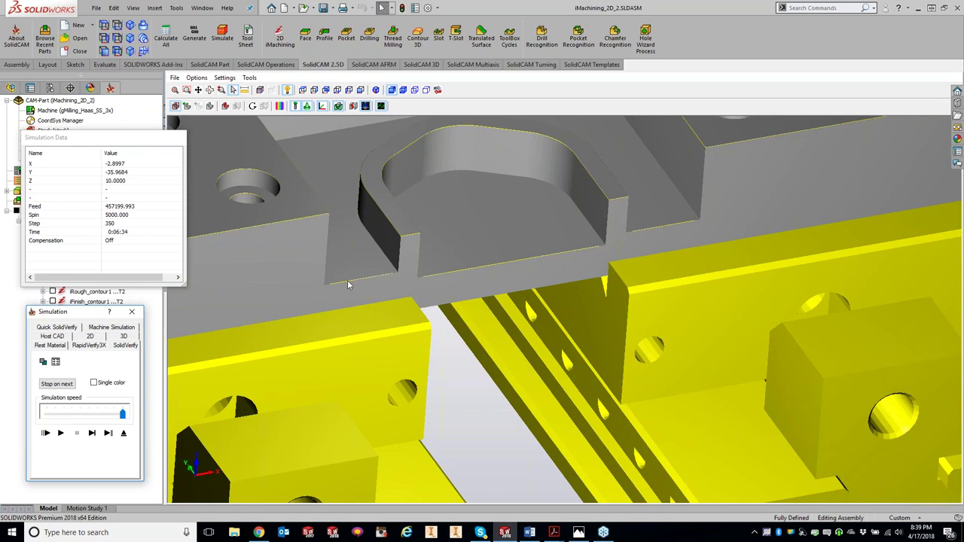
{"action": "middle_click_drag", "start_coordinate": [399, 278], "coordinate": [341, 225]}
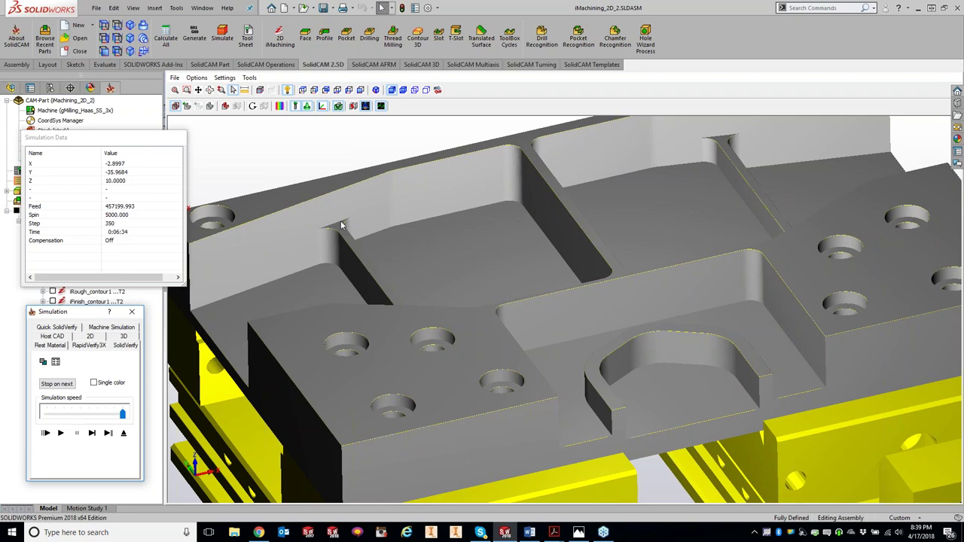
Step: Change the CHamfer_faces1 chamfer depth to 0.5 and relaunch the simulation
{"action": "left_click", "coordinate": [132, 312]}
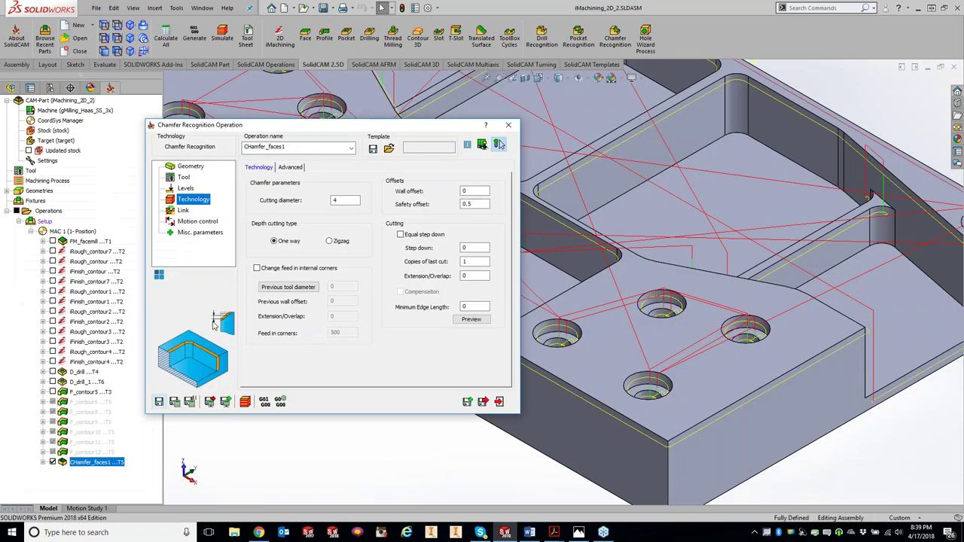
{"action": "left_click", "coordinate": [186, 188]}
{"action": "left_click", "coordinate": [328, 245]}
{"action": "type", "text": "10"}
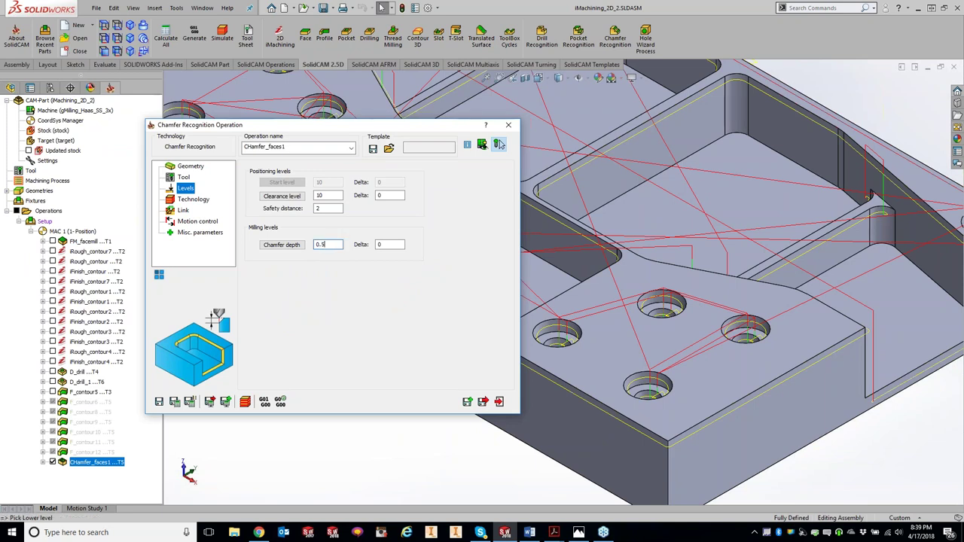
{"action": "left_click", "coordinate": [244, 401]}
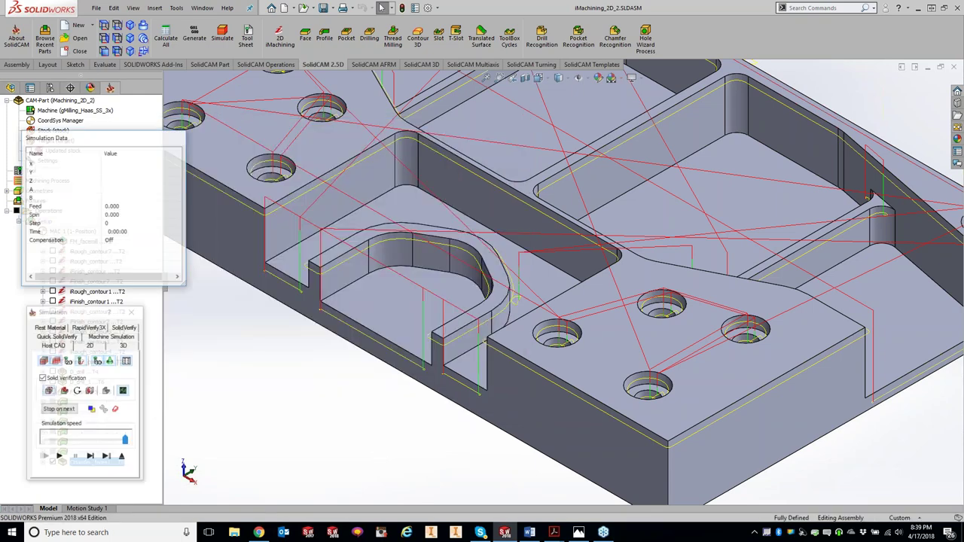
Step: Play the SolidVerify simulation, zoom and rotate to inspect the edge chamfers, then close it
{"action": "left_click", "coordinate": [124, 328]}
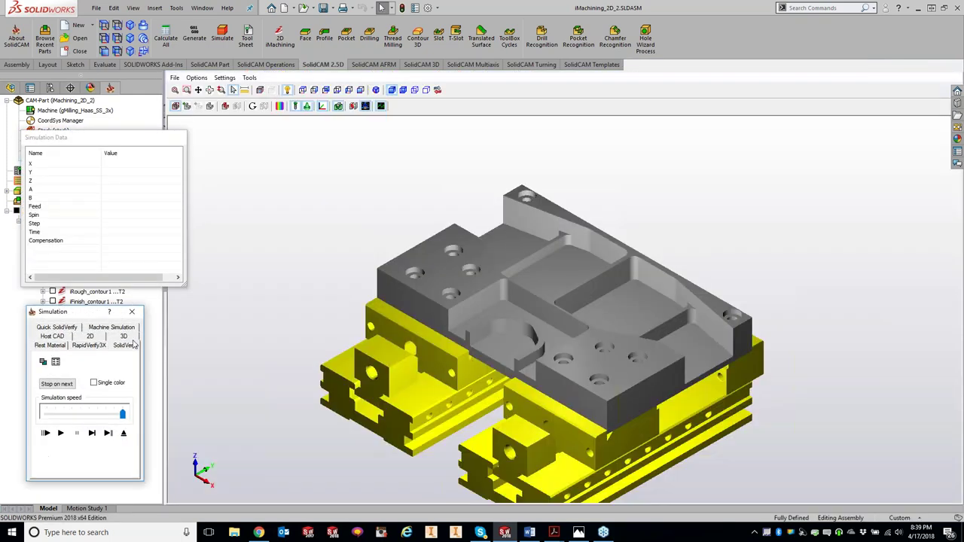
{"action": "left_click", "coordinate": [61, 432]}
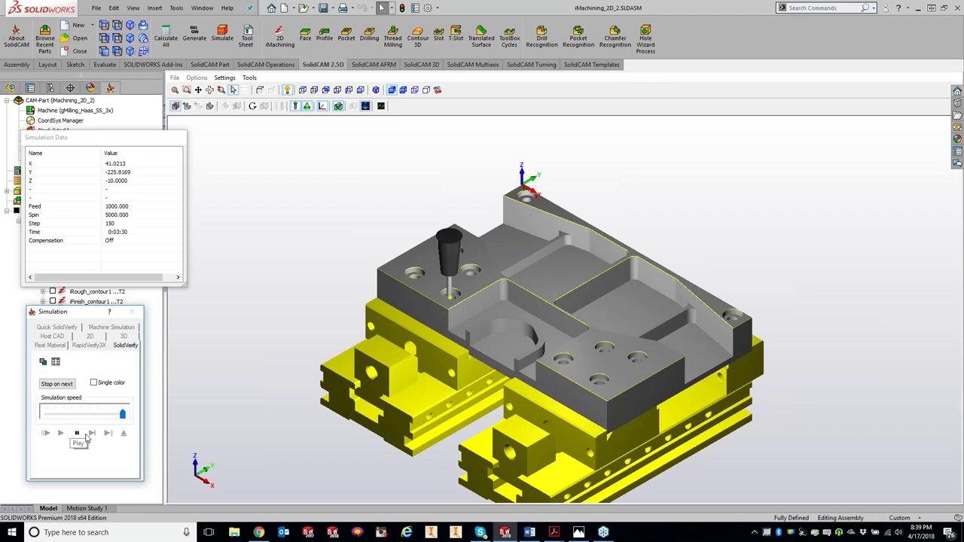
{"action": "scroll", "coordinate": [723, 316], "scroll_direction": "up", "scroll_amount": 5}
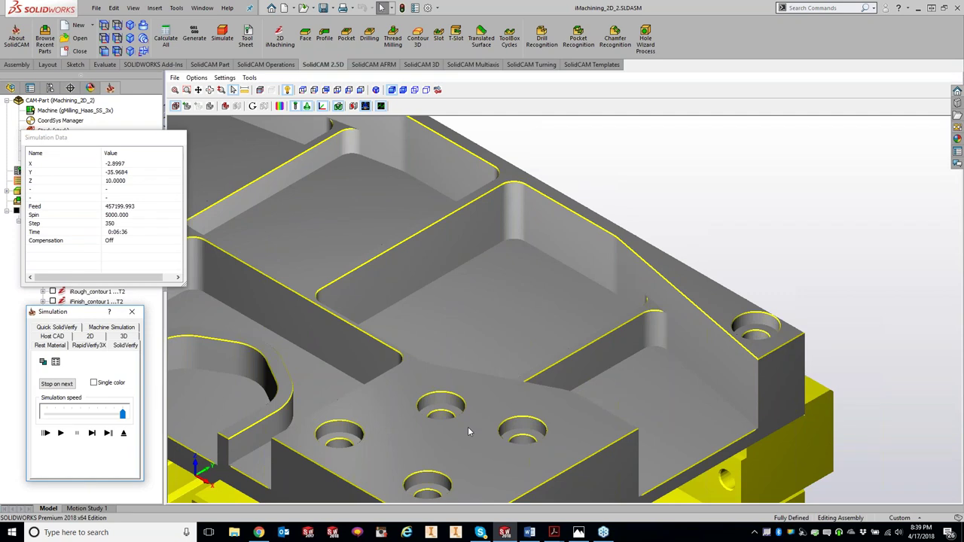
{"action": "scroll", "coordinate": [468, 432], "scroll_direction": "down", "scroll_amount": 2}
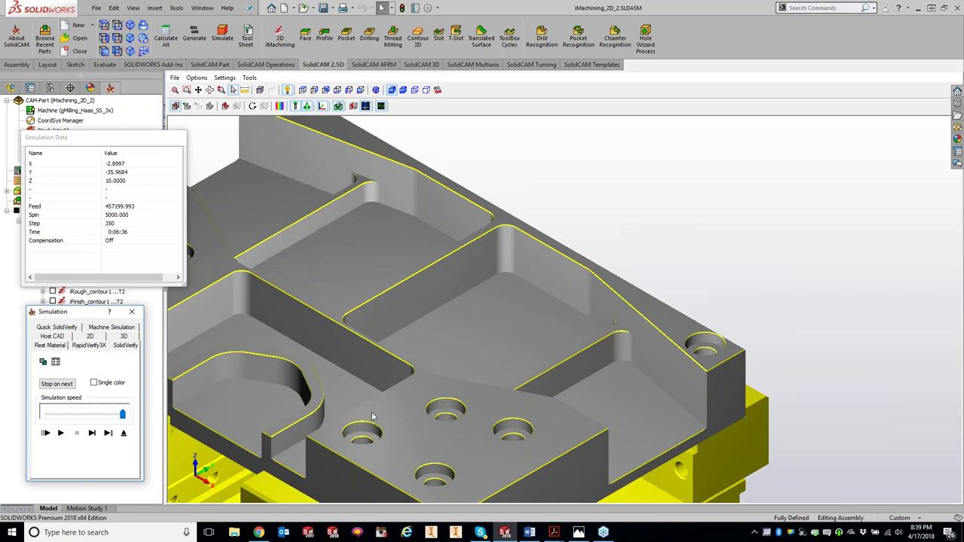
{"action": "scroll", "coordinate": [374, 417], "scroll_direction": "up", "scroll_amount": 1}
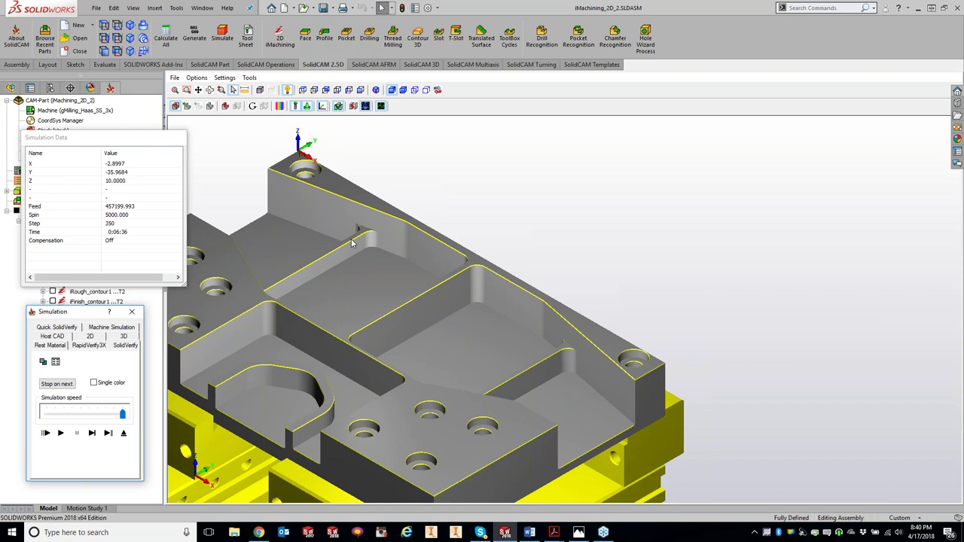
{"action": "scroll", "coordinate": [381, 275], "scroll_direction": "down", "scroll_amount": 2}
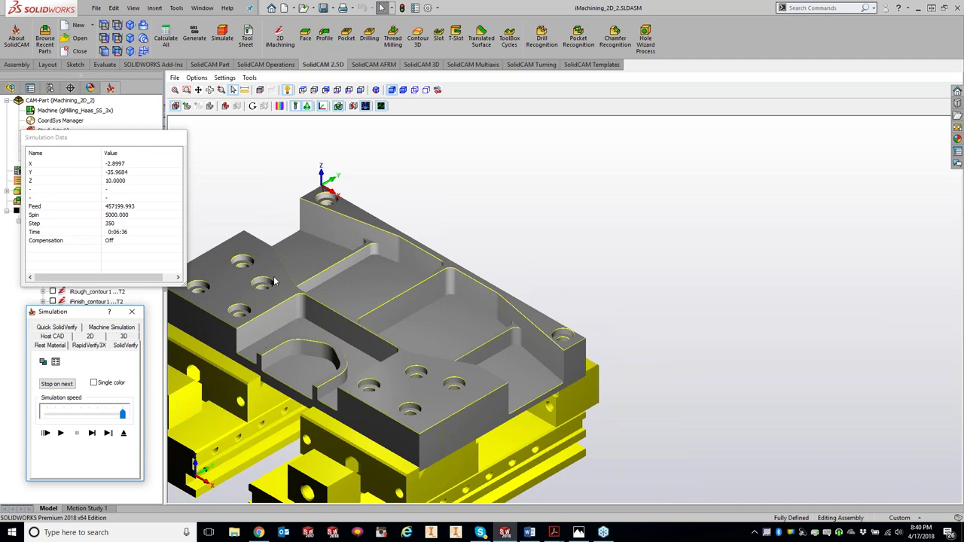
{"action": "left_click", "coordinate": [570, 215]}
{"action": "left_click_drag", "start_coordinate": [570, 215], "coordinate": [569, 217]}
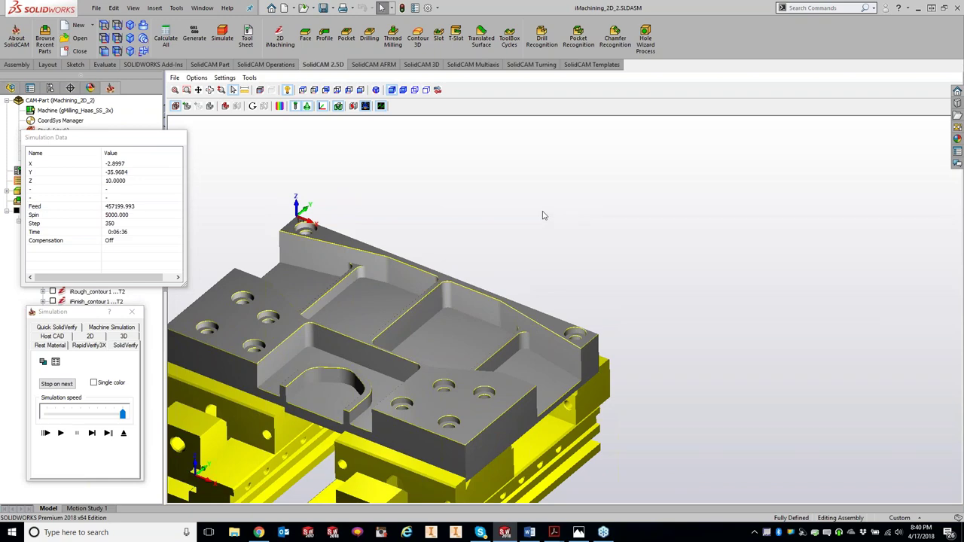
{"action": "left_click", "coordinate": [134, 312]}
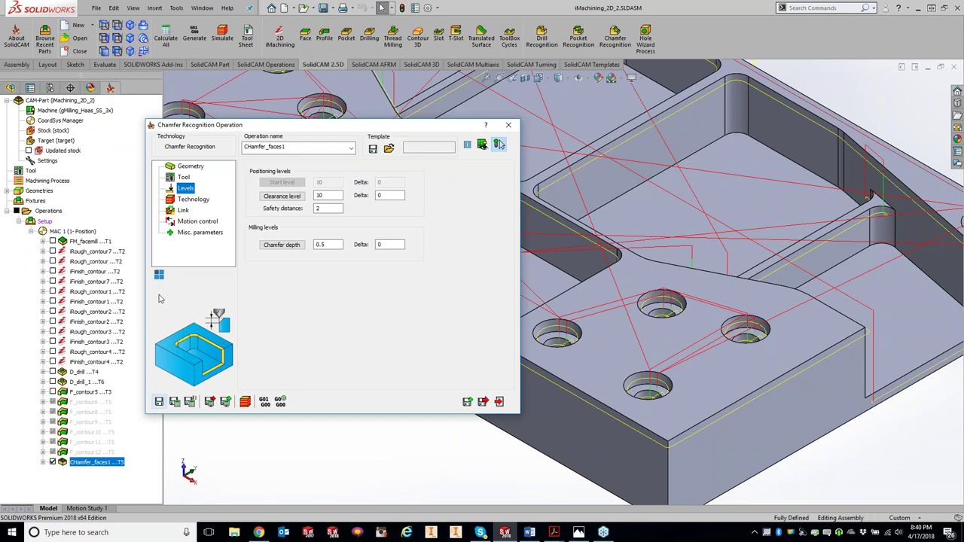
Step: Review the faces1 face list, inverting its check states and then restoring them
{"action": "left_click", "coordinate": [200, 202]}
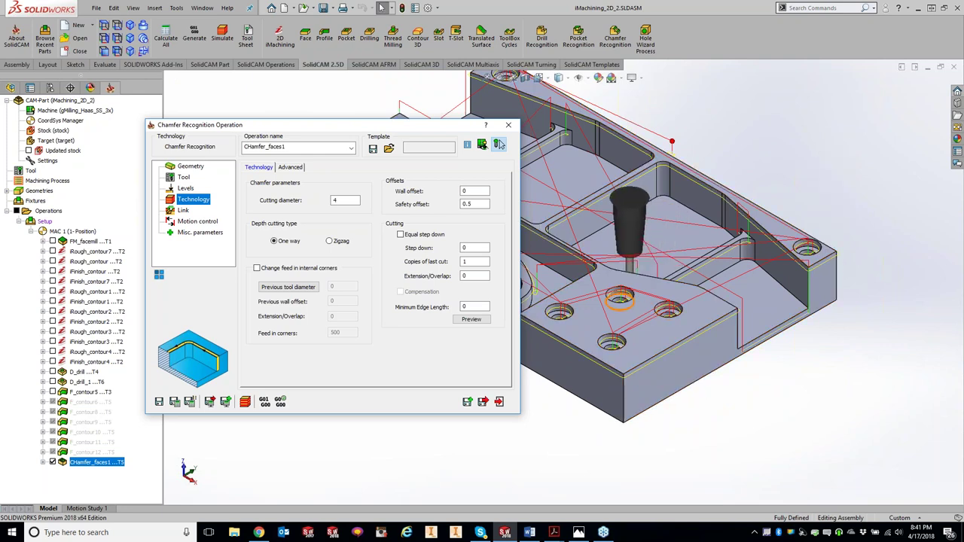
{"action": "left_click", "coordinate": [188, 168]}
{"action": "left_click", "coordinate": [299, 231]}
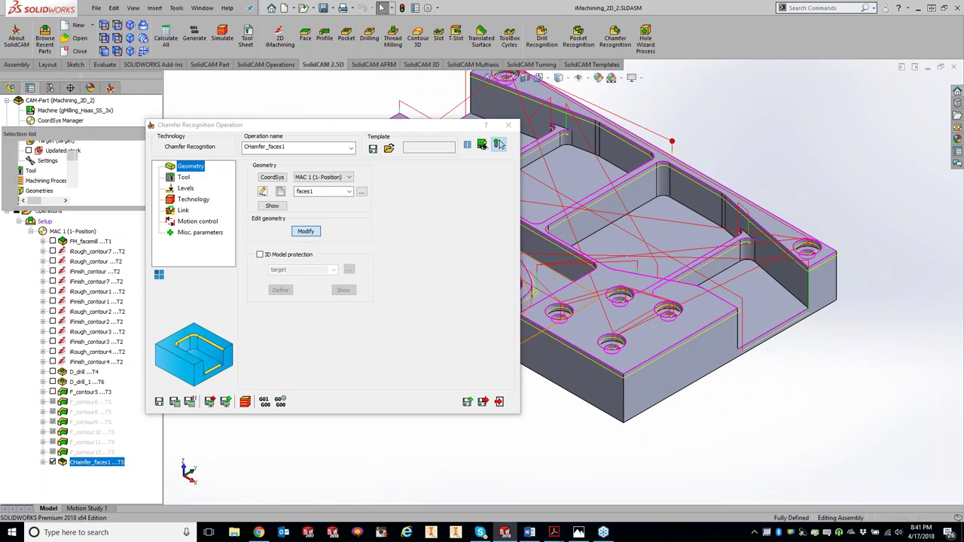
{"action": "right_click", "coordinate": [75, 163]}
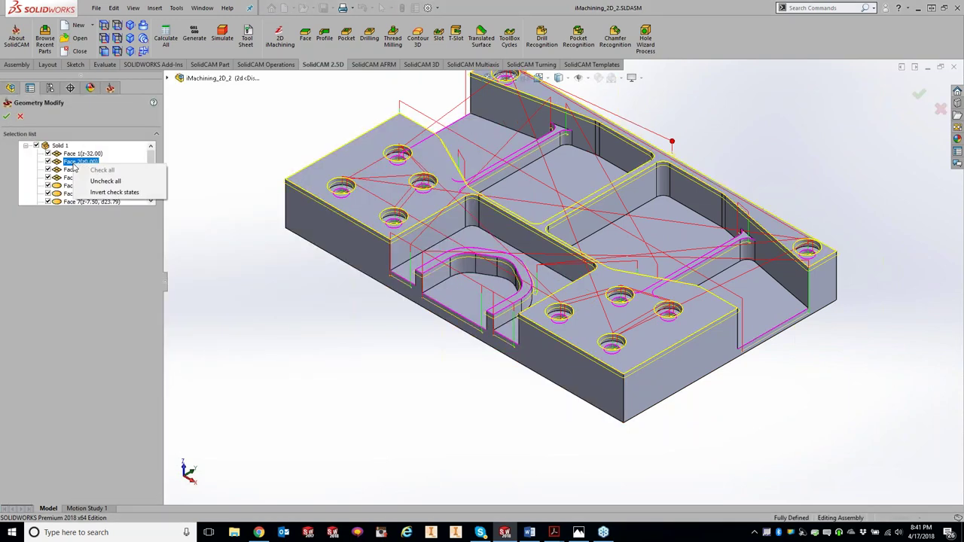
{"action": "left_click", "coordinate": [97, 194]}
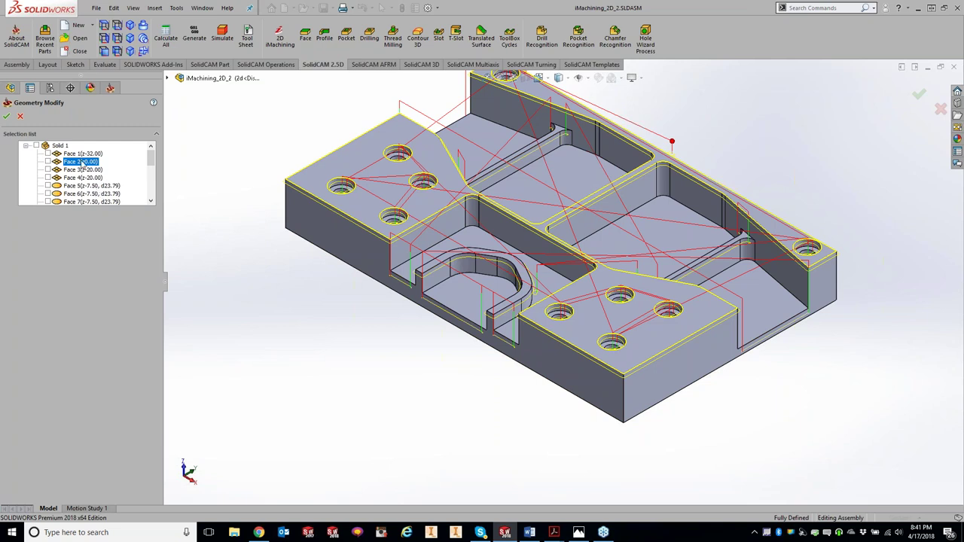
{"action": "right_click", "coordinate": [93, 163]}
{"action": "left_click", "coordinate": [104, 192]}
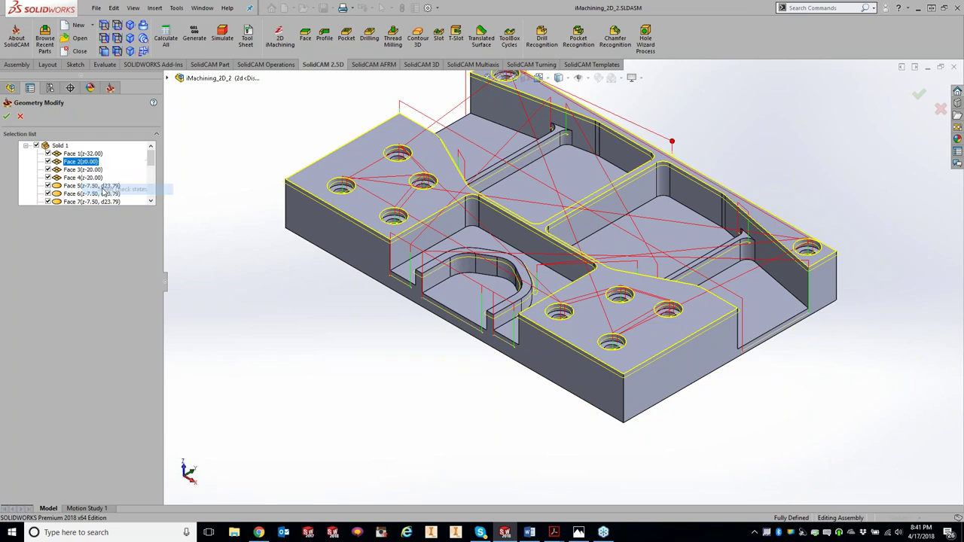
{"action": "right_click", "coordinate": [96, 162]}
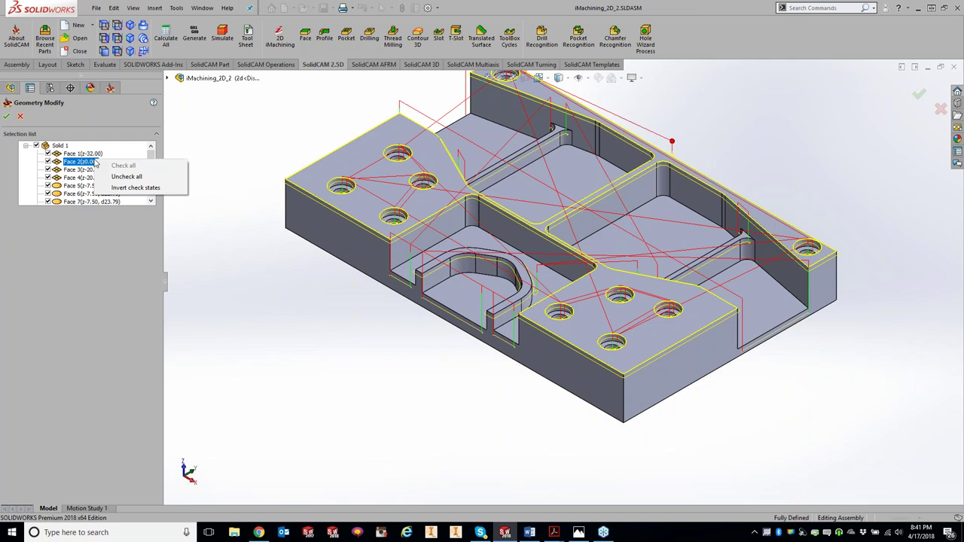
{"action": "key", "text": "Escape"}
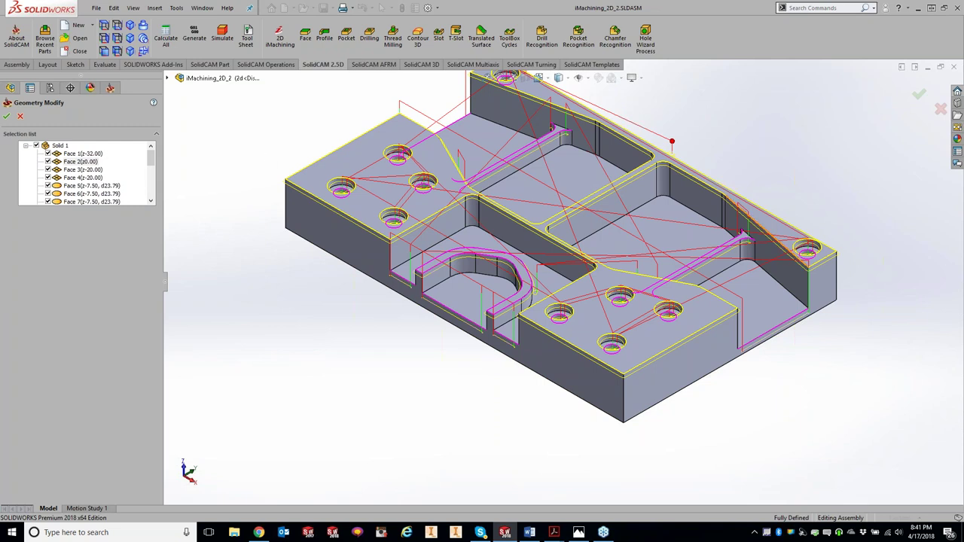
Step: Add the edge chain along the curved pocket wall to faces1 and confirm
{"action": "scroll", "coordinate": [539, 294], "scroll_direction": "down", "scroll_amount": 3}
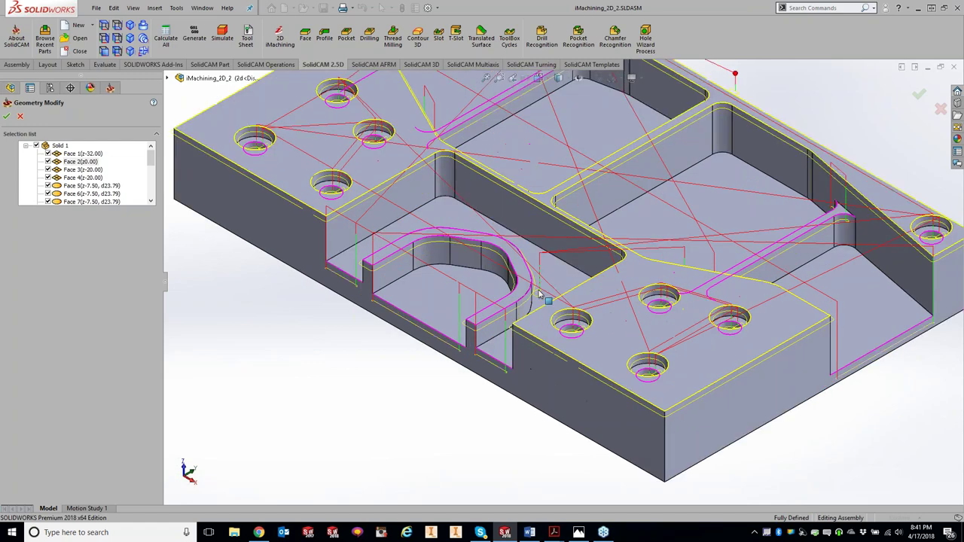
{"action": "scroll", "coordinate": [539, 294], "scroll_direction": "down", "scroll_amount": 3}
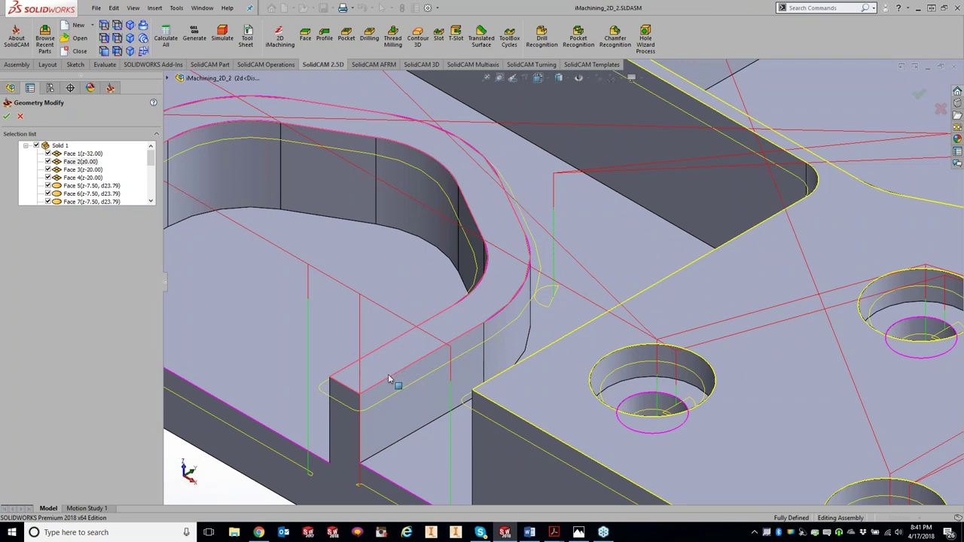
{"action": "left_click", "coordinate": [415, 364]}
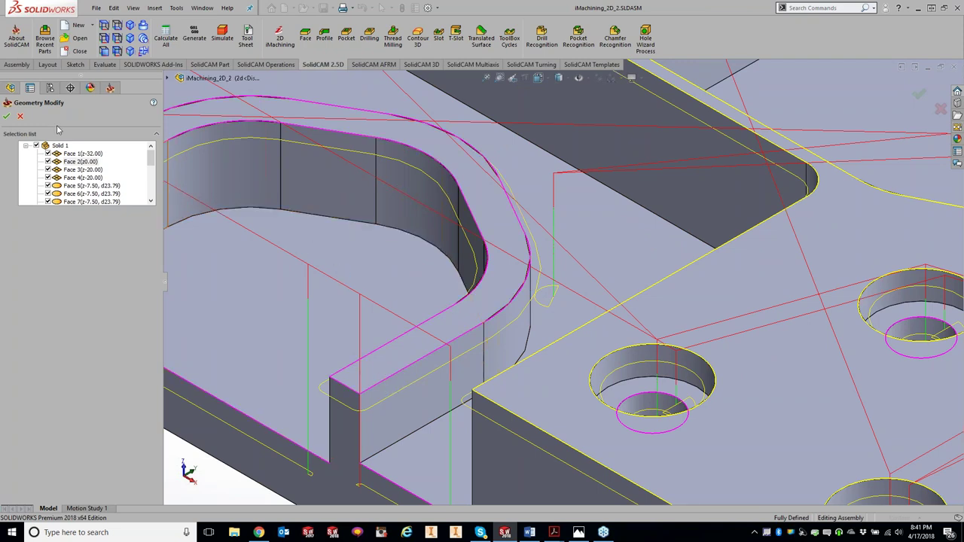
{"action": "left_click", "coordinate": [14, 118]}
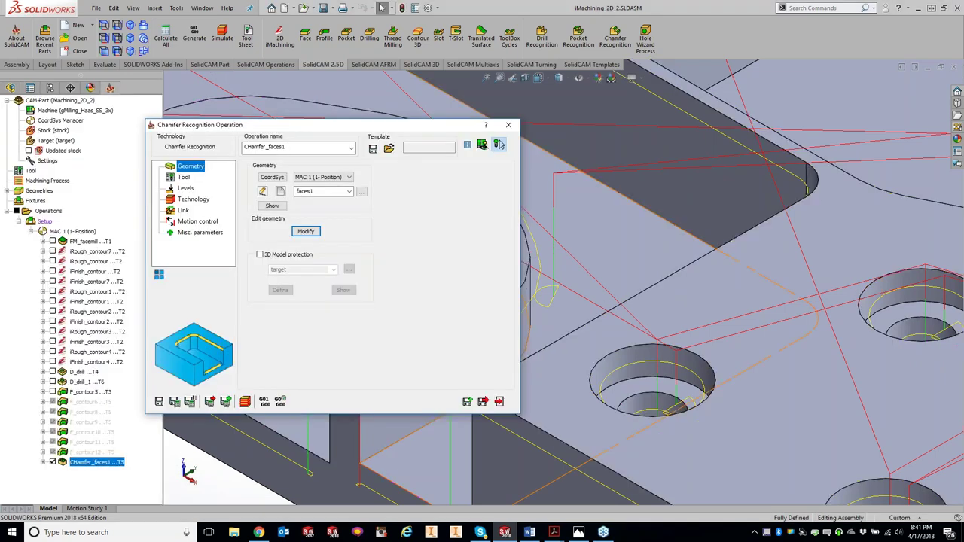
{"action": "left_click", "coordinate": [498, 144]}
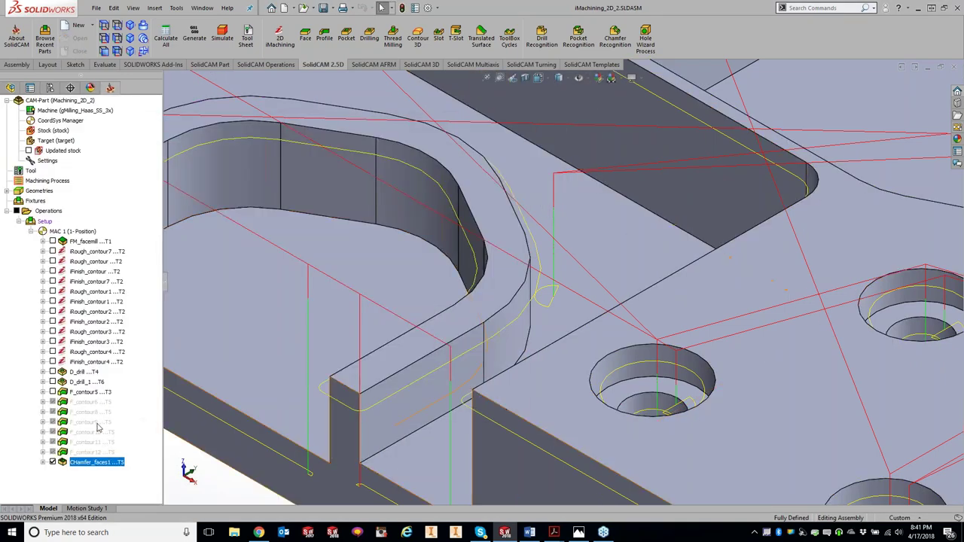
{"action": "left_click", "coordinate": [91, 403]}
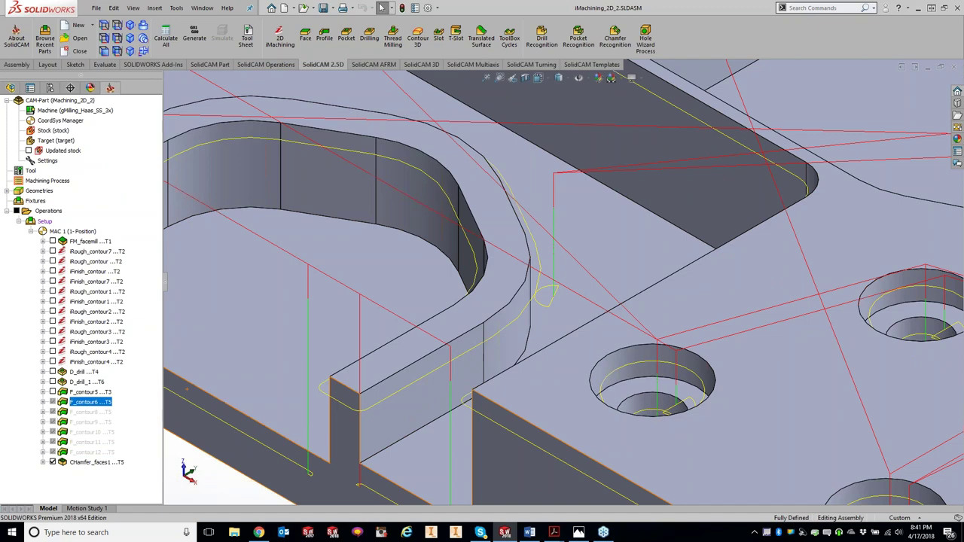
{"action": "double_click", "coordinate": [92, 403]}
{"action": "left_click", "coordinate": [198, 200]}
{"action": "left_click", "coordinate": [336, 202]}
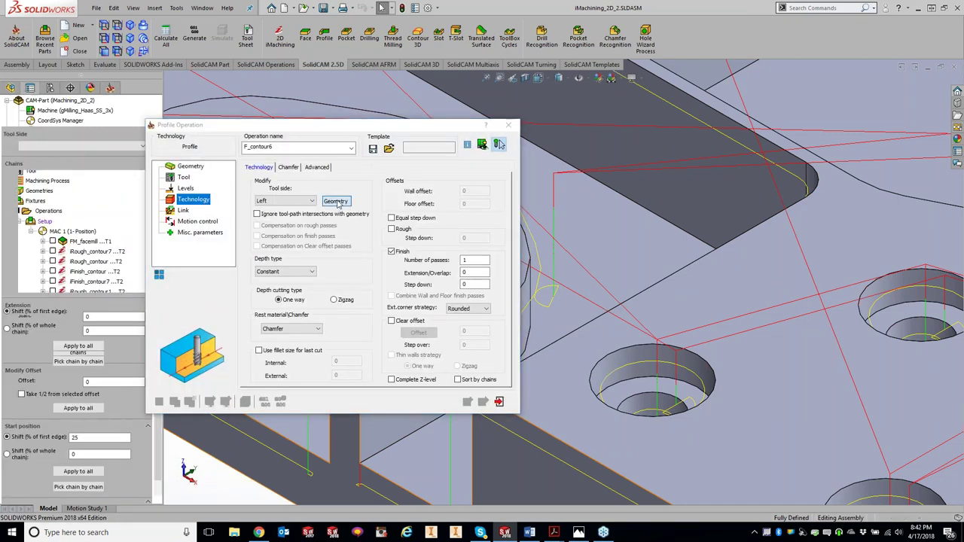
{"action": "double_click", "coordinate": [96, 438]}
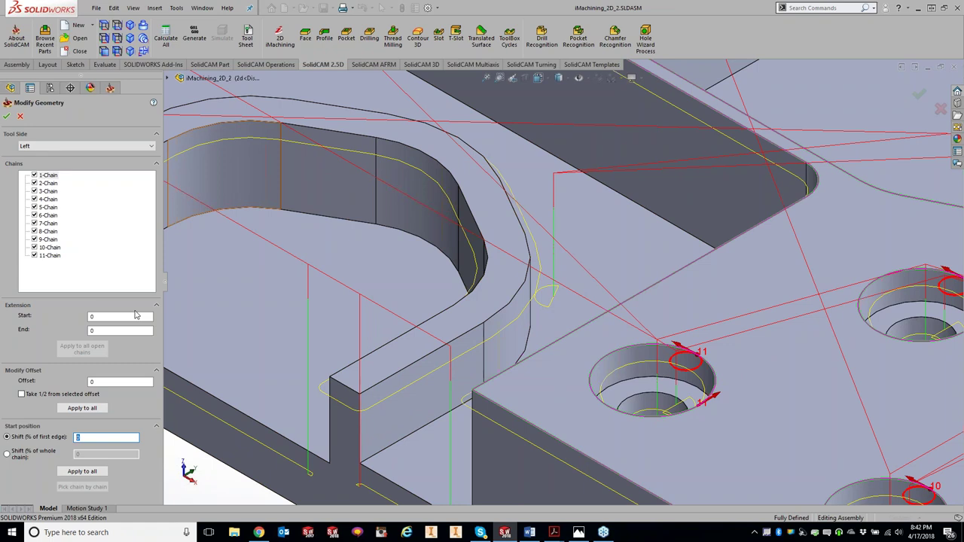
{"action": "left_click", "coordinate": [22, 116]}
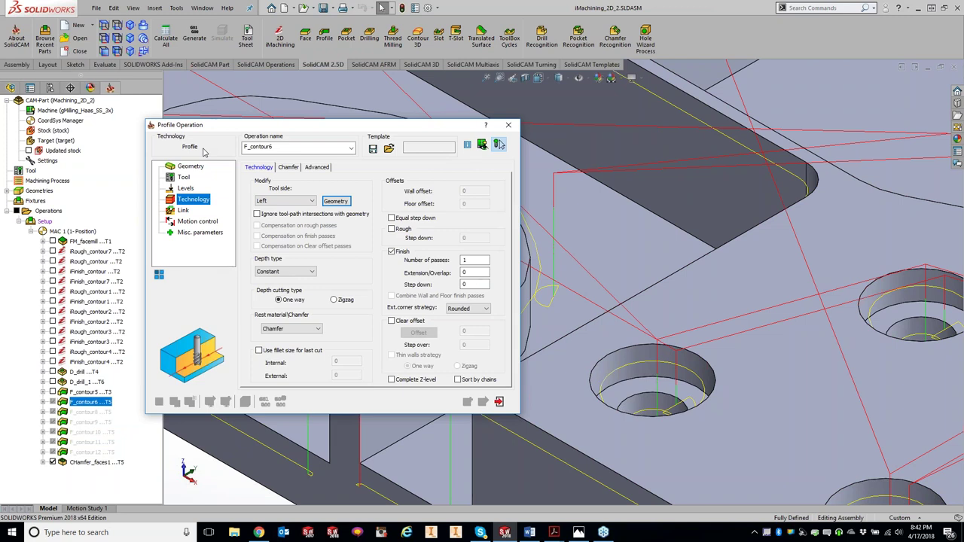
{"action": "left_click", "coordinate": [509, 127]}
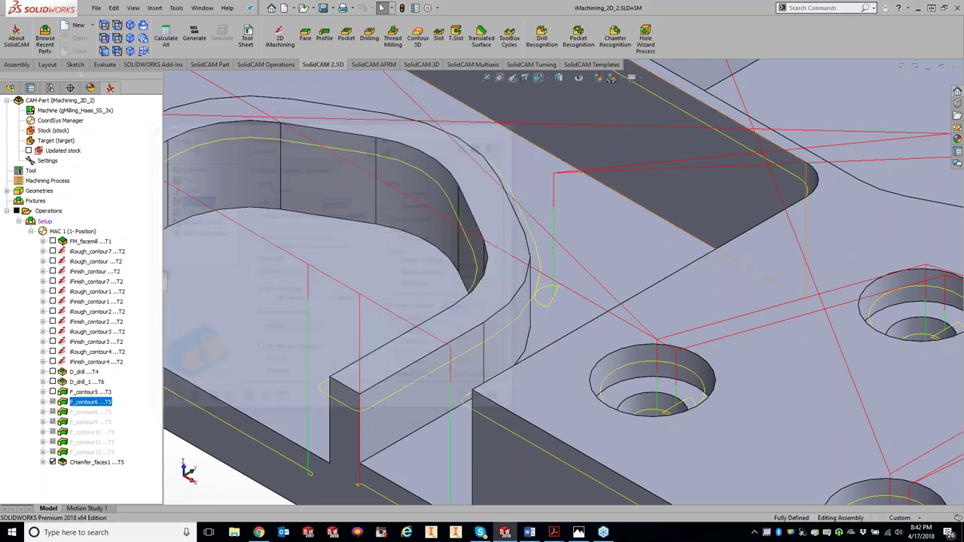
{"action": "scroll", "coordinate": [544, 280], "scroll_direction": "up", "scroll_amount": 3}
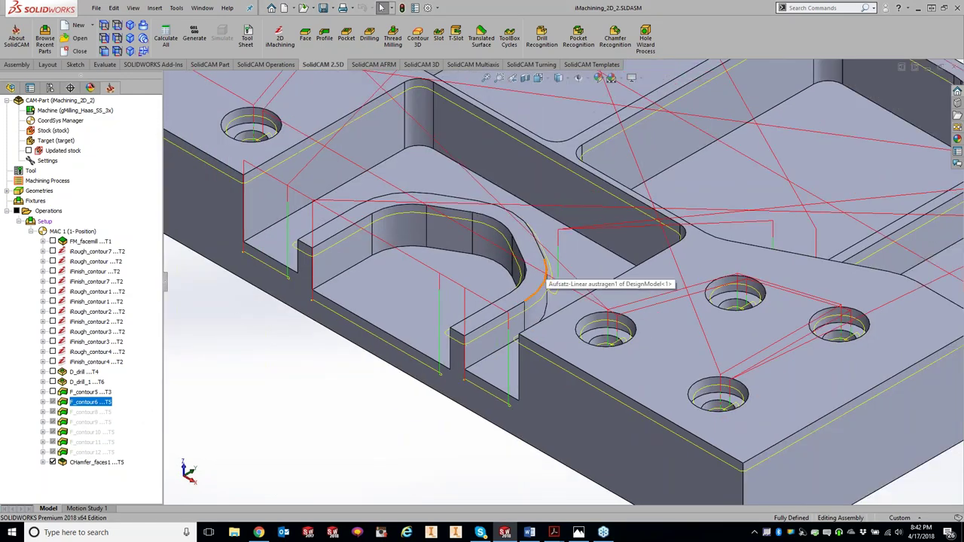
{"action": "scroll", "coordinate": [542, 272], "scroll_direction": "down", "scroll_amount": 2}
{"action": "scroll", "coordinate": [541, 272], "scroll_direction": "up", "scroll_amount": 2}
{"action": "middle_click_drag", "start_coordinate": [541, 272], "coordinate": [354, 230]}
{"action": "scroll", "coordinate": [363, 203], "scroll_direction": "down", "scroll_amount": 2}
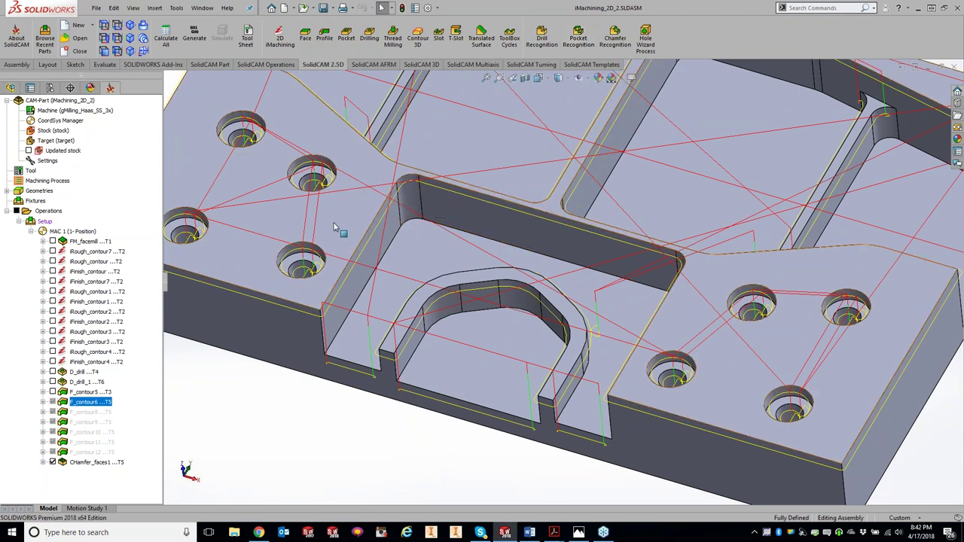
{"action": "key", "text": "ctrl+7"}
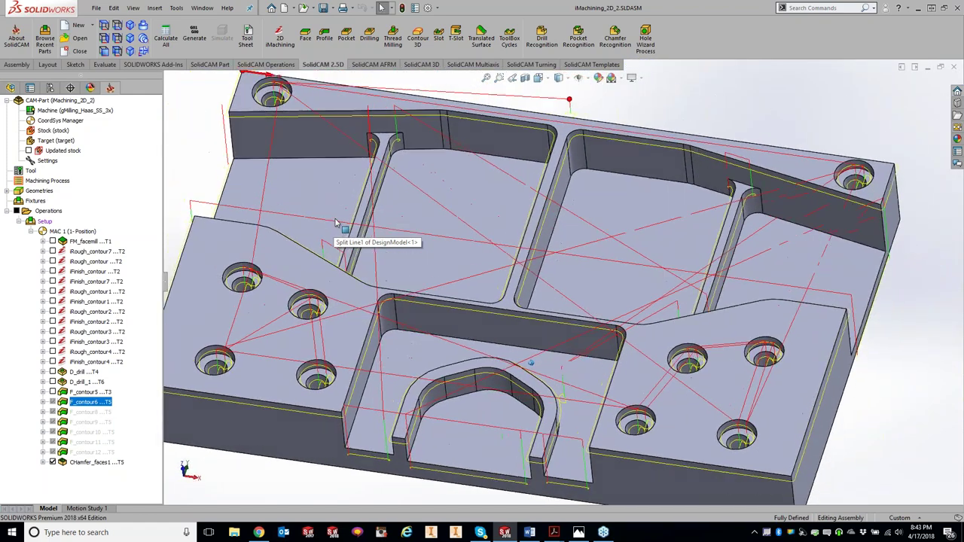
{"action": "middle_click_drag", "start_coordinate": [337, 223], "coordinate": [418, 362]}
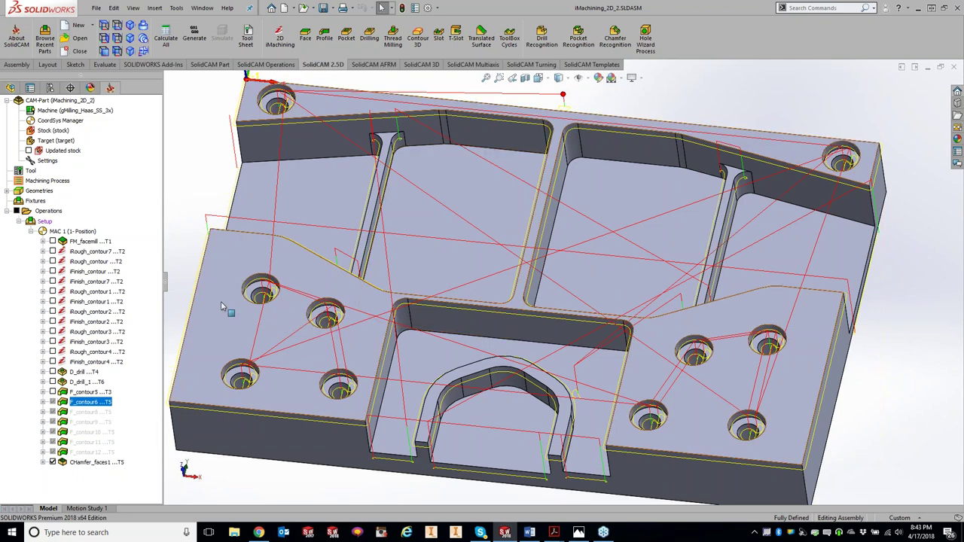
{"action": "right_click", "coordinate": [97, 405]}
{"action": "mouse_move", "coordinate": [151, 38]}
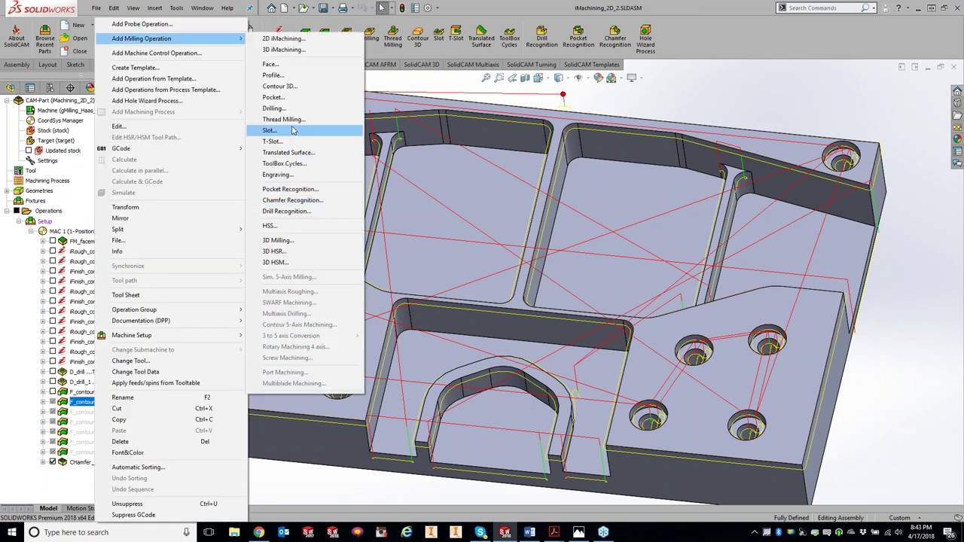
{"action": "left_click", "coordinate": [290, 170]}
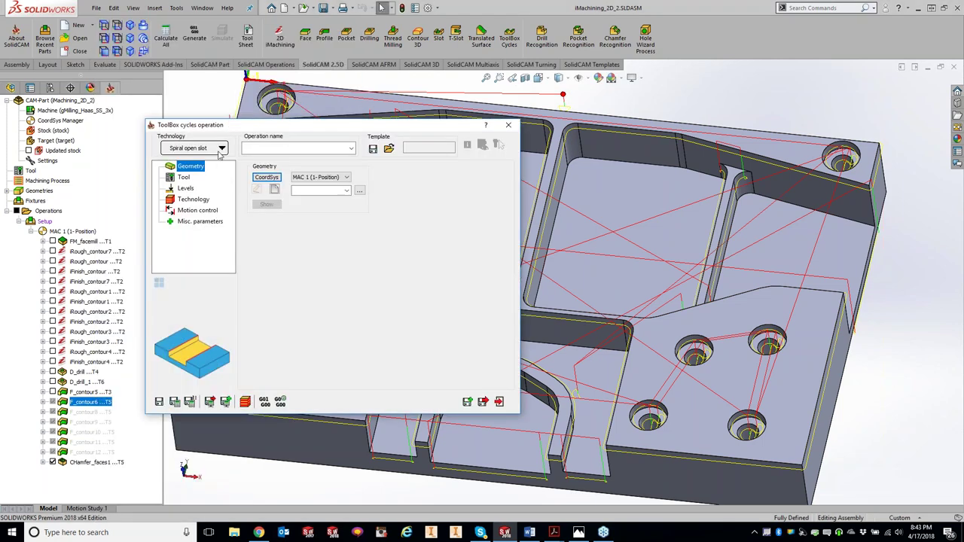
{"action": "left_click", "coordinate": [221, 149]}
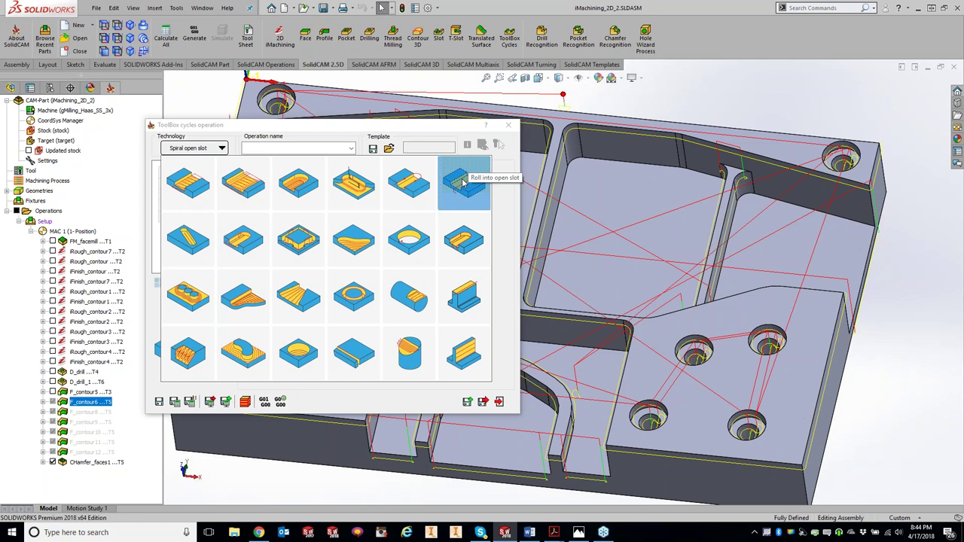
{"action": "left_click", "coordinate": [196, 240]}
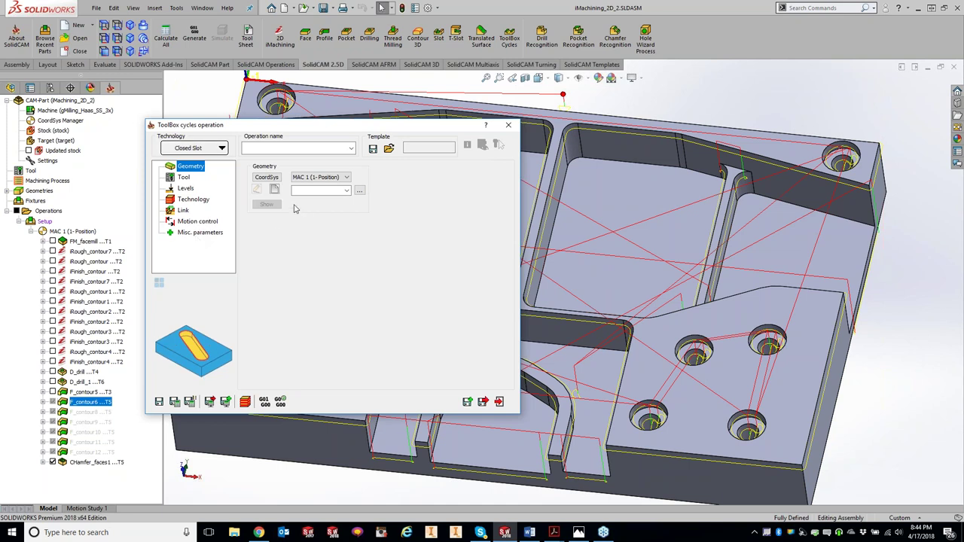
{"action": "left_click", "coordinate": [183, 177]}
{"action": "left_click", "coordinate": [185, 188]}
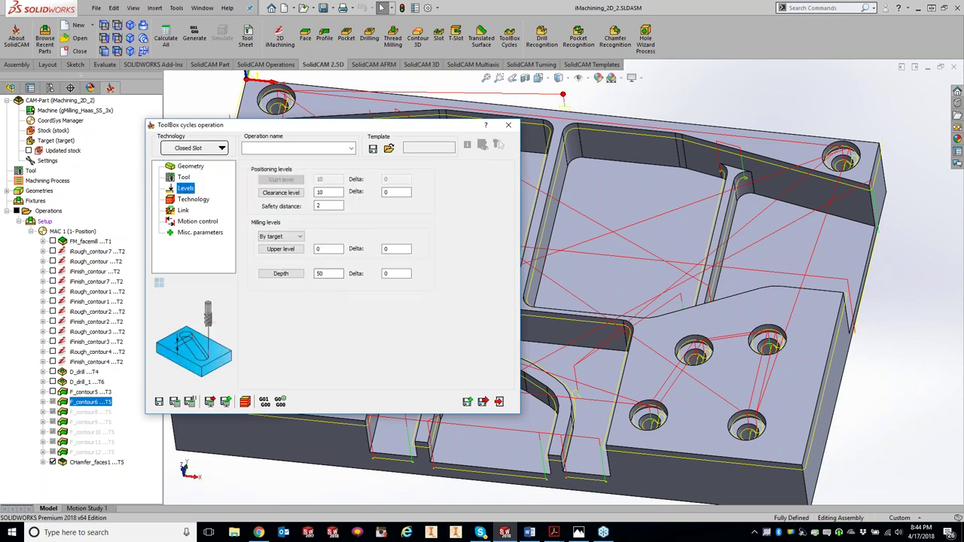
{"action": "left_click", "coordinate": [194, 200]}
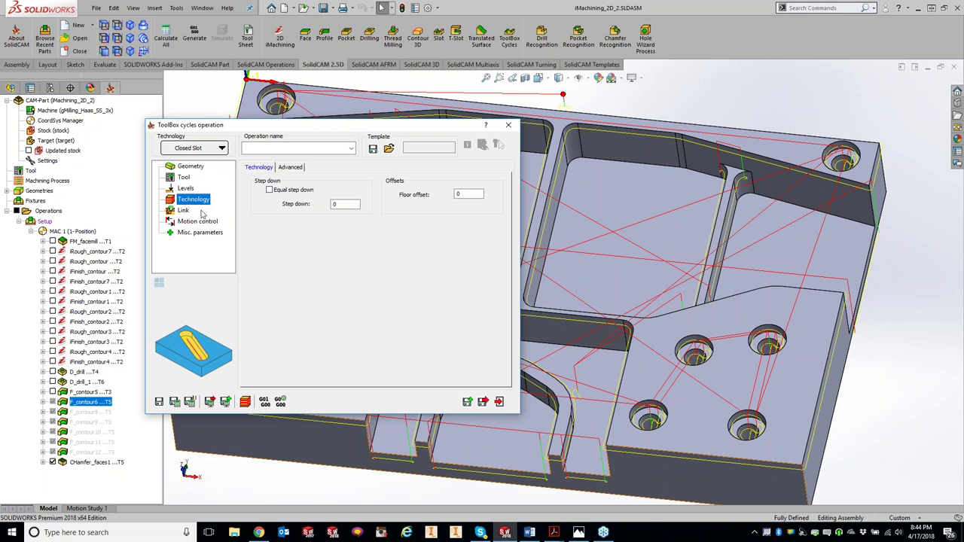
{"action": "left_click", "coordinate": [188, 189]}
{"action": "double_click", "coordinate": [328, 275]}
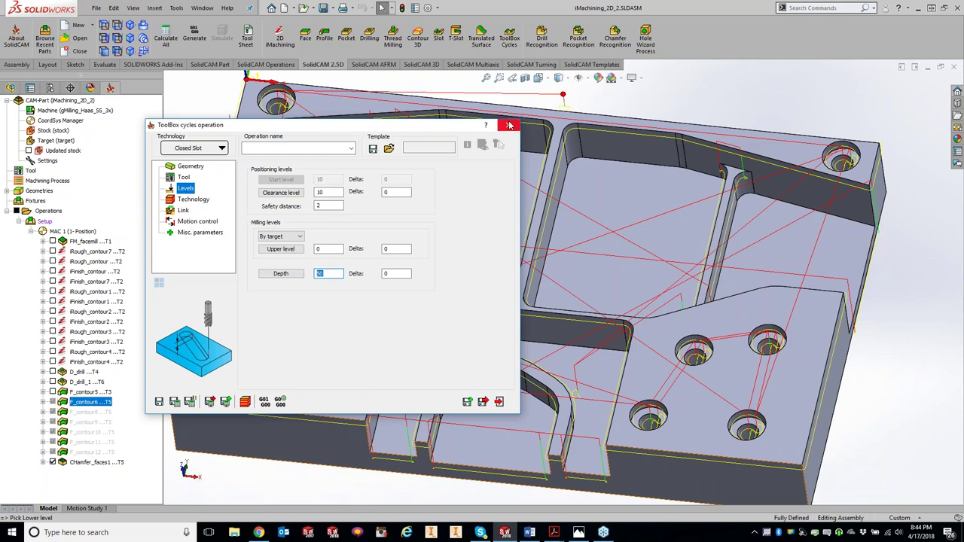
{"action": "left_click", "coordinate": [508, 125]}
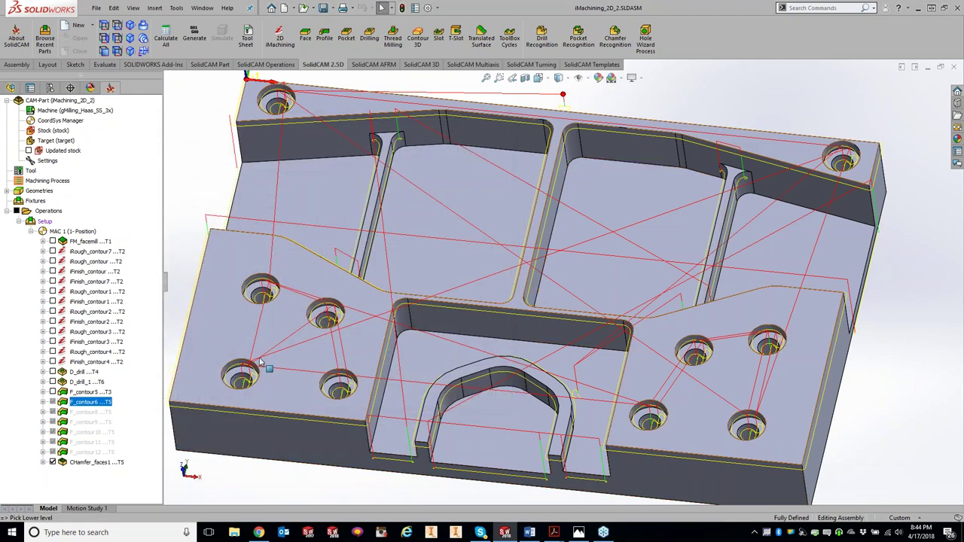
Step: Hide the toolpaths and start a sketch on the part's top face, viewed normal to it
{"action": "left_click", "coordinate": [325, 38]}
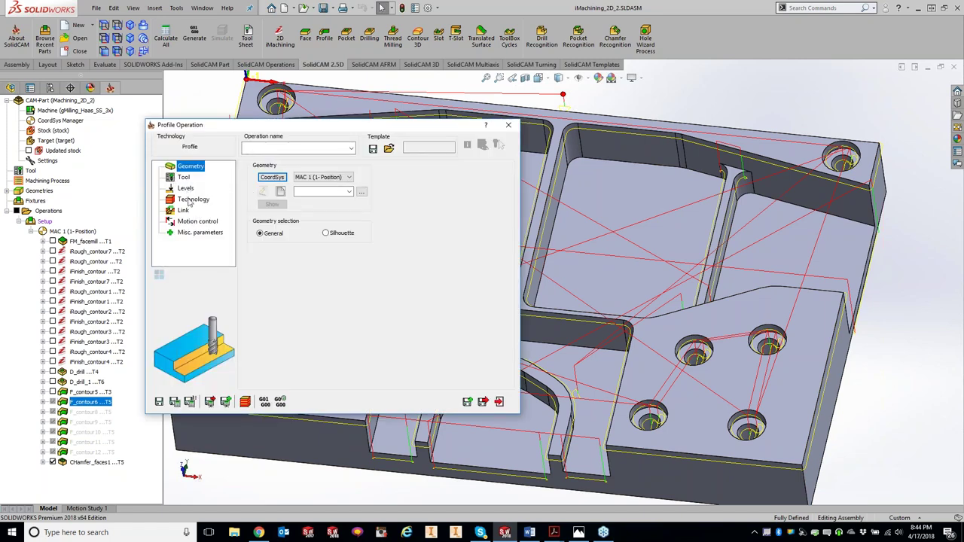
{"action": "left_click", "coordinate": [508, 125]}
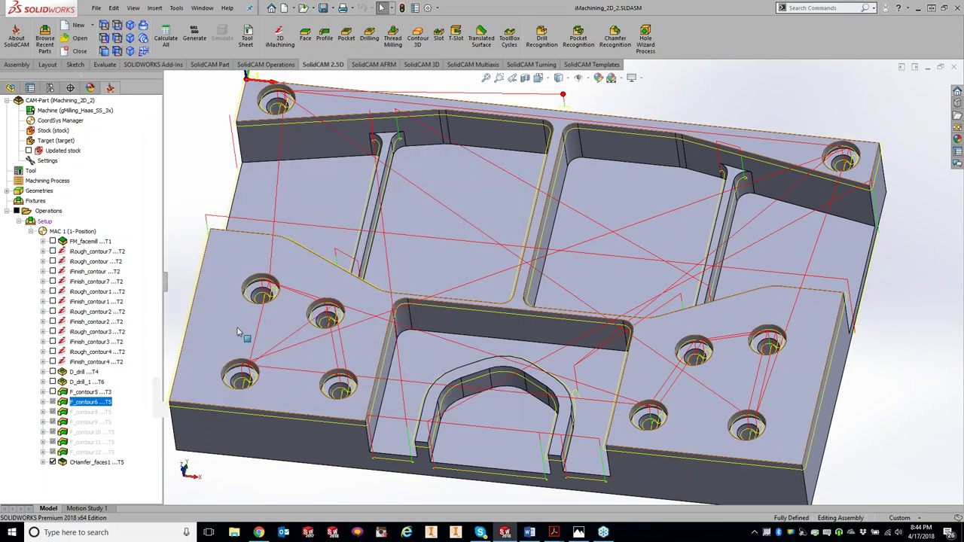
{"action": "left_click", "coordinate": [53, 461]}
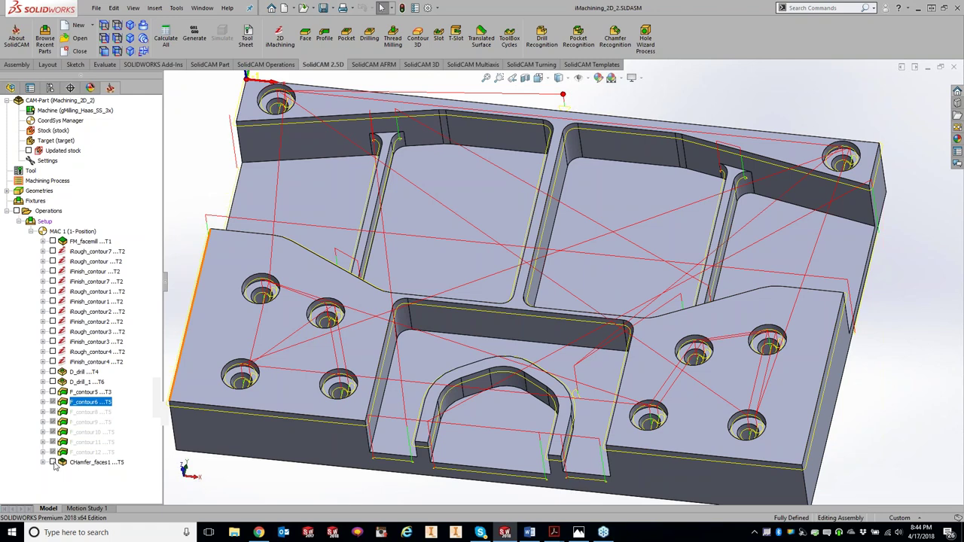
{"action": "right_click", "coordinate": [236, 339]}
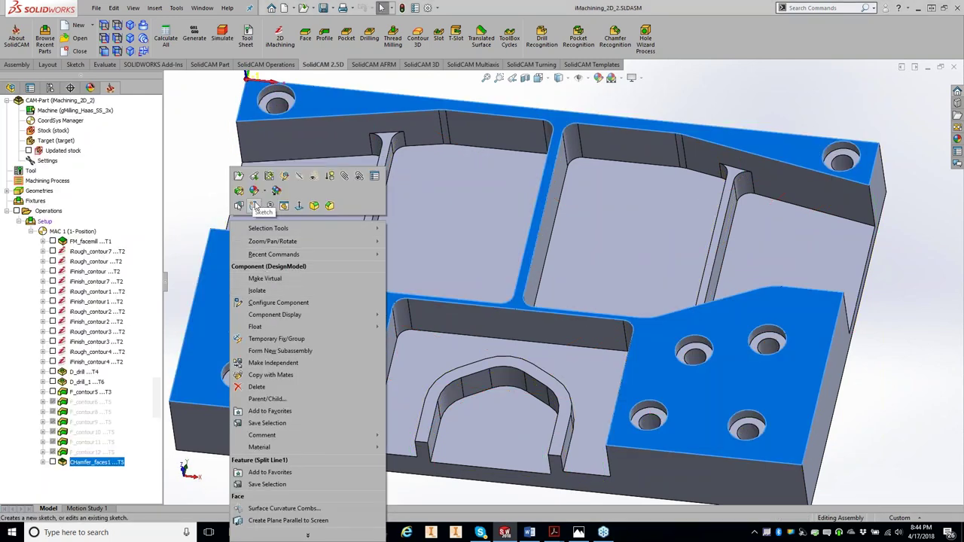
{"action": "left_click", "coordinate": [255, 206]}
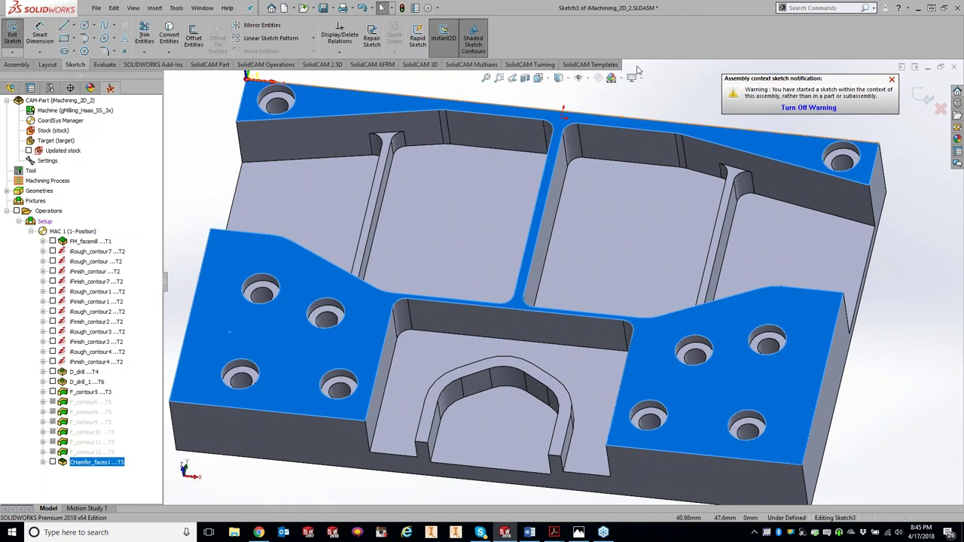
{"action": "left_click", "coordinate": [559, 77]}
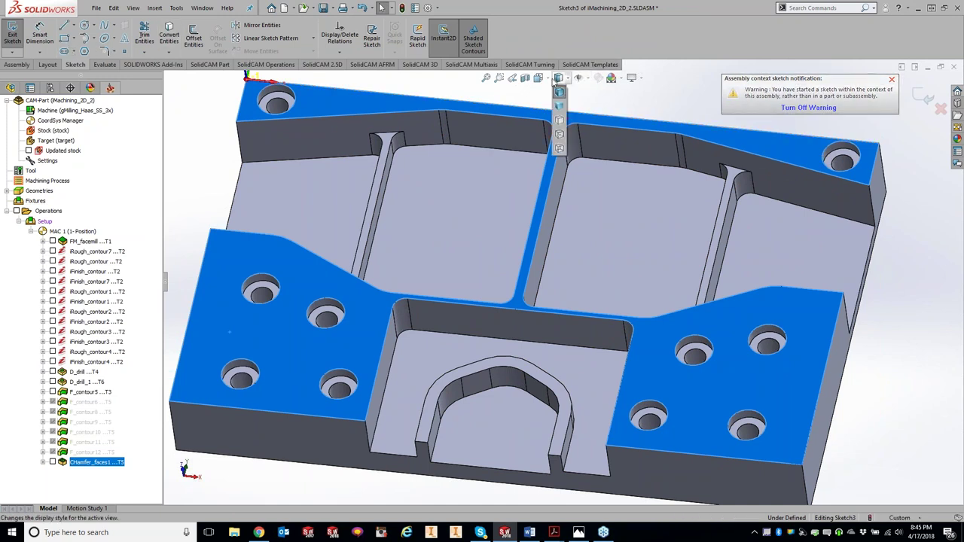
{"action": "left_click", "coordinate": [603, 136]}
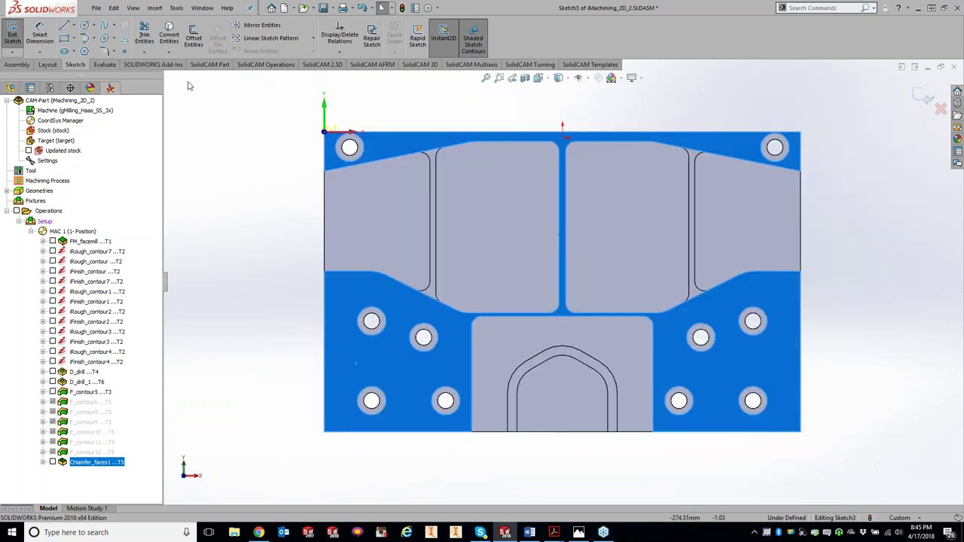
Step: Draw a straight slot between the lower-left holes and exit the sketch
{"action": "left_click", "coordinate": [65, 51]}
{"action": "left_click", "coordinate": [350, 364]}
{"action": "left_click", "coordinate": [388, 364]}
{"action": "left_click", "coordinate": [391, 358]}
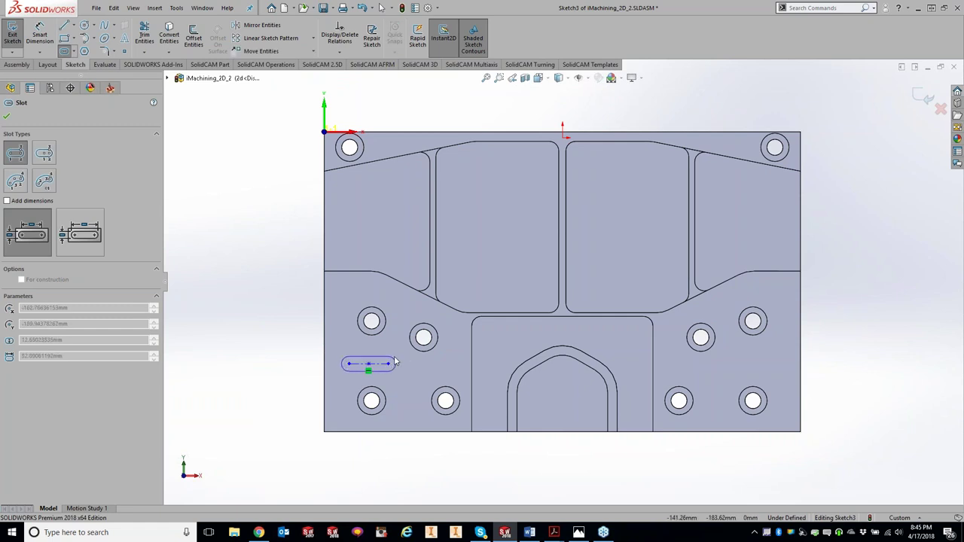
{"action": "left_click", "coordinate": [6, 116]}
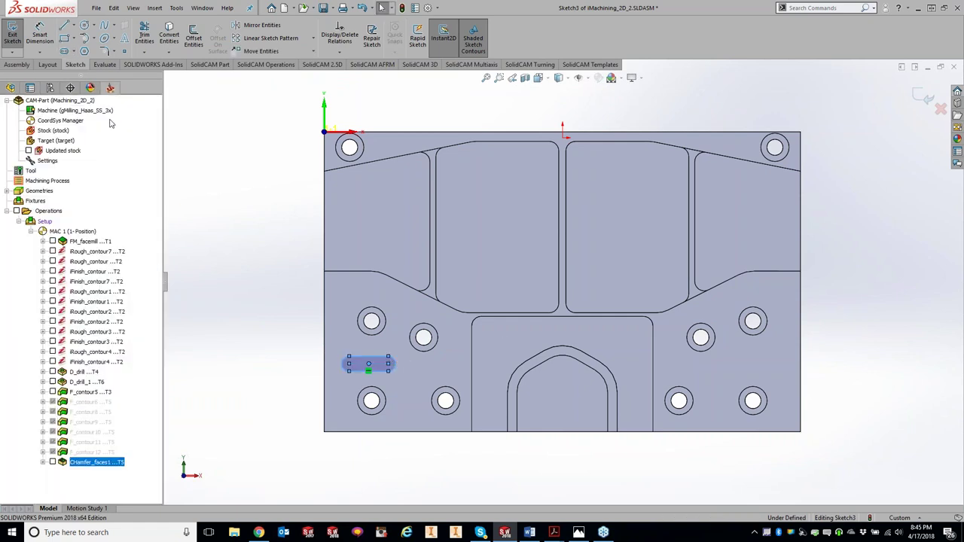
{"action": "left_click", "coordinate": [923, 95]}
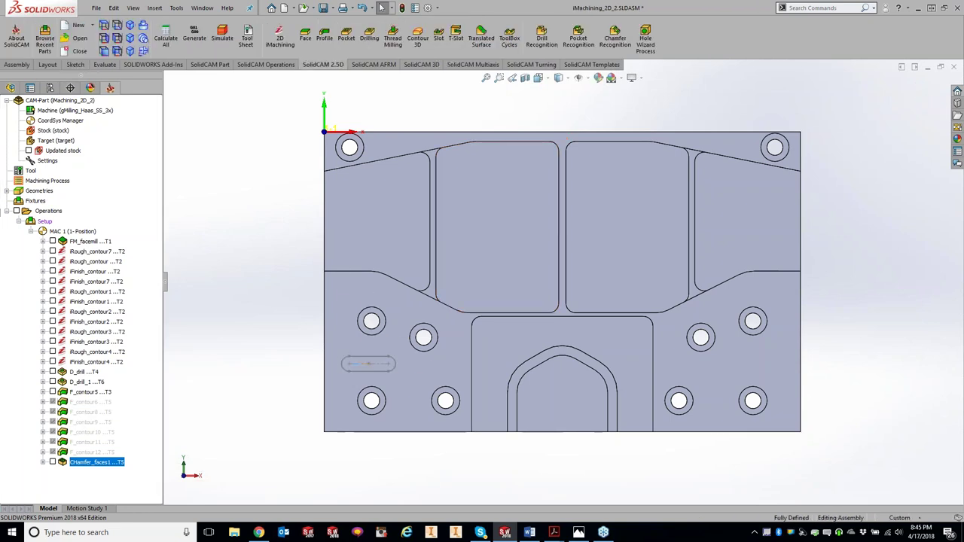
Step: Start a new profile operation and define contour13 from the slot outline chain
{"action": "left_click", "coordinate": [323, 38]}
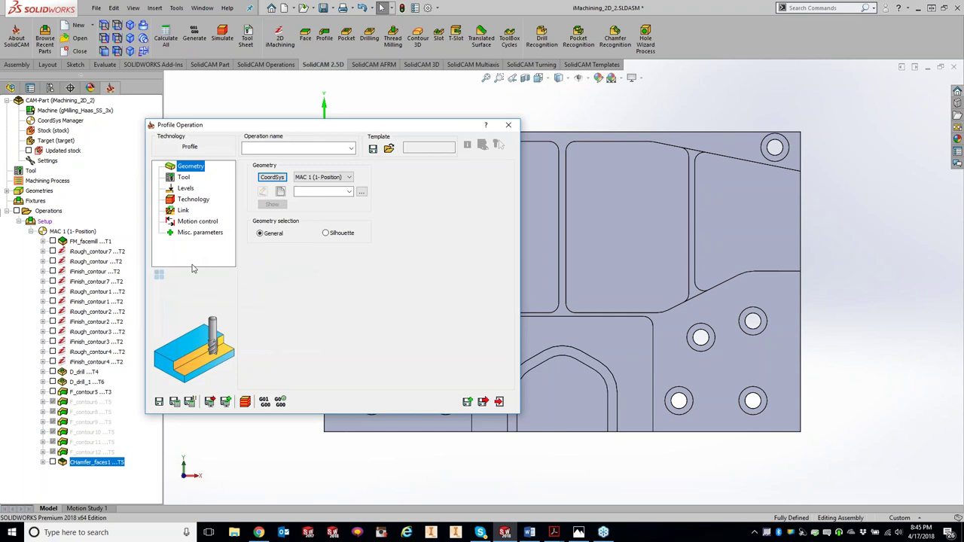
{"action": "left_click", "coordinate": [282, 193]}
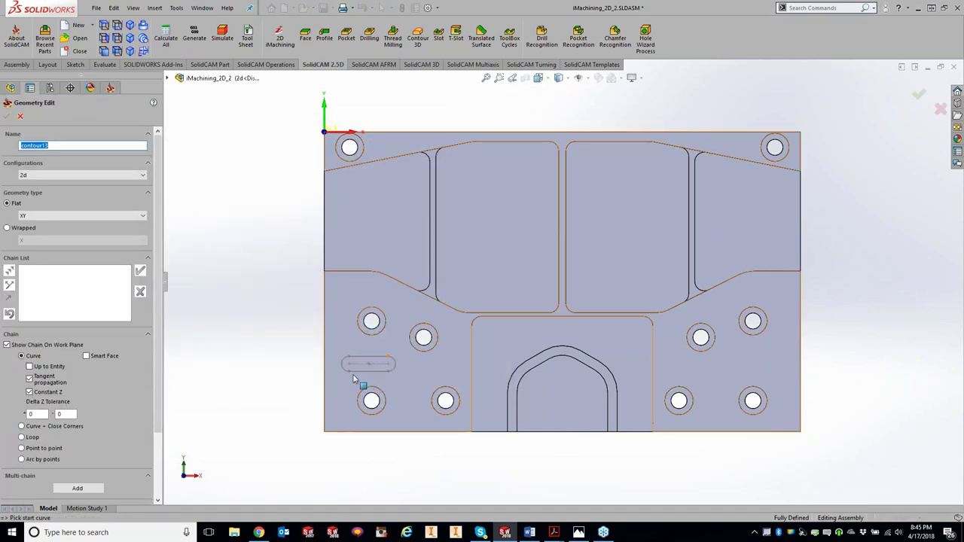
{"action": "left_click", "coordinate": [367, 370]}
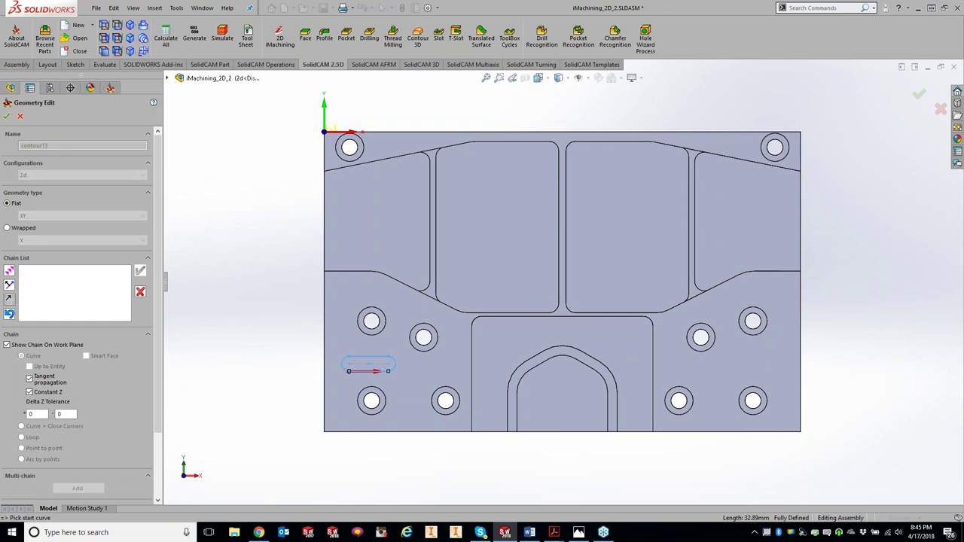
{"action": "left_click", "coordinate": [140, 270]}
{"action": "left_click", "coordinate": [6, 117]}
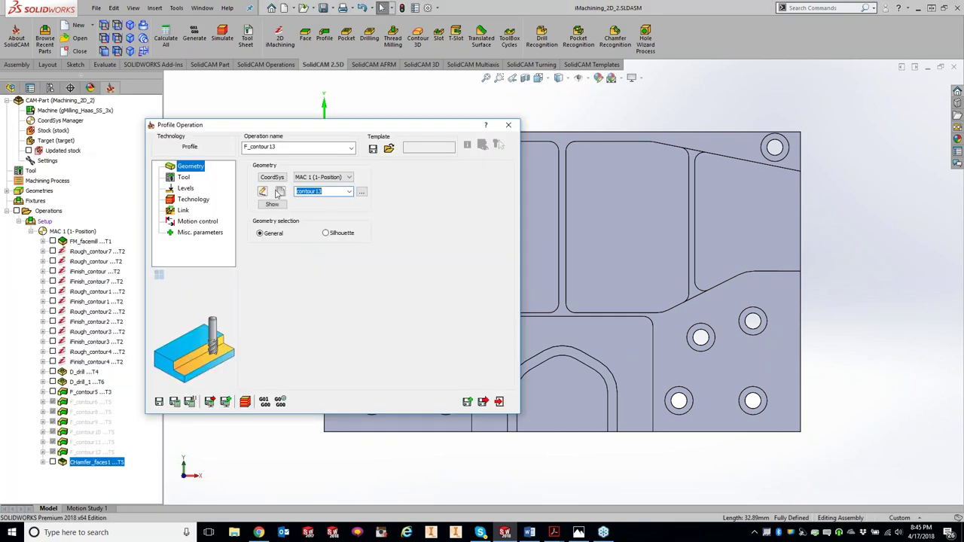
Step: With tangent propagation and Constant Z off, define contour14 from the slot's bottom edge
{"action": "left_click", "coordinate": [262, 191]}
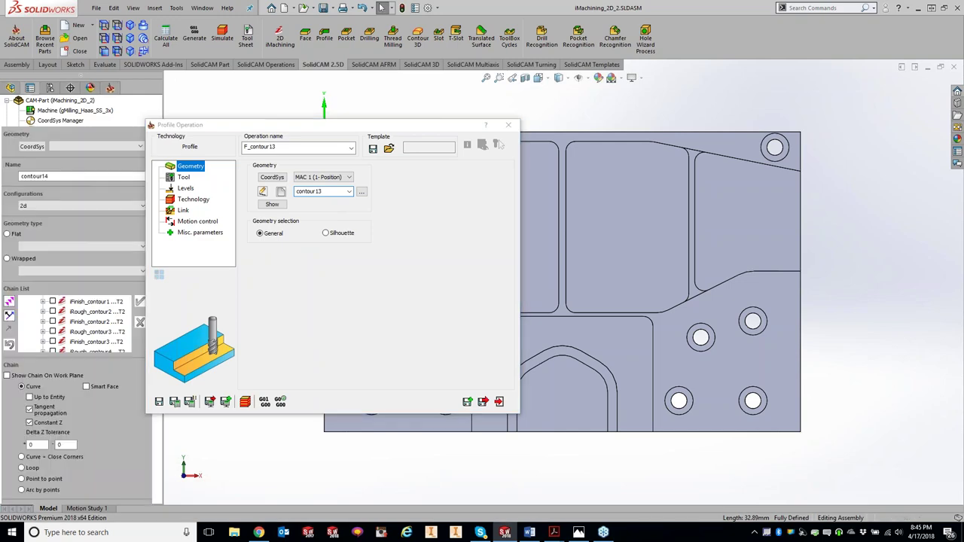
{"action": "left_click", "coordinate": [30, 379]}
{"action": "left_click", "coordinate": [30, 391]}
{"action": "scroll", "coordinate": [415, 328], "scroll_direction": "down", "scroll_amount": 5}
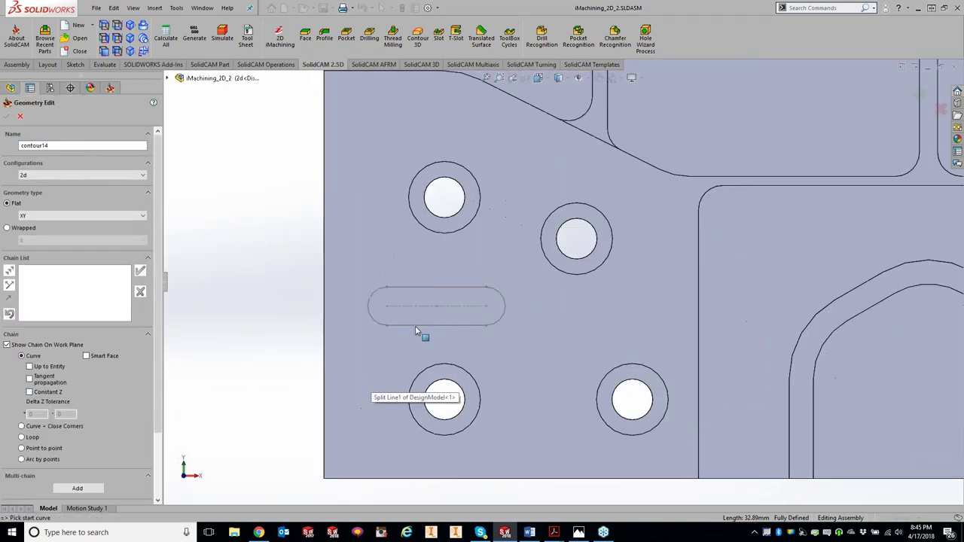
{"action": "left_click", "coordinate": [414, 325]}
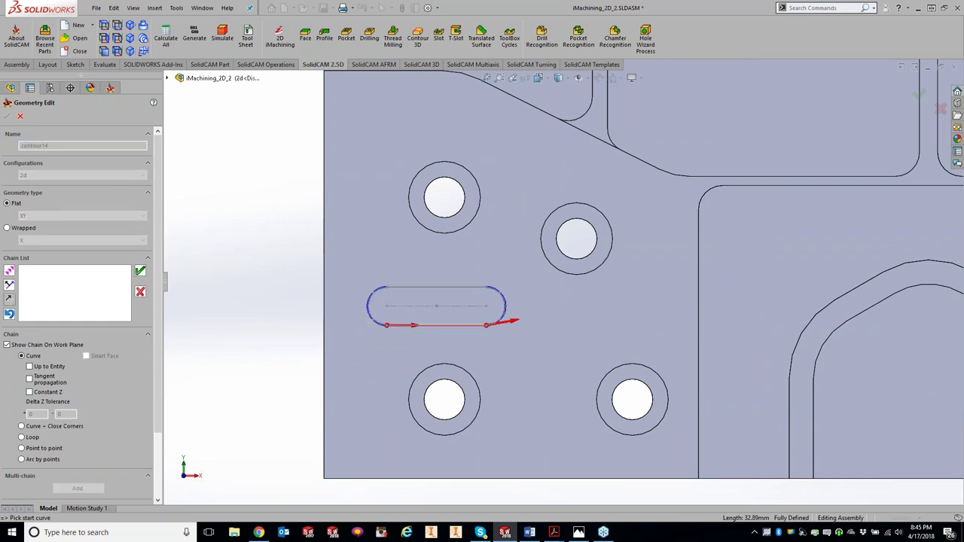
{"action": "left_click", "coordinate": [140, 271]}
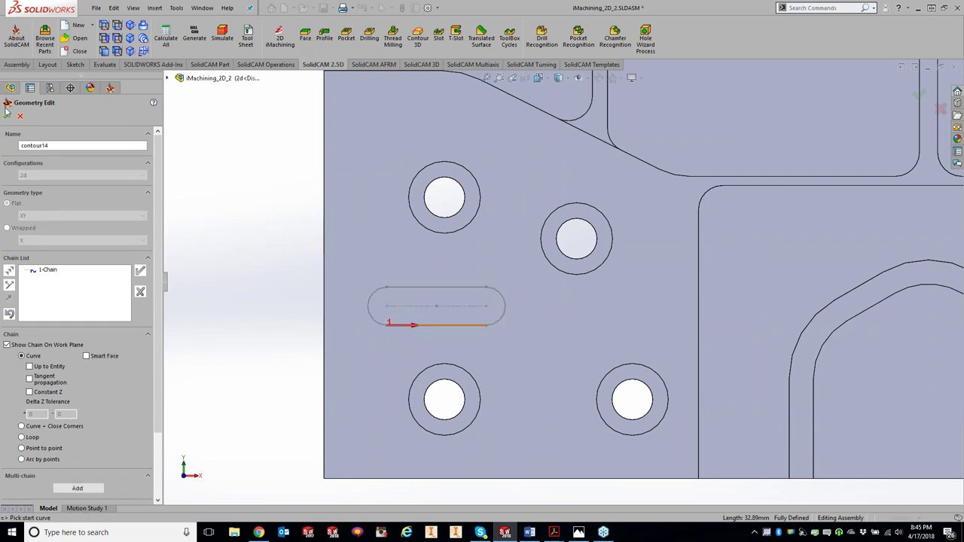
{"action": "left_click", "coordinate": [7, 115]}
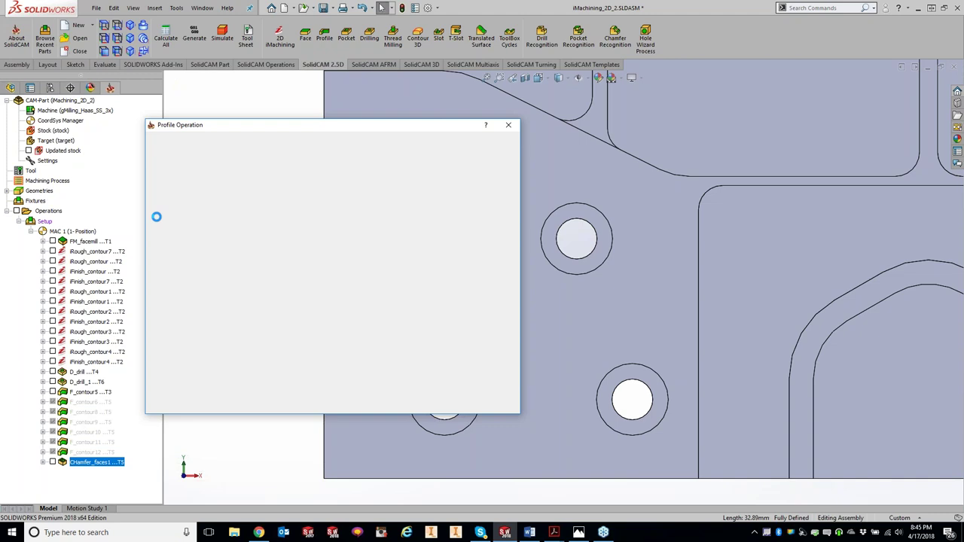
Step: Assign tool 5 to the operation and set the profile depth to -.01
{"action": "left_click", "coordinate": [183, 177]}
{"action": "left_click", "coordinate": [311, 323]}
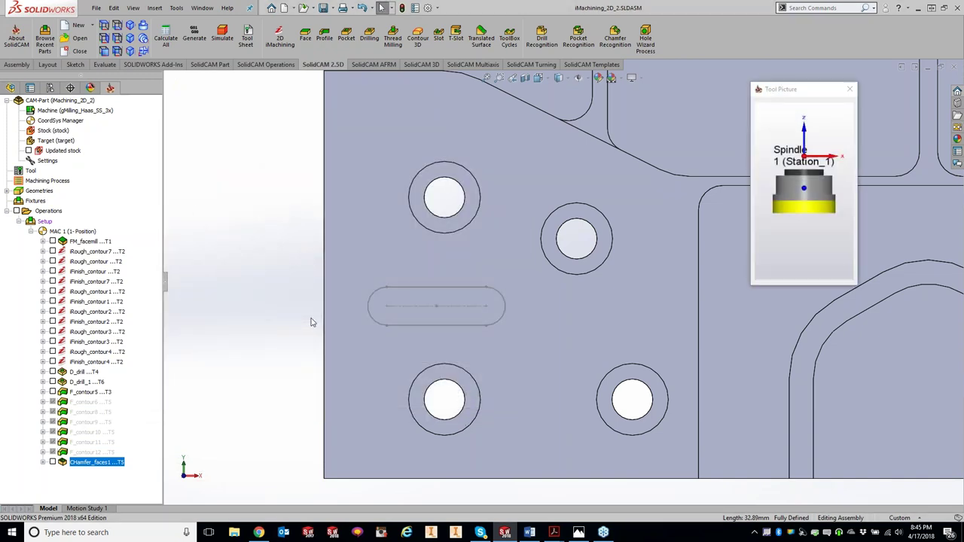
{"action": "double_click", "coordinate": [243, 188]}
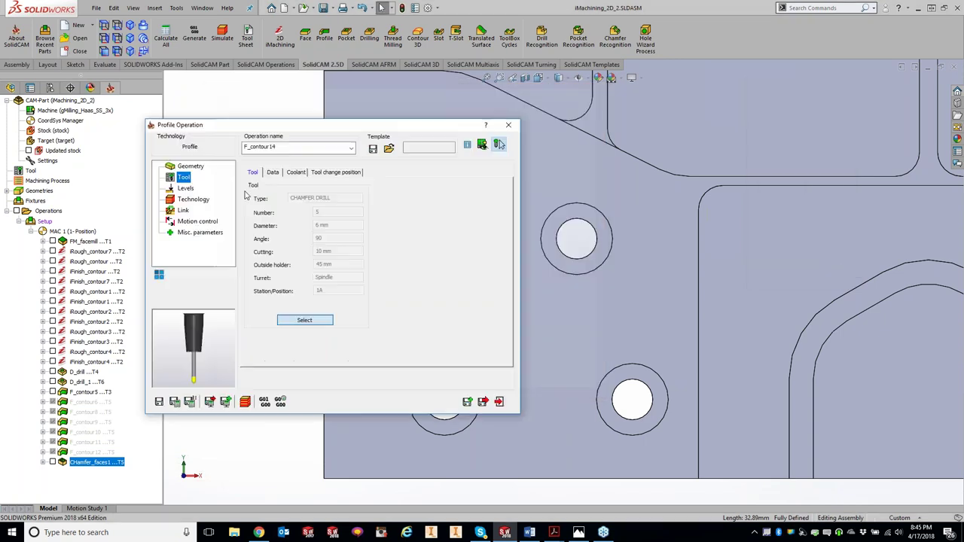
{"action": "left_click", "coordinate": [184, 189]}
{"action": "left_click", "coordinate": [325, 287]}
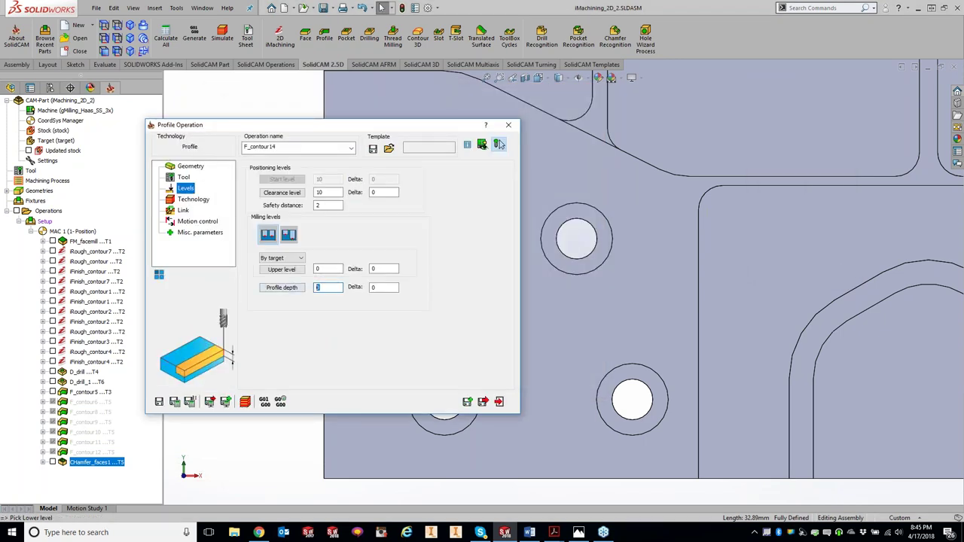
{"action": "type", "text": "-.01"}
Step: Set the tool side to Center and bring up the chain modification settings
{"action": "left_click", "coordinate": [183, 201]}
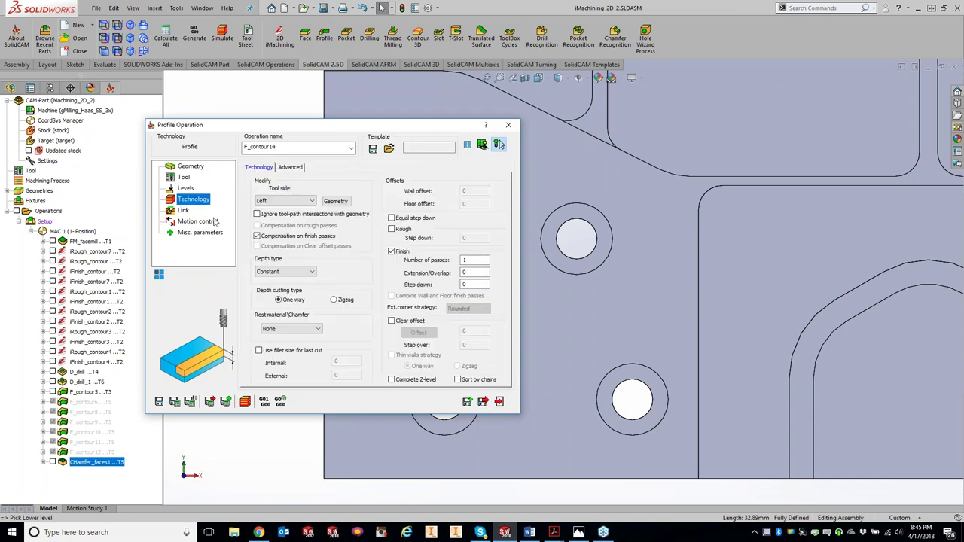
{"action": "left_click", "coordinate": [312, 201]}
{"action": "left_click", "coordinate": [304, 223]}
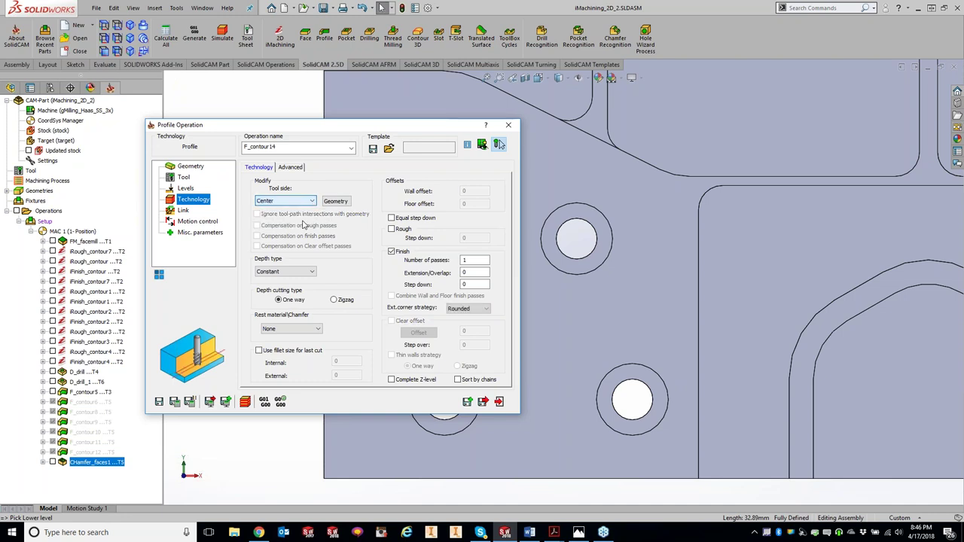
{"action": "left_click", "coordinate": [335, 202]}
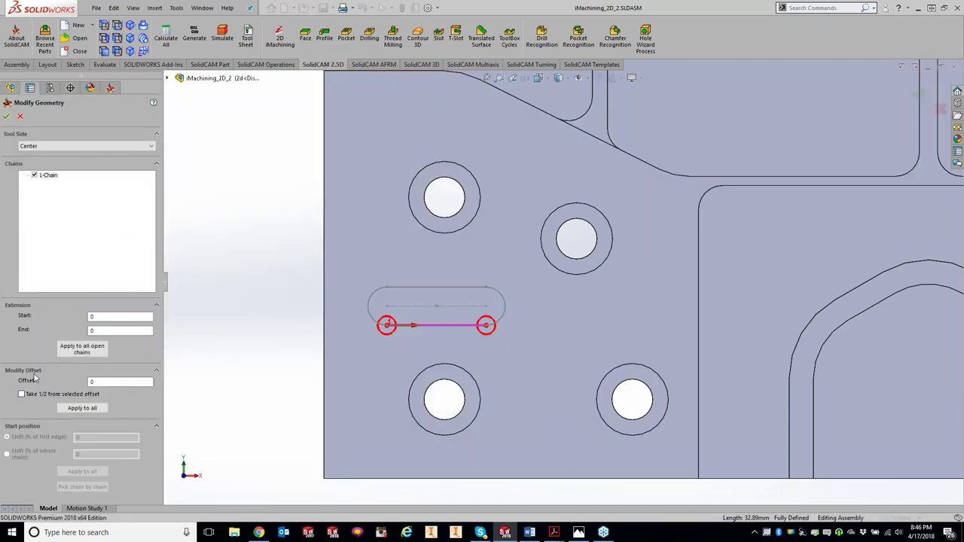
Step: Offset the slot chain by -12.65, trying Left and Right before settling on Center tool side
{"action": "left_click", "coordinate": [95, 381]}
{"action": "type", "text": "-12.65"}
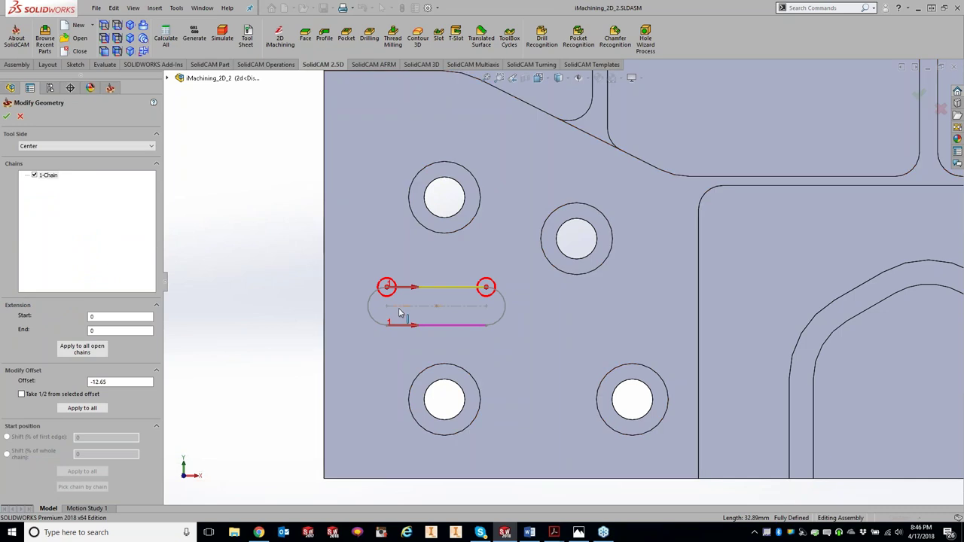
{"action": "left_click", "coordinate": [120, 147]}
{"action": "left_click", "coordinate": [116, 157]}
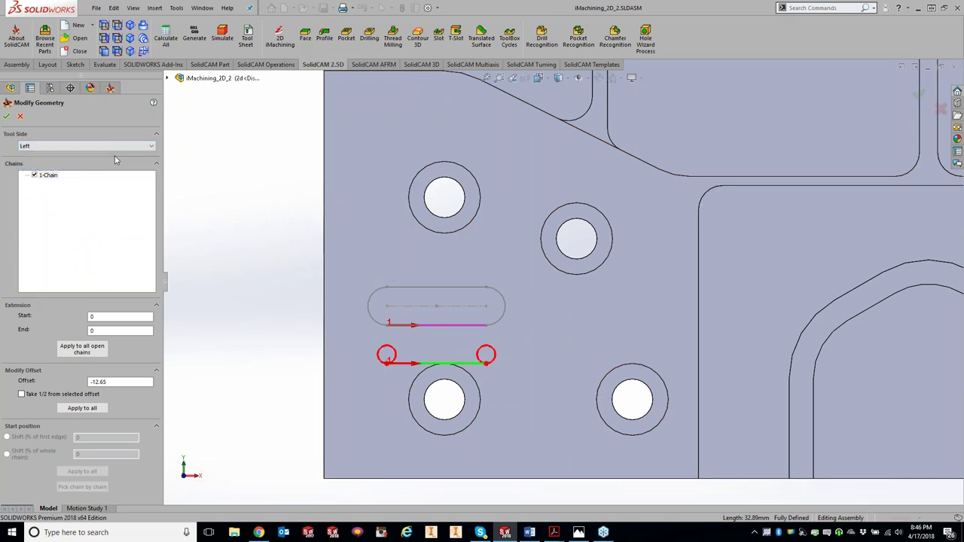
{"action": "left_click", "coordinate": [113, 147]}
{"action": "left_click", "coordinate": [111, 164]}
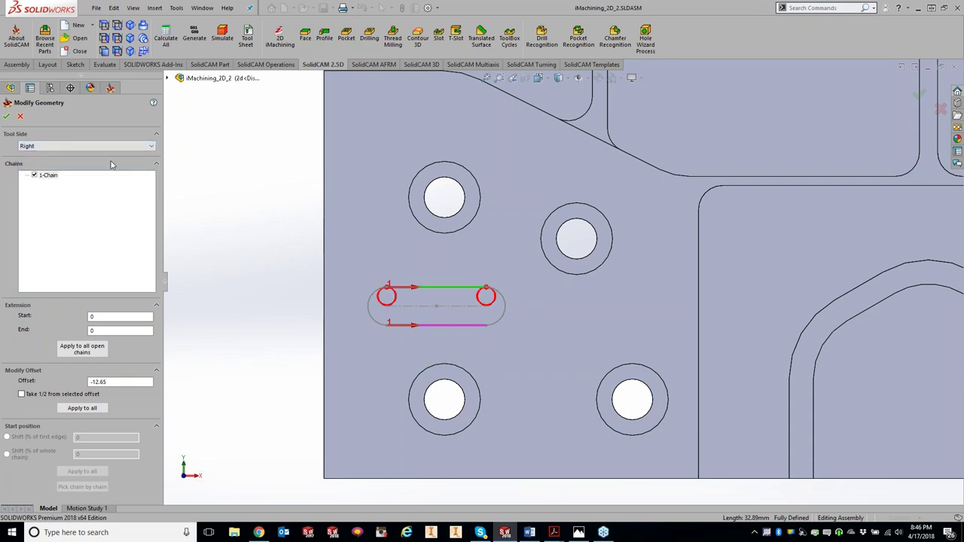
{"action": "left_click", "coordinate": [100, 150]}
{"action": "left_click", "coordinate": [93, 168]}
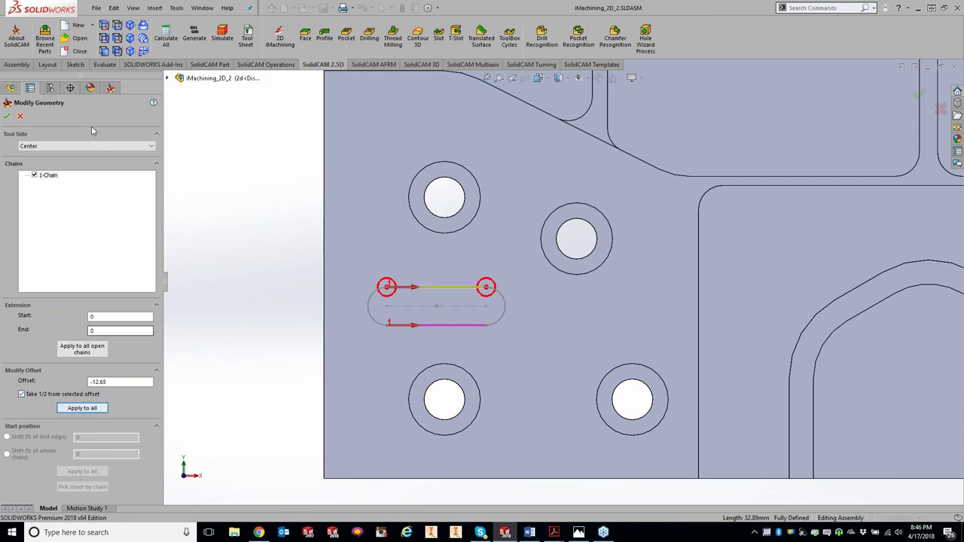
{"action": "left_click", "coordinate": [6, 116]}
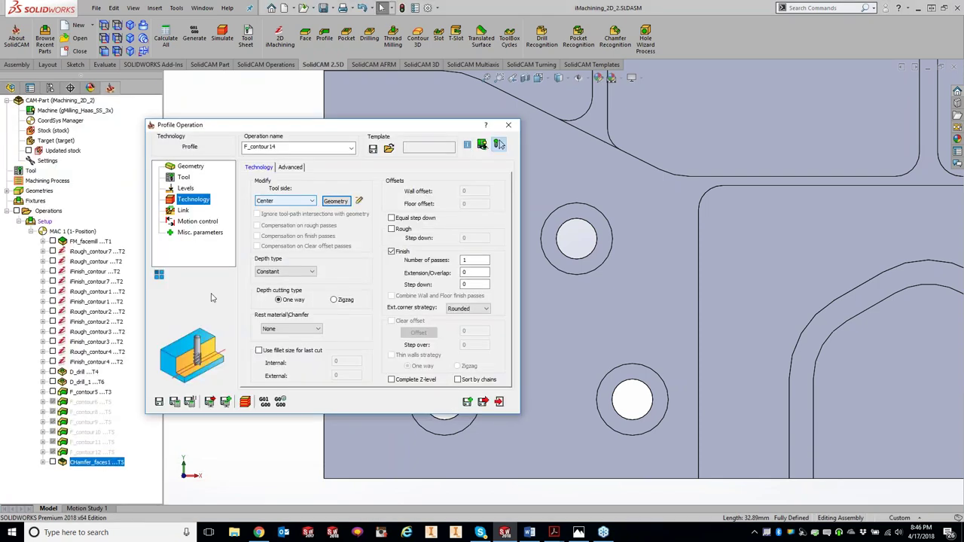
Step: Save the profile operation as F_contour14
{"action": "left_click", "coordinate": [175, 401]}
{"action": "left_click_drag", "start_coordinate": [392, 125], "coordinate": [392, 126]}
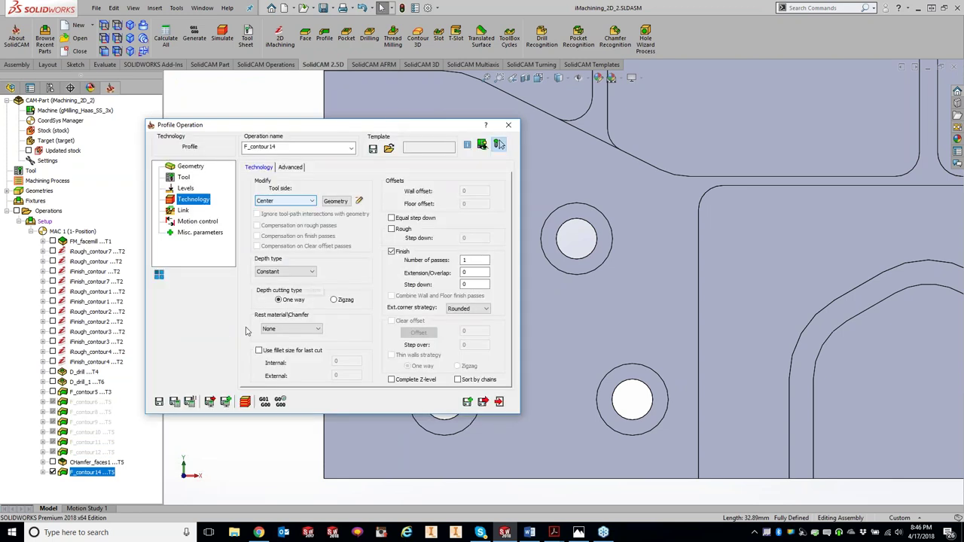
{"action": "mouse_move", "coordinate": [365, 217]}
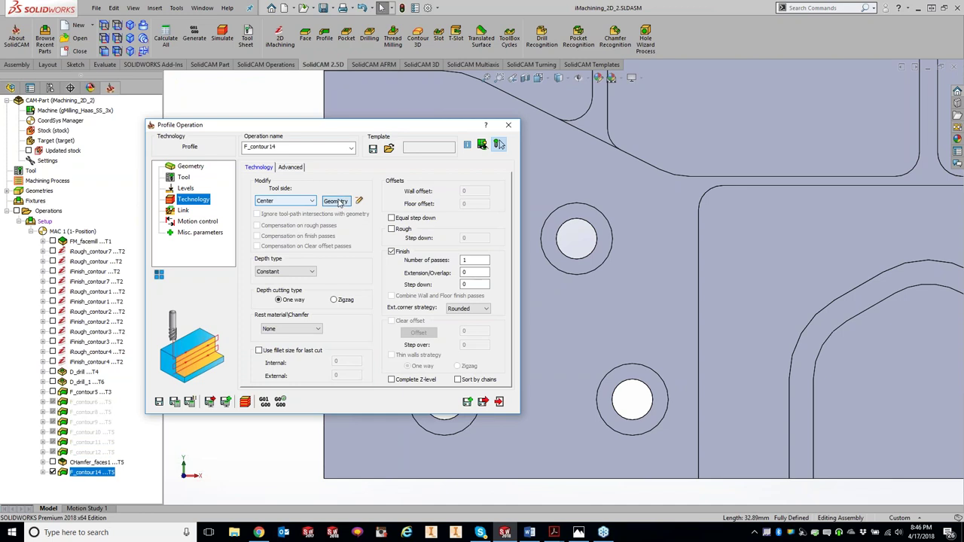
Step: Take half of the -12.65 offset for the slot chain and apply it to all chains
{"action": "left_click", "coordinate": [337, 201]}
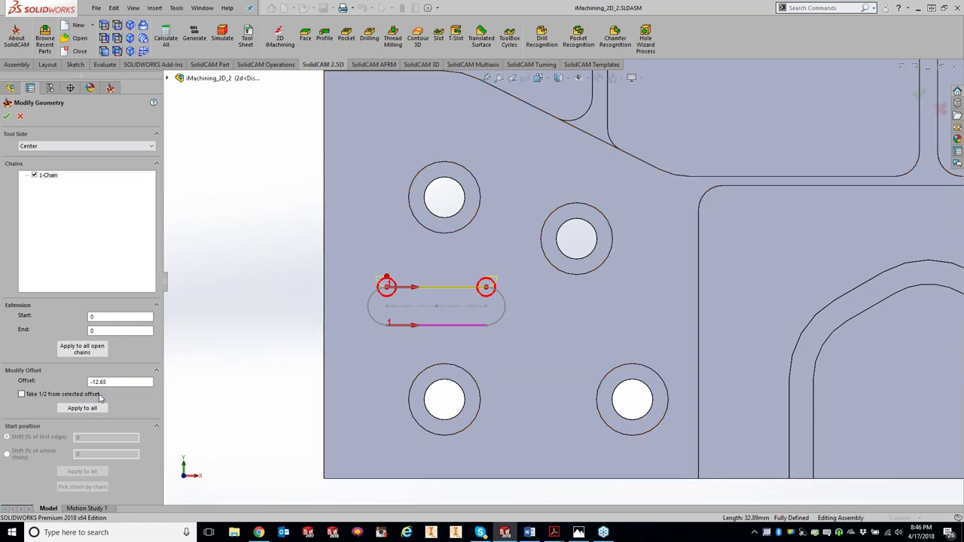
{"action": "double_click", "coordinate": [128, 382]}
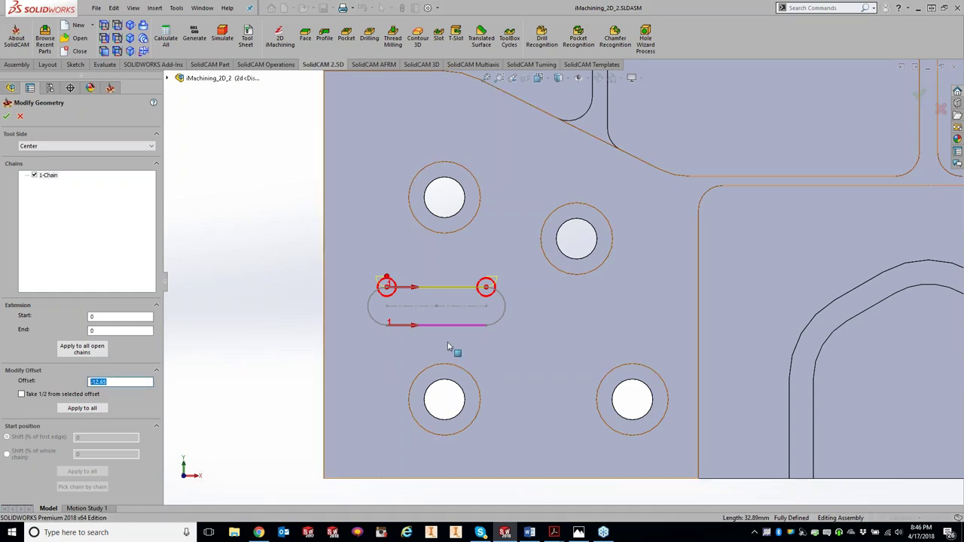
{"action": "left_click", "coordinate": [113, 381]}
{"action": "left_click", "coordinate": [22, 394]}
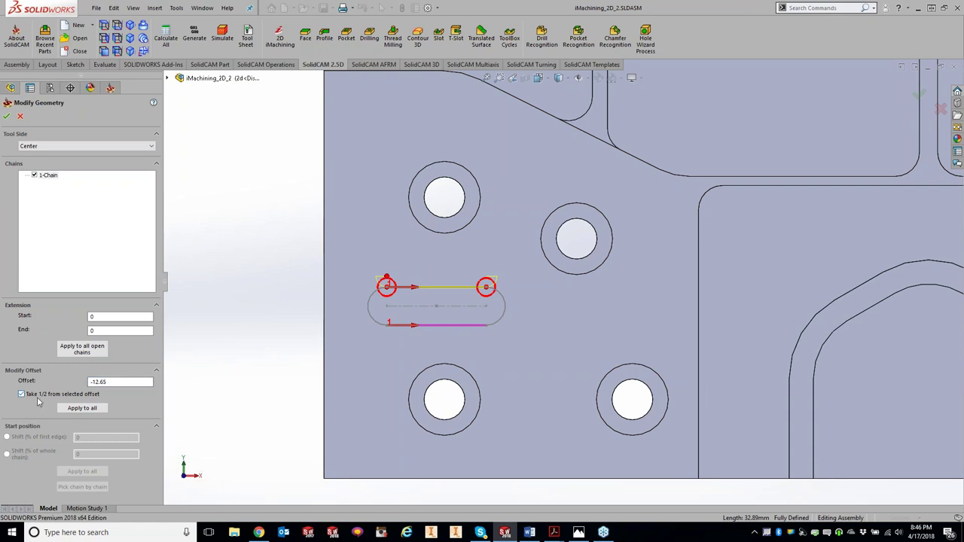
{"action": "left_click", "coordinate": [90, 412]}
{"action": "left_click", "coordinate": [6, 116]}
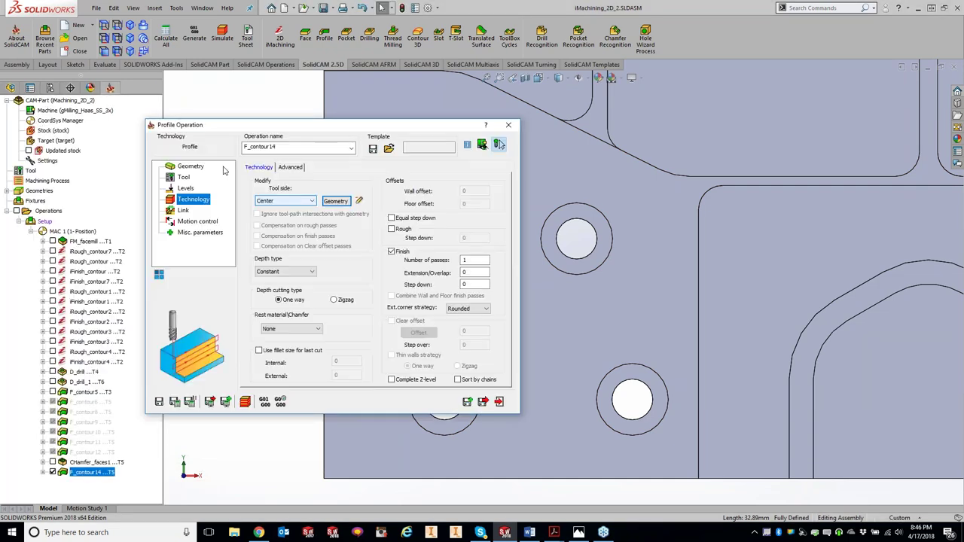
{"action": "left_click", "coordinate": [188, 168]}
Step: Start a new geometry and delete the initially picked slot chain
{"action": "left_click", "coordinate": [262, 191]}
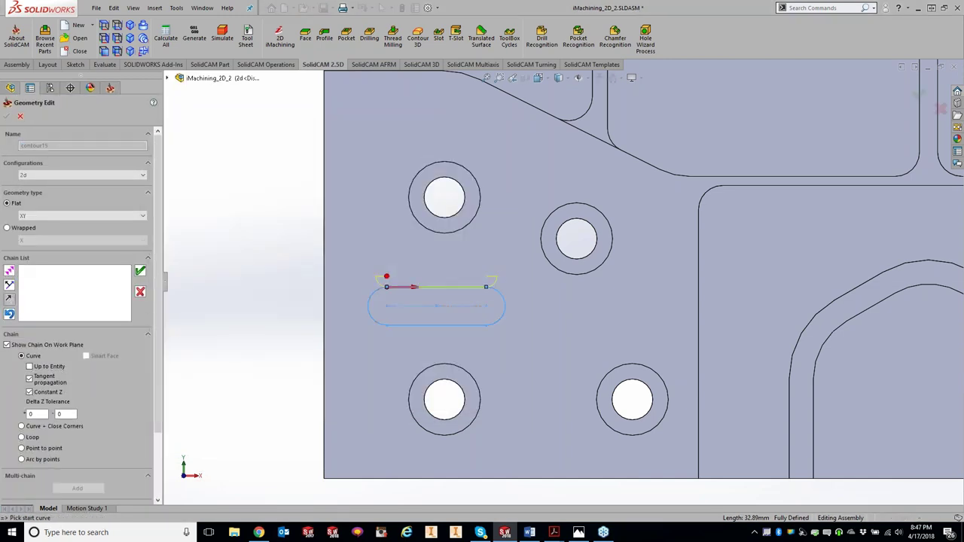
{"action": "left_click", "coordinate": [140, 270]}
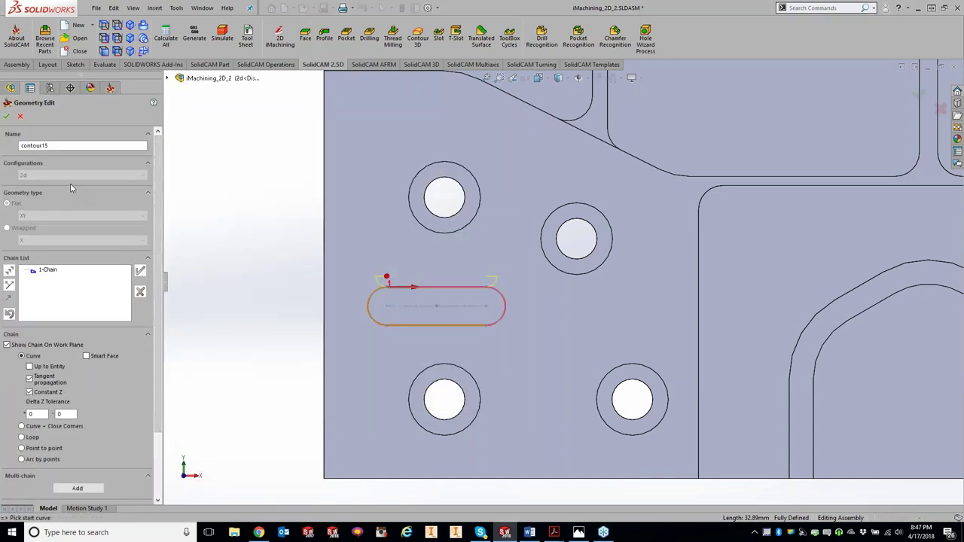
{"action": "right_click", "coordinate": [51, 272]}
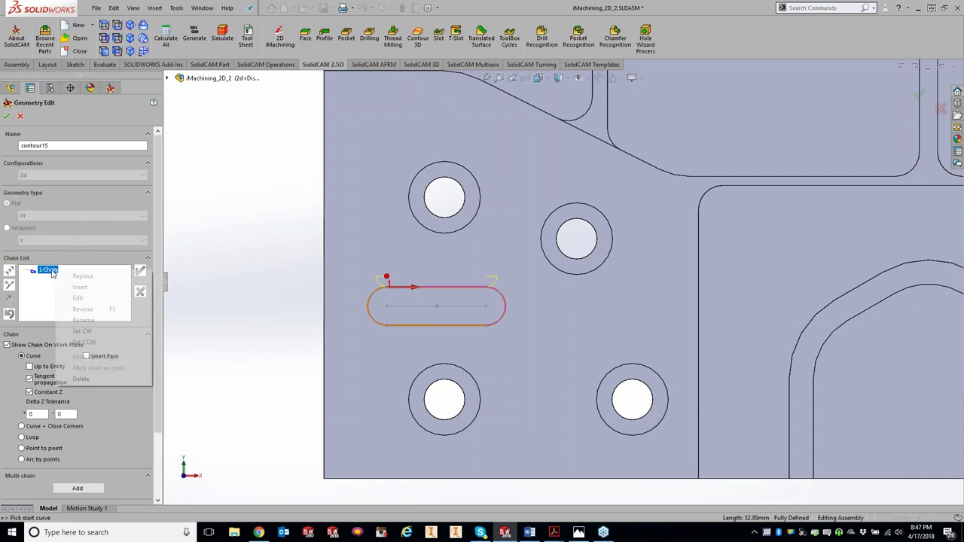
{"action": "left_click", "coordinate": [81, 379]}
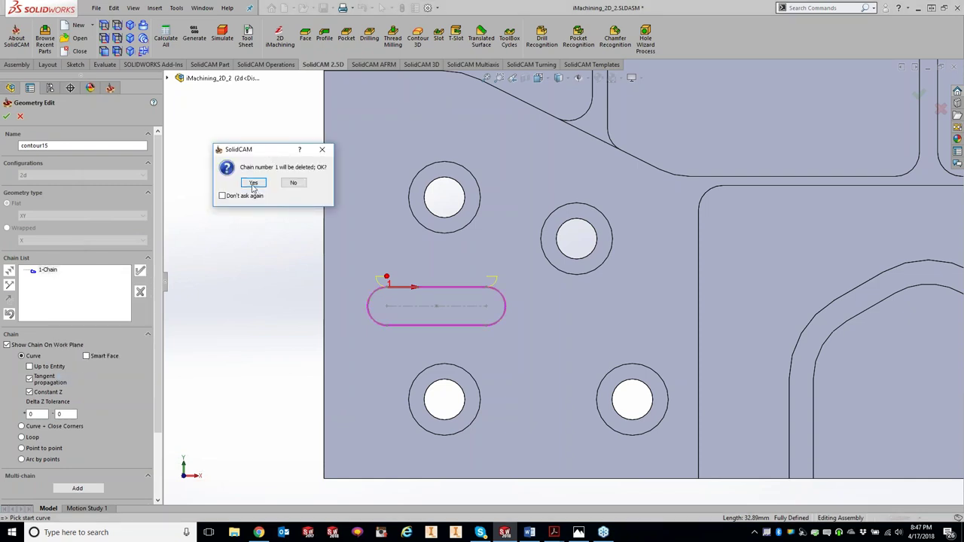
{"action": "left_click", "coordinate": [254, 185]}
Step: With tangent propagation and Constant Z off, make the slot's top edge contour15's only chain
{"action": "left_click", "coordinate": [30, 379]}
{"action": "left_click", "coordinate": [30, 392]}
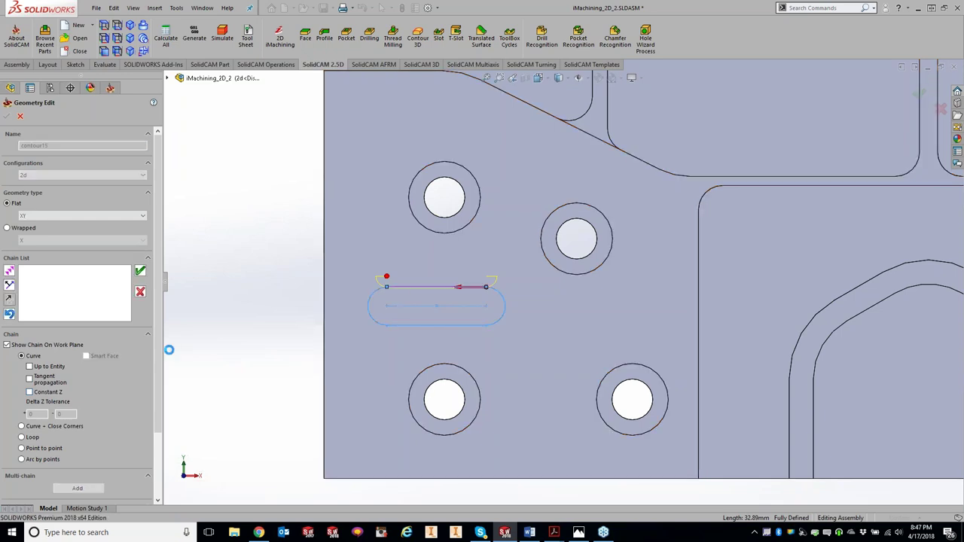
{"action": "left_click", "coordinate": [141, 273]}
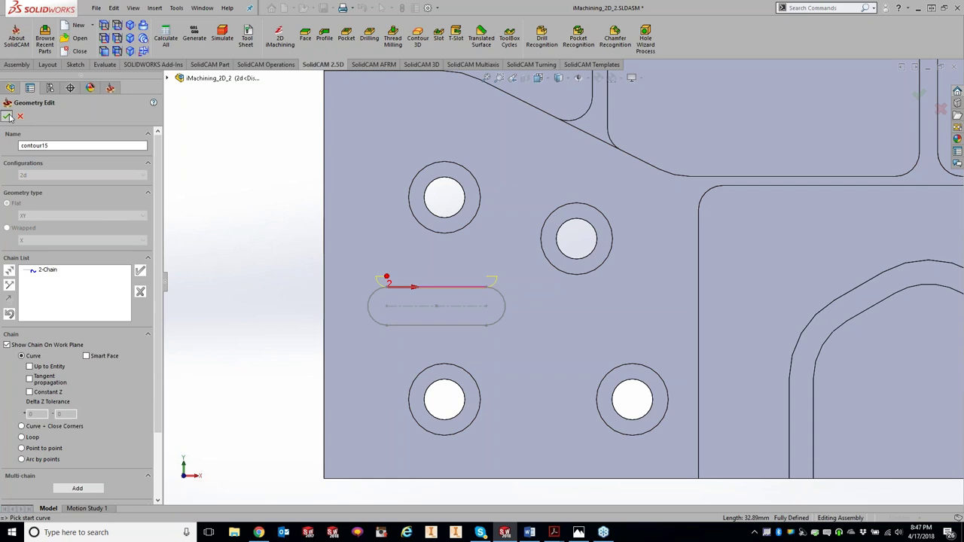
{"action": "left_click", "coordinate": [7, 117]}
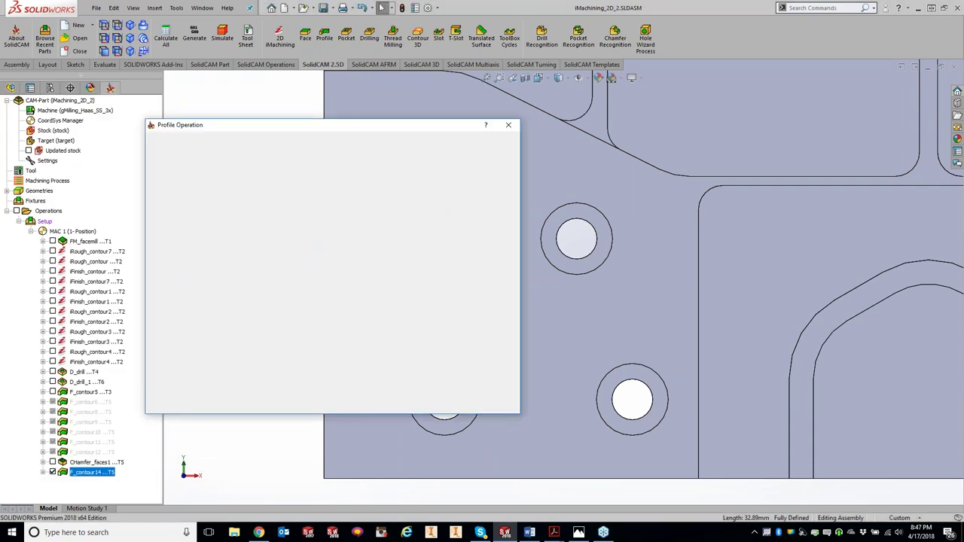
Step: Try a 12.65 offset with half-offset applied to all chains, then cancel it
{"action": "left_click", "coordinate": [187, 178]}
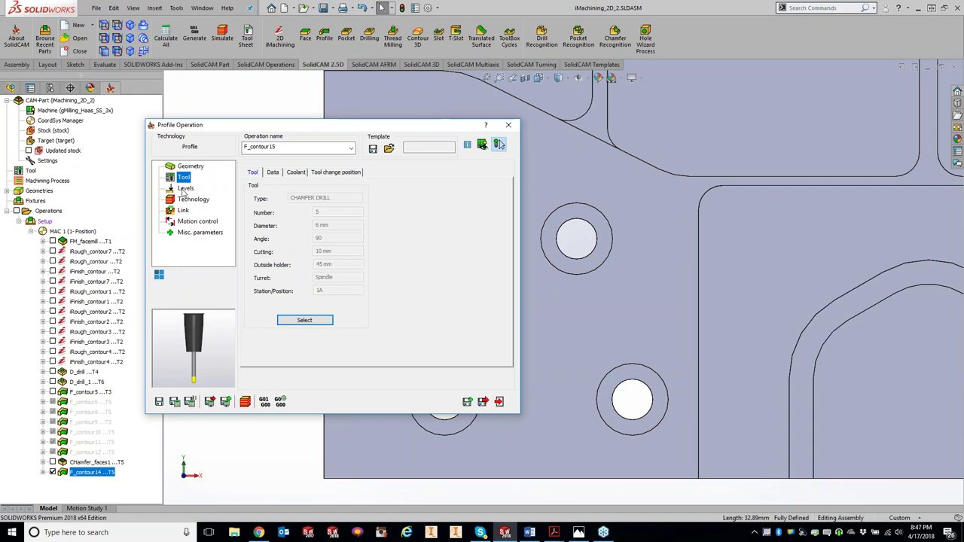
{"action": "left_click", "coordinate": [184, 190]}
{"action": "left_click", "coordinate": [191, 199]}
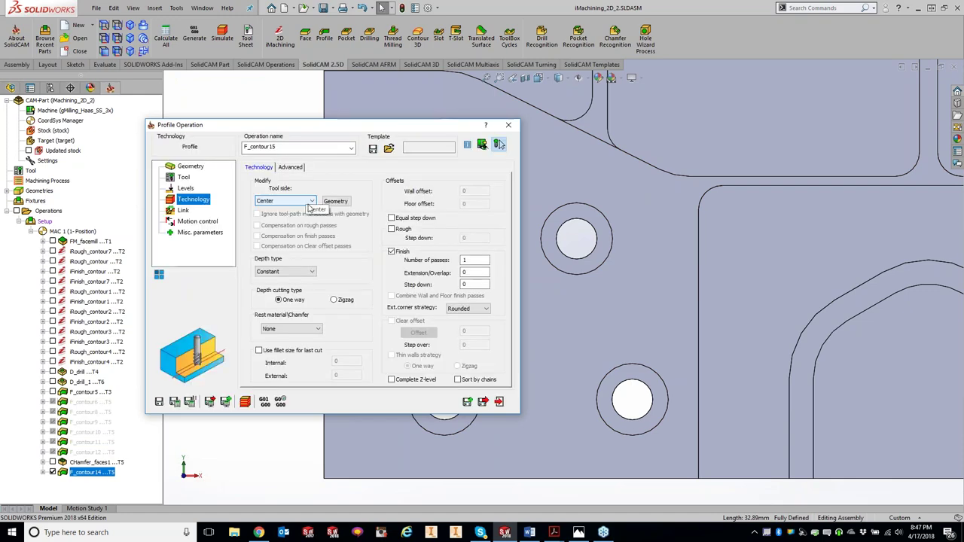
{"action": "left_click", "coordinate": [336, 201]}
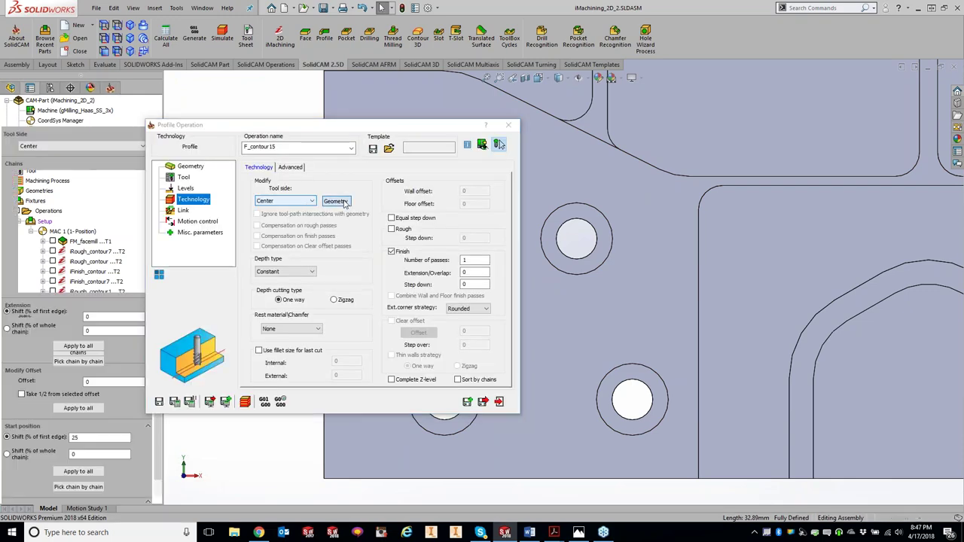
{"action": "double_click", "coordinate": [120, 382]}
{"action": "type", "text": "12.65"}
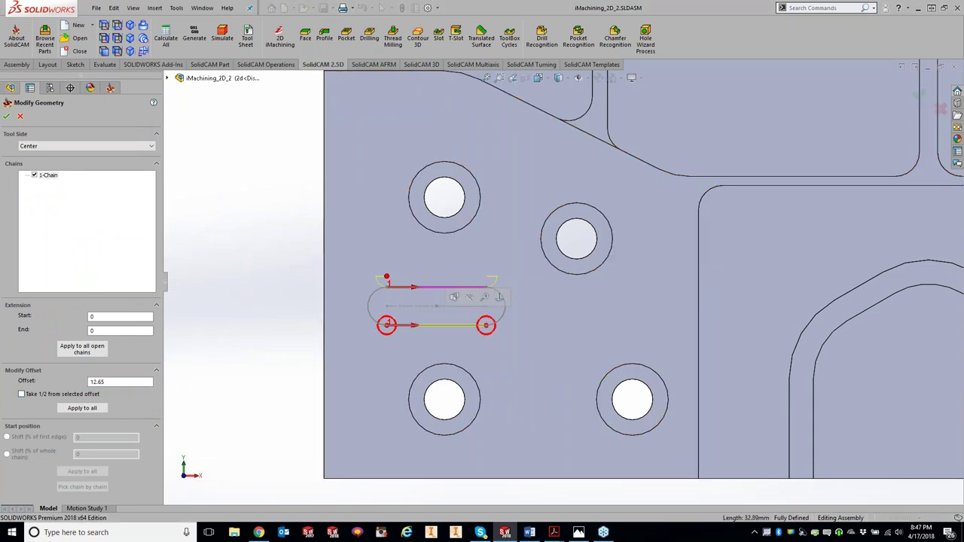
{"action": "left_click", "coordinate": [22, 394]}
{"action": "left_click", "coordinate": [82, 409]}
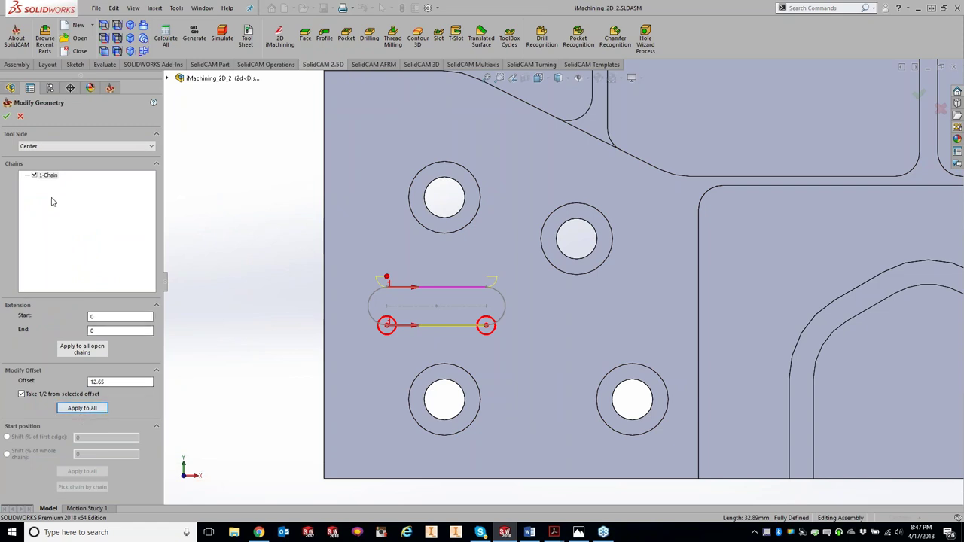
{"action": "left_click", "coordinate": [19, 117]}
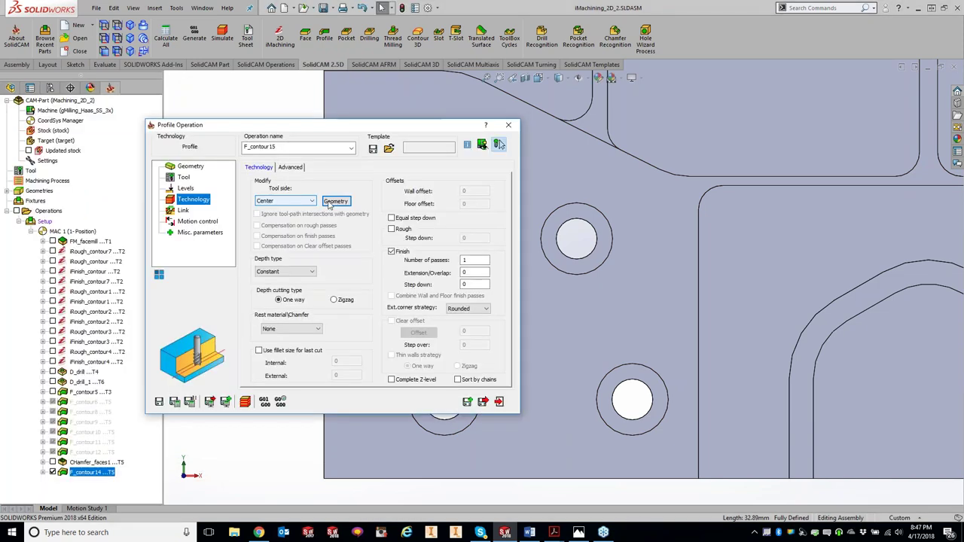
Step: Check half-offset and pick the slot edge so the offset becomes 6.325
{"action": "left_click", "coordinate": [337, 202]}
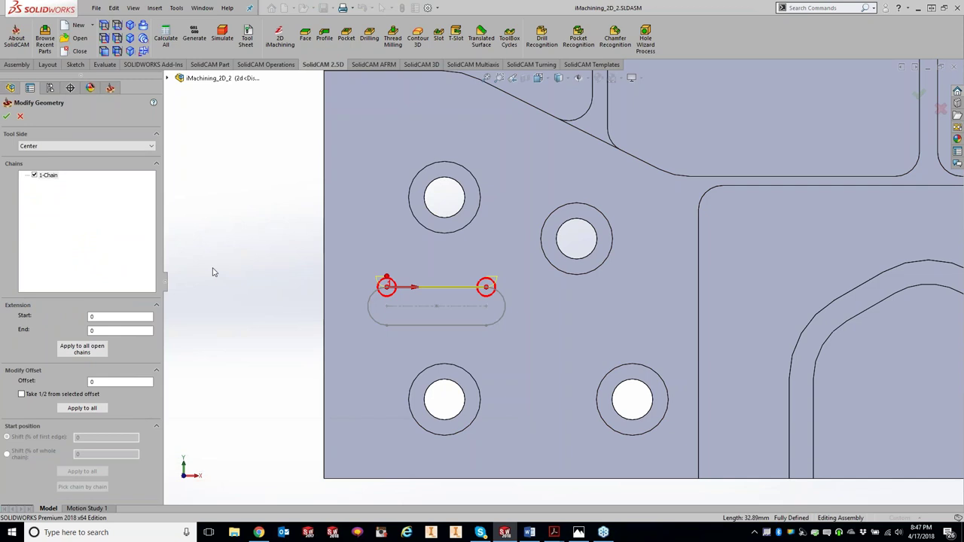
{"action": "left_click", "coordinate": [22, 394]}
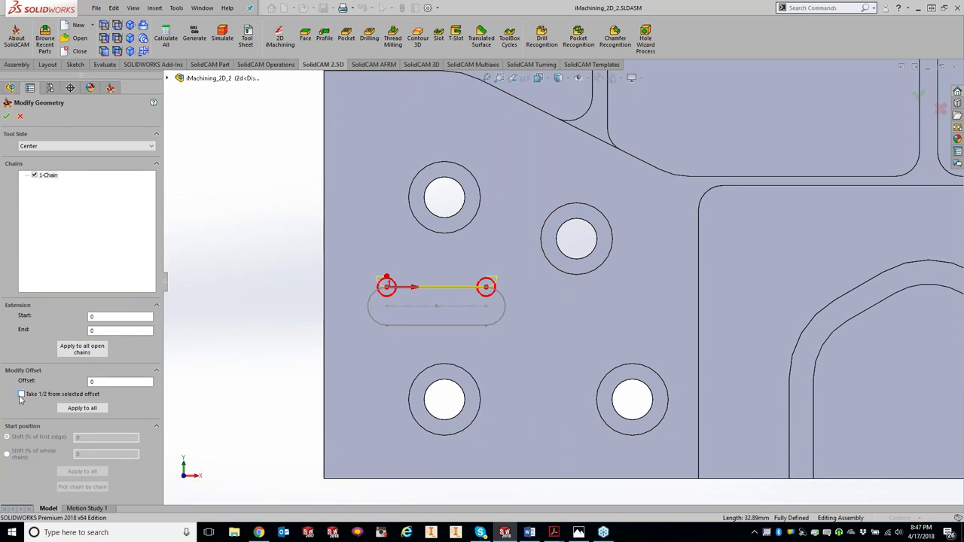
{"action": "left_click", "coordinate": [441, 328]}
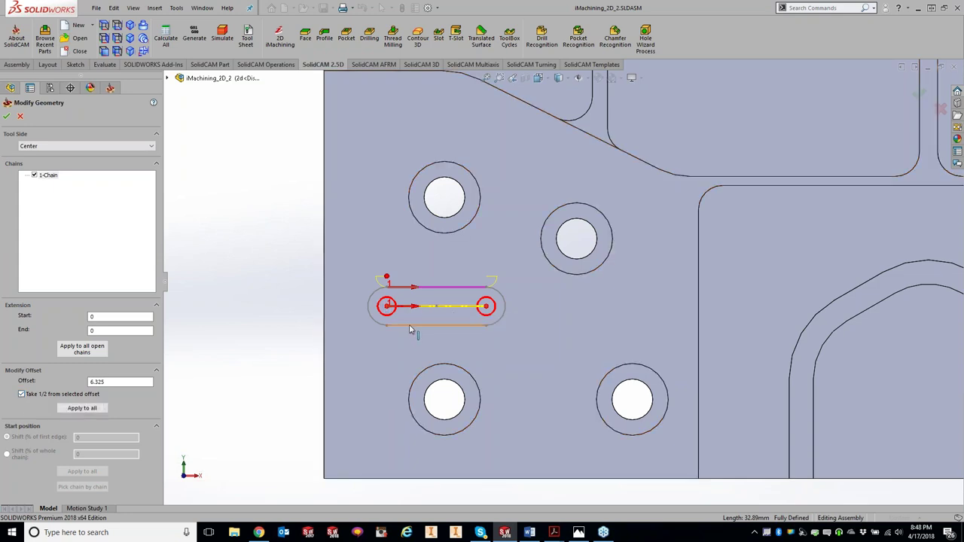
Step: Accept the 6.325 centred chain, preview it on the part, and close F_contour15
{"action": "left_click", "coordinate": [7, 118]}
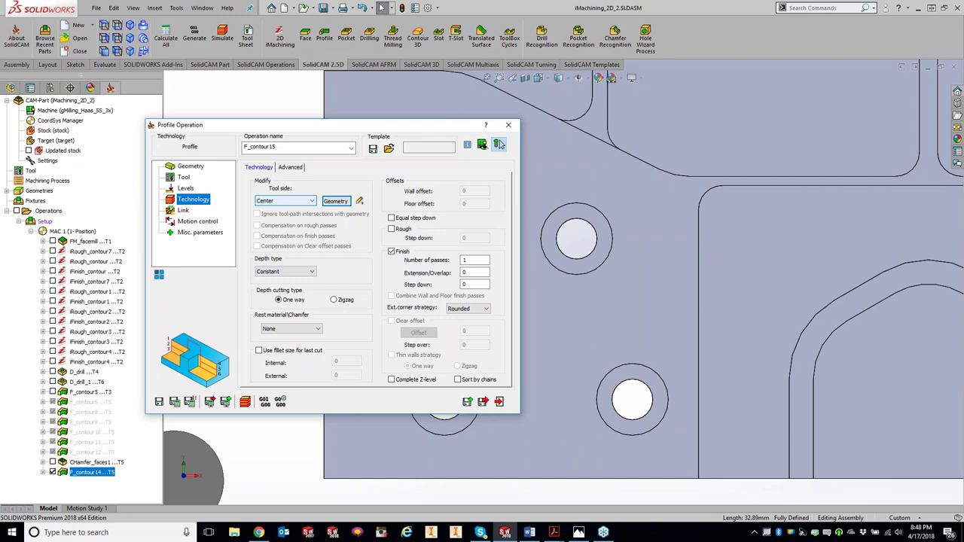
{"action": "left_click", "coordinate": [499, 144]}
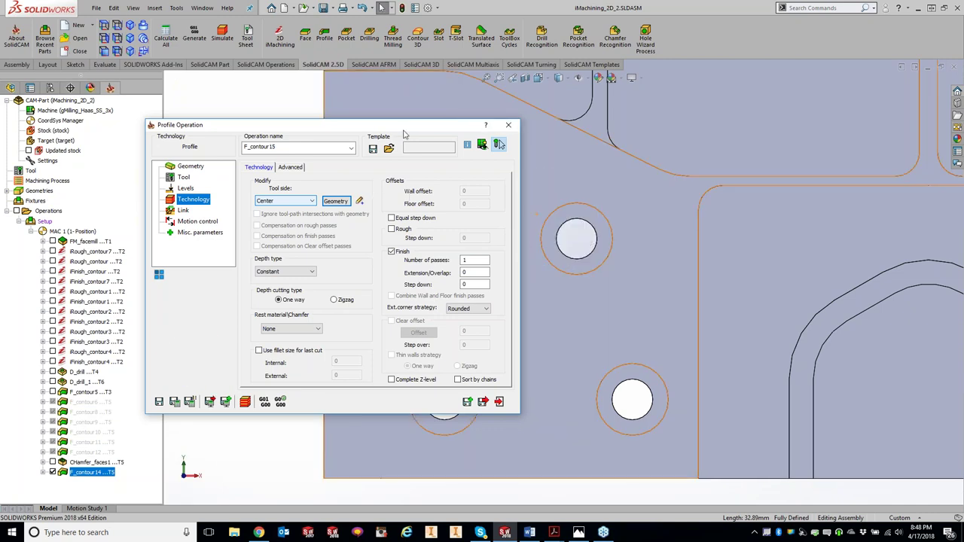
{"action": "left_click_drag", "start_coordinate": [403, 126], "coordinate": [555, 121]}
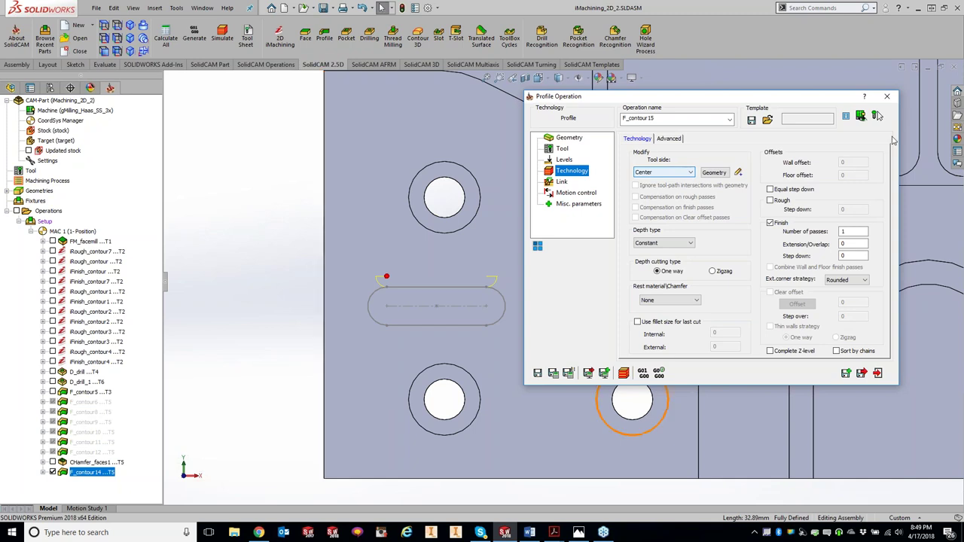
{"action": "left_click", "coordinate": [887, 99]}
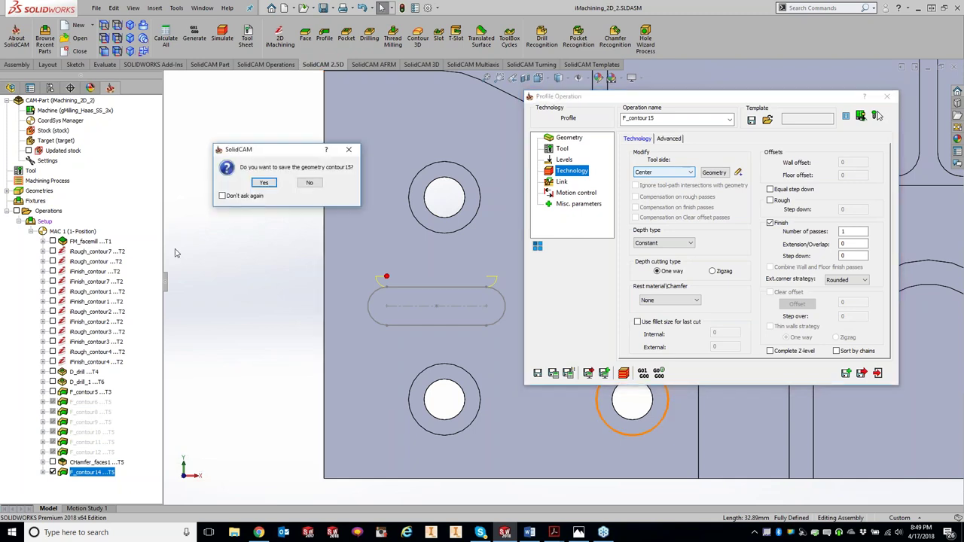
Step: Decline saving contour15, then edit and exit the Sketch3 slot sketch
{"action": "left_click", "coordinate": [307, 182]}
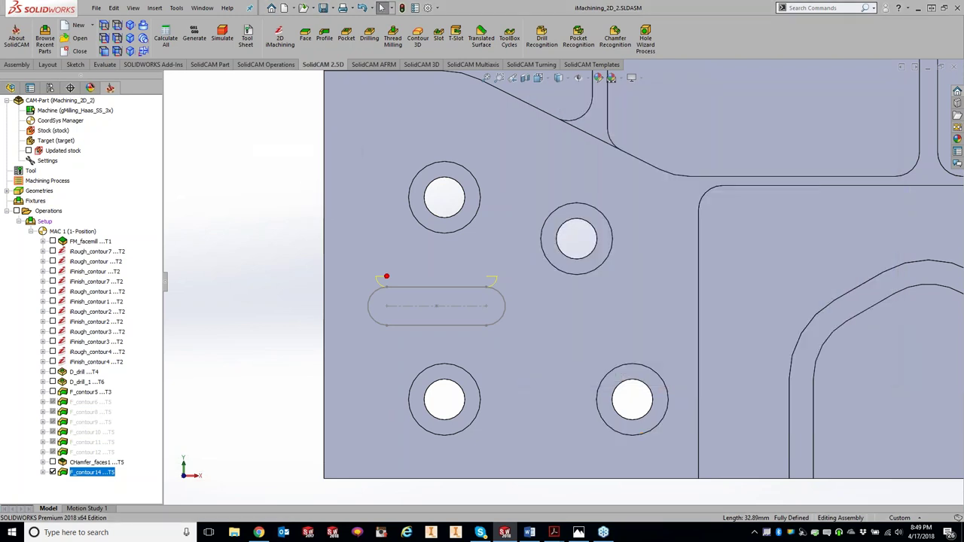
{"action": "right_click", "coordinate": [442, 307]}
{"action": "left_click", "coordinate": [457, 295]}
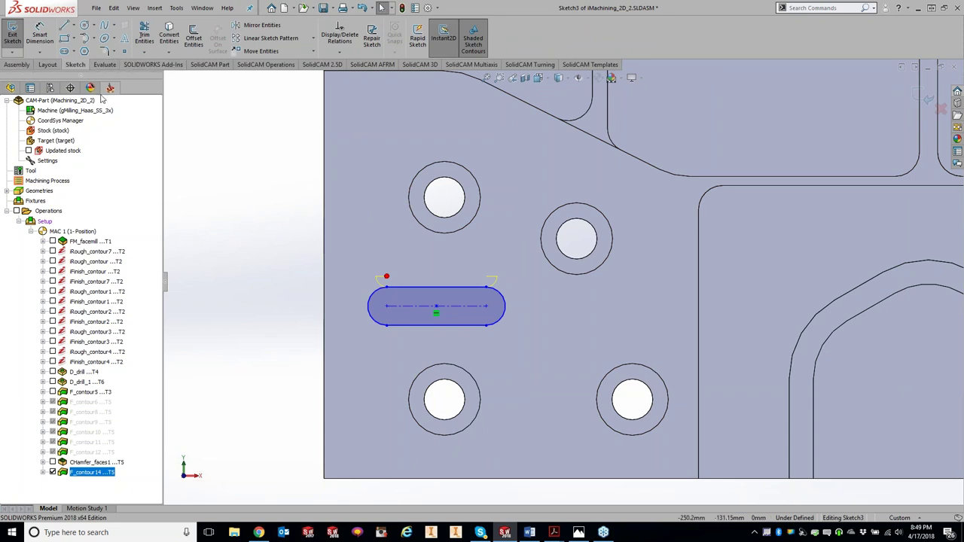
{"action": "left_click", "coordinate": [931, 101]}
Step: Edit the DesignModel part in context and start a new sketch on the slot's split-line face
{"action": "left_click", "coordinate": [10, 87]}
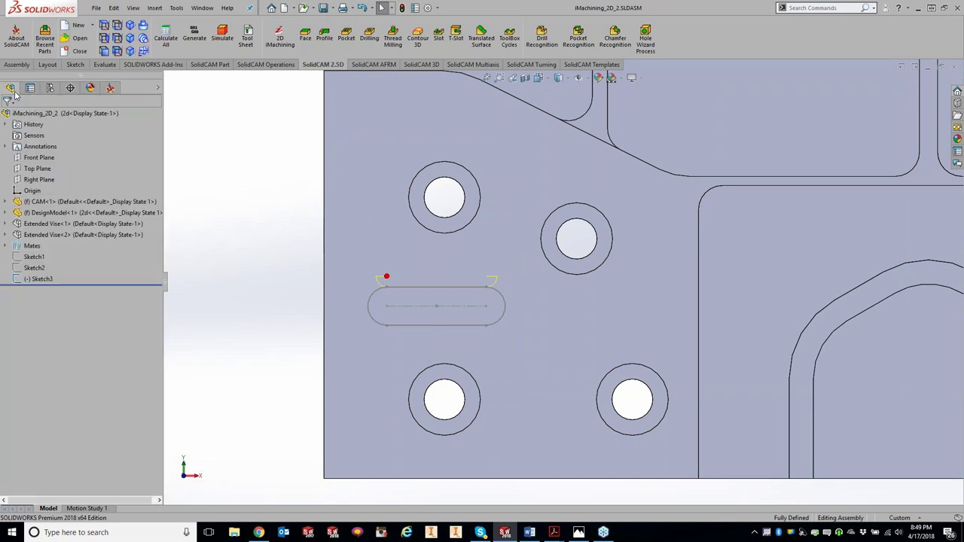
{"action": "right_click", "coordinate": [62, 213]}
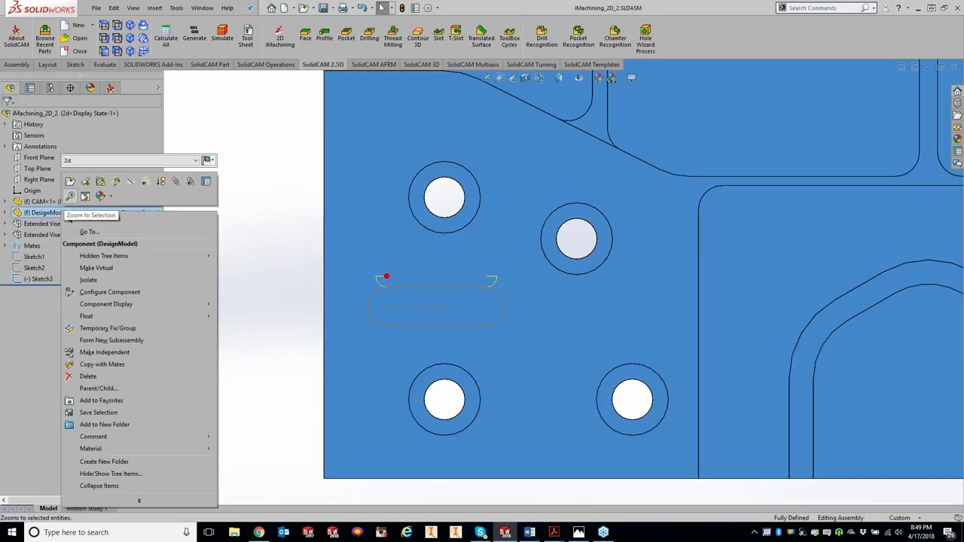
{"action": "left_click", "coordinate": [100, 181]}
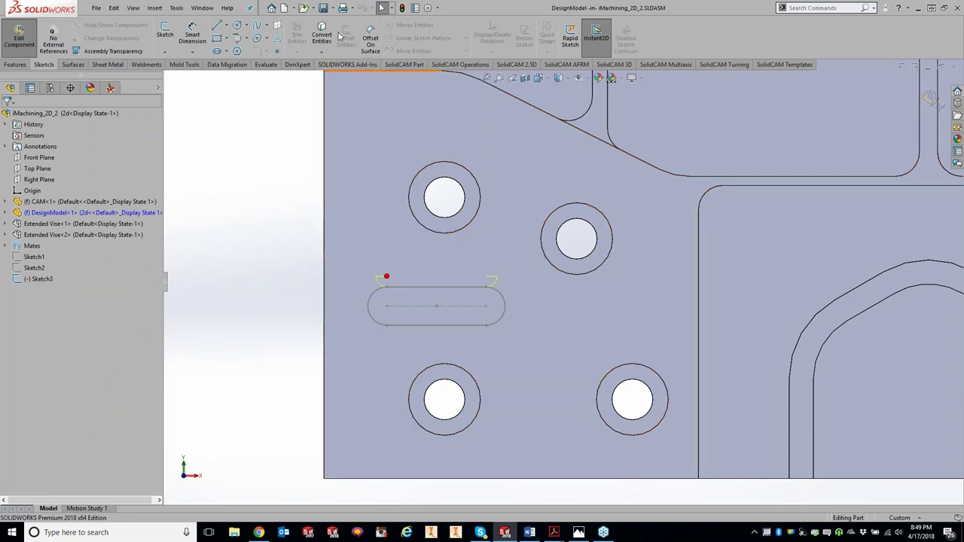
{"action": "left_click", "coordinate": [433, 293]}
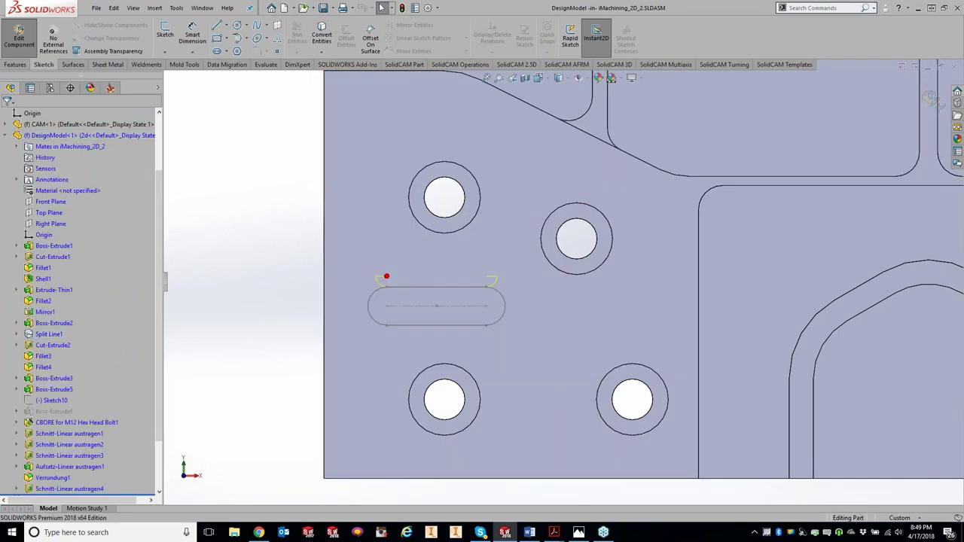
{"action": "left_click", "coordinate": [172, 33]}
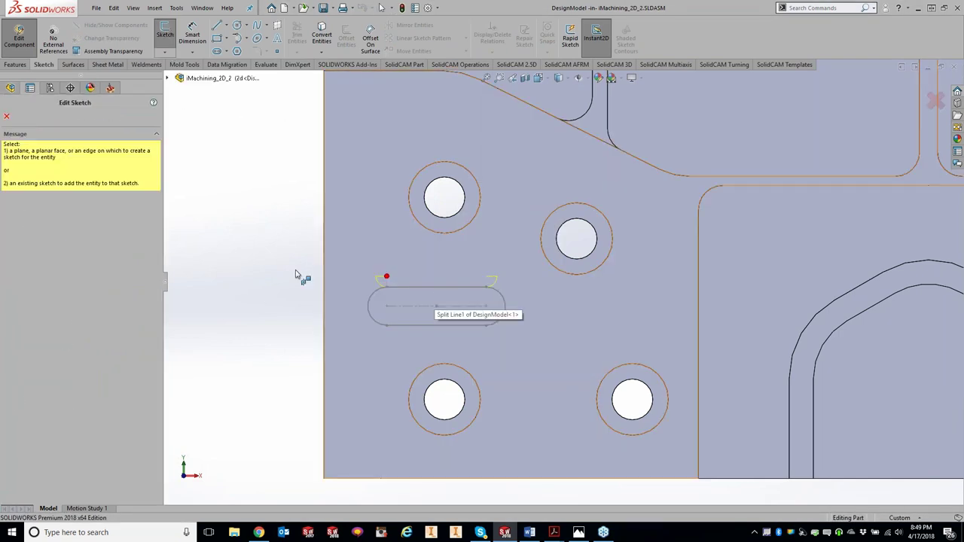
{"action": "left_click", "coordinate": [439, 269]}
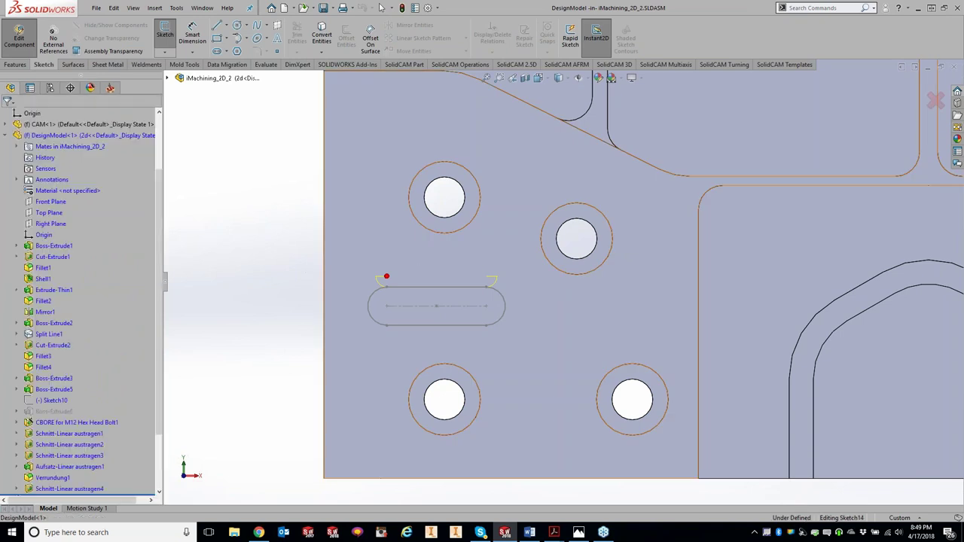
{"action": "left_click", "coordinate": [323, 34]}
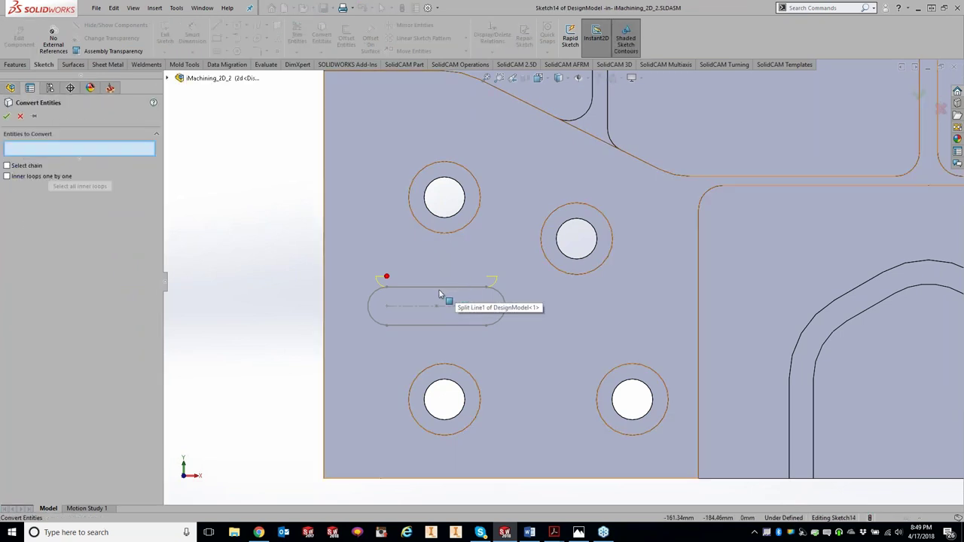
{"action": "left_click", "coordinate": [20, 115]}
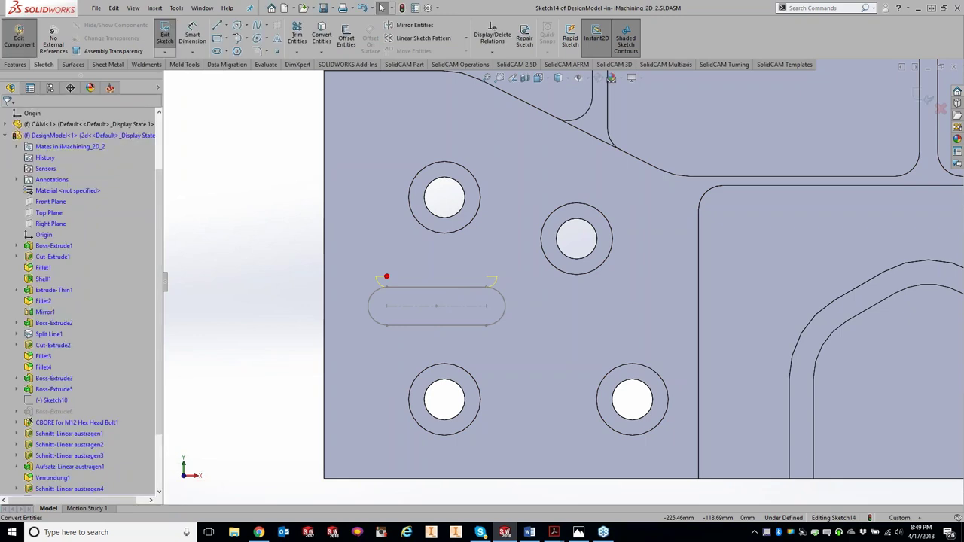
{"action": "left_click", "coordinate": [216, 51]}
{"action": "left_click", "coordinate": [386, 305]}
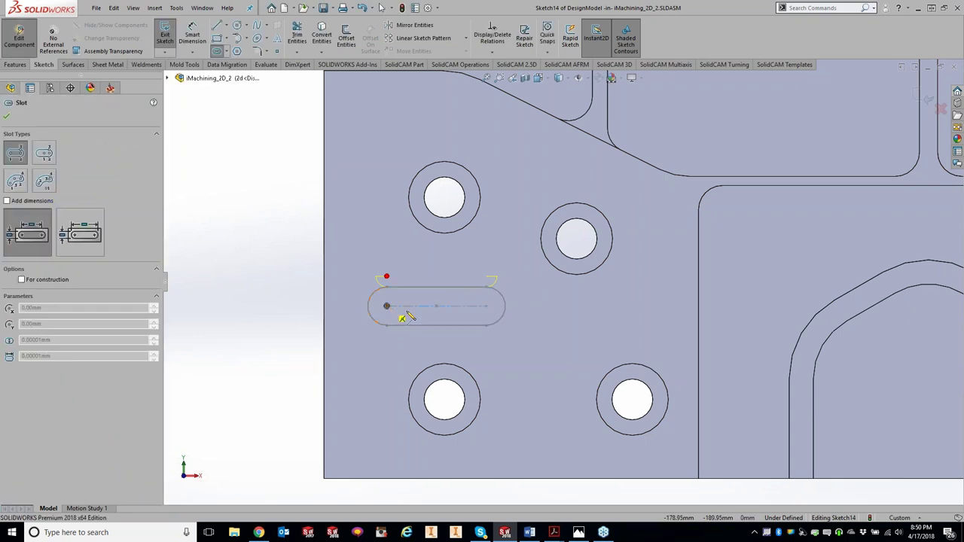
{"action": "left_click", "coordinate": [486, 306]}
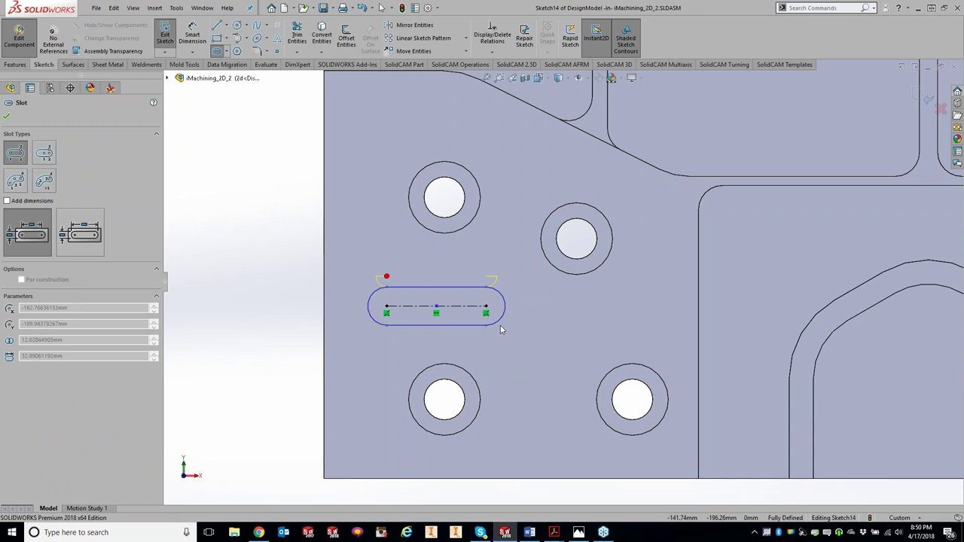
{"action": "left_click", "coordinate": [500, 325]}
{"action": "left_click", "coordinate": [15, 64]}
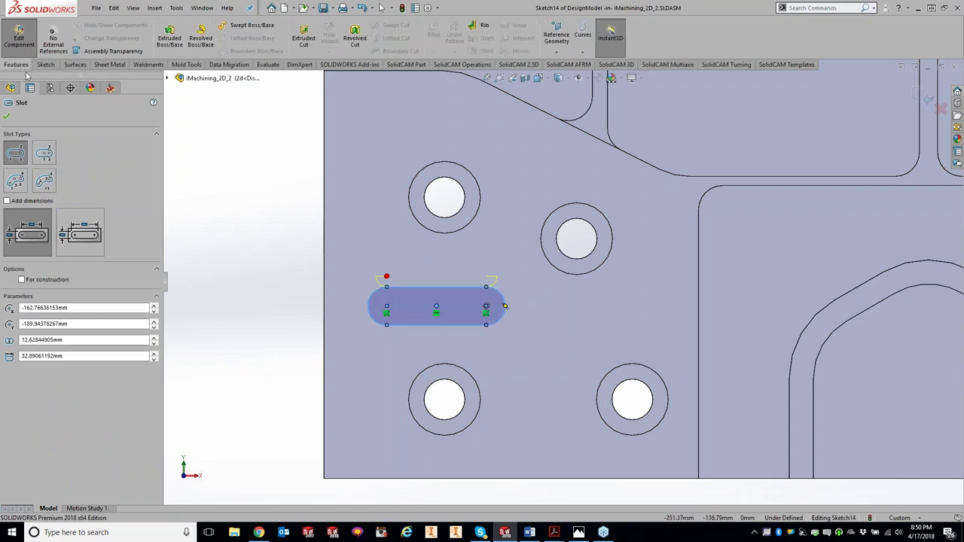
{"action": "left_click", "coordinate": [304, 38]}
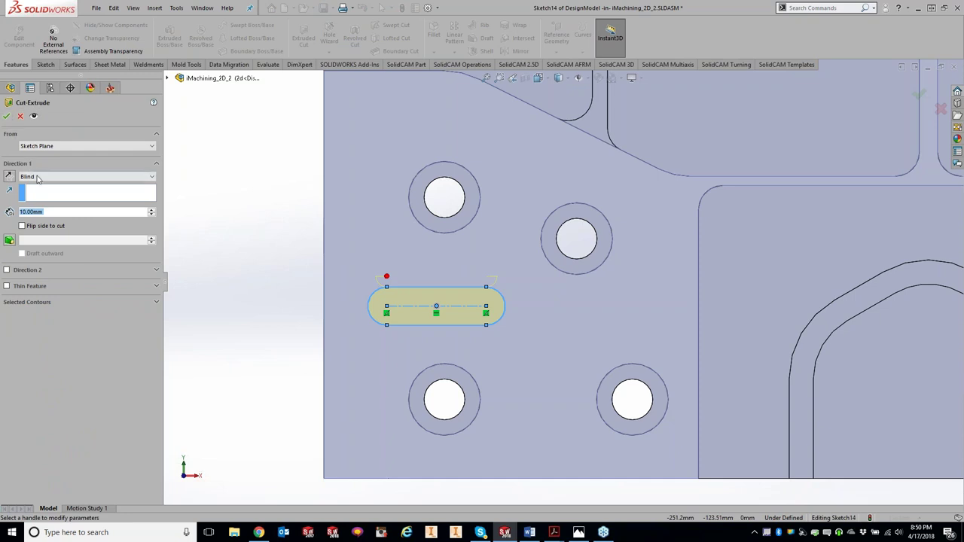
{"action": "left_click", "coordinate": [38, 177]}
{"action": "left_click", "coordinate": [35, 192]}
{"action": "left_click", "coordinate": [7, 116]}
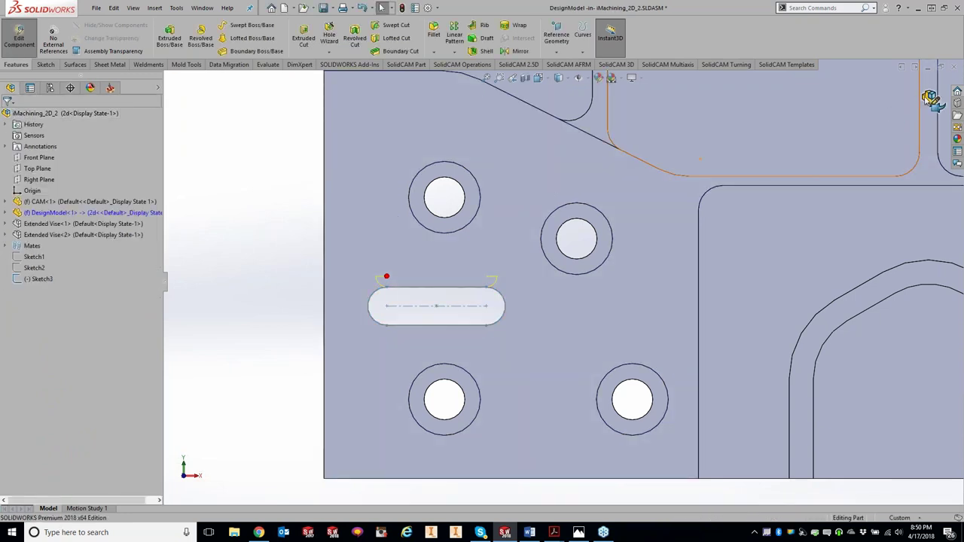
{"action": "left_click", "coordinate": [930, 99]}
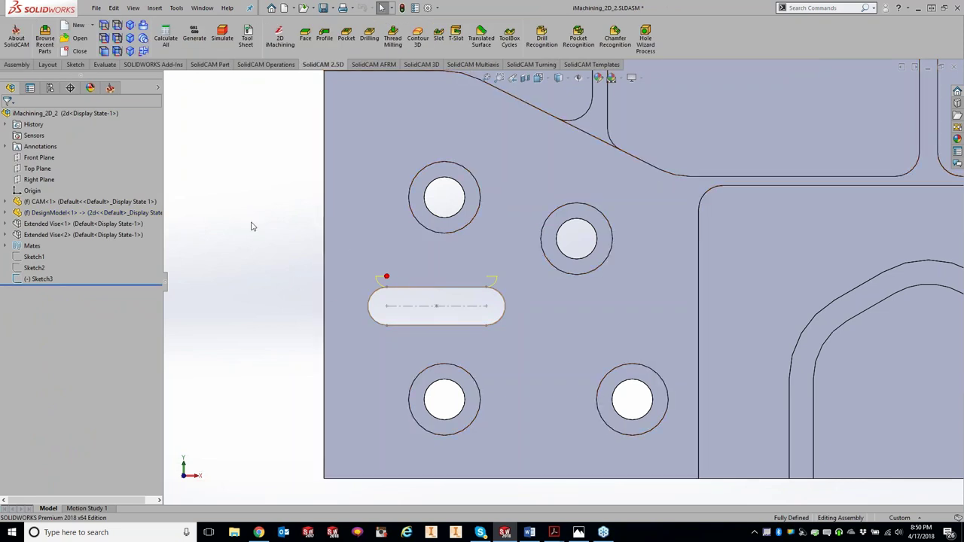
{"action": "left_click", "coordinate": [39, 279]}
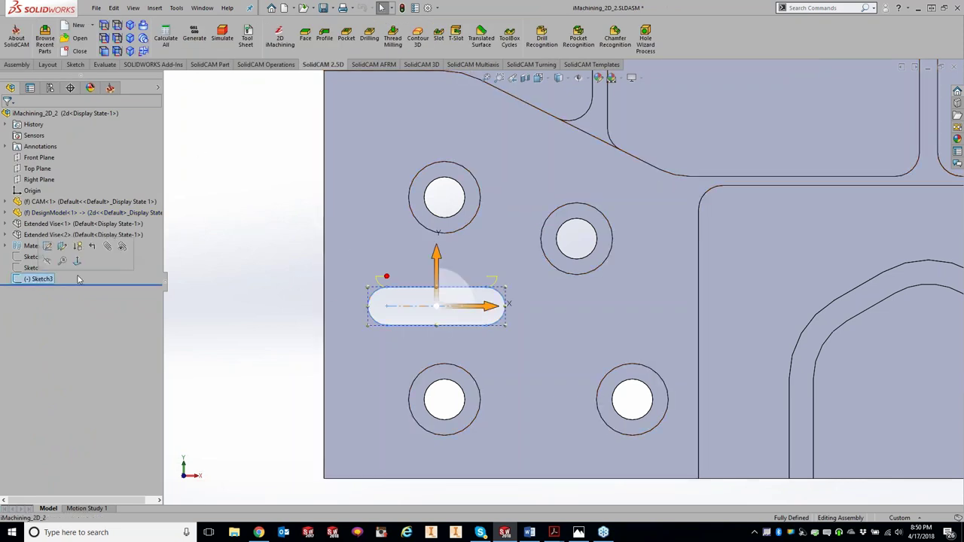
{"action": "key", "text": "Delete"}
{"action": "left_click", "coordinate": [925, 306]}
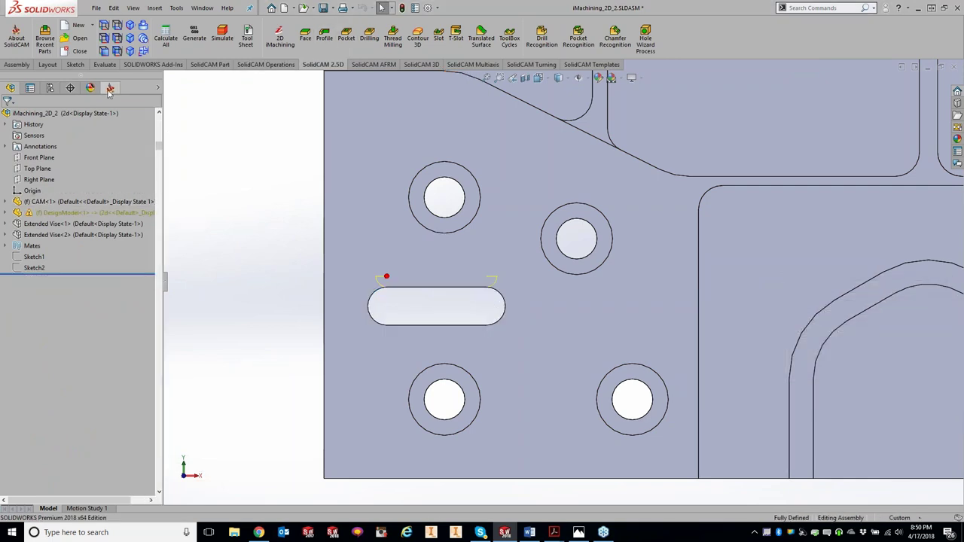
Step: Start profile operation F_contour15 with new geometry chained on the slot's bottom edge, Constant Z off
{"action": "left_click", "coordinate": [326, 35]}
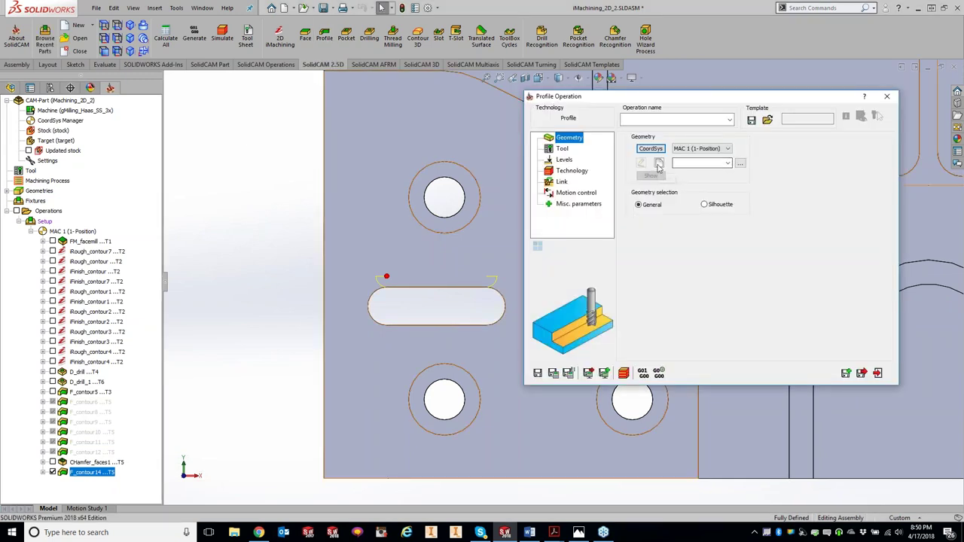
{"action": "left_click", "coordinate": [659, 164]}
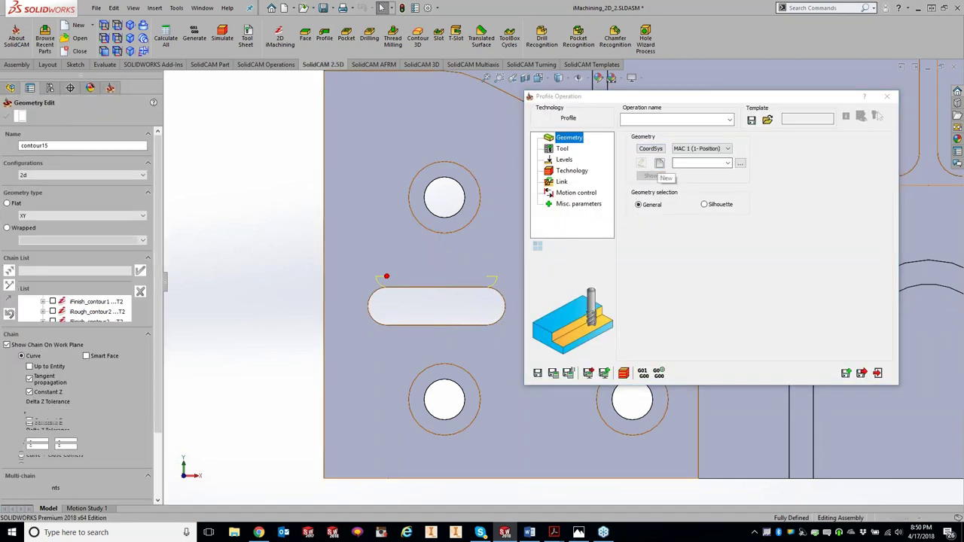
{"action": "left_click", "coordinate": [29, 391]}
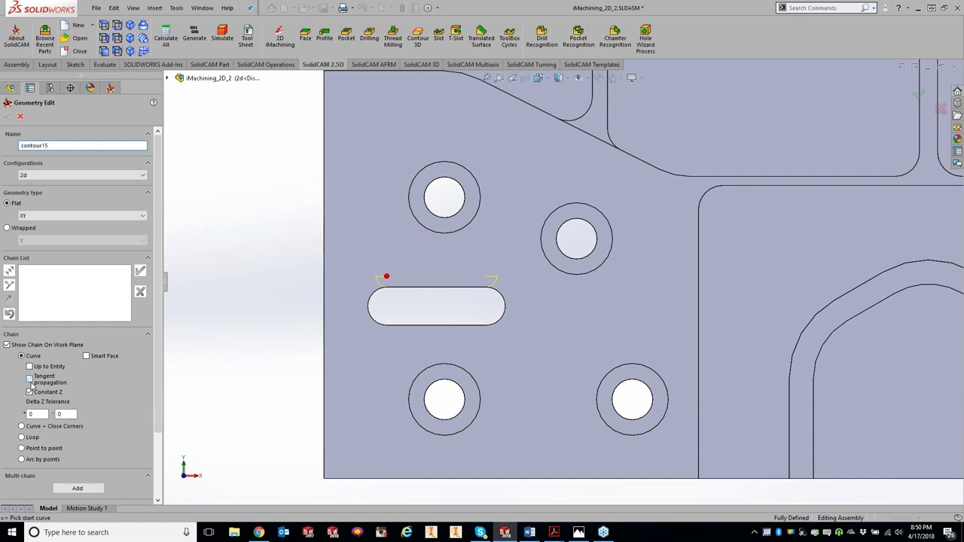
{"action": "left_click", "coordinate": [437, 325]}
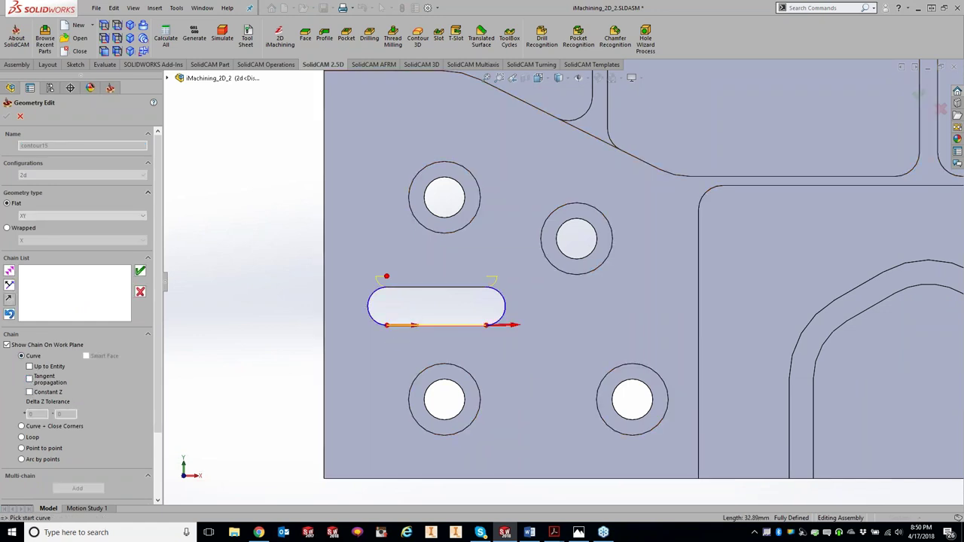
{"action": "left_click", "coordinate": [140, 270]}
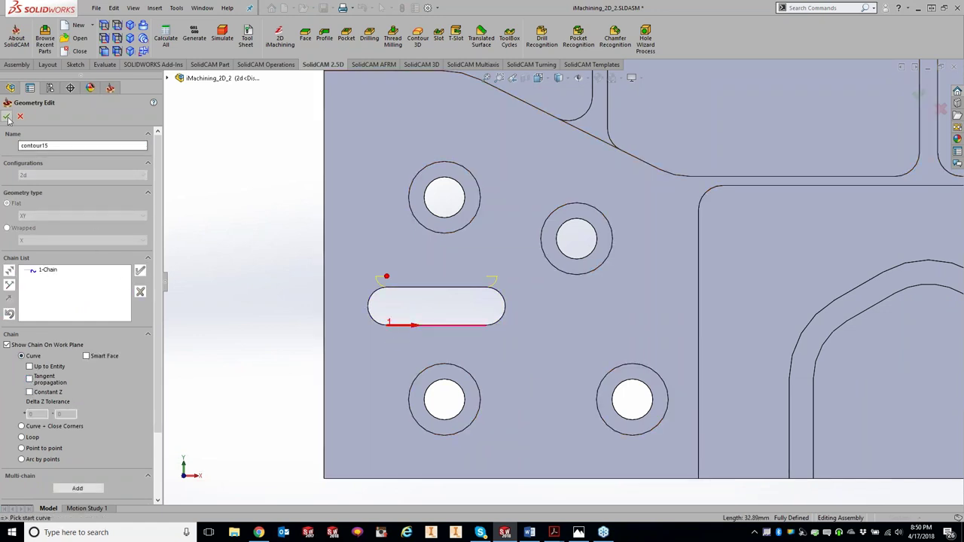
{"action": "left_click", "coordinate": [6, 115]}
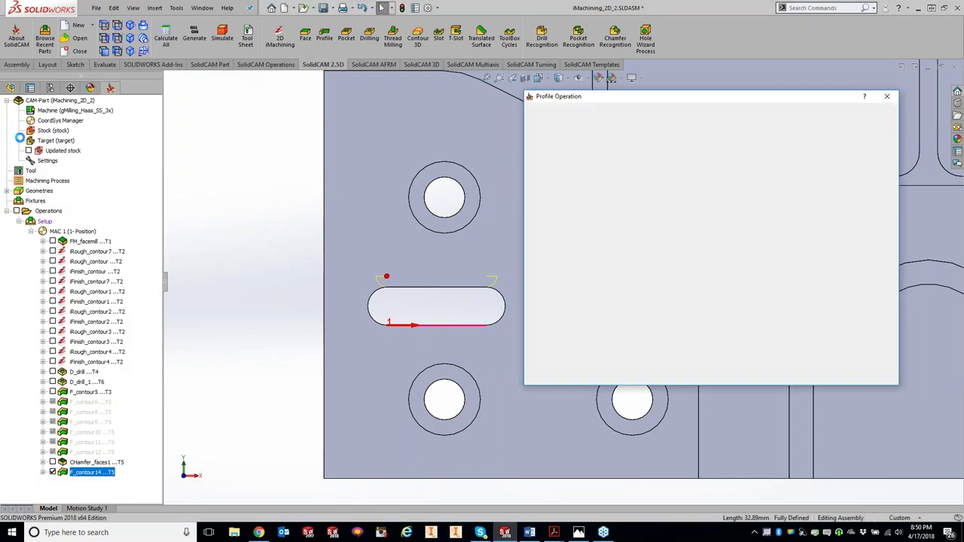
Step: Assign the 6 mm tool 5 and give the profile depth a delta of -0.2
{"action": "left_click", "coordinate": [562, 149]}
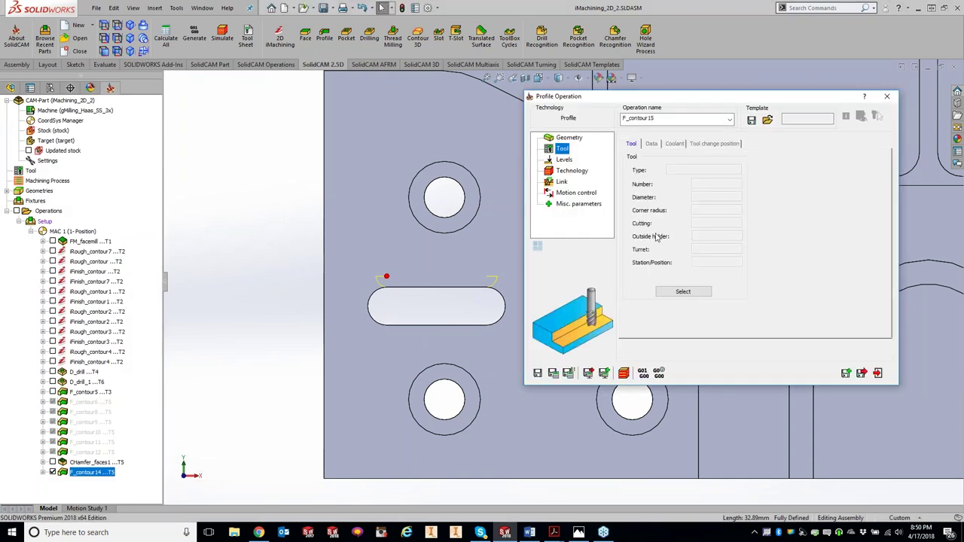
{"action": "left_click", "coordinate": [682, 292]}
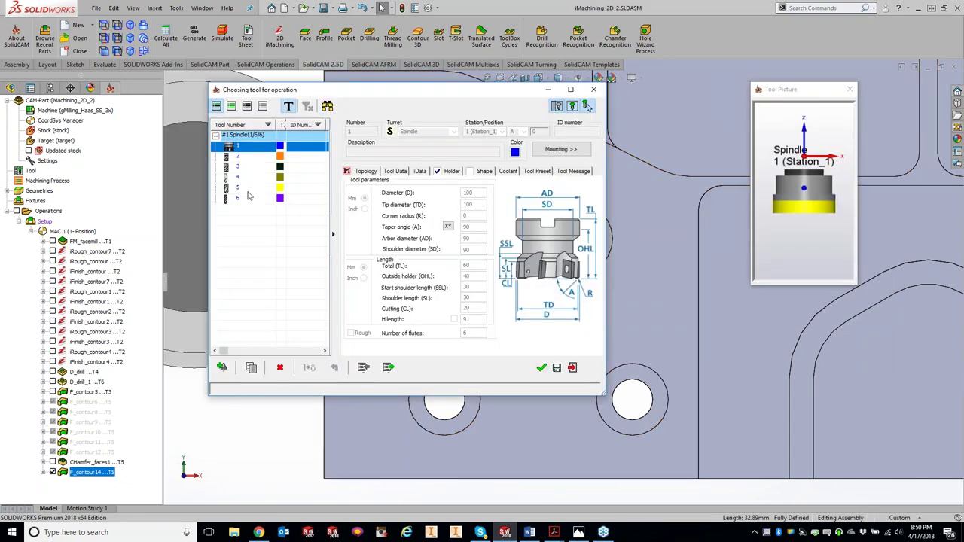
{"action": "double_click", "coordinate": [248, 190]}
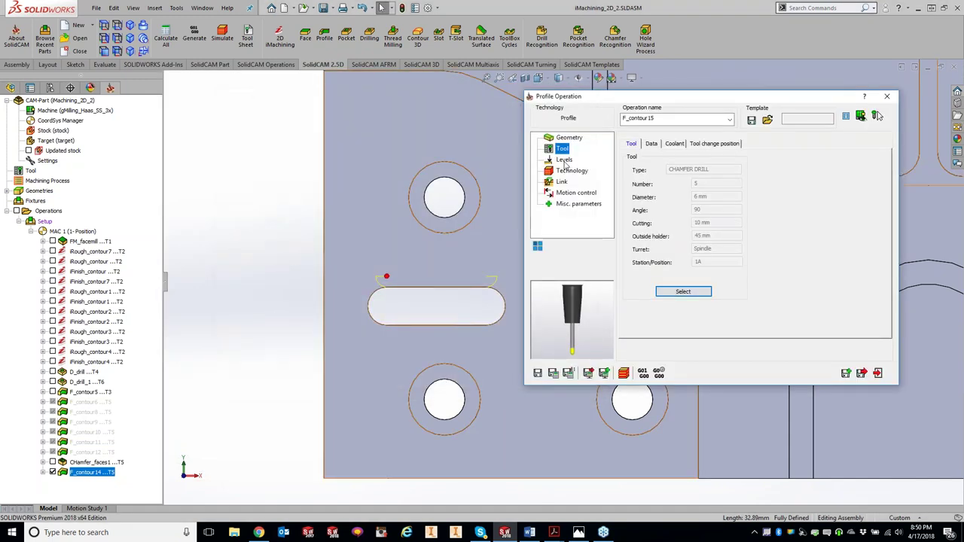
{"action": "left_click", "coordinate": [563, 160]}
{"action": "left_click", "coordinate": [705, 261]}
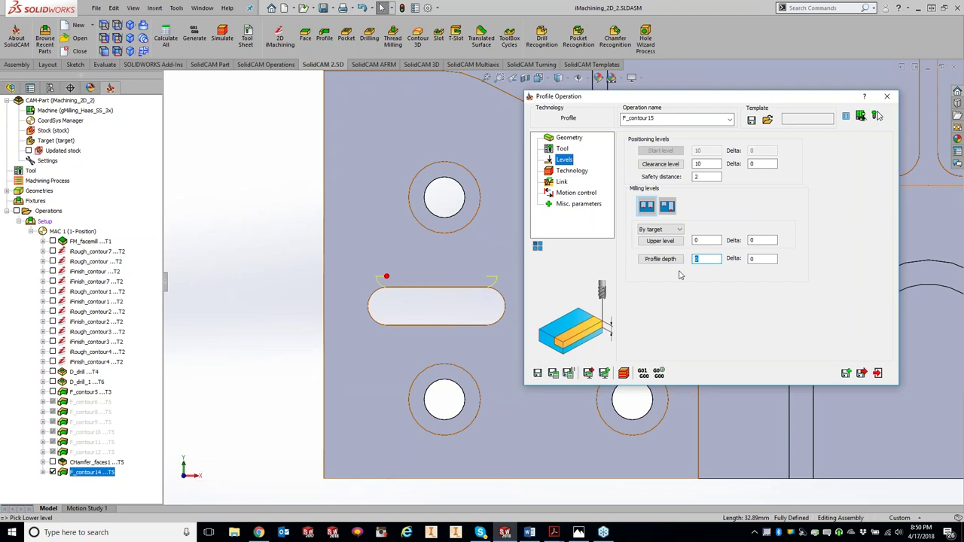
{"action": "key", "text": "Tab"}
{"action": "left_click", "coordinate": [561, 173]}
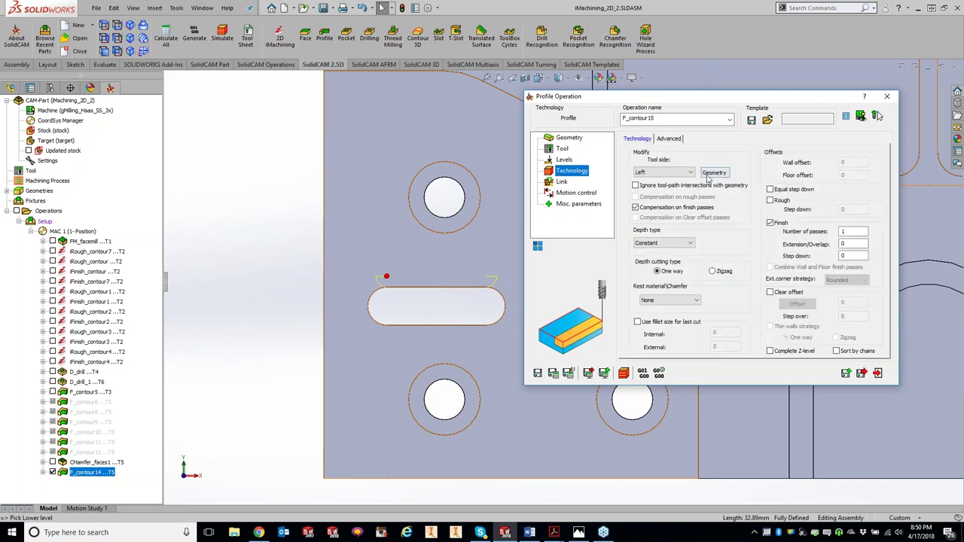
Step: Set tool side to Center and offset the slot chain by -6.314 mm onto its centreline
{"action": "left_click", "coordinate": [687, 173]}
{"action": "left_click", "coordinate": [678, 180]}
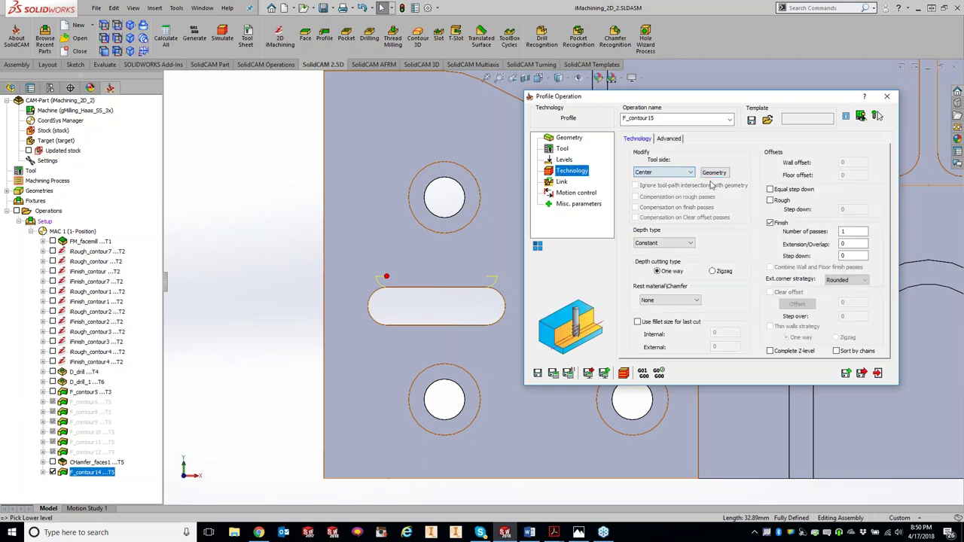
{"action": "left_click", "coordinate": [714, 173]}
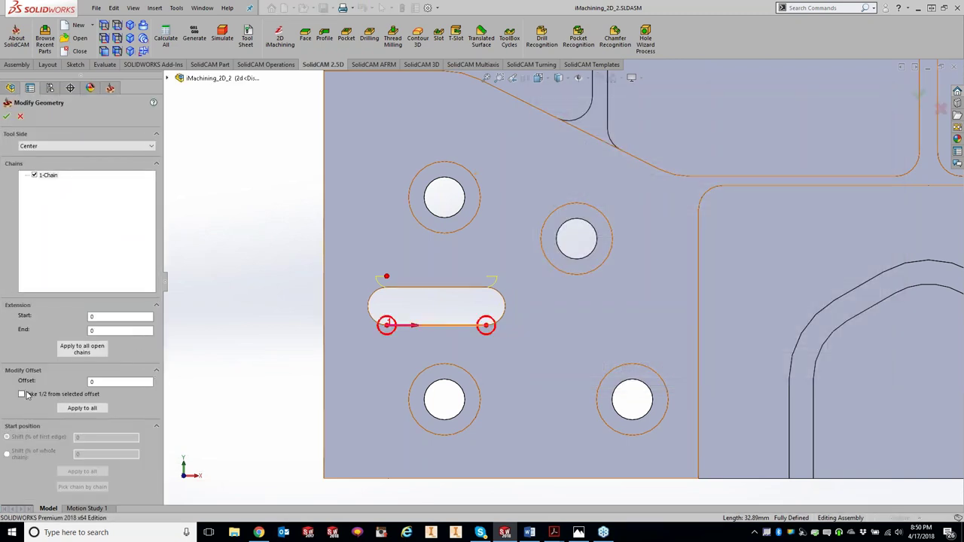
{"action": "left_click", "coordinate": [431, 295]}
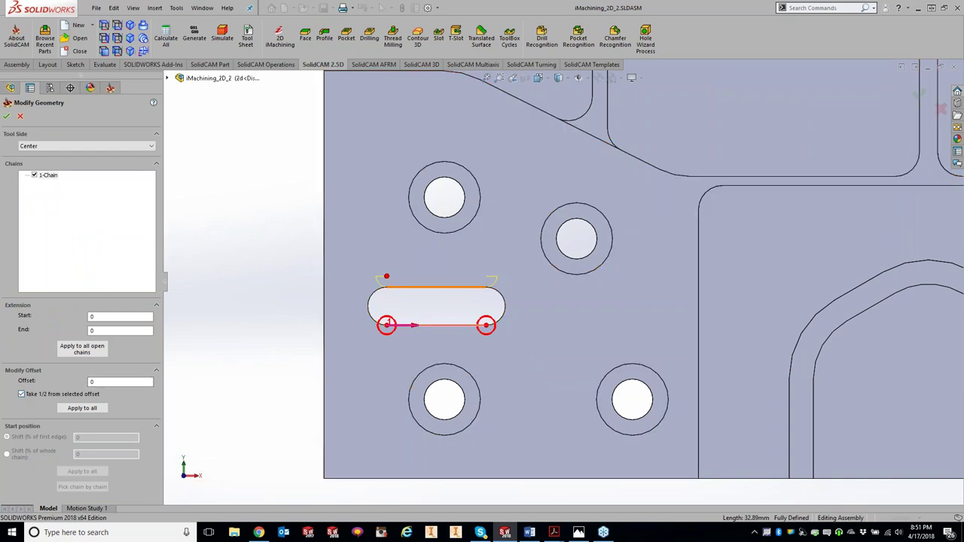
{"action": "left_click", "coordinate": [7, 116]}
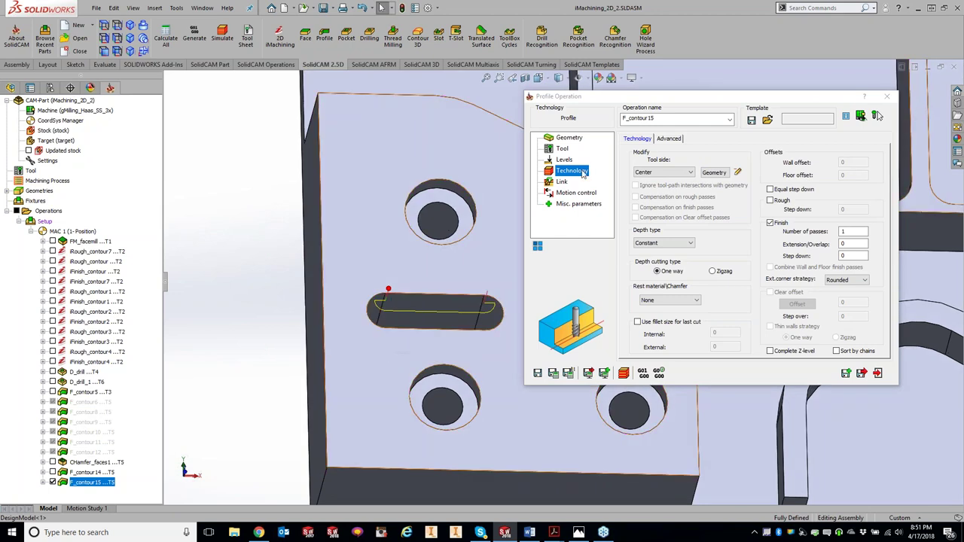
Step: Set Lead in to None and make Lead out the same as Lead in
{"action": "left_click", "coordinate": [562, 182]}
{"action": "left_click", "coordinate": [684, 220]}
{"action": "left_click", "coordinate": [667, 229]}
{"action": "left_click", "coordinate": [788, 207]}
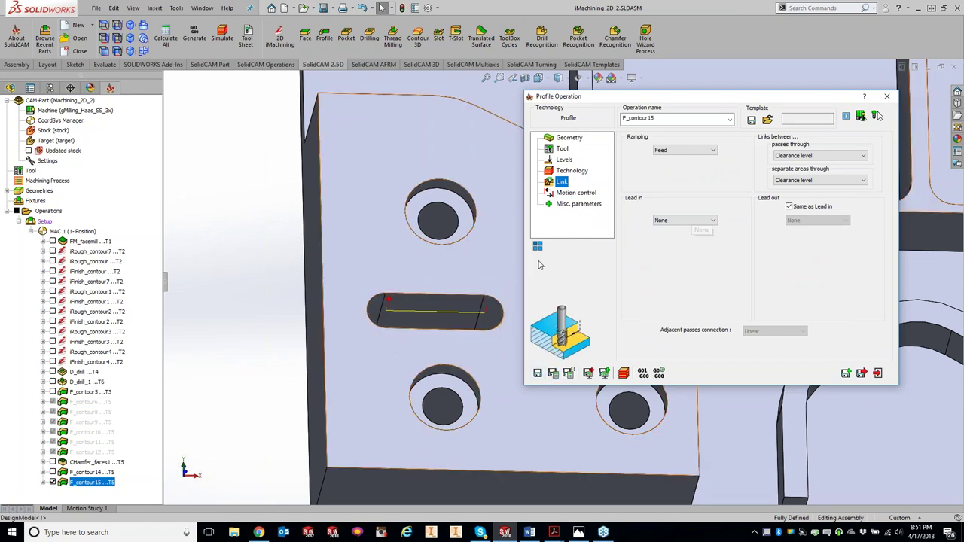
Step: Orbit and select the slot's end edge and faces to inspect it, then close the operation settings
{"action": "left_click", "coordinate": [400, 276]}
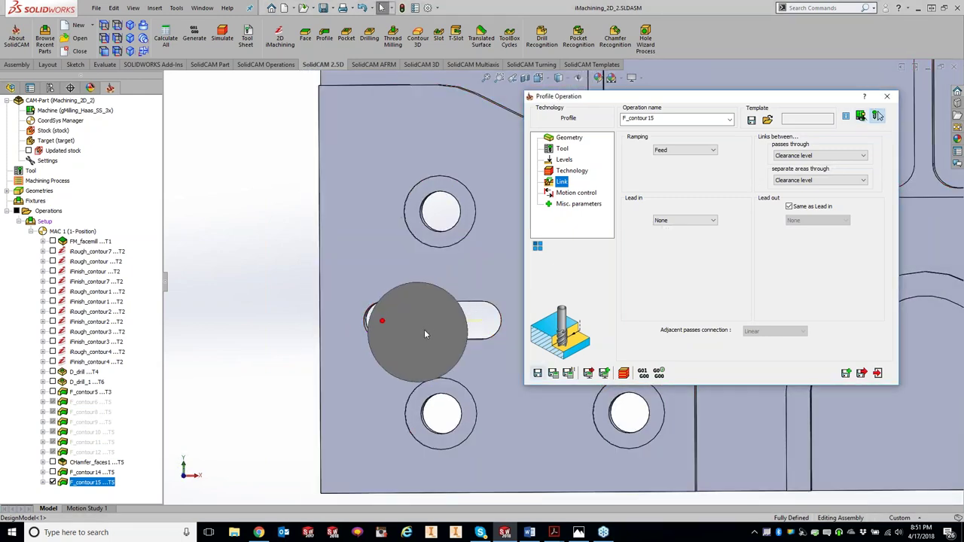
{"action": "middle_click_drag", "start_coordinate": [437, 325], "coordinate": [527, 151]}
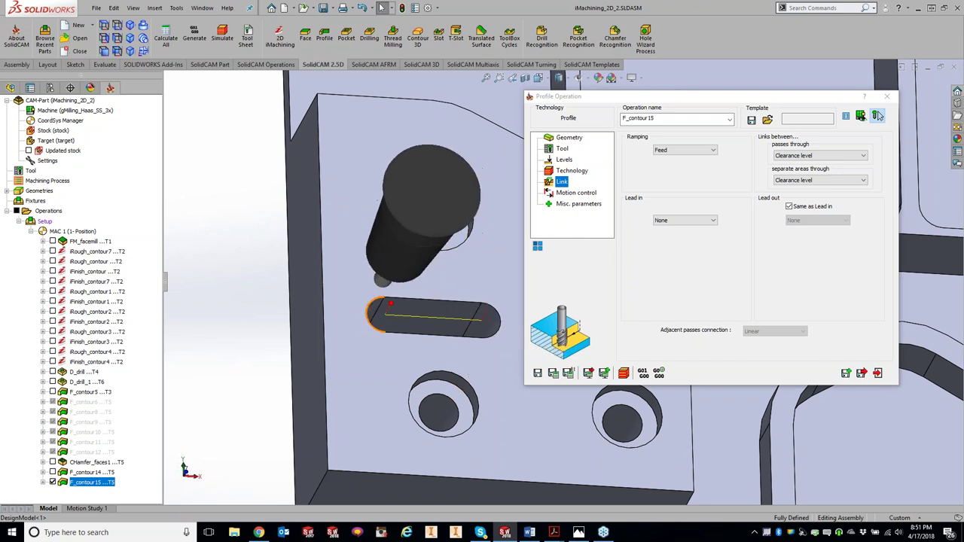
{"action": "left_click", "coordinate": [375, 312]}
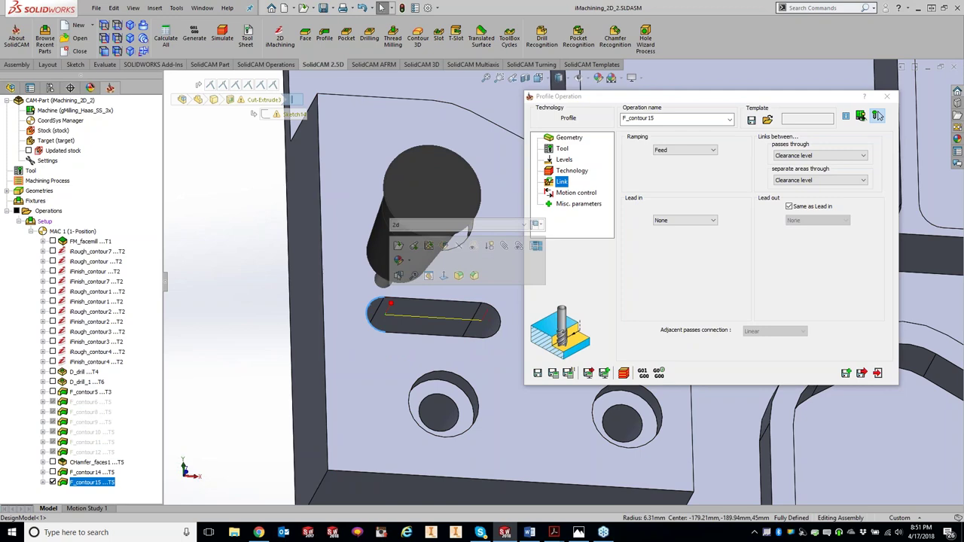
{"action": "left_click", "coordinate": [420, 314]}
{"action": "middle_click_drag", "start_coordinate": [420, 315], "coordinate": [414, 352]}
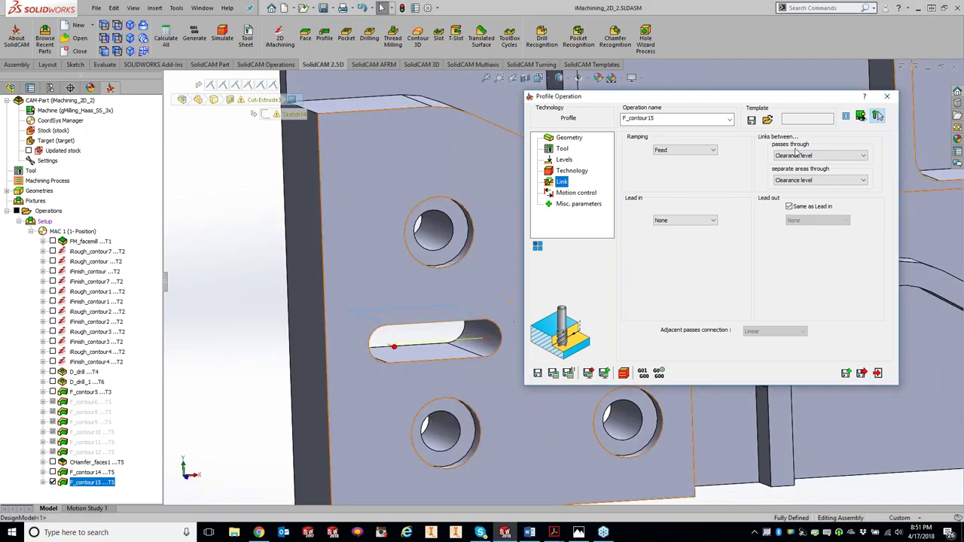
{"action": "left_click", "coordinate": [432, 355]}
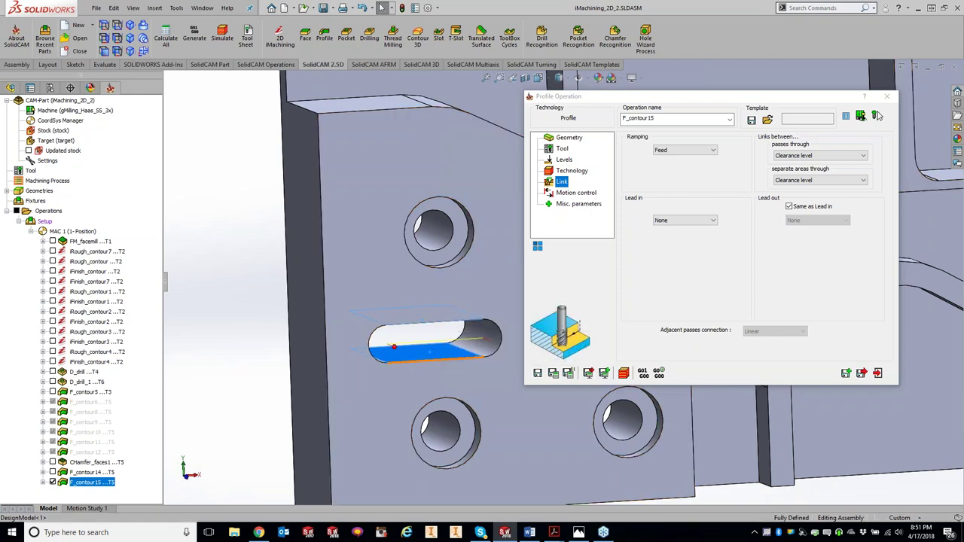
{"action": "key", "text": "ctrl+8"}
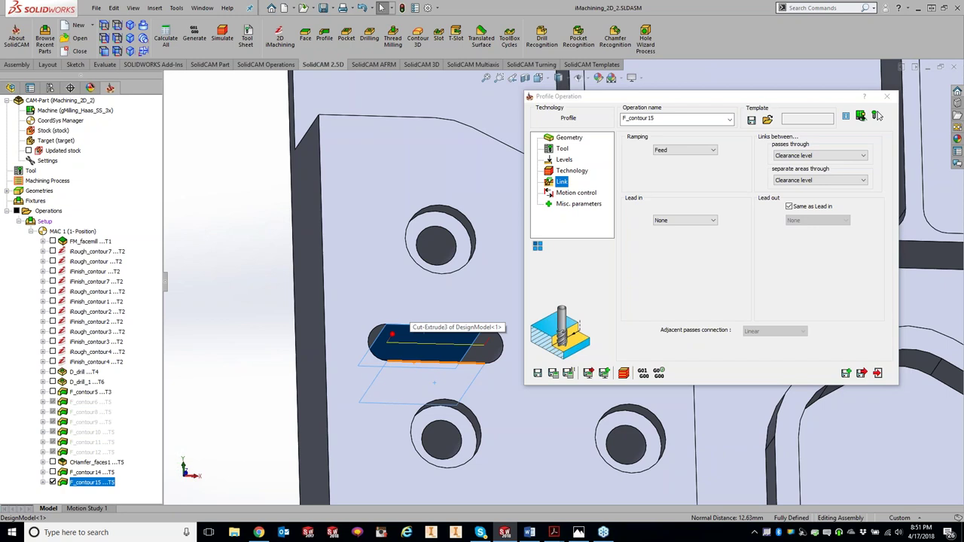
{"action": "left_click", "coordinate": [223, 265]}
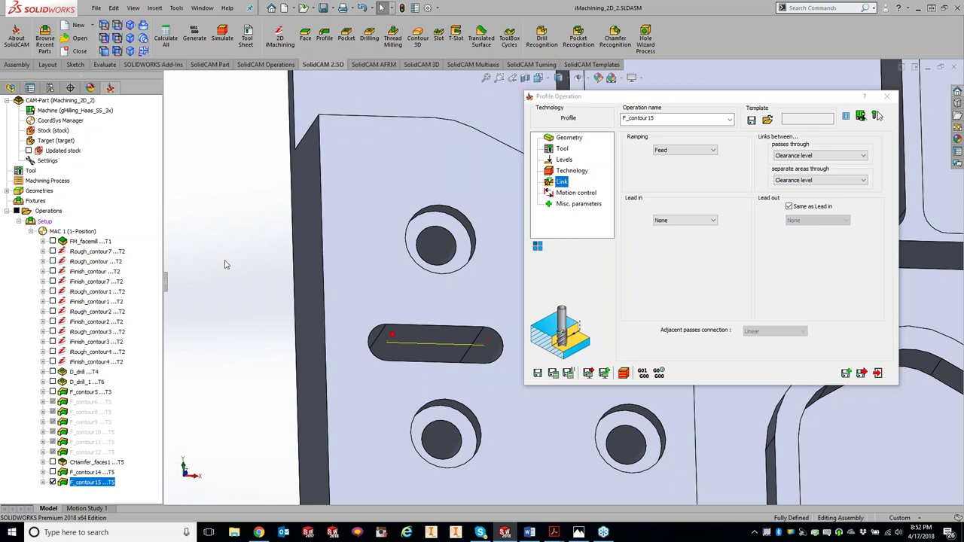
{"action": "key", "text": "ctrl+7"}
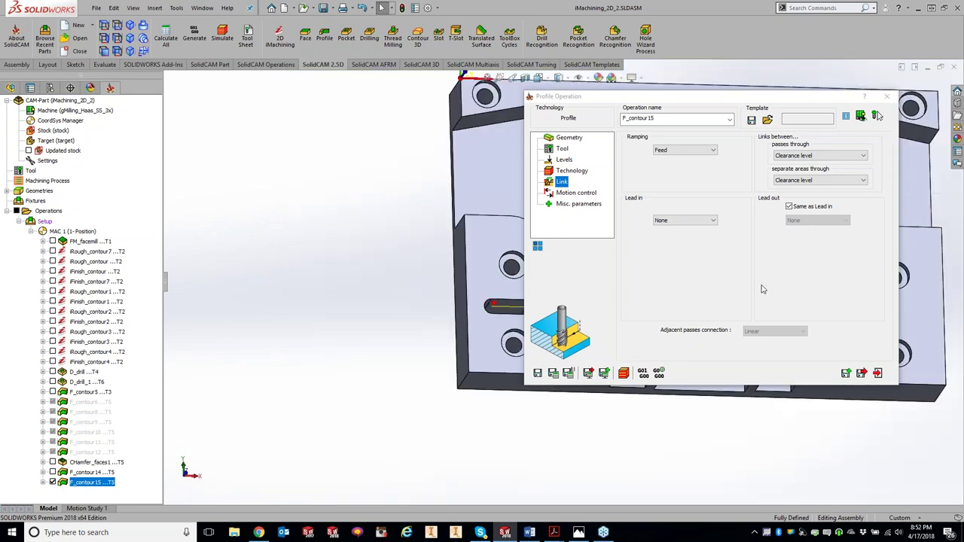
{"action": "left_click", "coordinate": [887, 96]}
Step: Measure the plate's 400 mm top edge and the 152 mm distance to the lower pocket edge
{"action": "key", "text": "f"}
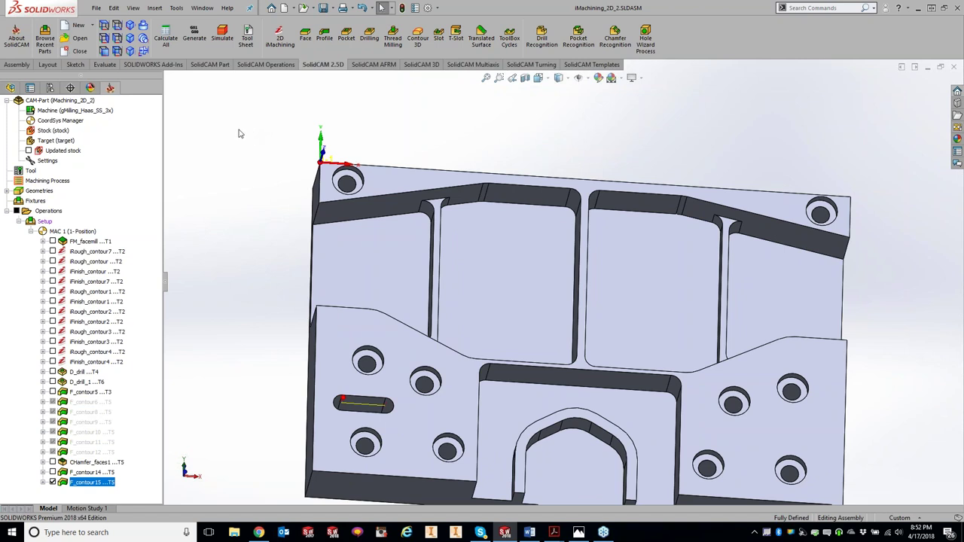
{"action": "left_click", "coordinate": [106, 65]}
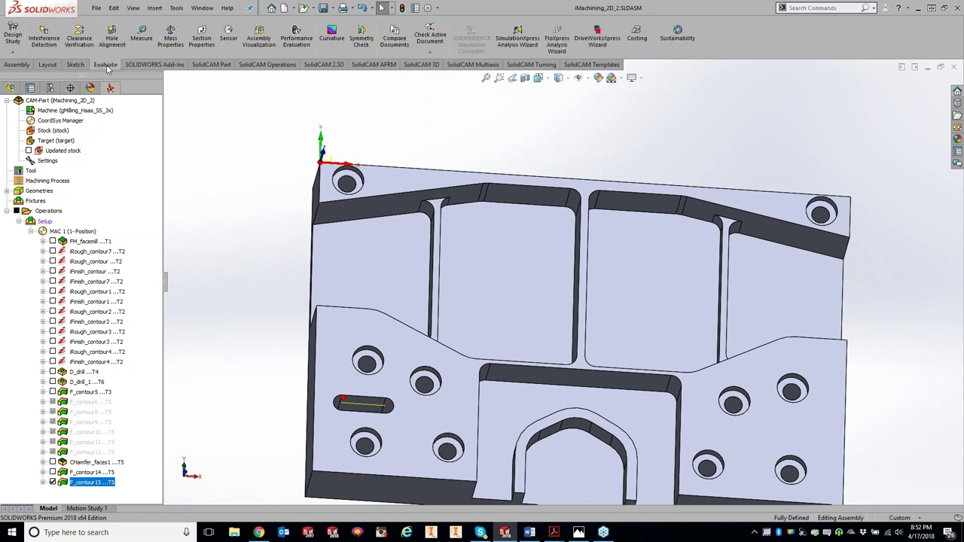
{"action": "left_click", "coordinate": [141, 34]}
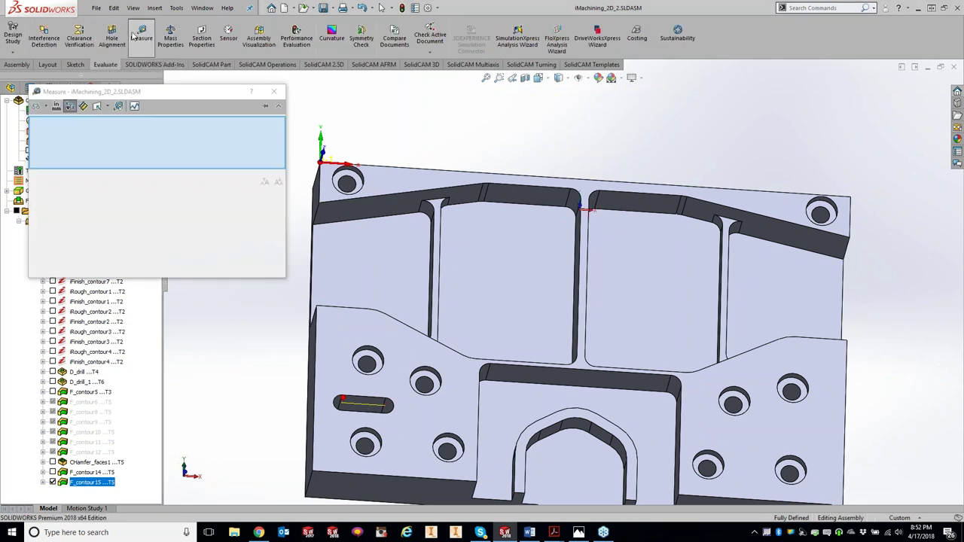
{"action": "left_click", "coordinate": [423, 170]}
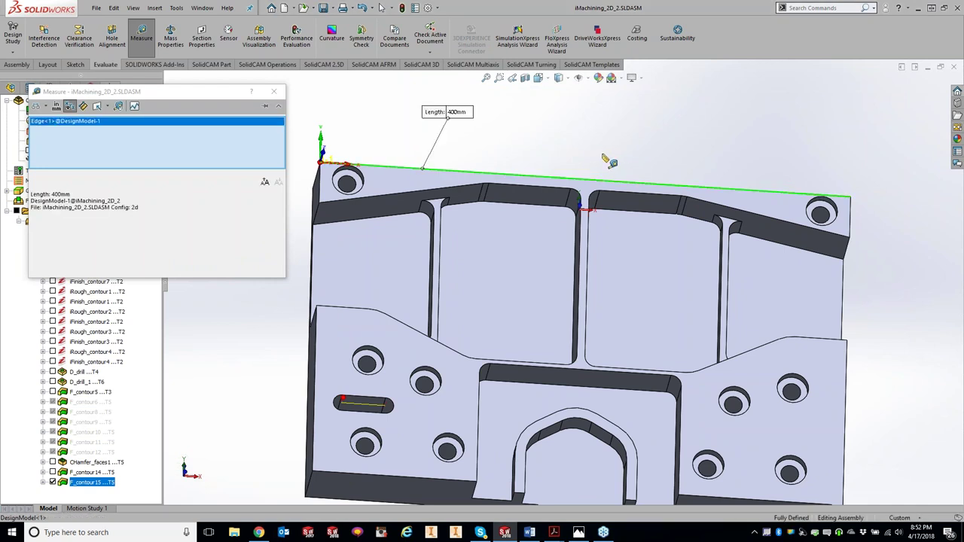
{"action": "left_click", "coordinate": [542, 365]}
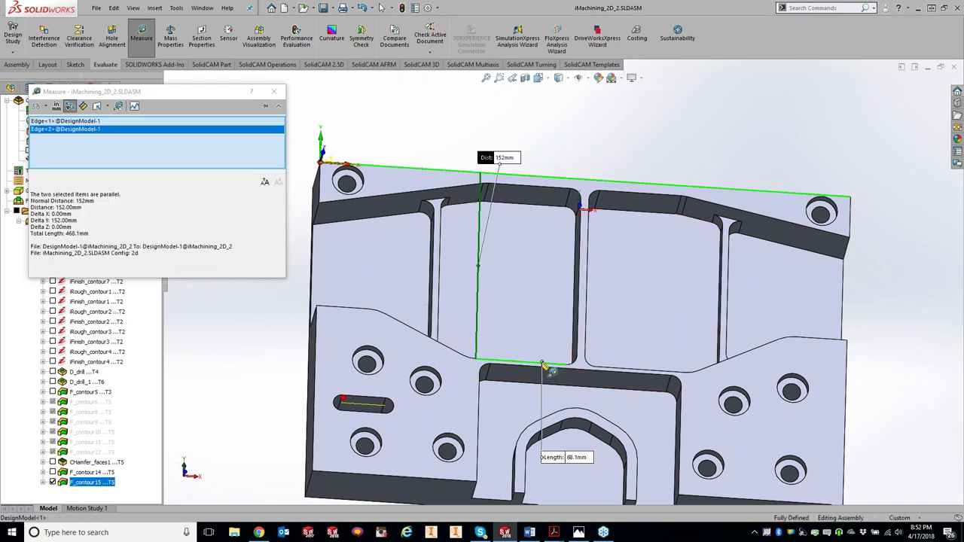
{"action": "left_click", "coordinate": [274, 91]}
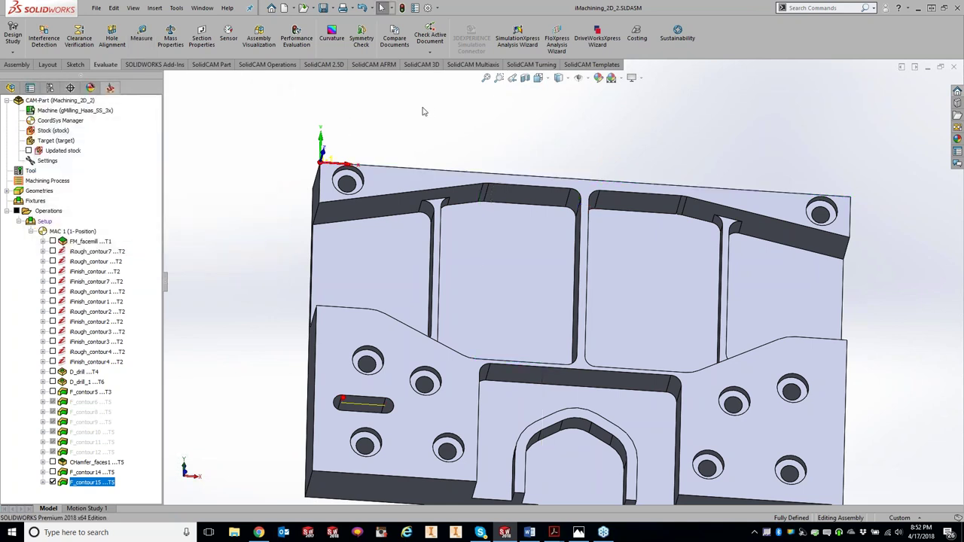
Step: Orbit the part, turn the pocket side wall Normal To the view, and pick the left pocket wall
{"action": "left_click", "coordinate": [347, 164]}
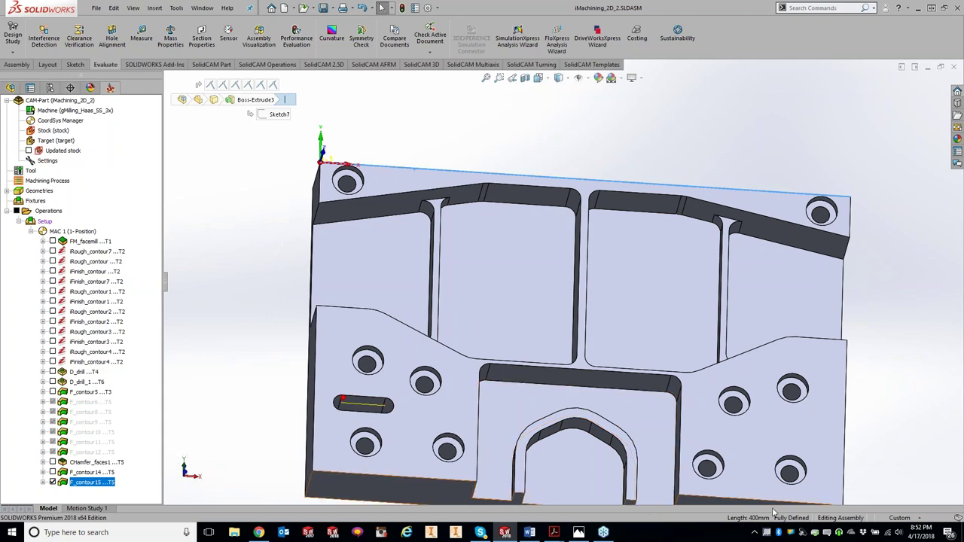
{"action": "middle_click_drag", "start_coordinate": [761, 497], "coordinate": [666, 333]}
{"action": "left_click", "coordinate": [666, 333]}
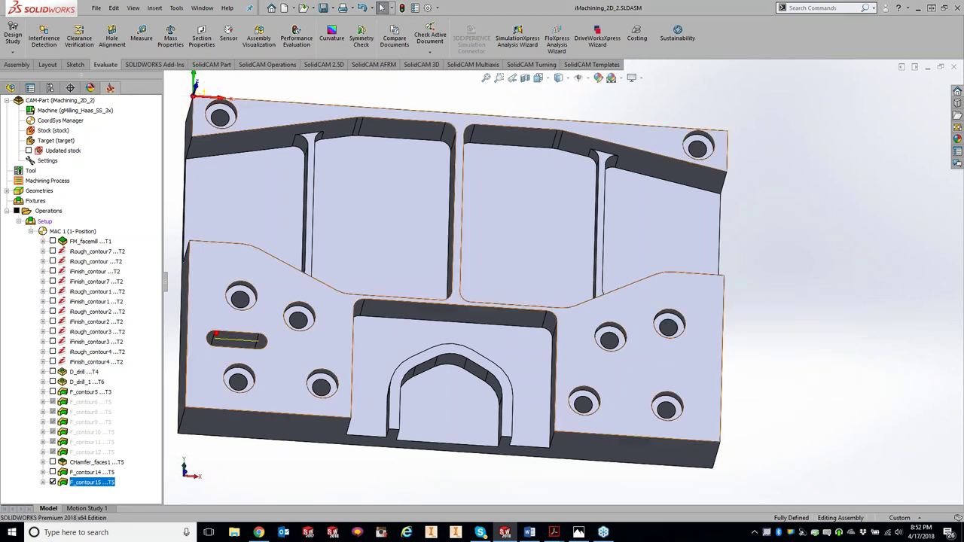
{"action": "middle_click_drag", "start_coordinate": [528, 393], "coordinate": [576, 393]}
{"action": "right_click", "coordinate": [572, 390]}
{"action": "left_click", "coordinate": [657, 415]}
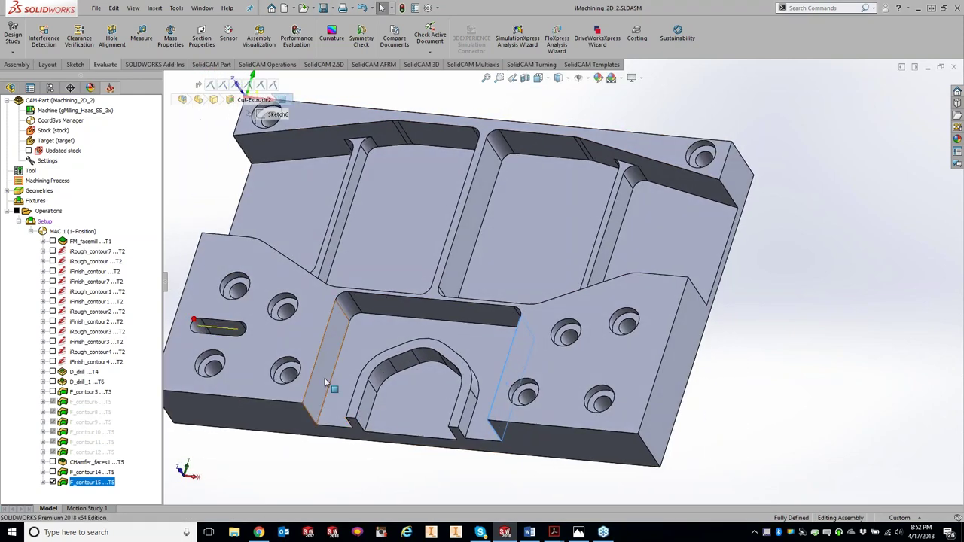
{"action": "left_click", "coordinate": [321, 375]}
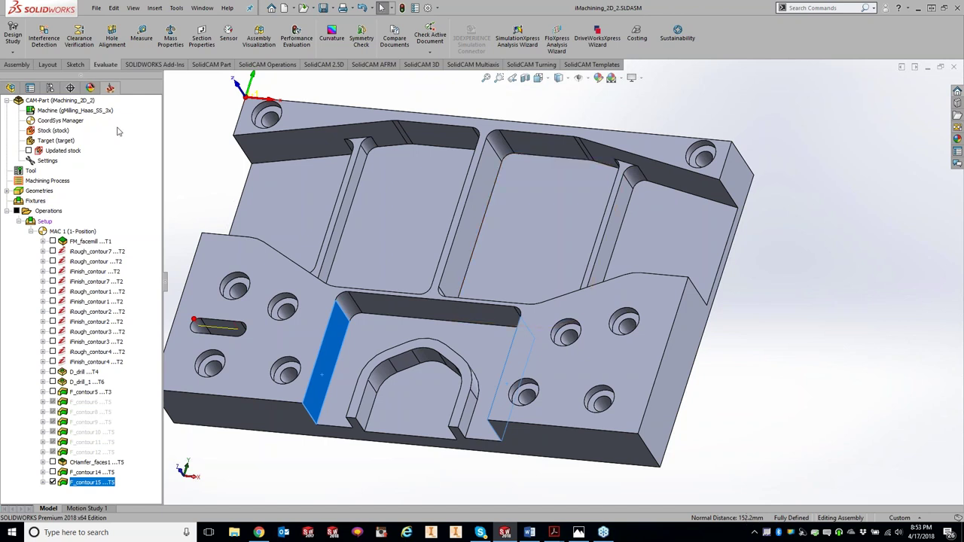
Step: Switch Measure to custom units, inches with 4 decimals, so the width reads 5.992 in
{"action": "left_click", "coordinate": [140, 36]}
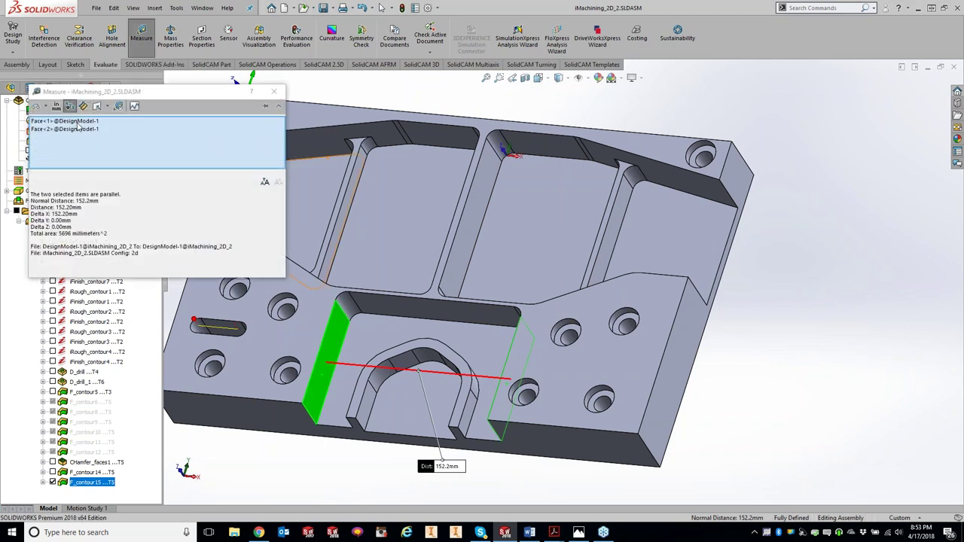
{"action": "left_click", "coordinate": [57, 107]}
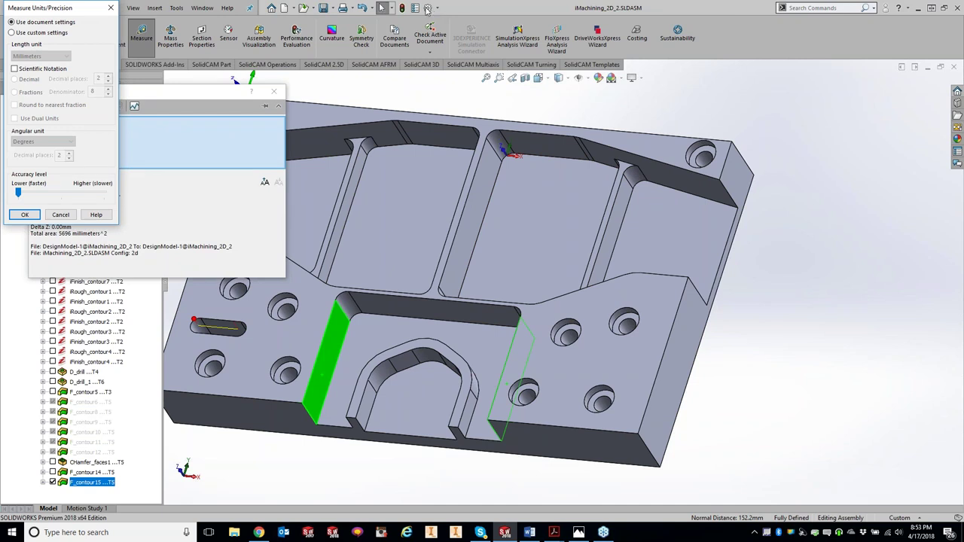
{"action": "left_click", "coordinate": [12, 33]}
{"action": "left_click", "coordinate": [41, 55]}
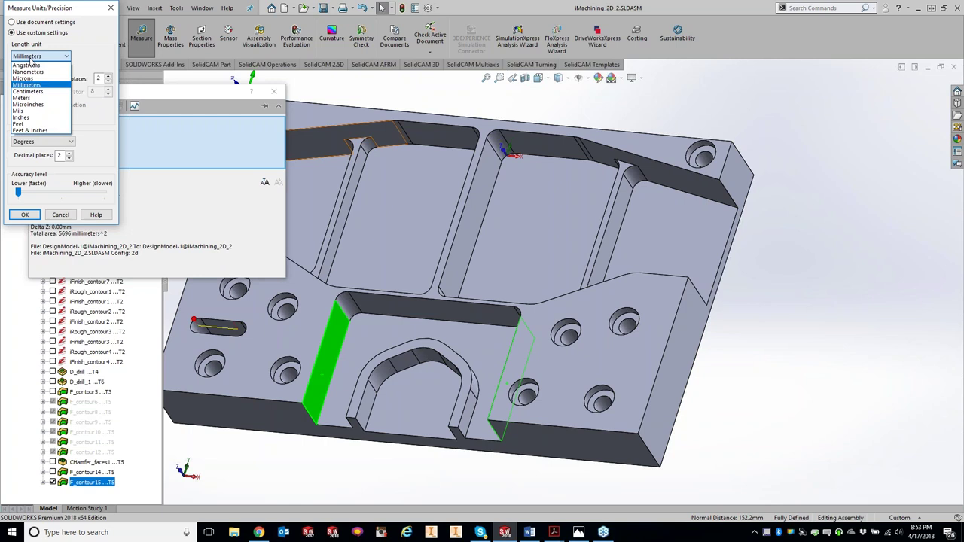
{"action": "left_click", "coordinate": [31, 117]}
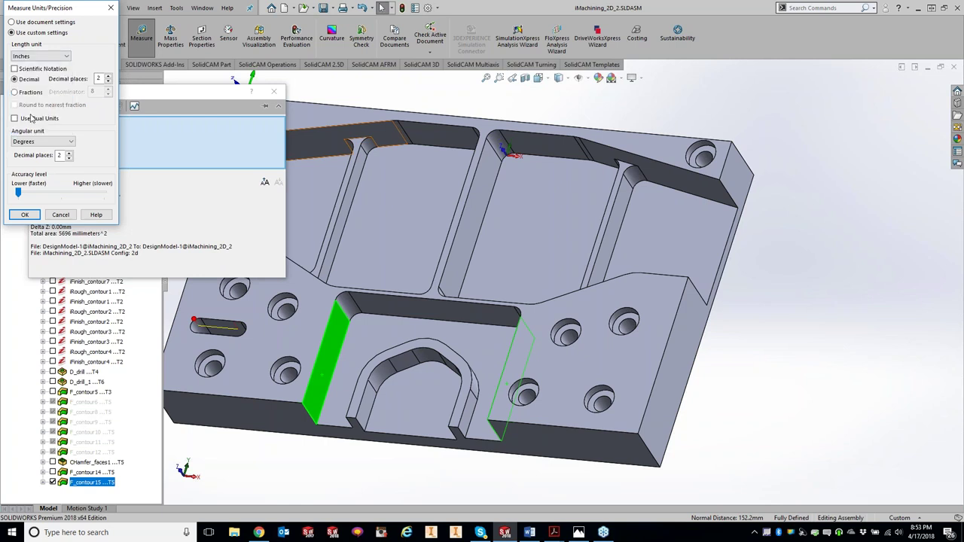
{"action": "left_click", "coordinate": [108, 77]}
{"action": "left_click", "coordinate": [24, 215]}
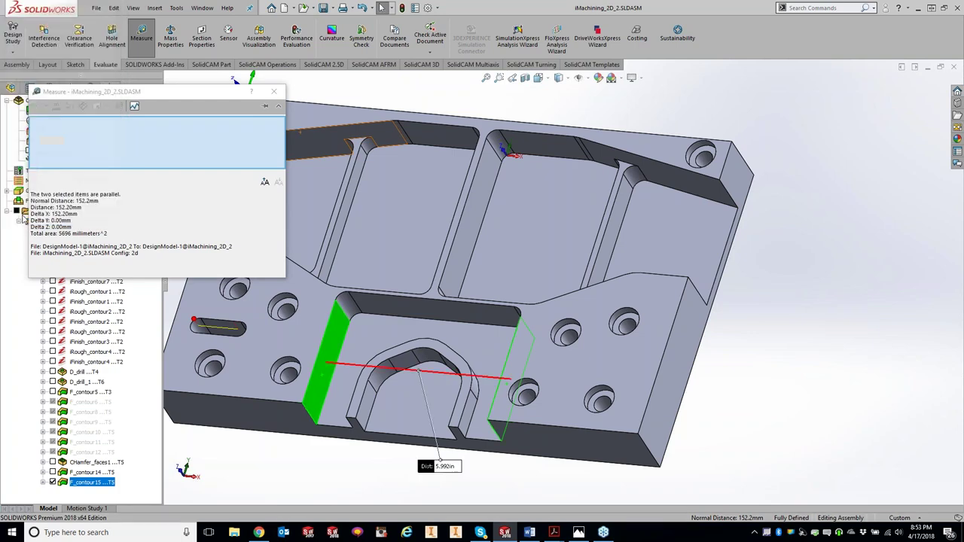
Step: Finish the measurement, then pick one vertical pocket wall and orbit toward the opposite wall
{"action": "left_click", "coordinate": [781, 442]}
{"action": "left_click", "coordinate": [273, 91]}
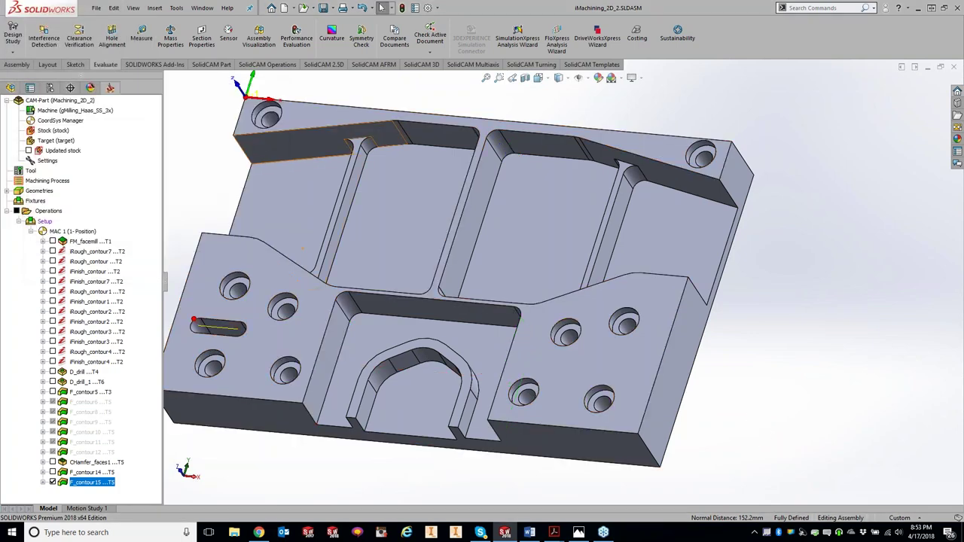
{"action": "left_click", "coordinate": [330, 363]}
{"action": "middle_click_drag", "start_coordinate": [532, 439], "coordinate": [582, 416]}
Step: Add the opposite pocket wall to confirm the 5.992 in normal distance, then switch to the Tell-A-Friend PDF
{"action": "left_click", "coordinate": [582, 416], "text": "ctrl"}
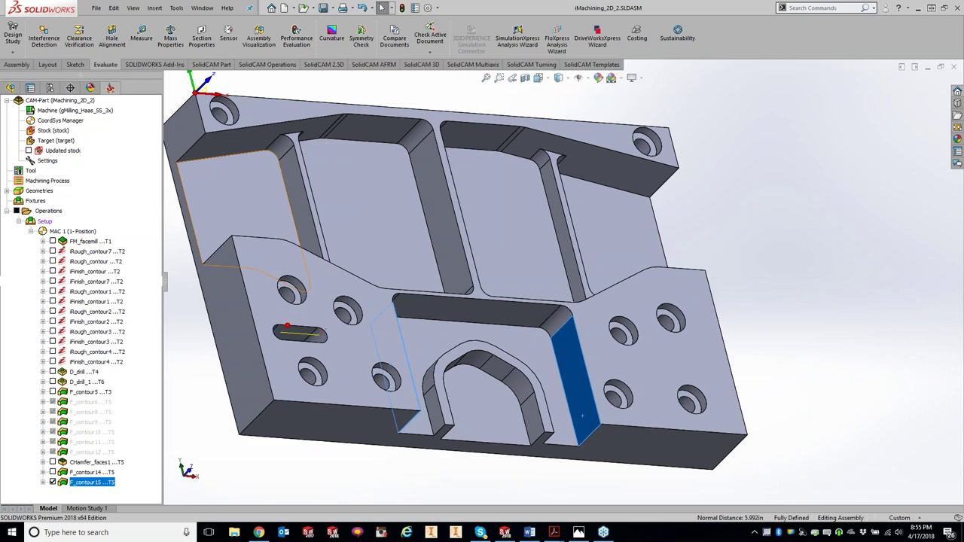
{"action": "key", "text": "alt+Tab"}
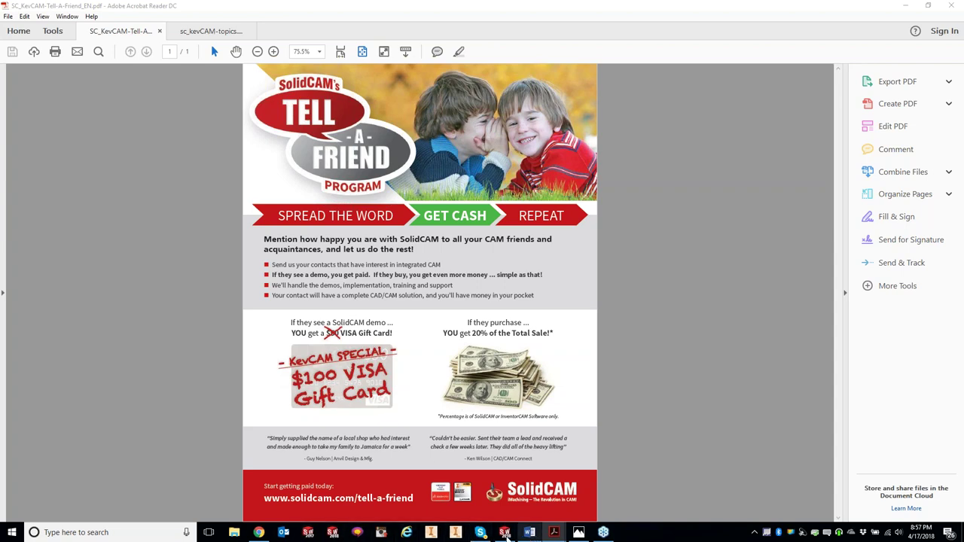
Step: Bring up the SolidCAM University YouTube channel in the browser
{"action": "left_click", "coordinate": [258, 532]}
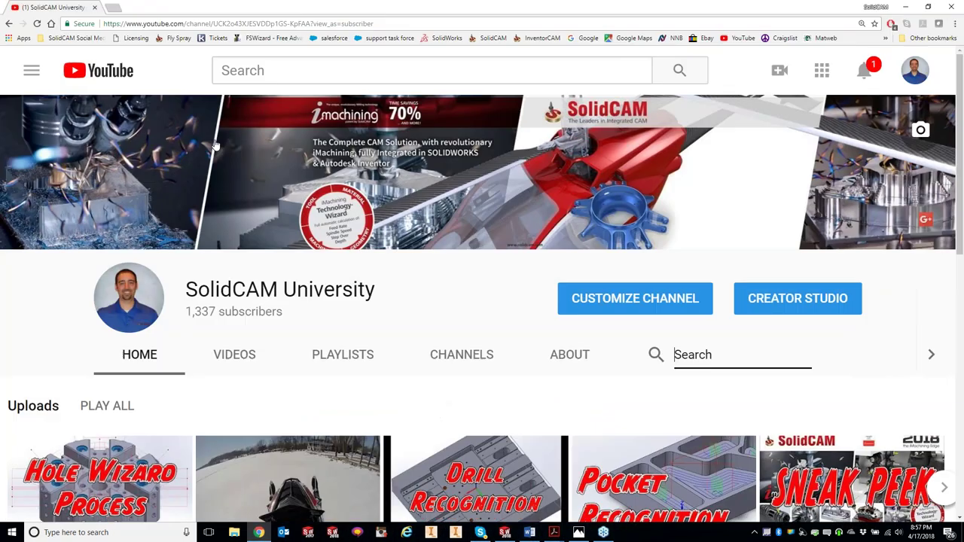
{"action": "left_click", "coordinate": [110, 8]}
{"action": "left_click", "coordinate": [485, 38]}
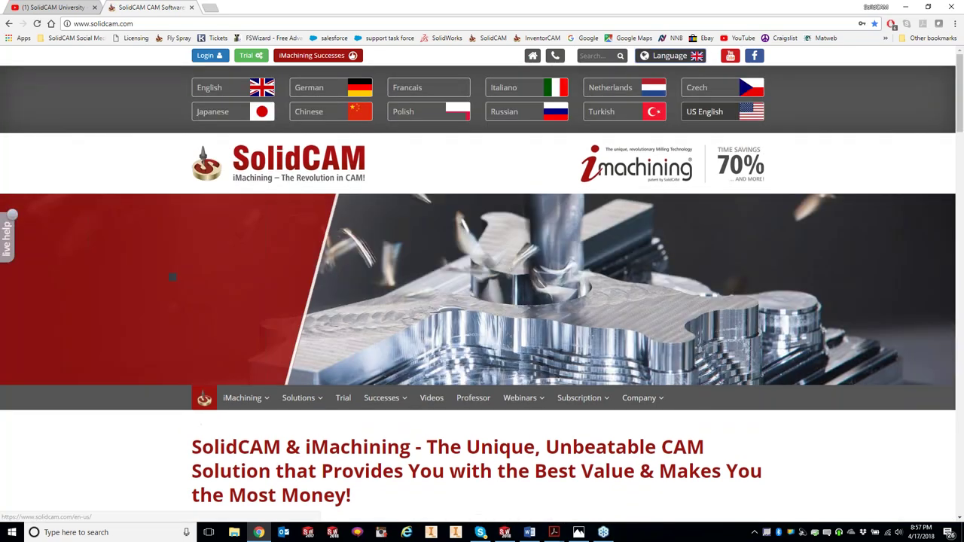
Step: View the US English site's KevCAM Night School registration page, then close it and minimize the browser
{"action": "left_click", "coordinate": [704, 117]}
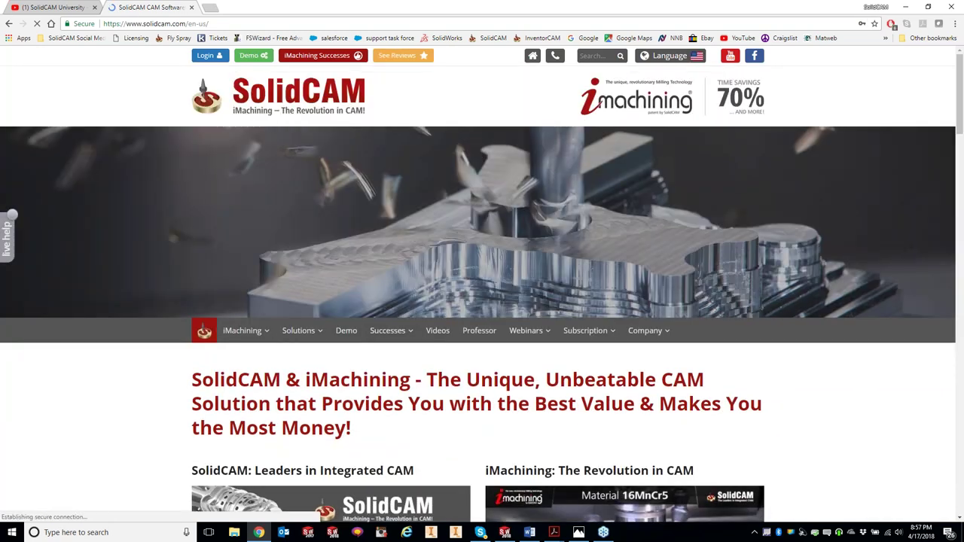
{"action": "mouse_move", "coordinate": [526, 330]}
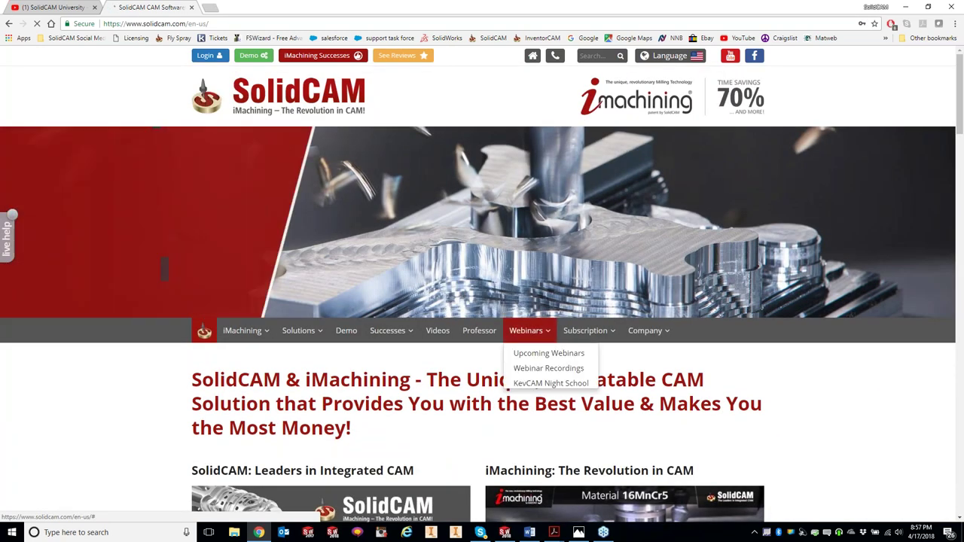
{"action": "left_click", "coordinate": [550, 383]}
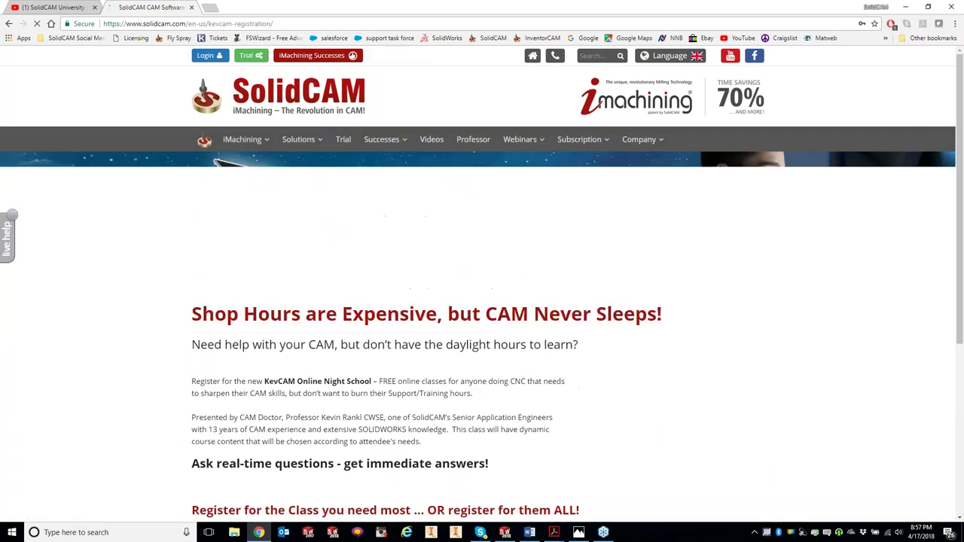
{"action": "scroll", "coordinate": [360, 375], "scroll_direction": "down", "scroll_amount": 3}
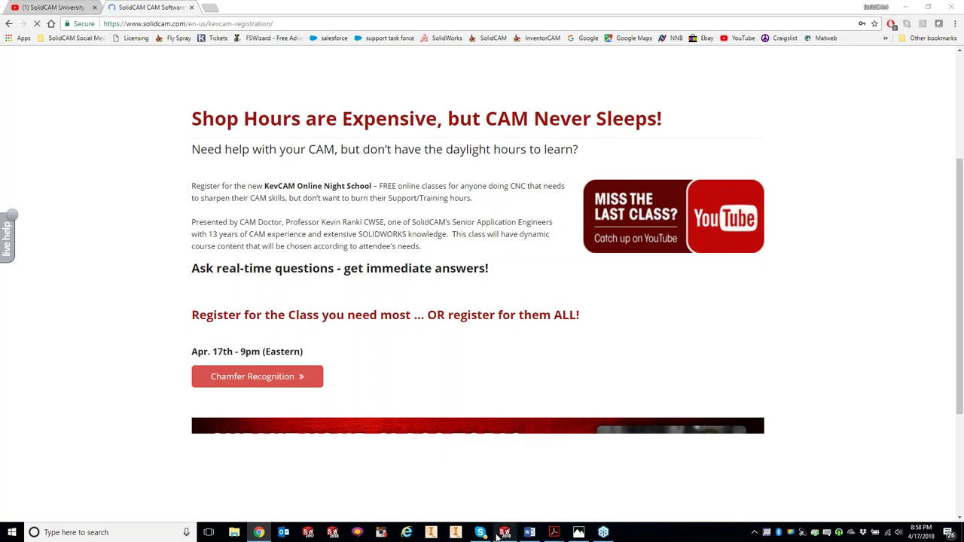
{"action": "left_click", "coordinate": [191, 7]}
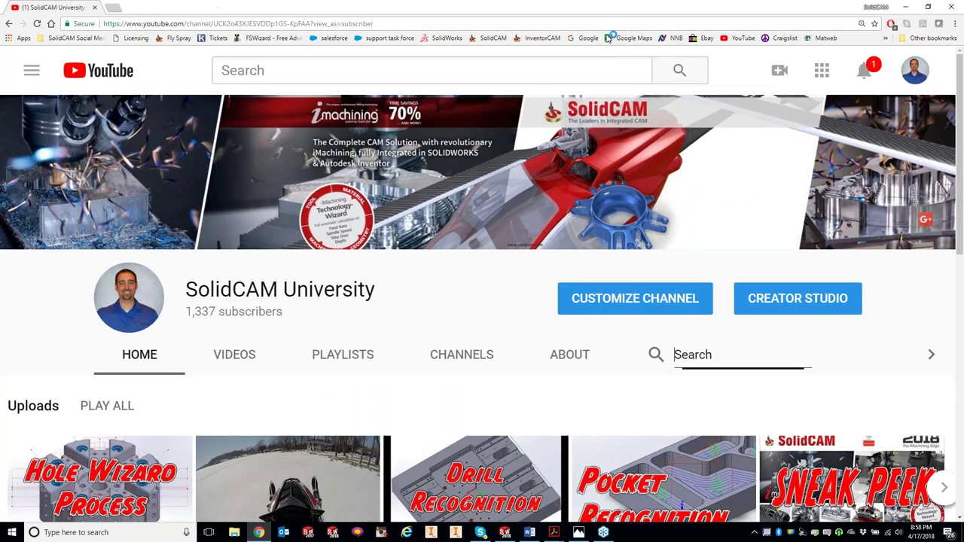
{"action": "left_click", "coordinate": [906, 6]}
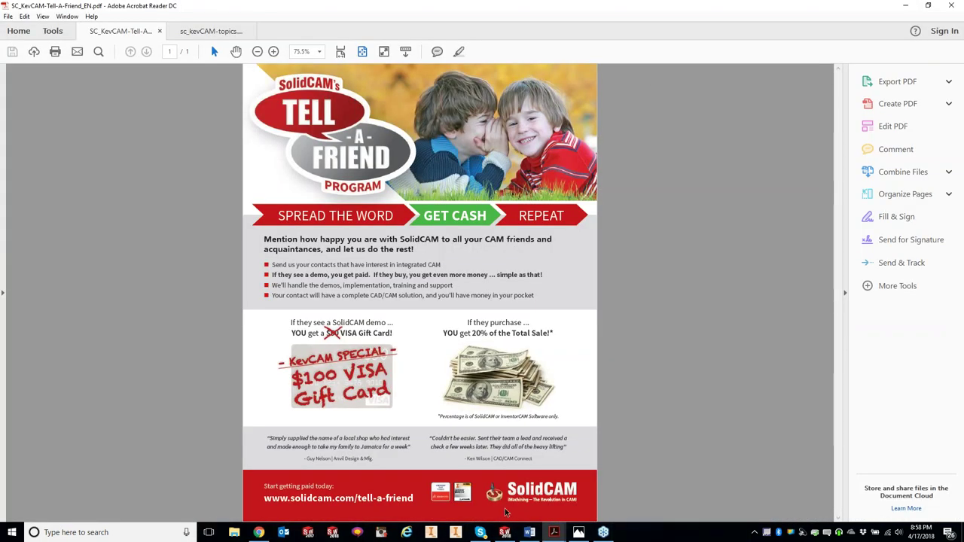
Step: Switch back to SOLIDWORKS to reach the F_contour15 profile operation
{"action": "left_click", "coordinate": [504, 532]}
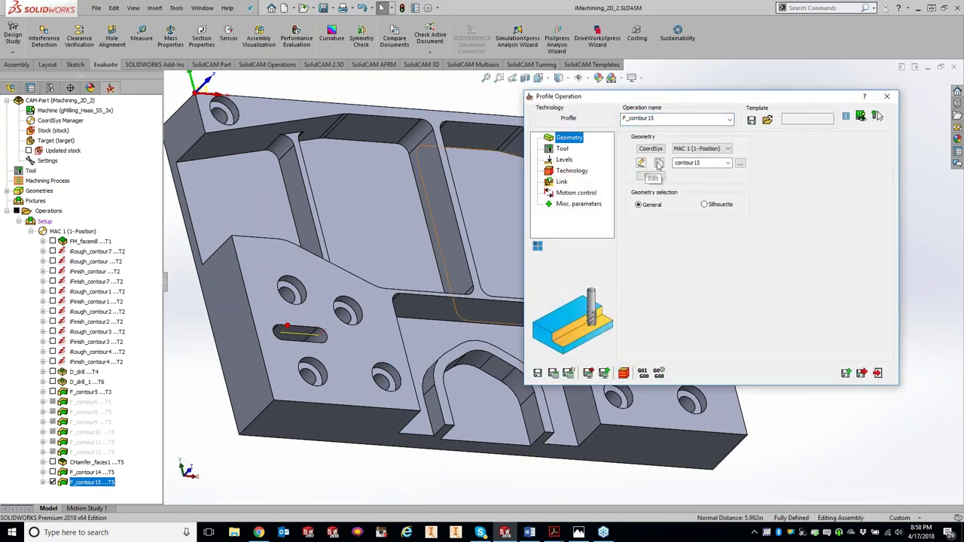
Step: Edit the contour15 geometry and pick the central pocket's edge as the new chain's start
{"action": "left_click", "coordinate": [640, 163]}
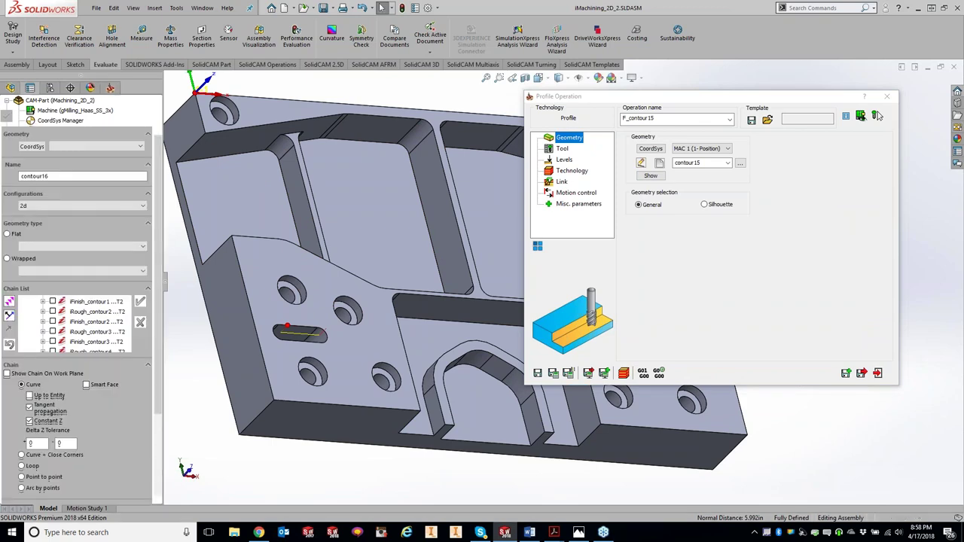
{"action": "scroll", "coordinate": [154, 283], "scroll_direction": "down", "scroll_amount": 3}
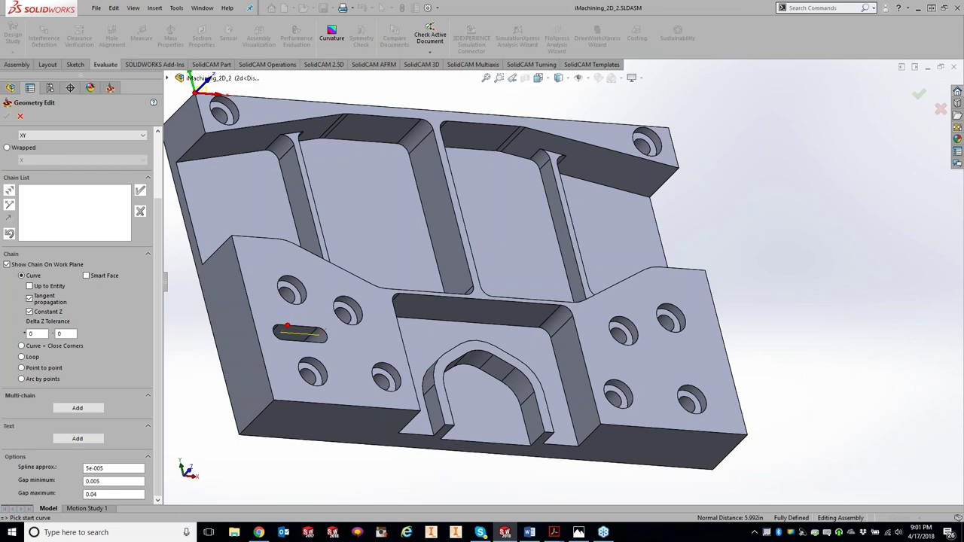
{"action": "left_click", "coordinate": [474, 281]}
{"action": "left_click", "coordinate": [474, 280]}
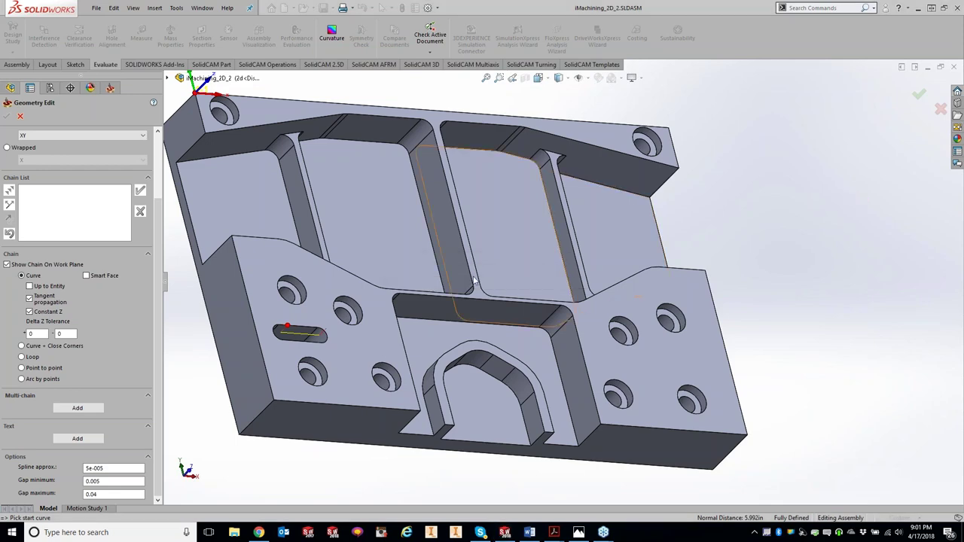